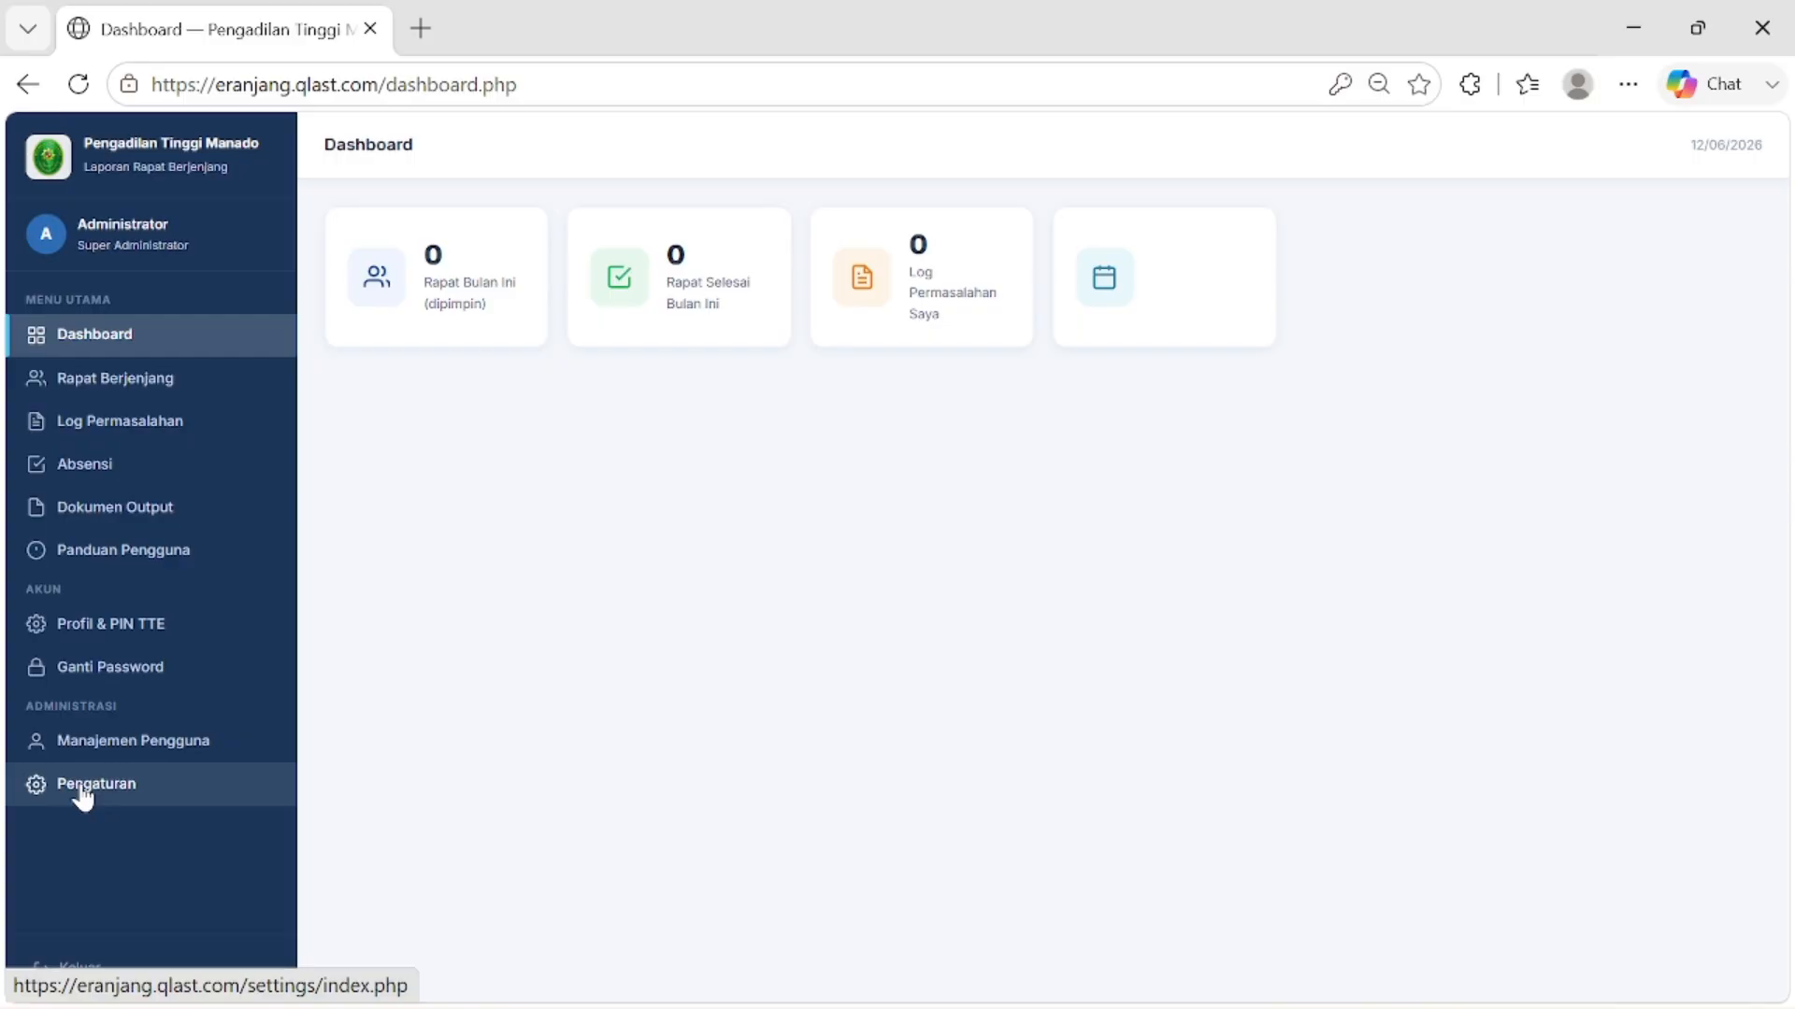
# Step: Open the application settings (Pengaturan) and review the general, institution logo and WhatsApp integration sections
pyautogui.click(82, 796)
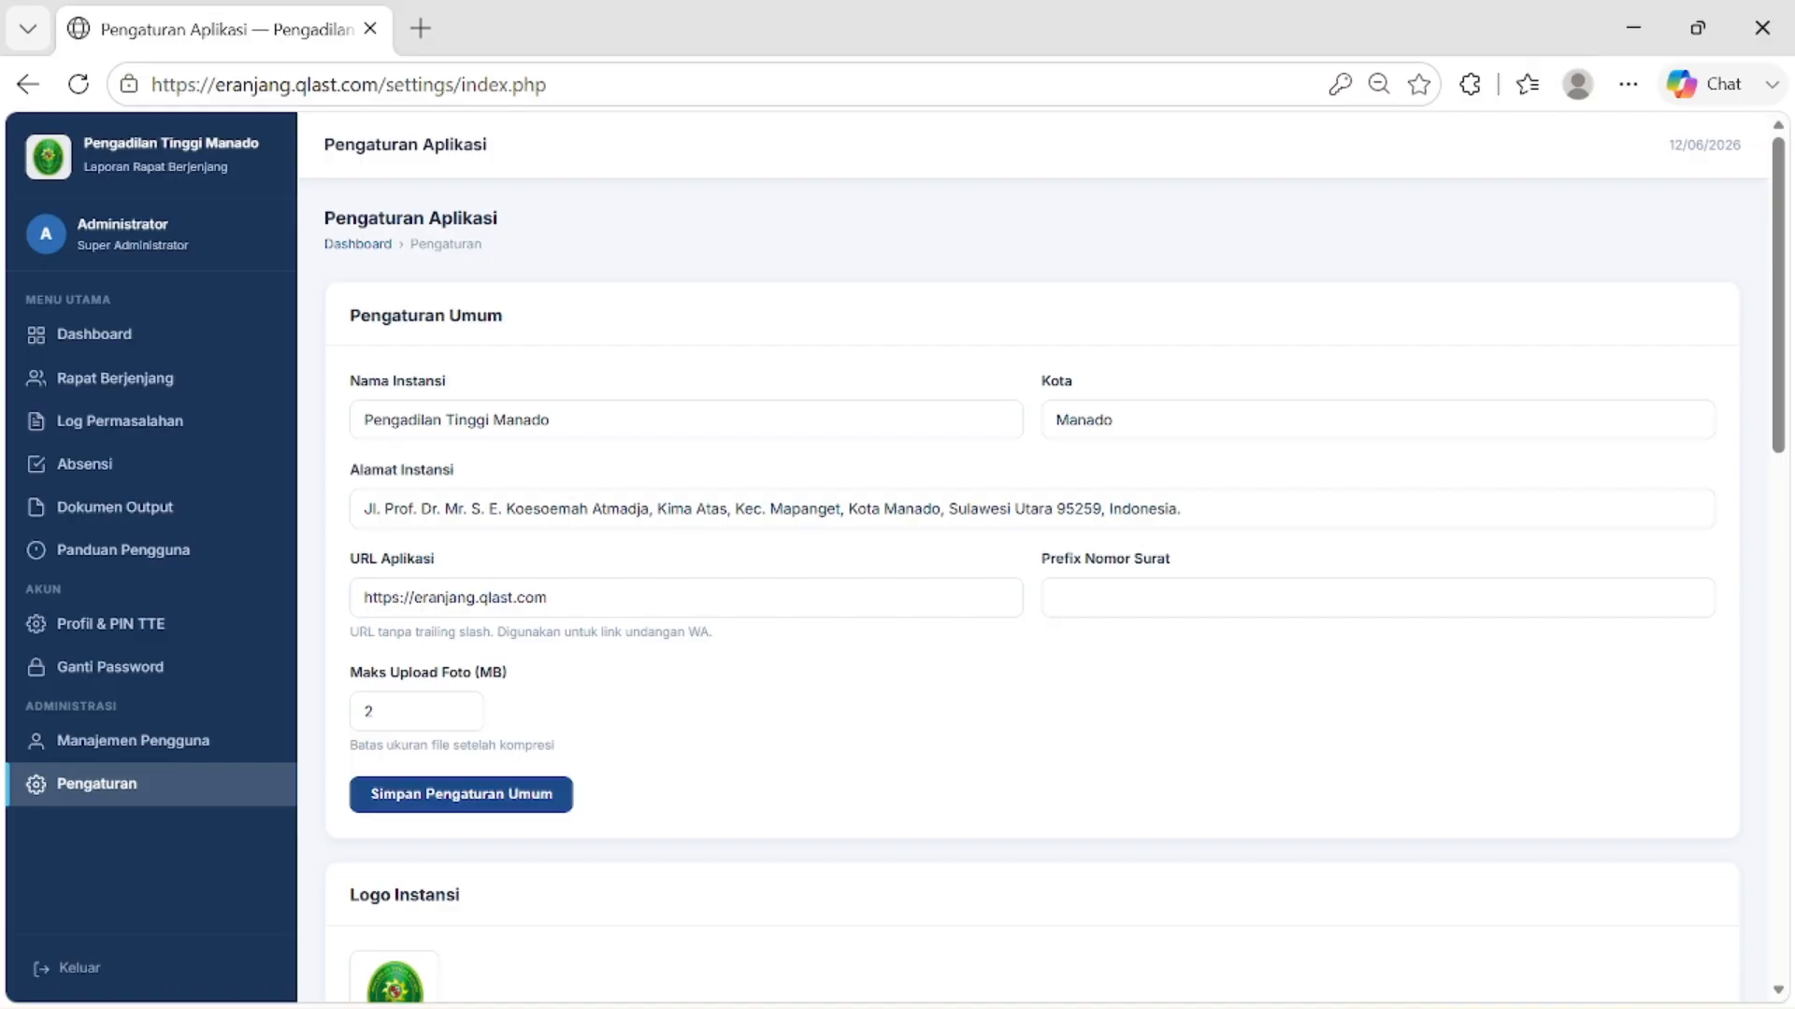
pyautogui.scroll(-3, 379, 561)
pyautogui.scroll(3, 383, 486)
pyautogui.scroll(-3, 558, 525)
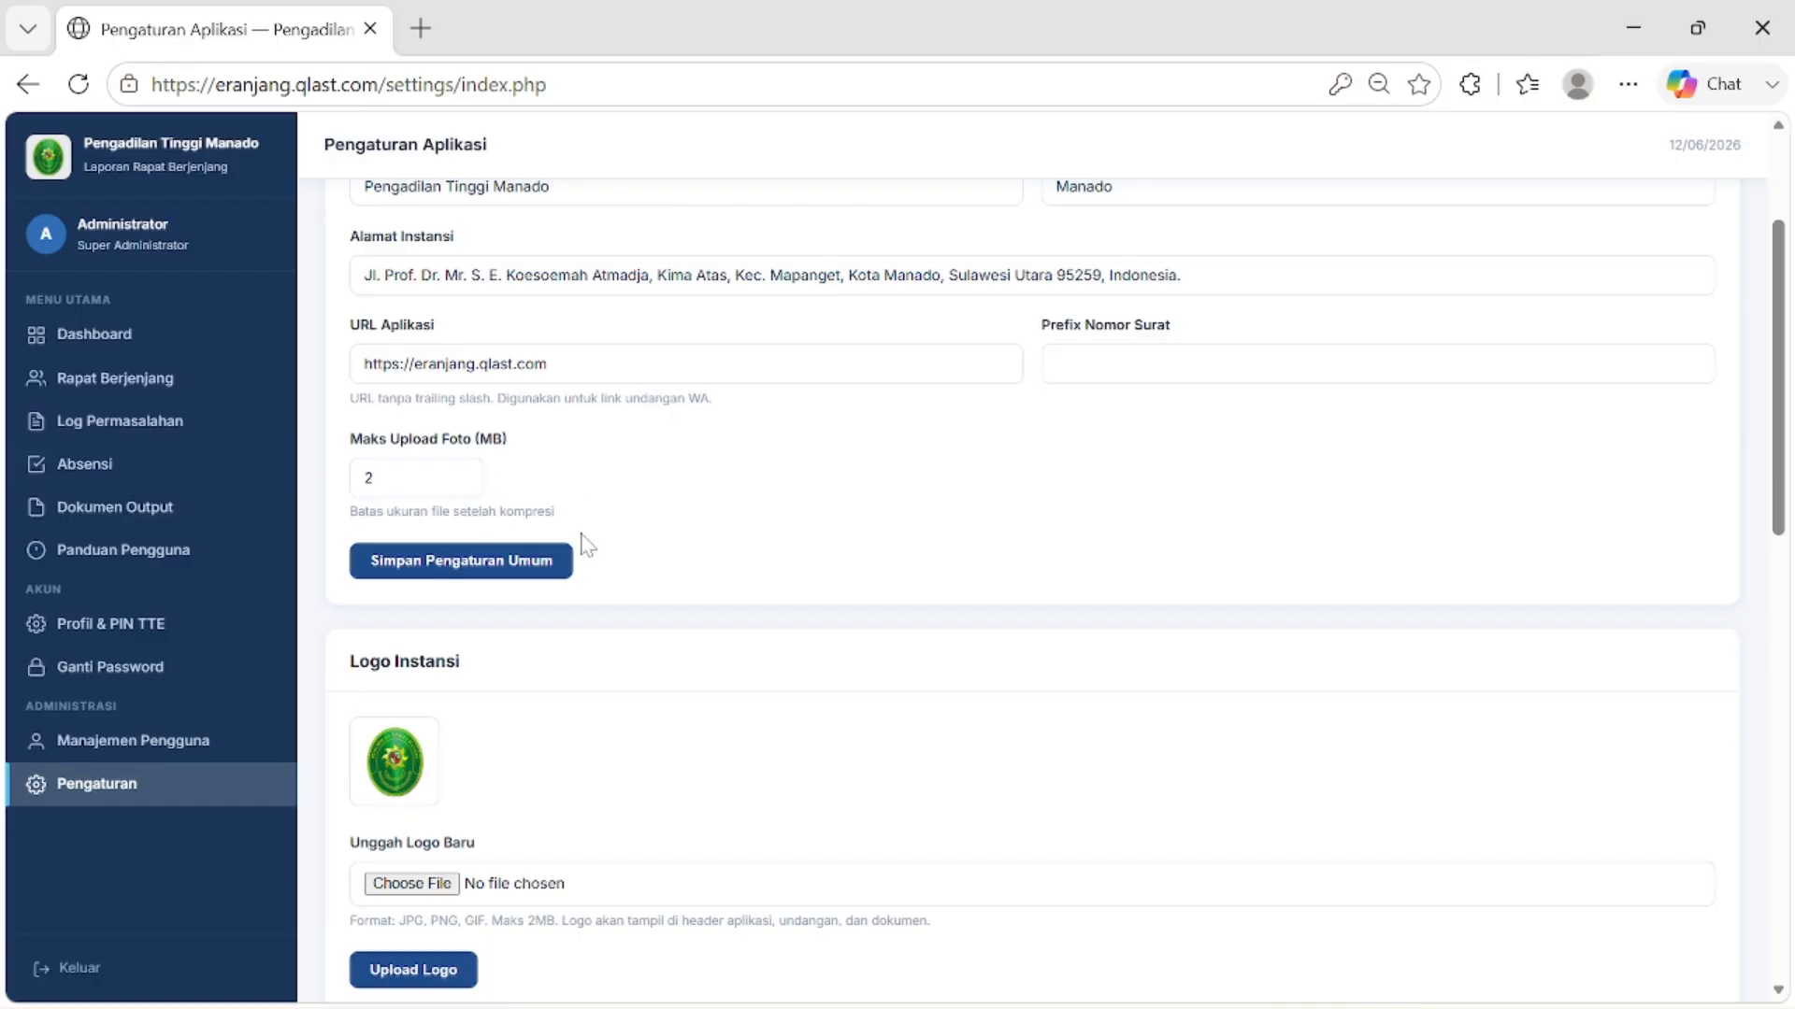
pyautogui.scroll(-2, 440, 654)
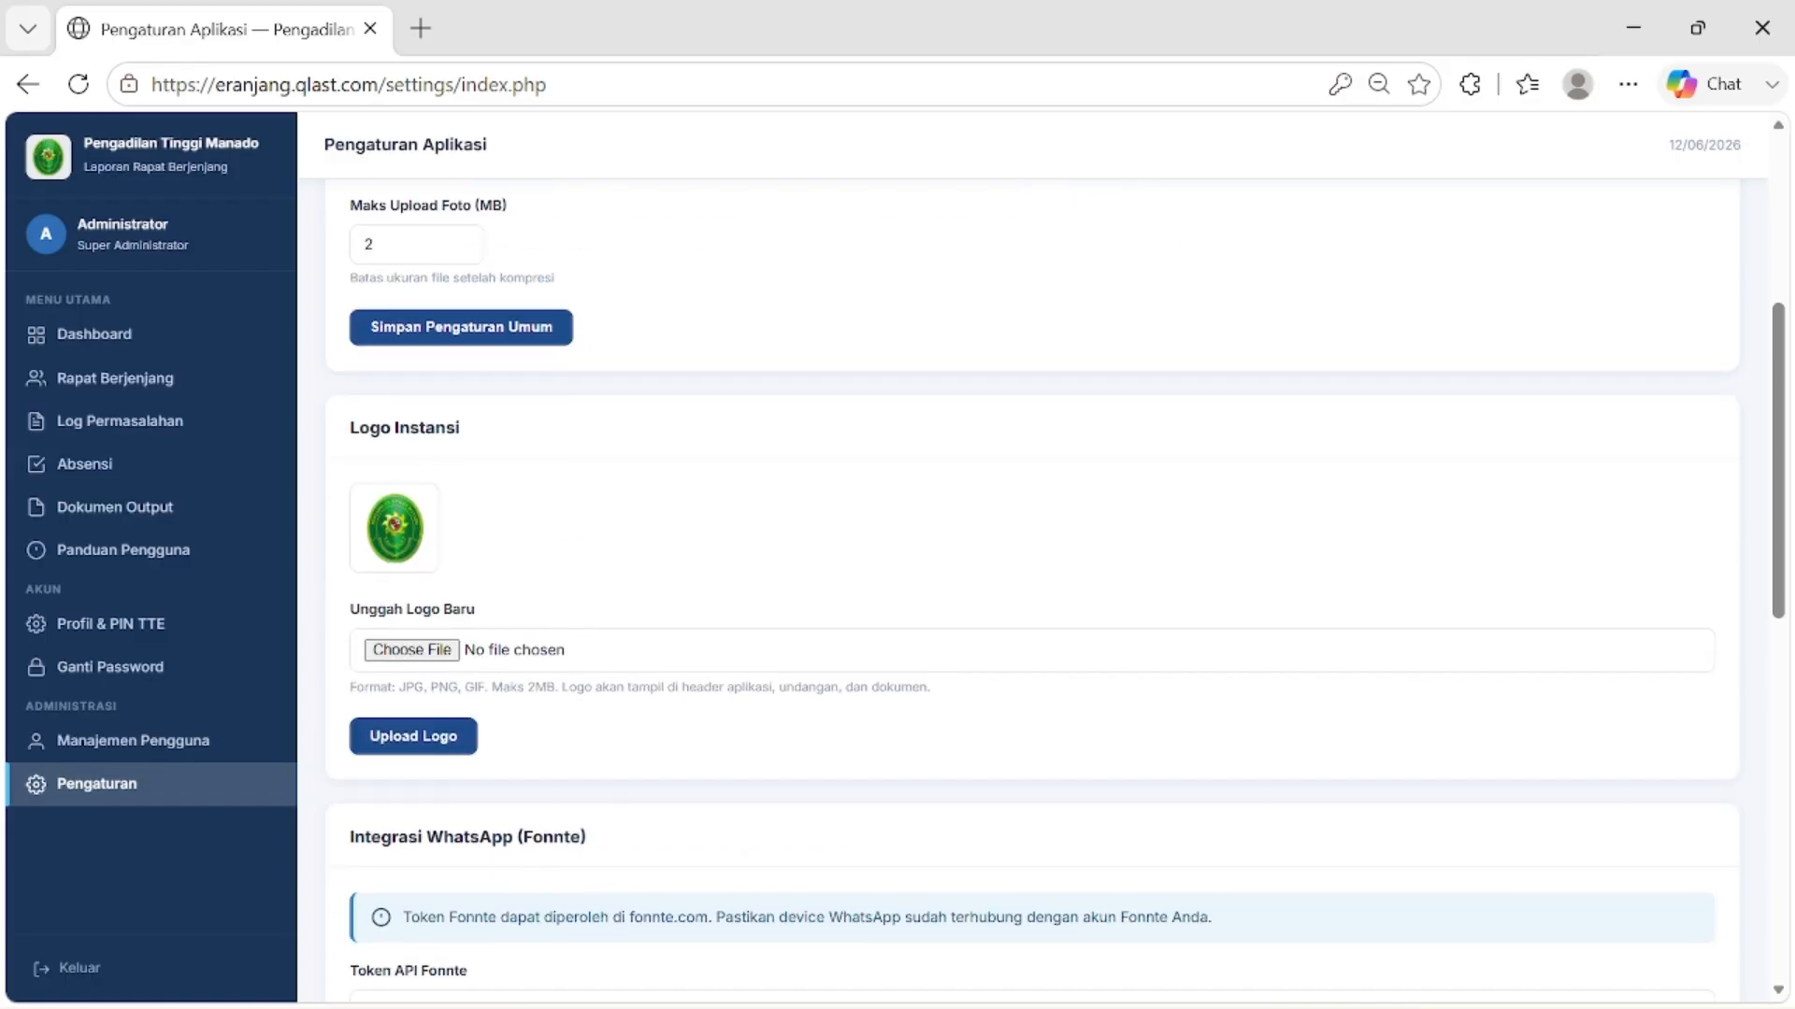
pyautogui.scroll(-2, 444, 671)
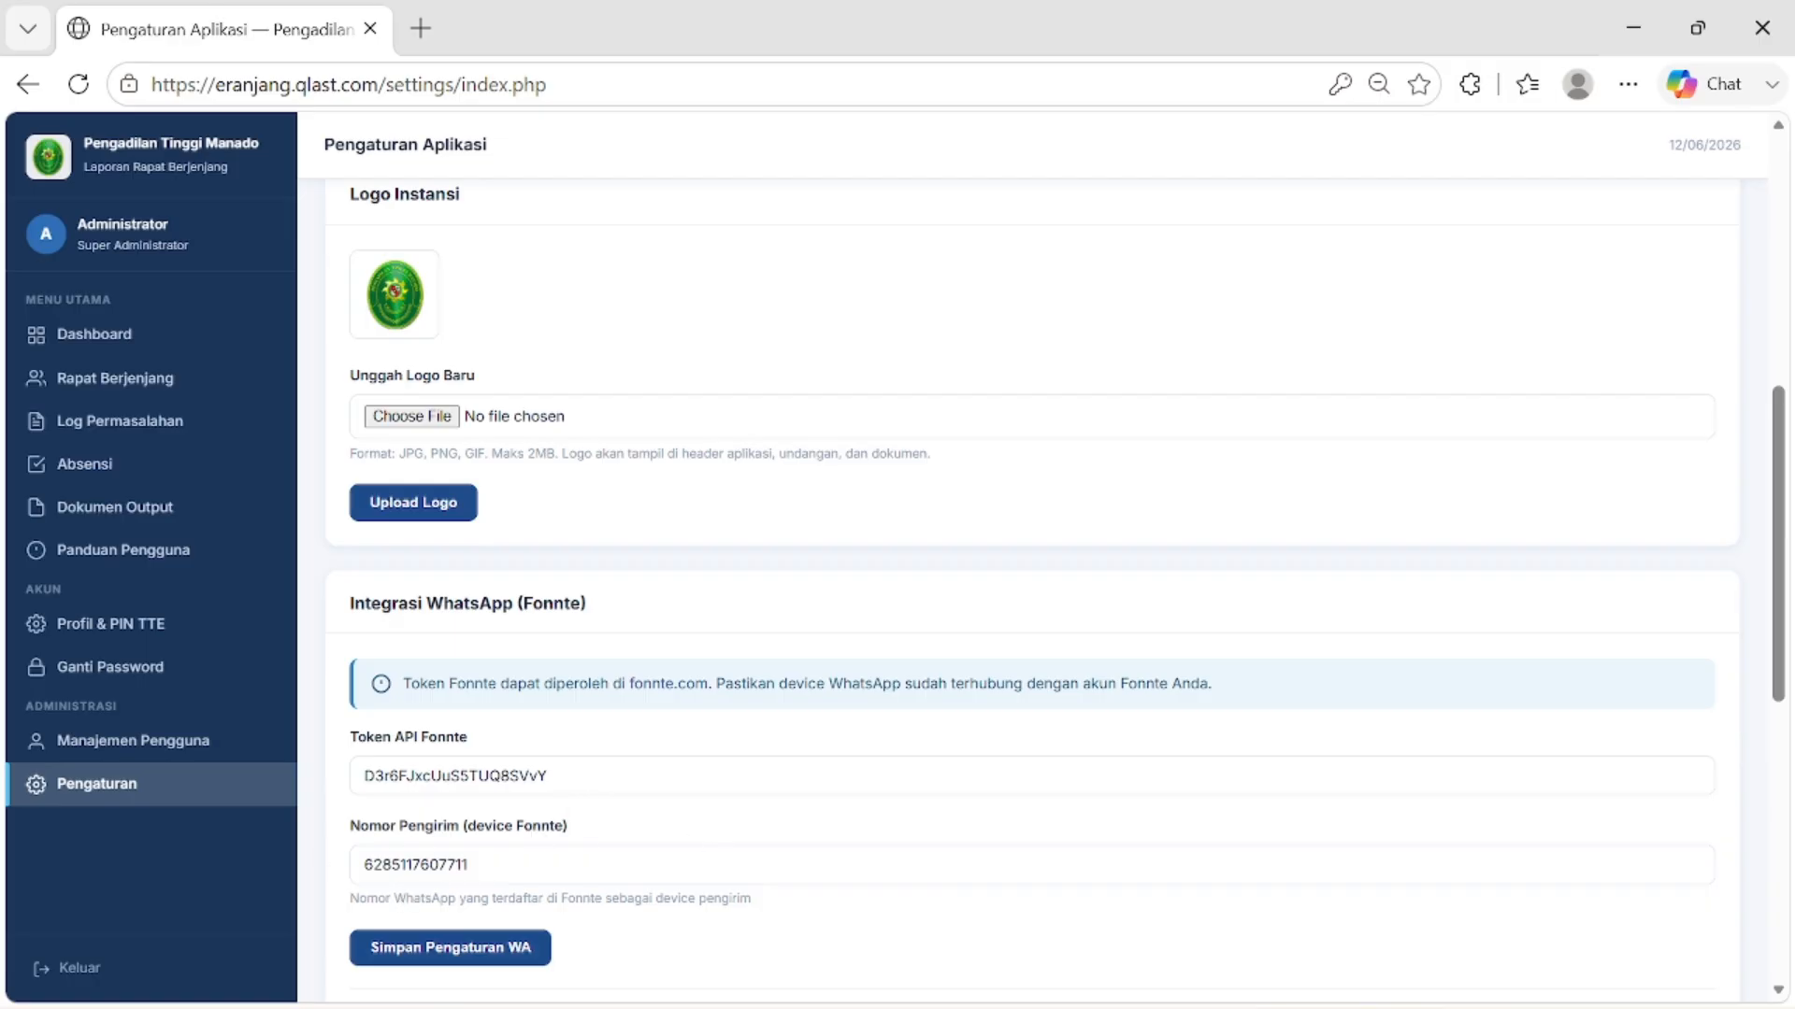
pyautogui.scroll(5, 172, 777)
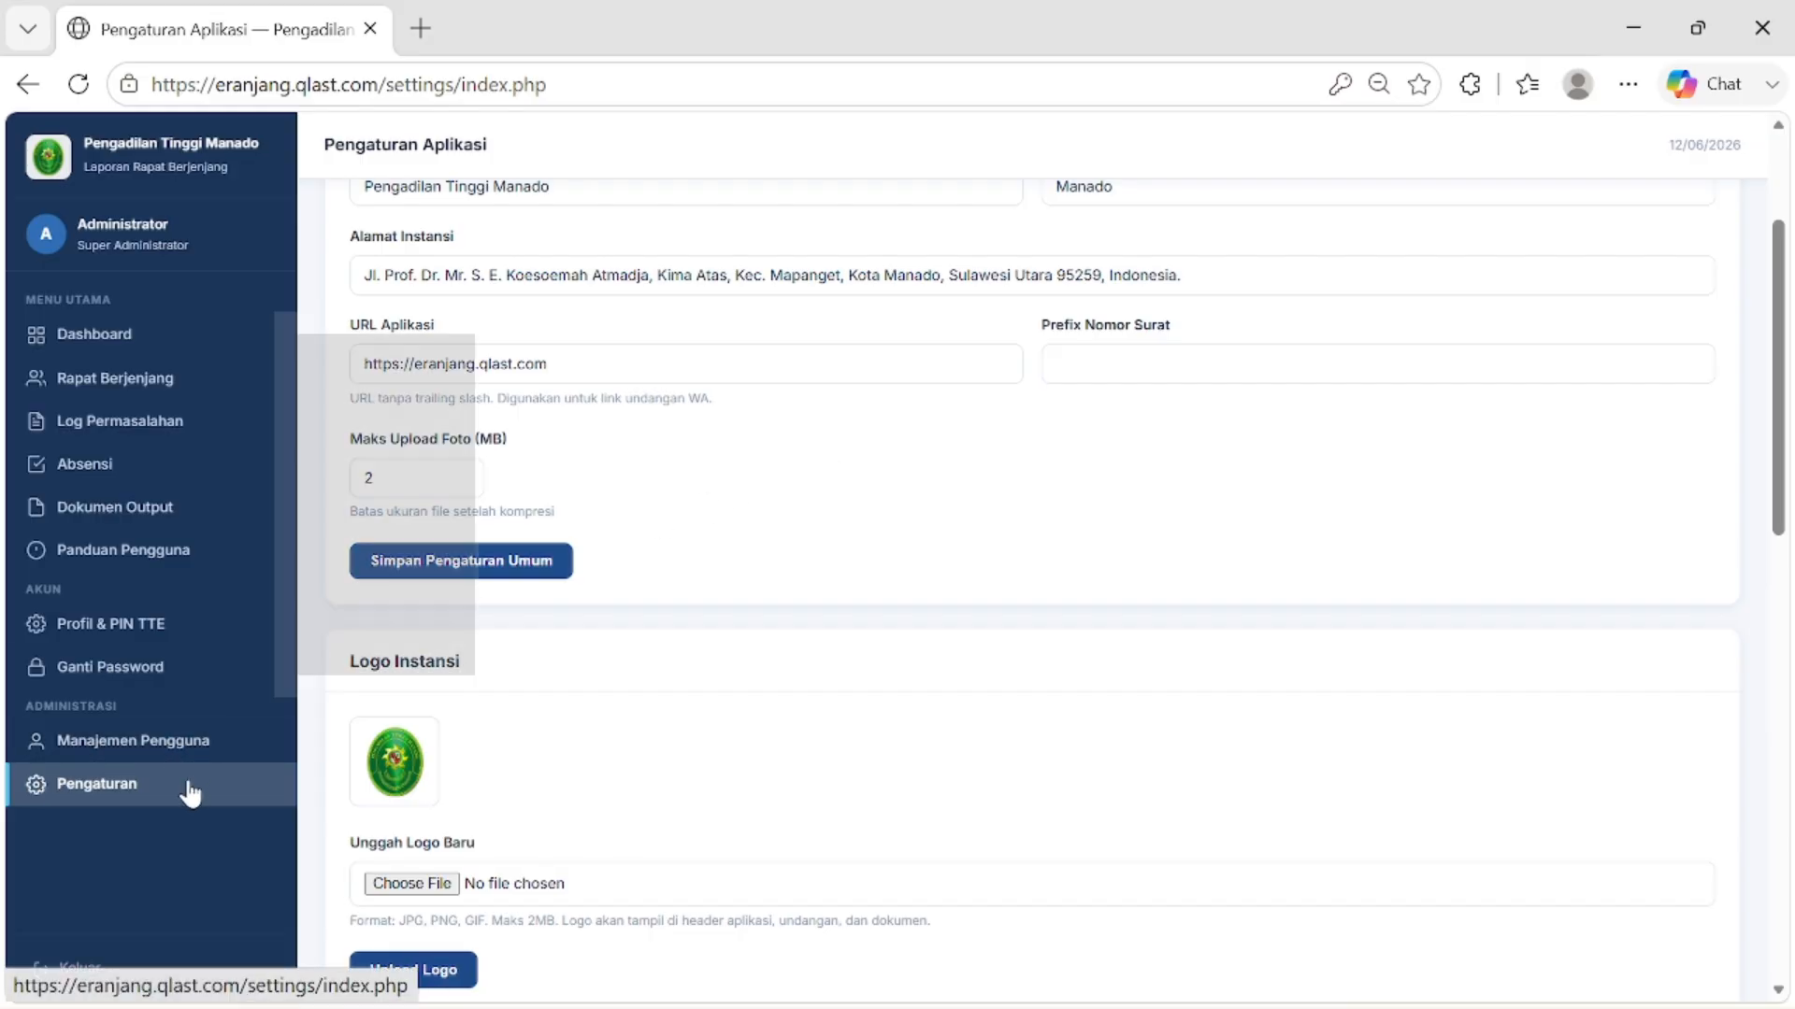
# Step: Open user management (Manajemen Pengguna) and look through the list of registered users
pyautogui.click(160, 750)
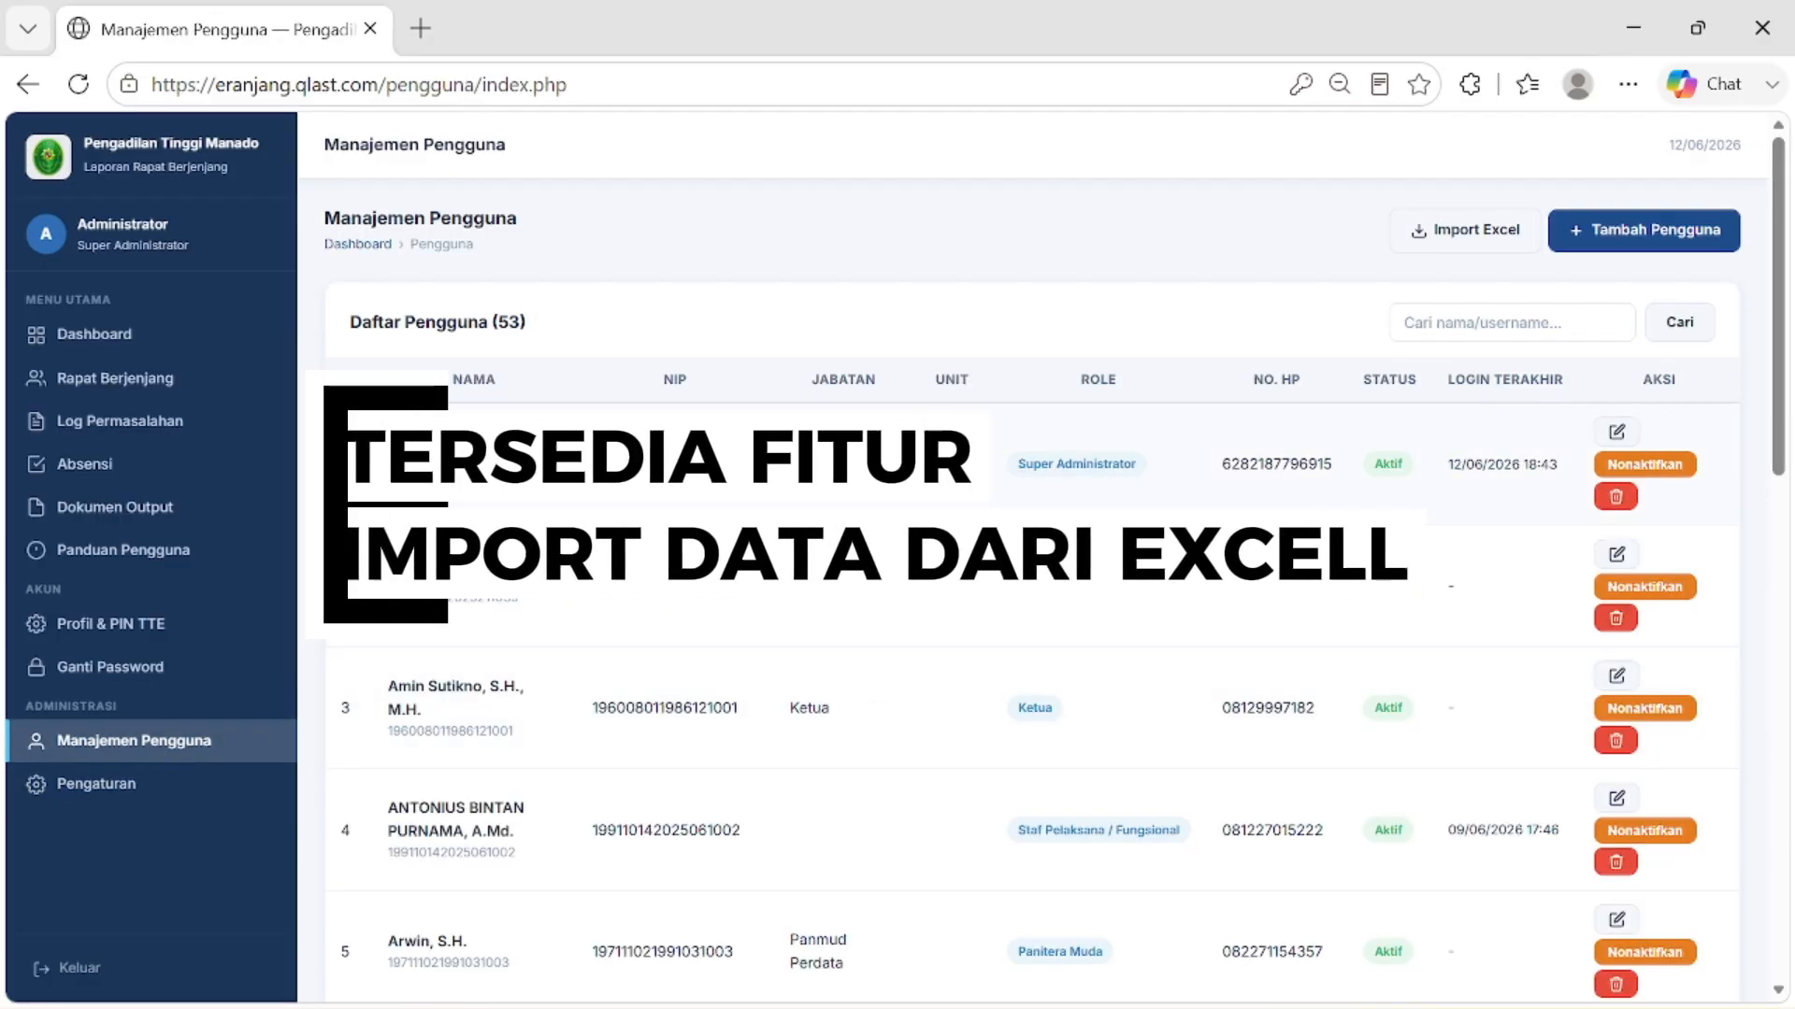
pyautogui.scroll(-10, 1017, 643)
pyautogui.scroll(10, 1017, 643)
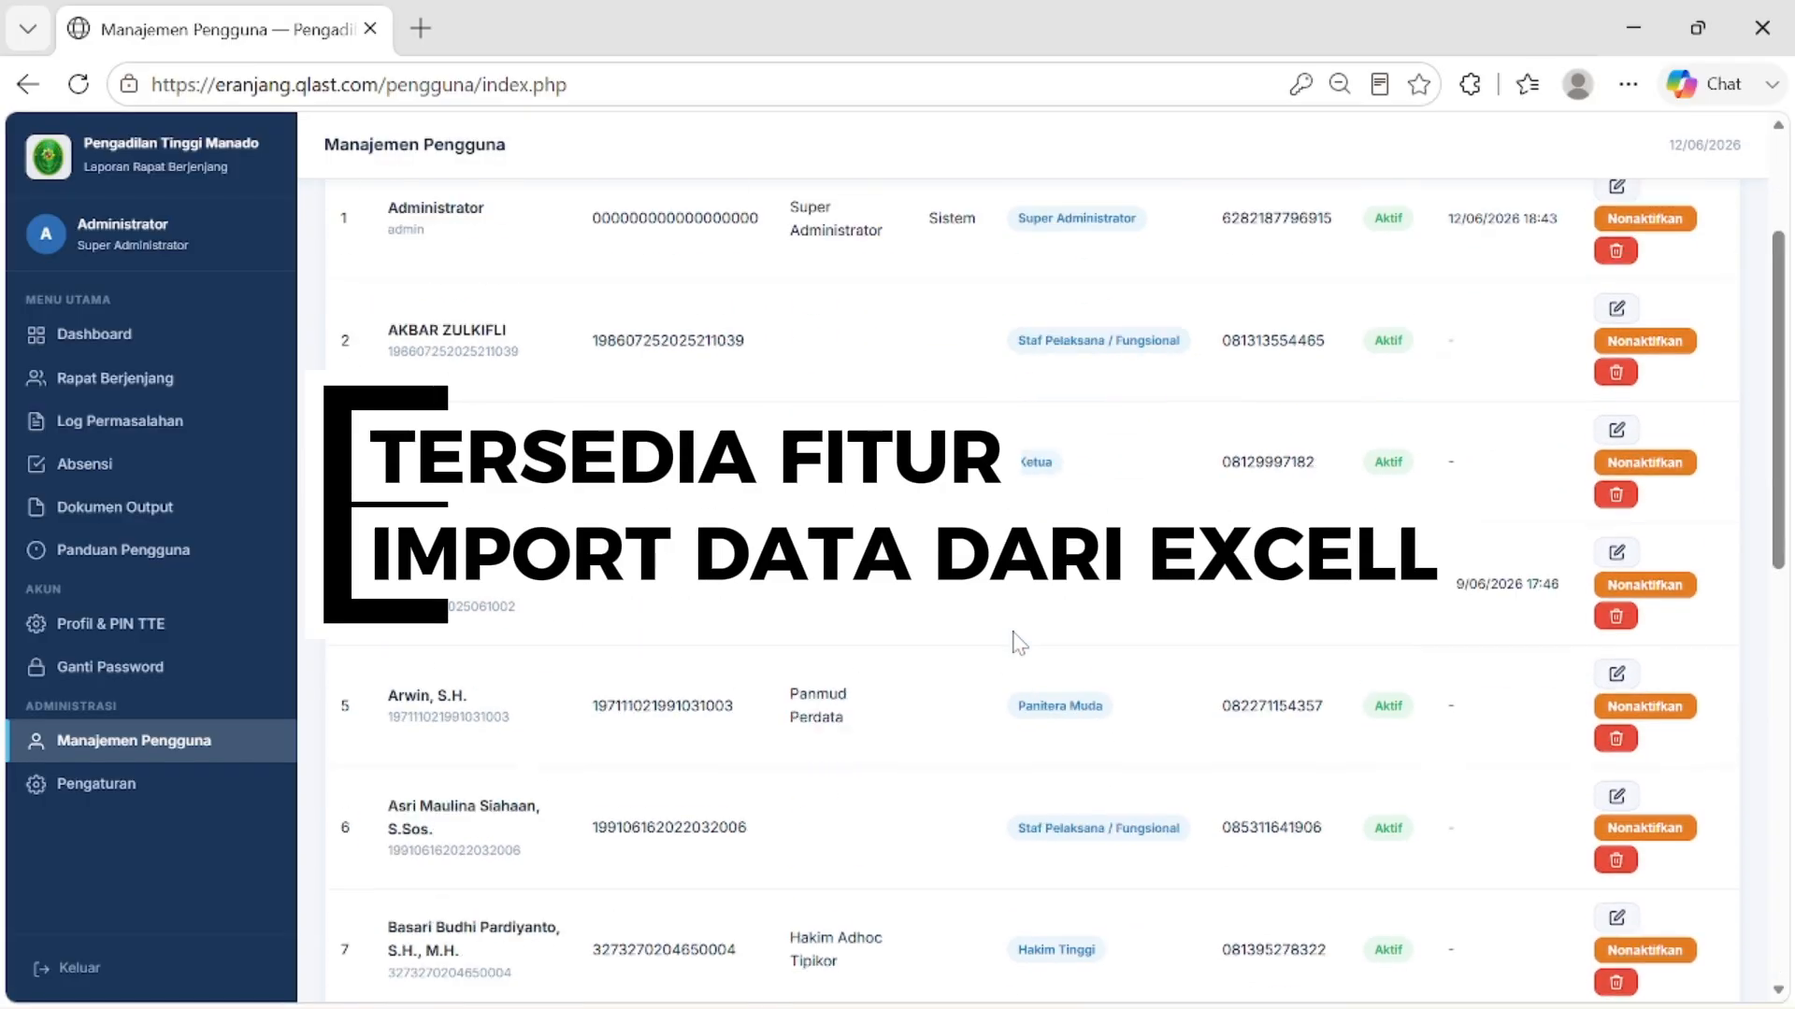
pyautogui.scroll(-10, 1019, 643)
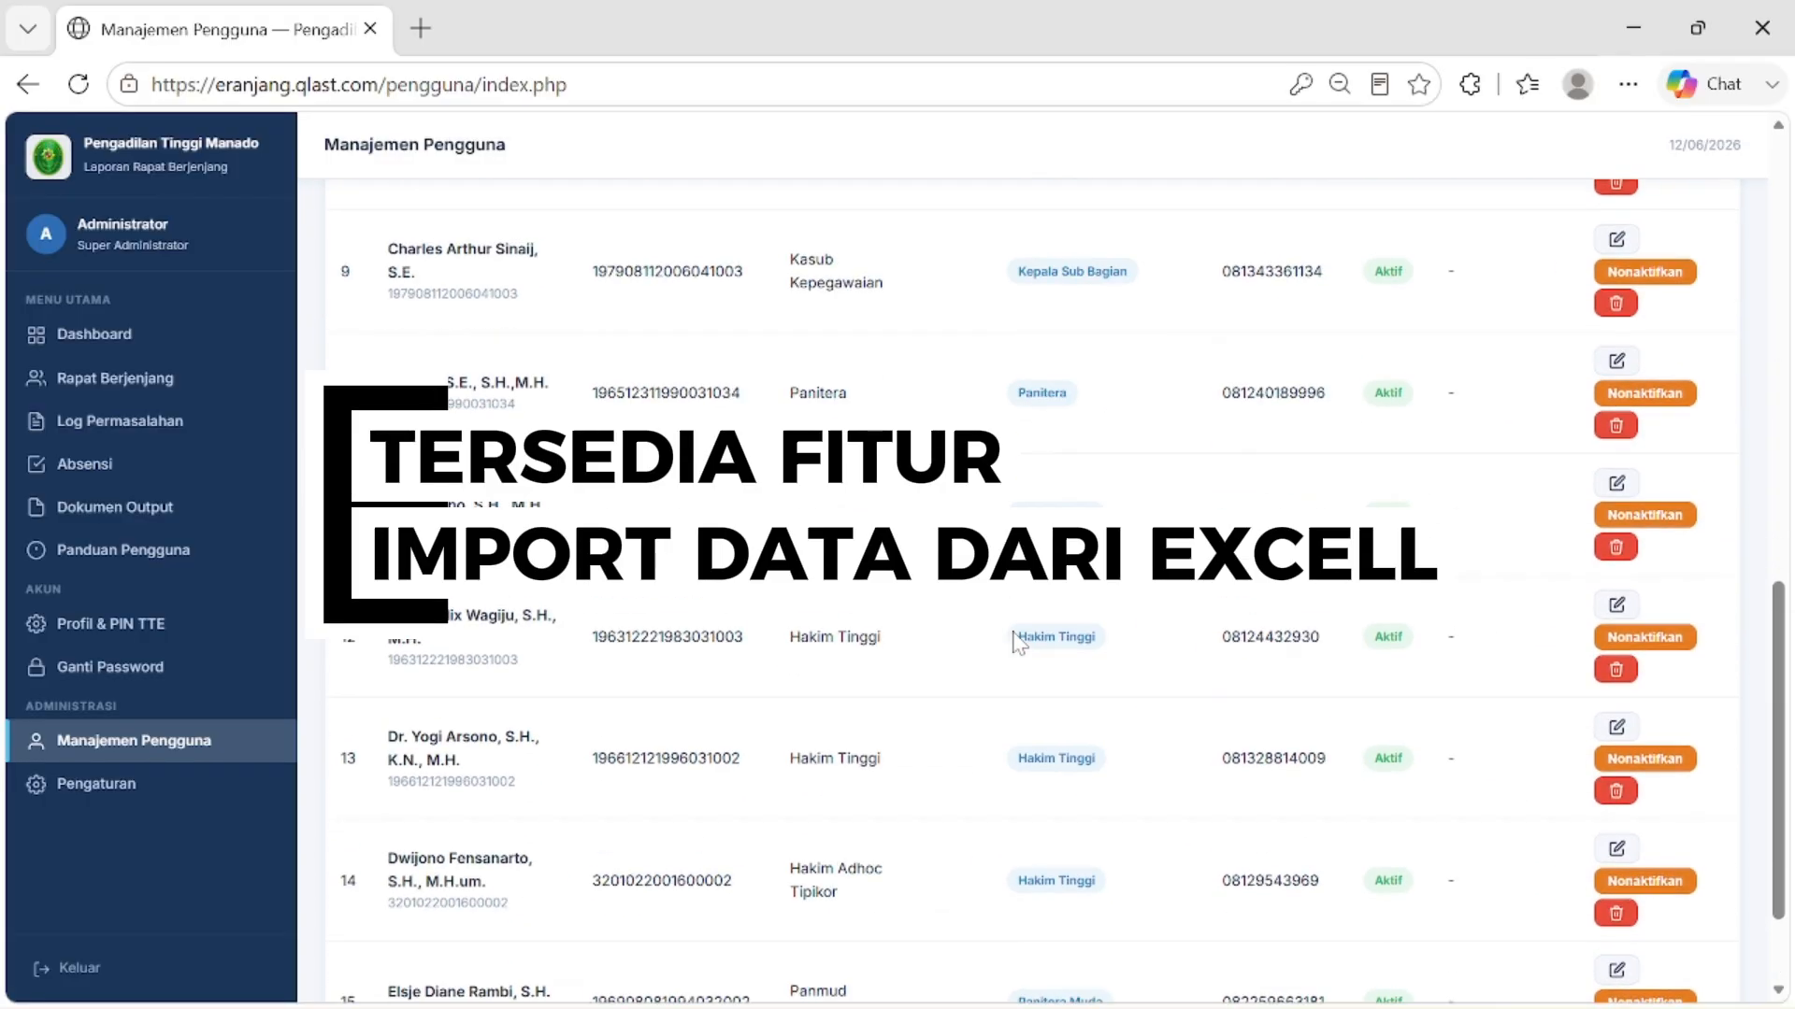
pyautogui.scroll(10, 1019, 643)
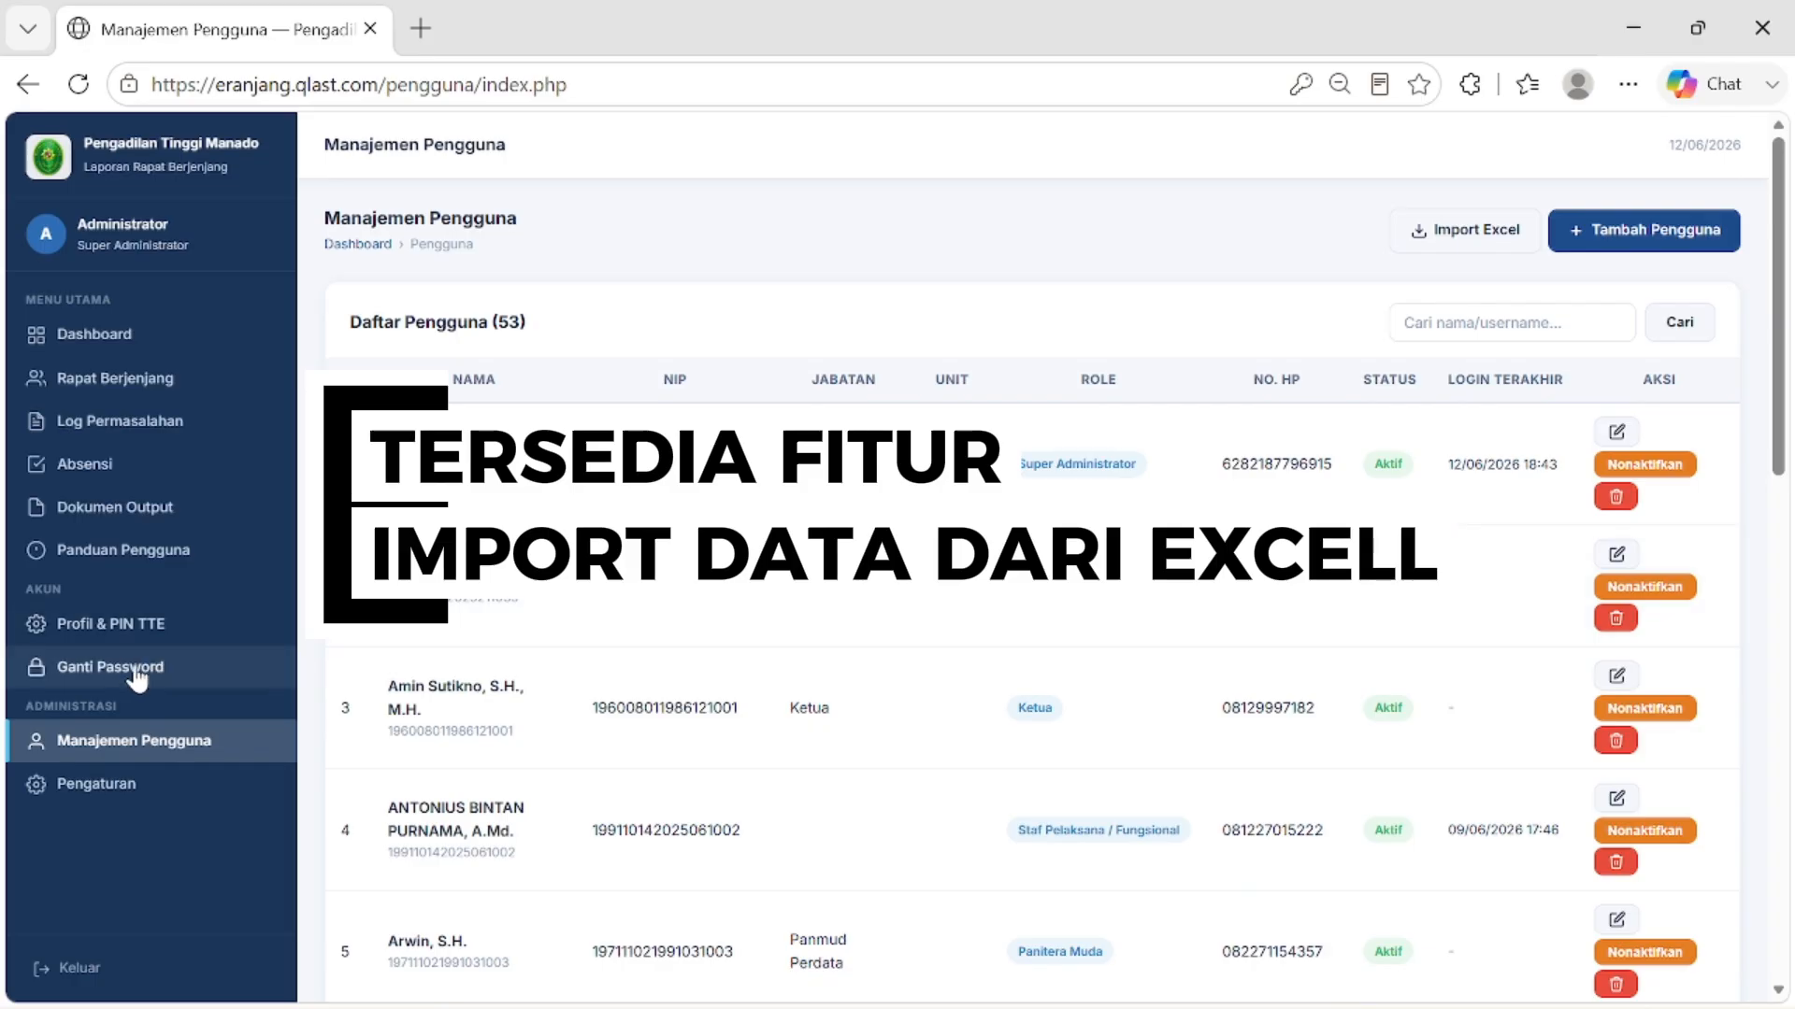
# Step: View the profile and TTE PIN page, and read the meeting workflow and tips in the user guide (Panduan Pengguna)
pyautogui.click(98, 634)
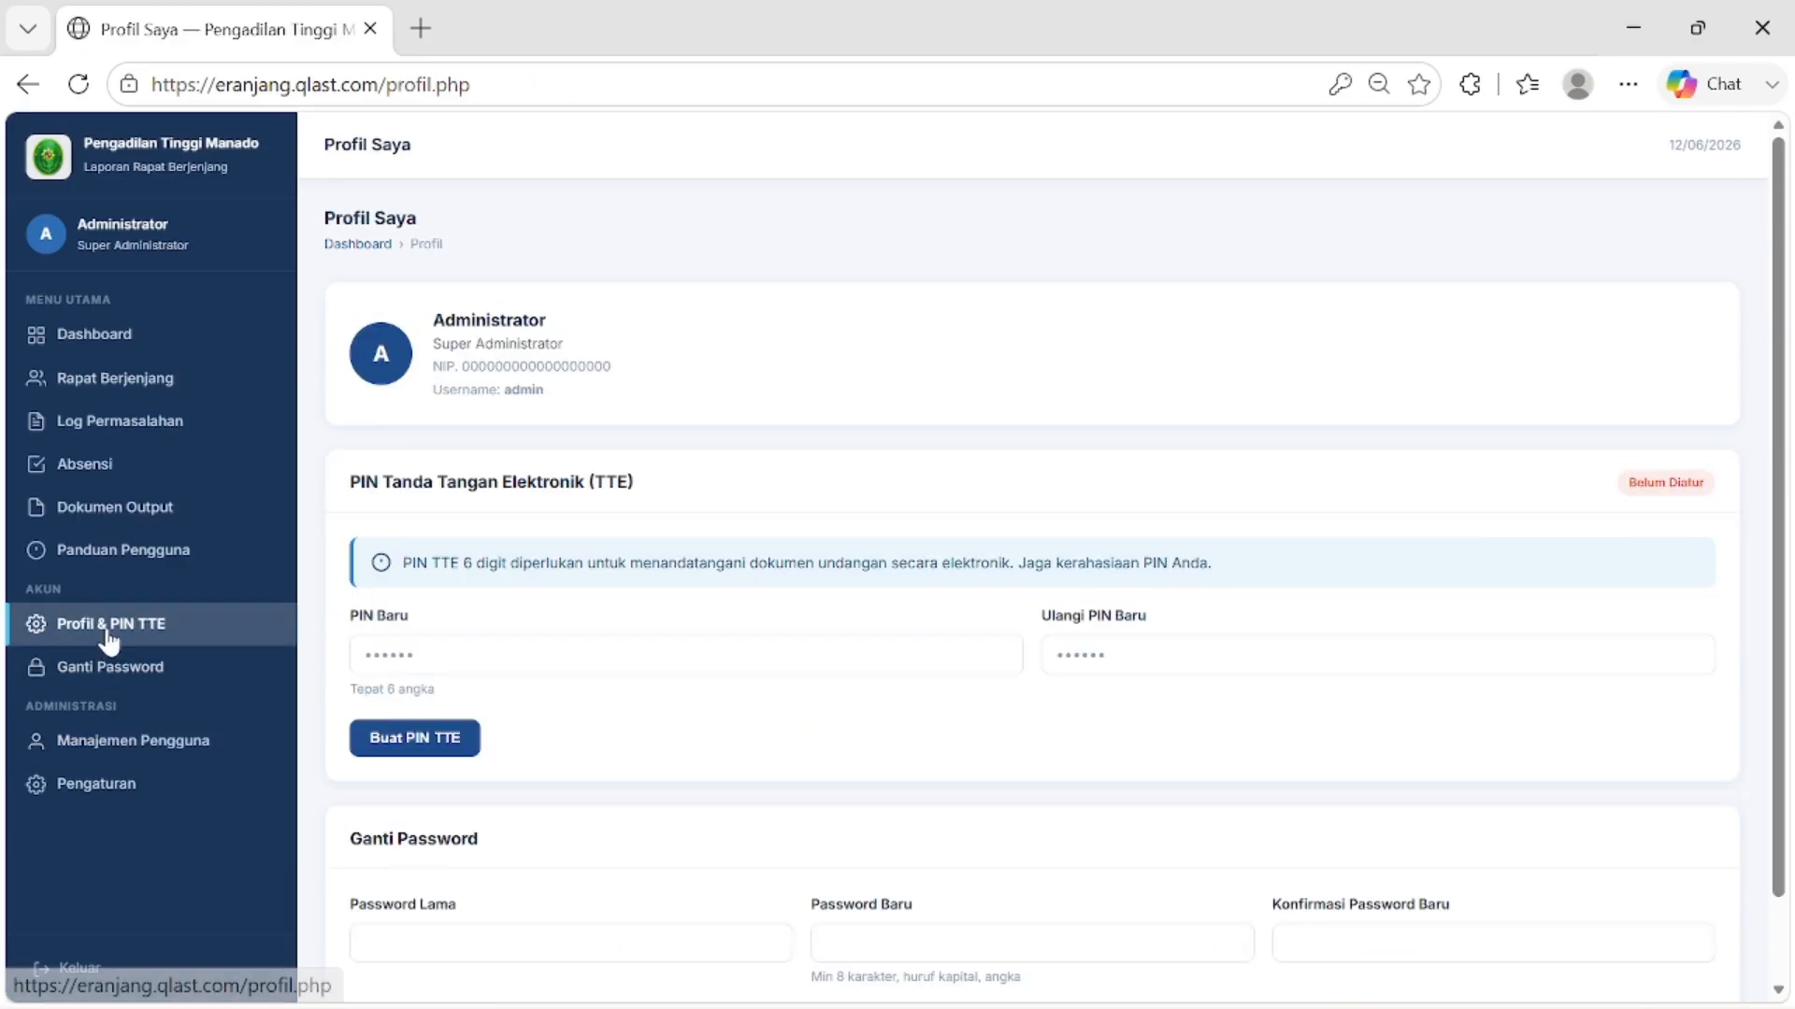
pyautogui.click(94, 559)
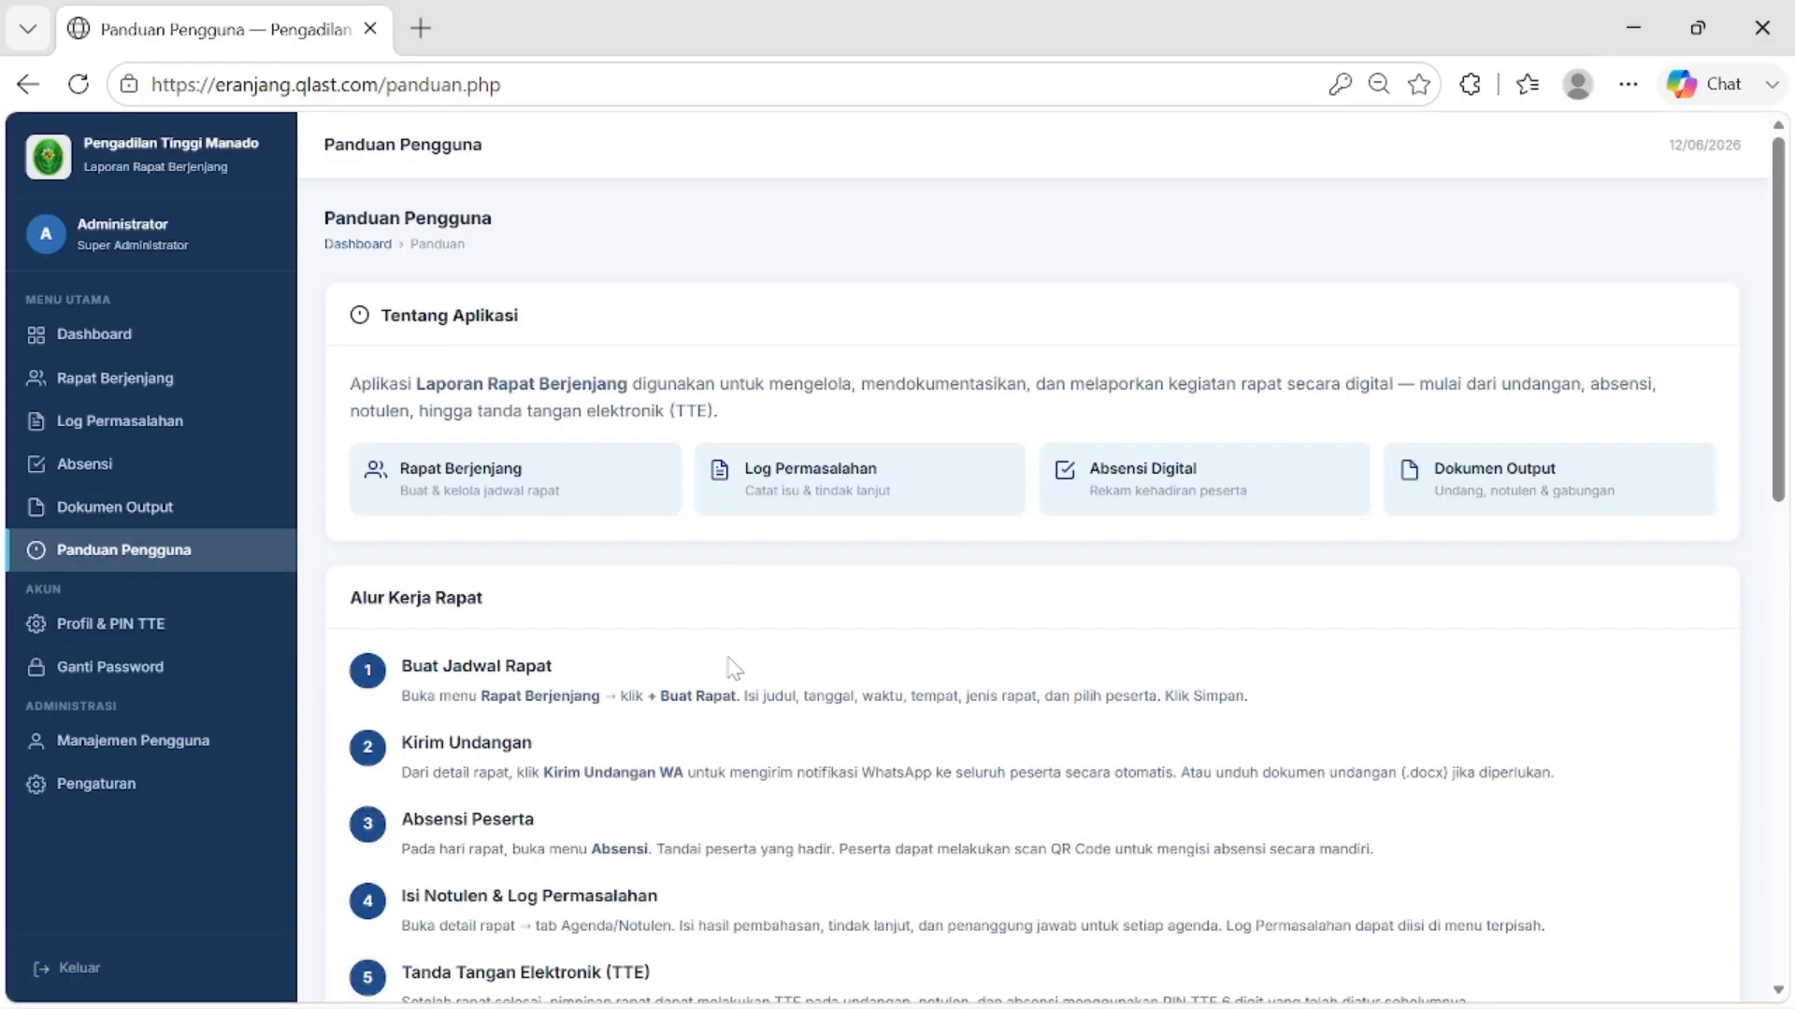
pyautogui.scroll(-10, 729, 669)
pyautogui.scroll(10, 733, 671)
pyautogui.scroll(-3, 897, 521)
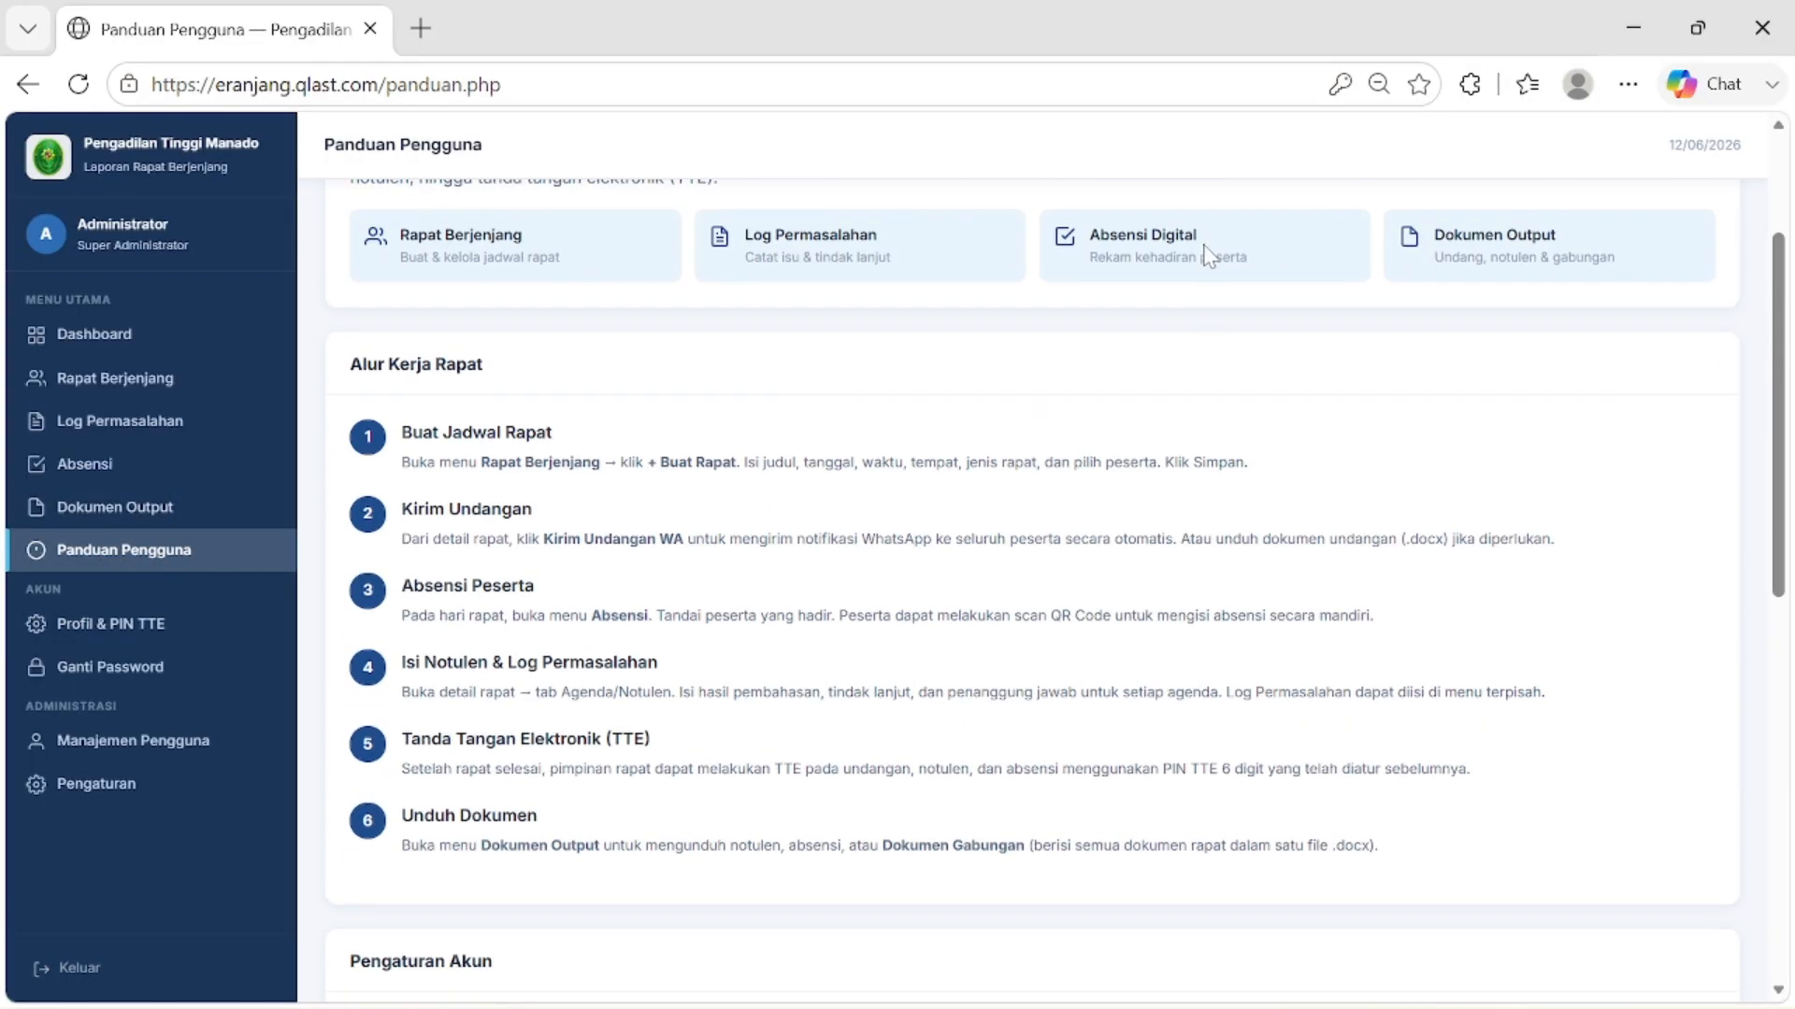
pyautogui.scroll(3, 901, 348)
pyautogui.scroll(-10, 814, 632)
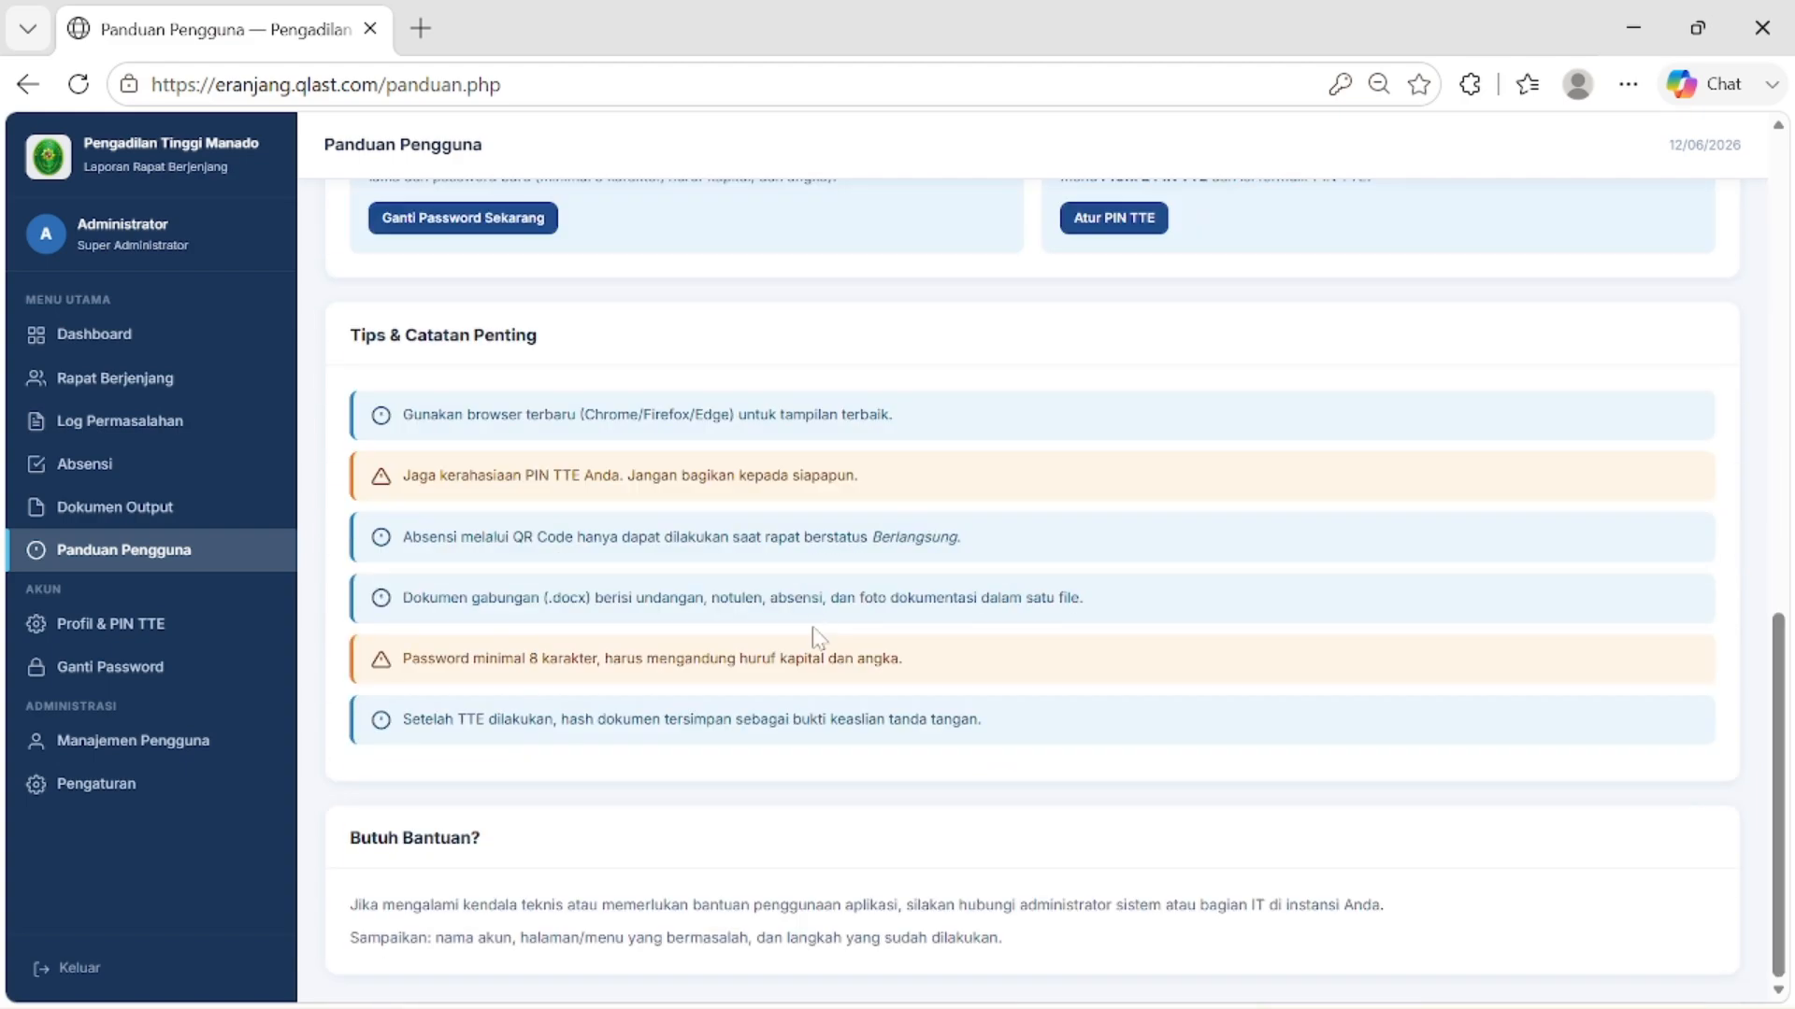
# Step: View the meeting output documents (Dokumen Output) and the attendance list (Absensi)
pyautogui.click(103, 521)
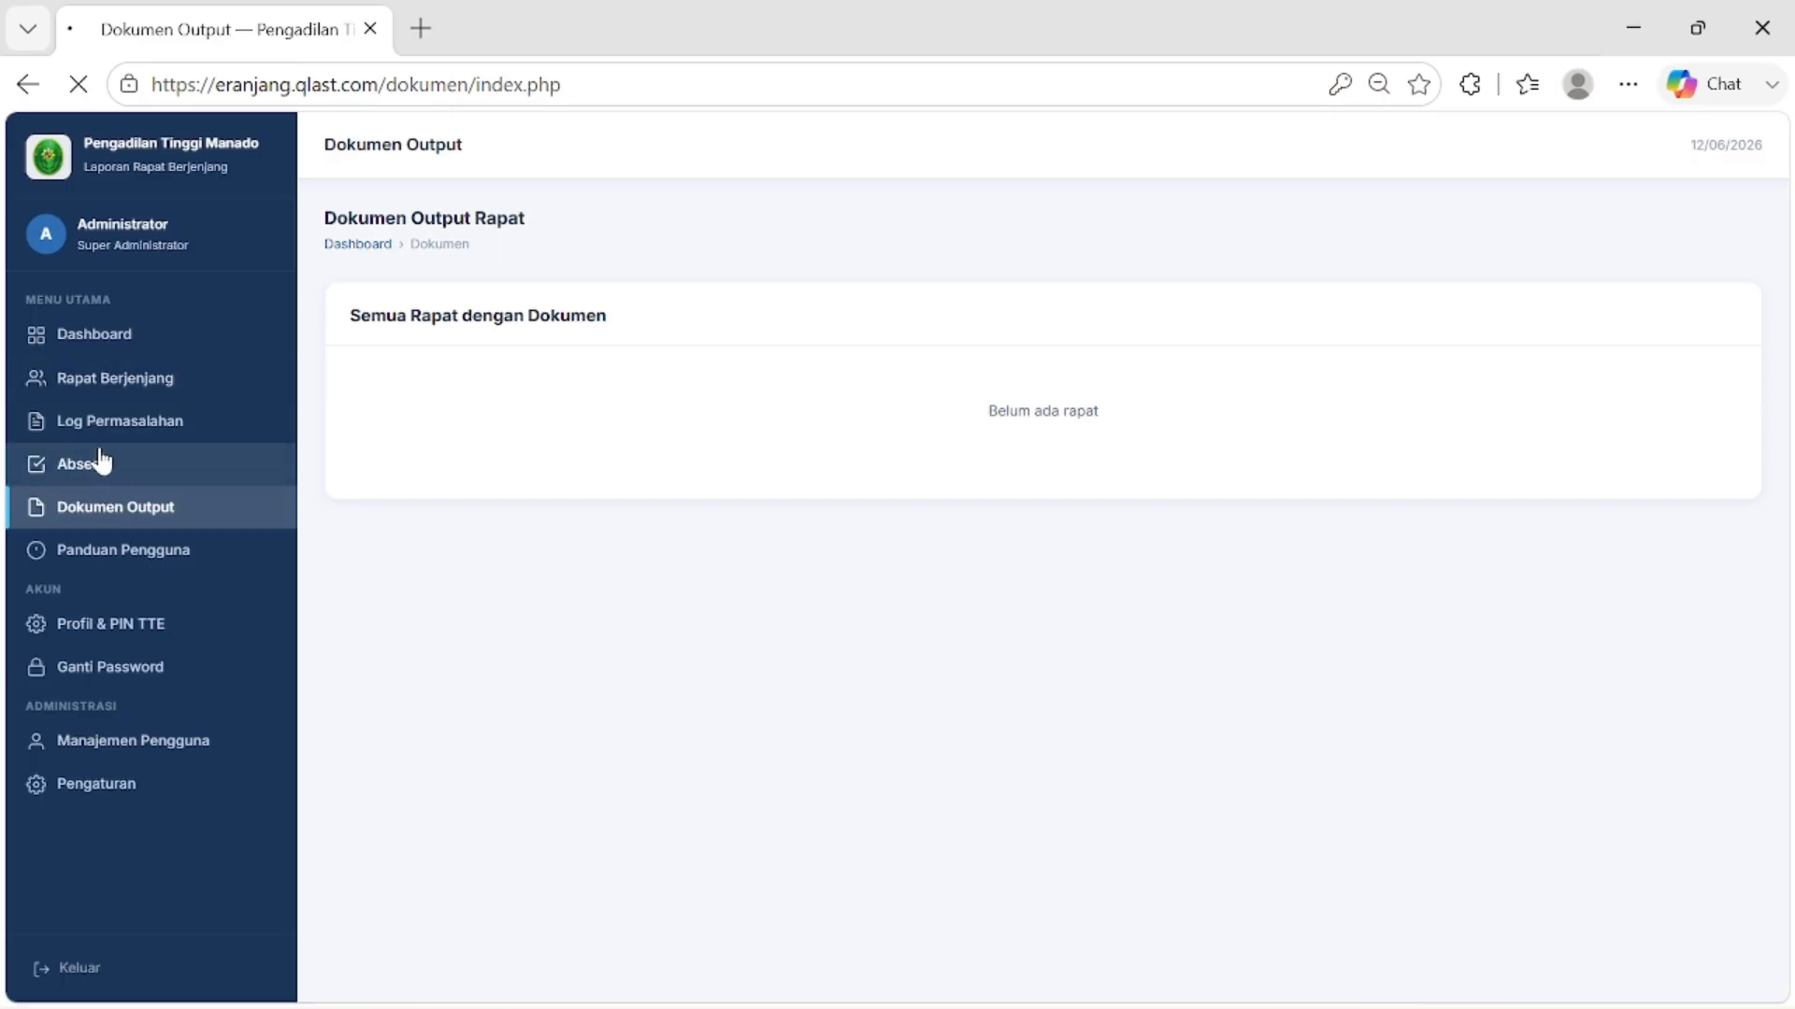
pyautogui.click(85, 472)
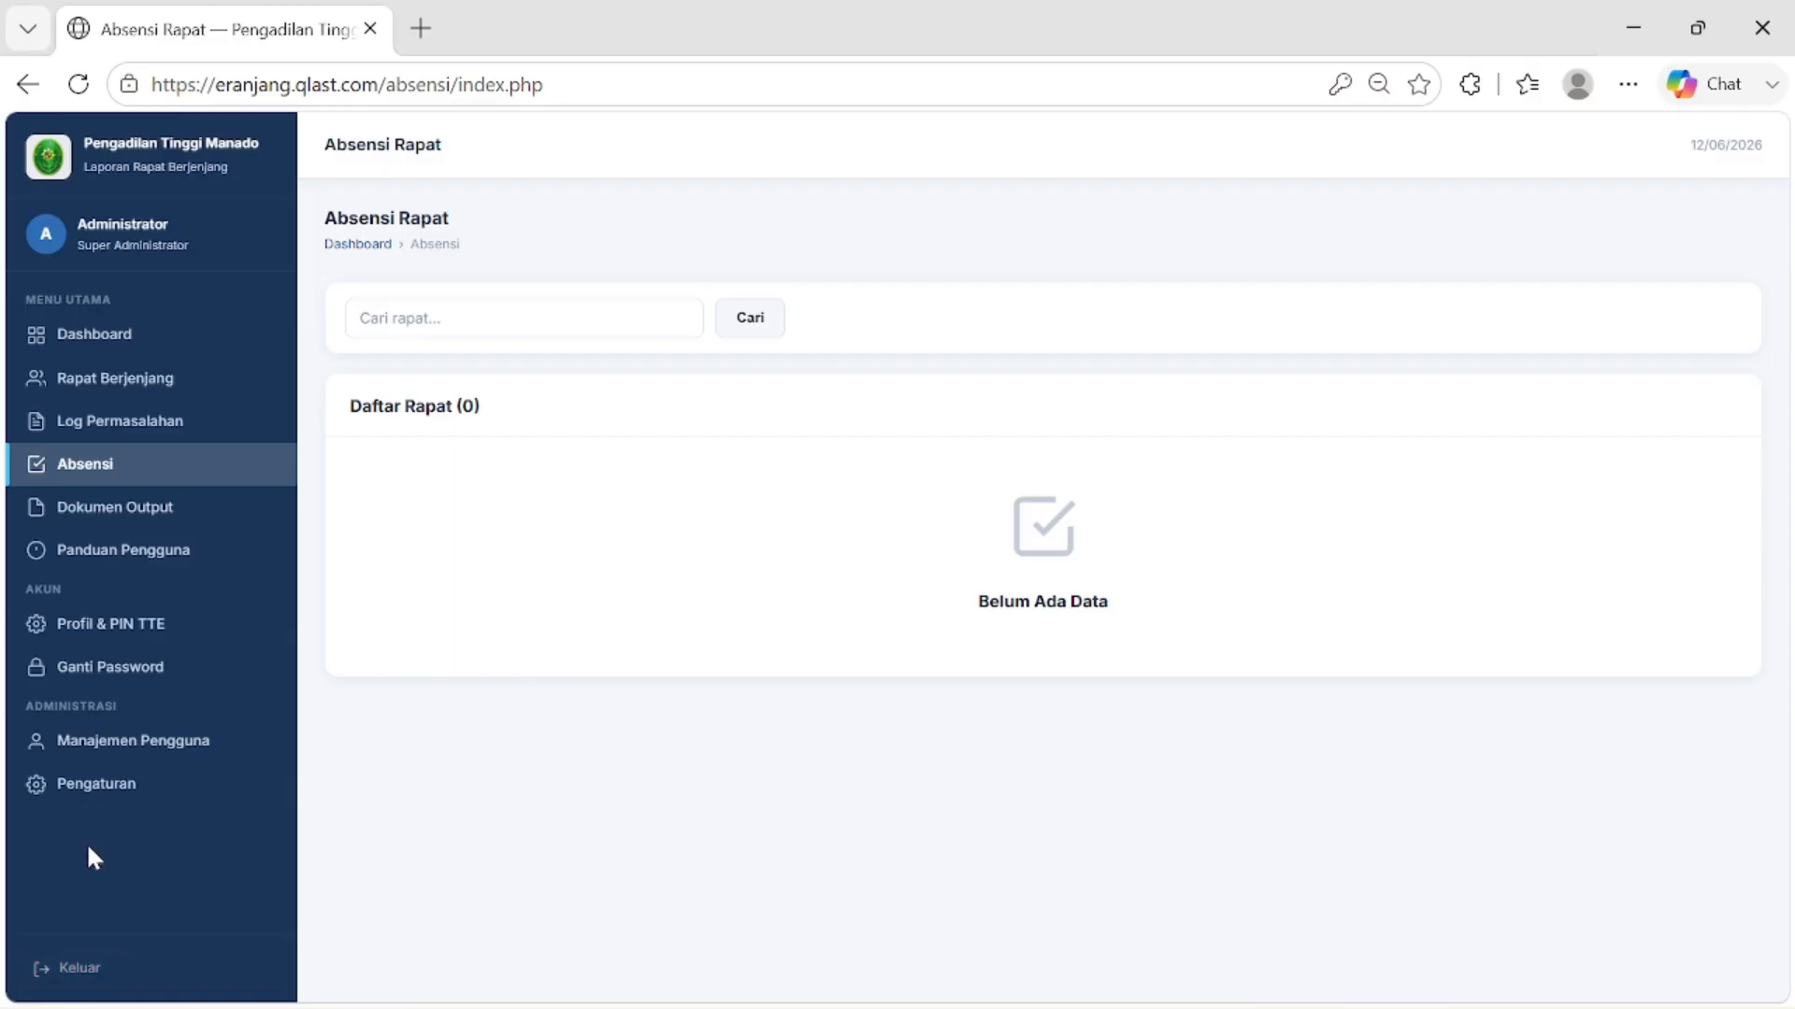
# Step: Log out of the administrator account and sign in with the section head's username and the saved password
pyautogui.click(79, 967)
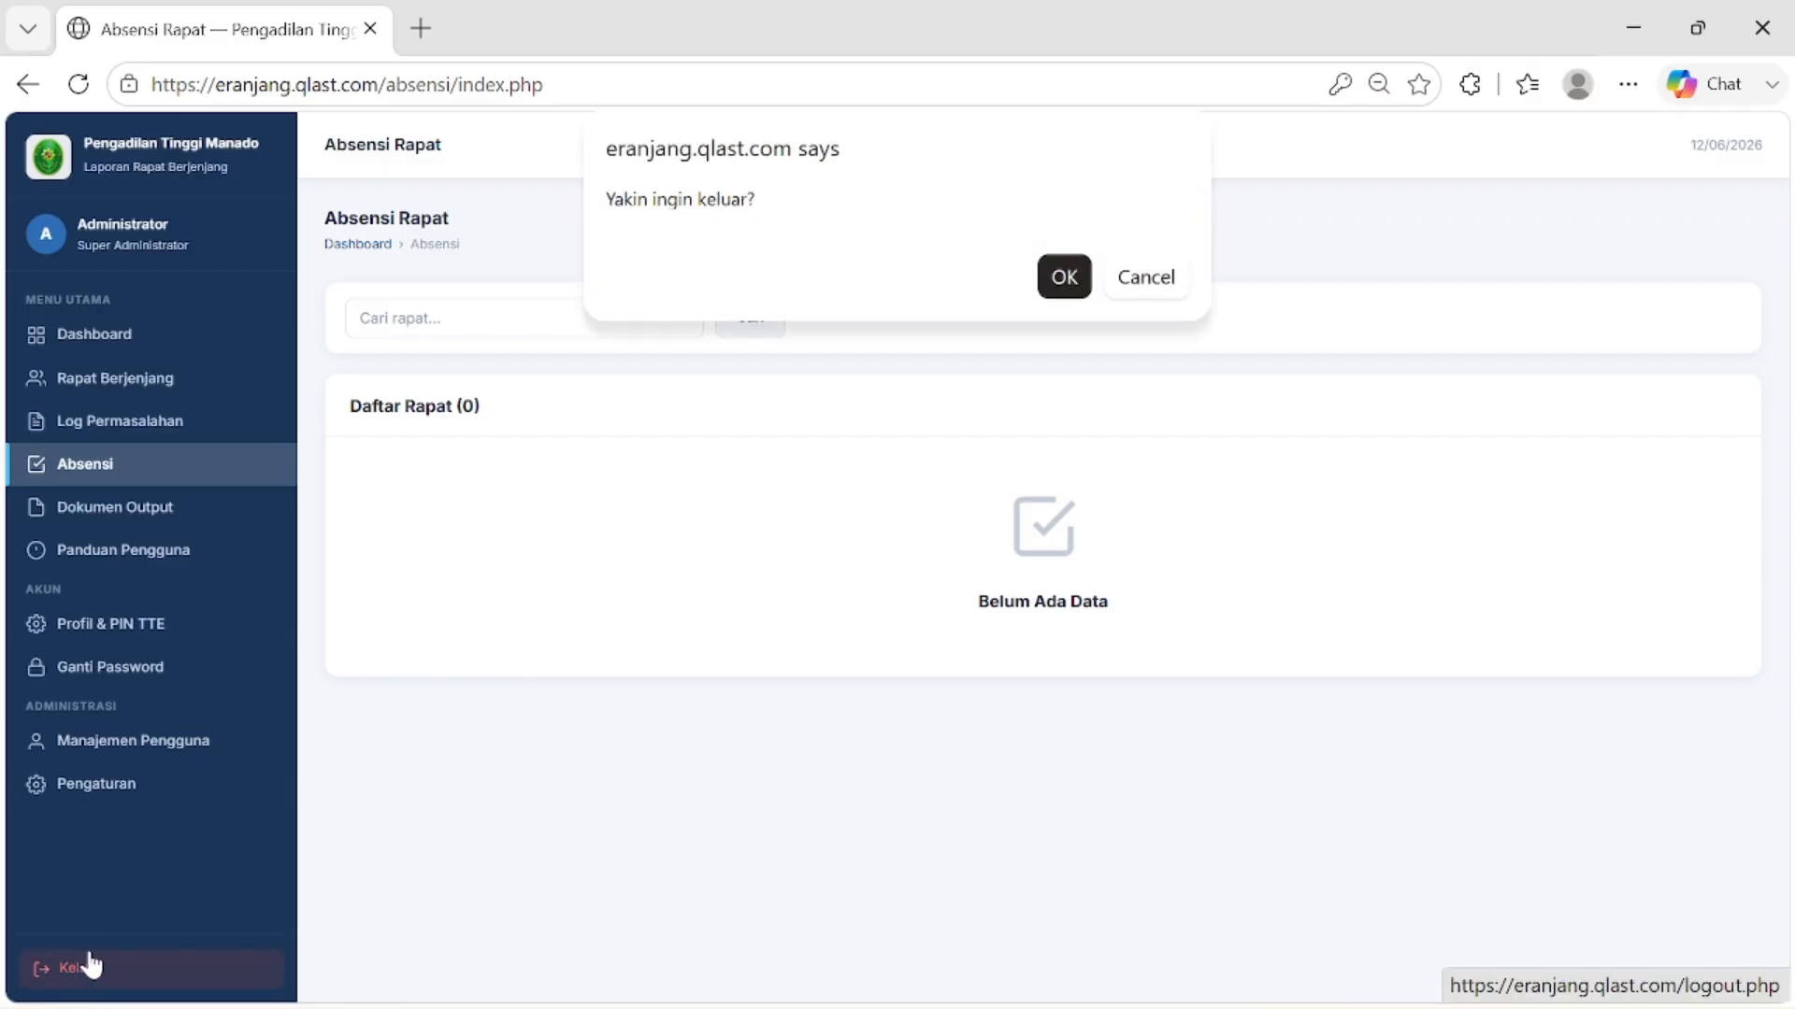
pyautogui.click(1064, 276)
pyautogui.moveTo(841, 546); pyautogui.dragTo(509, 555)
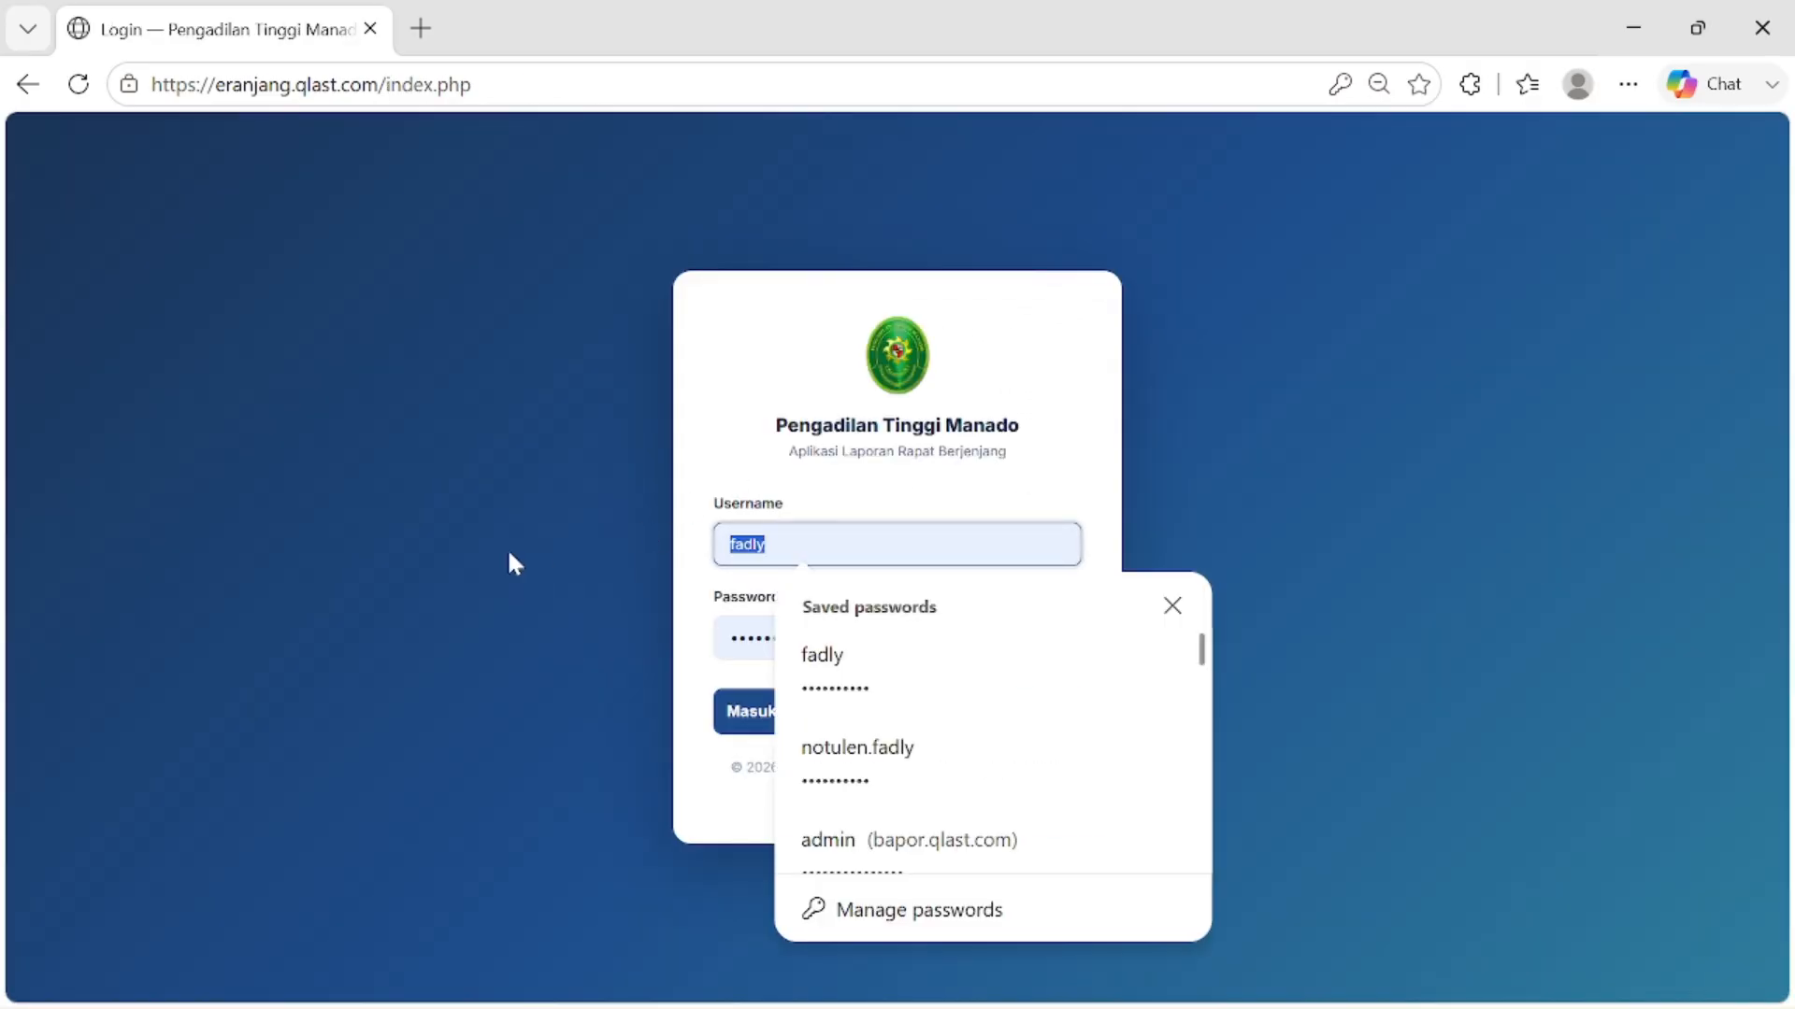
pyautogui.write('fadly')
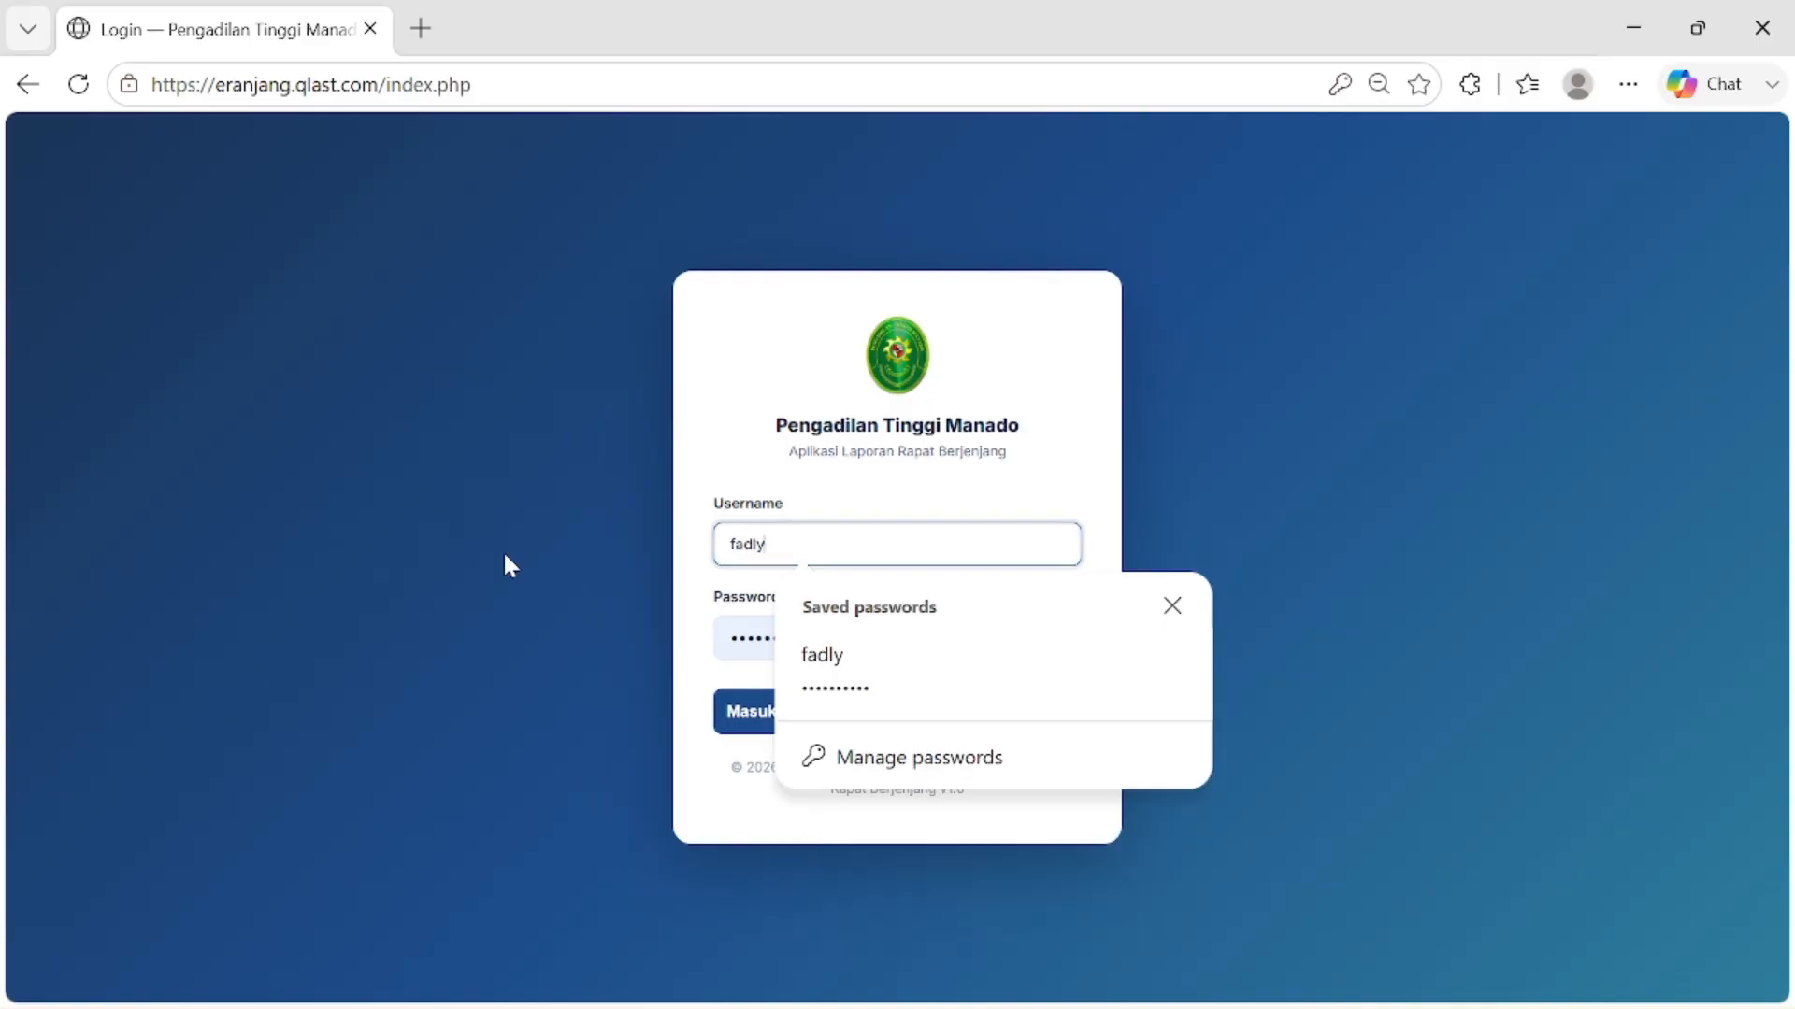
pyautogui.press('Tab')
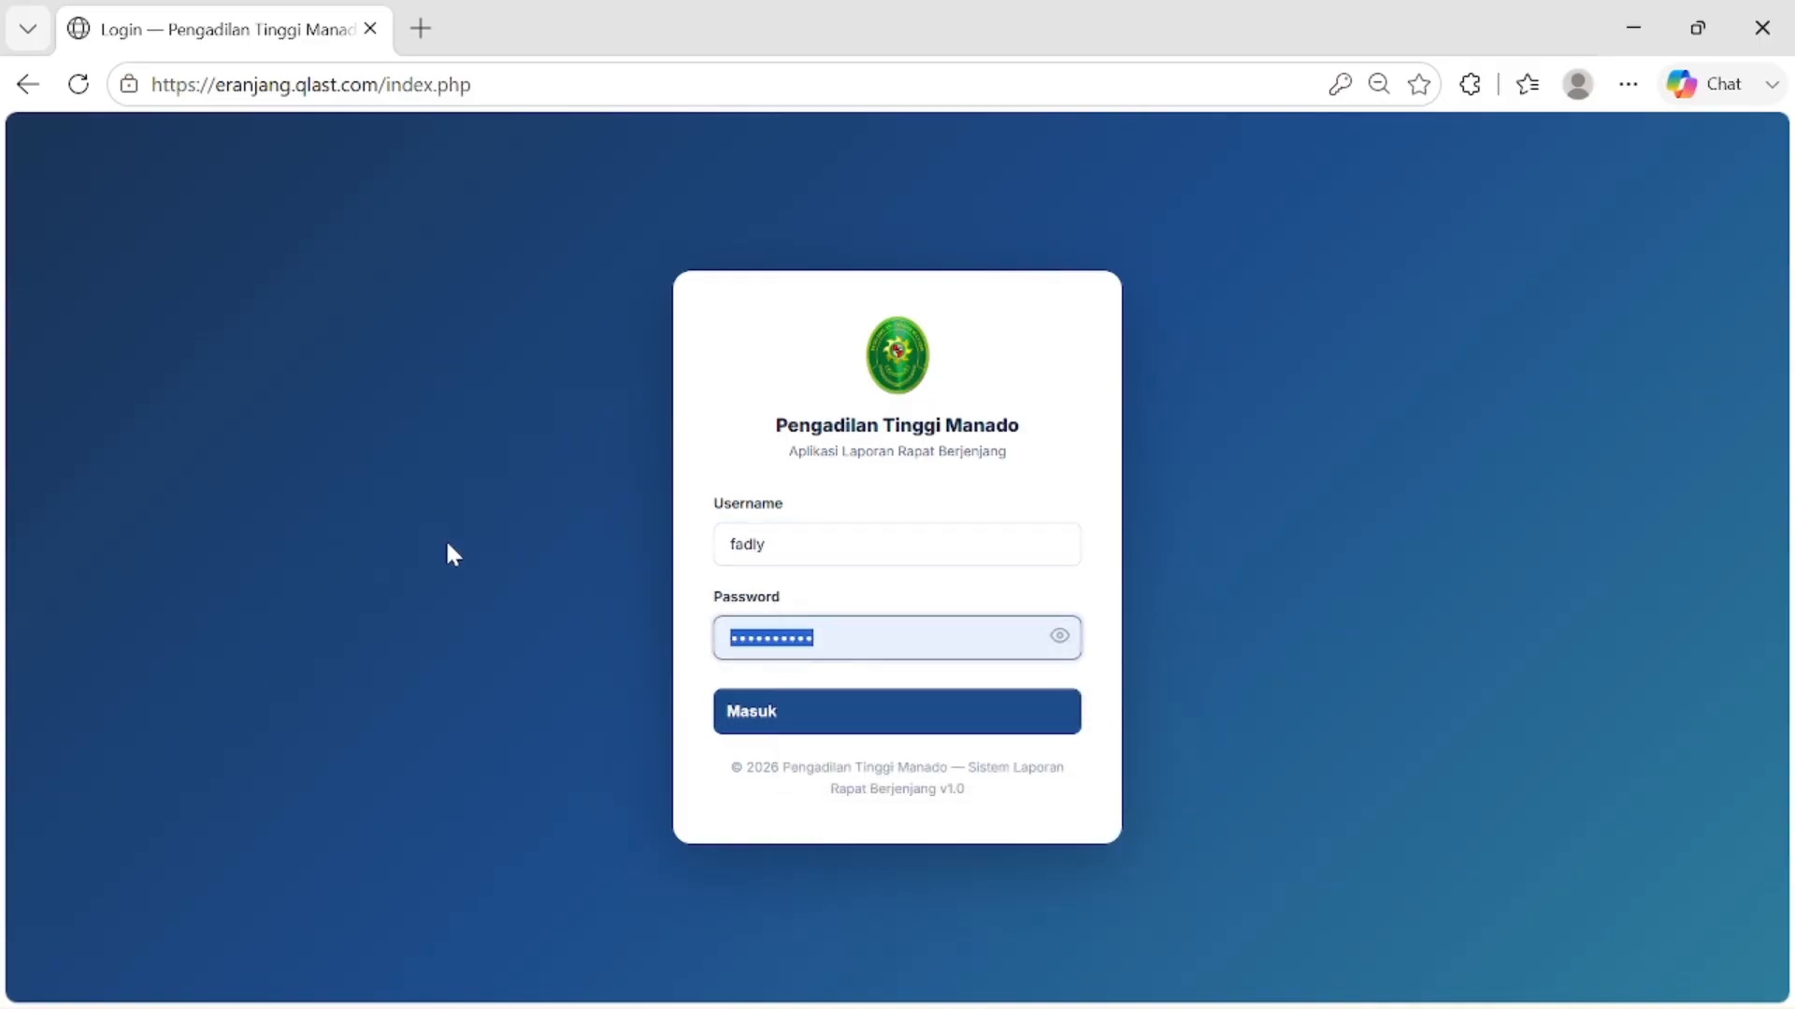
pyautogui.click(991, 718)
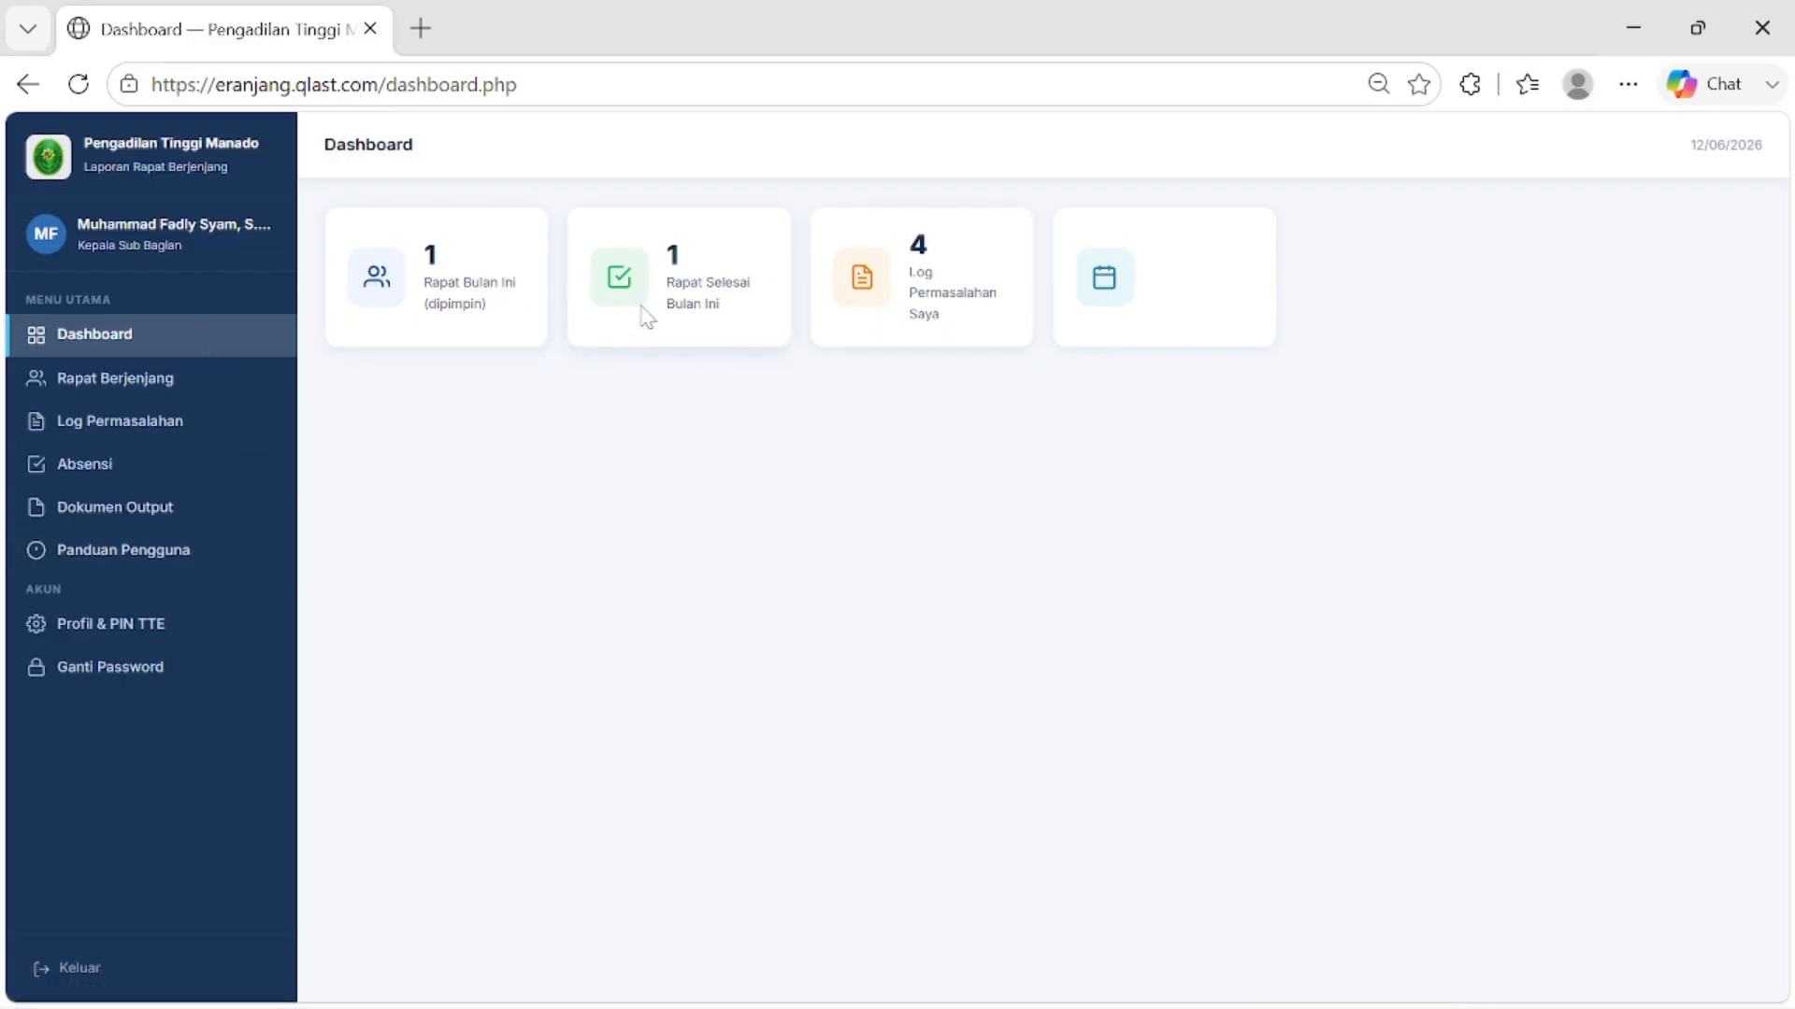
# Step: Start a new meeting under Rapat Berjenjang, keeping the type Rapat Sub Bagian and setting the date to 06/16/2026
pyautogui.click(133, 384)
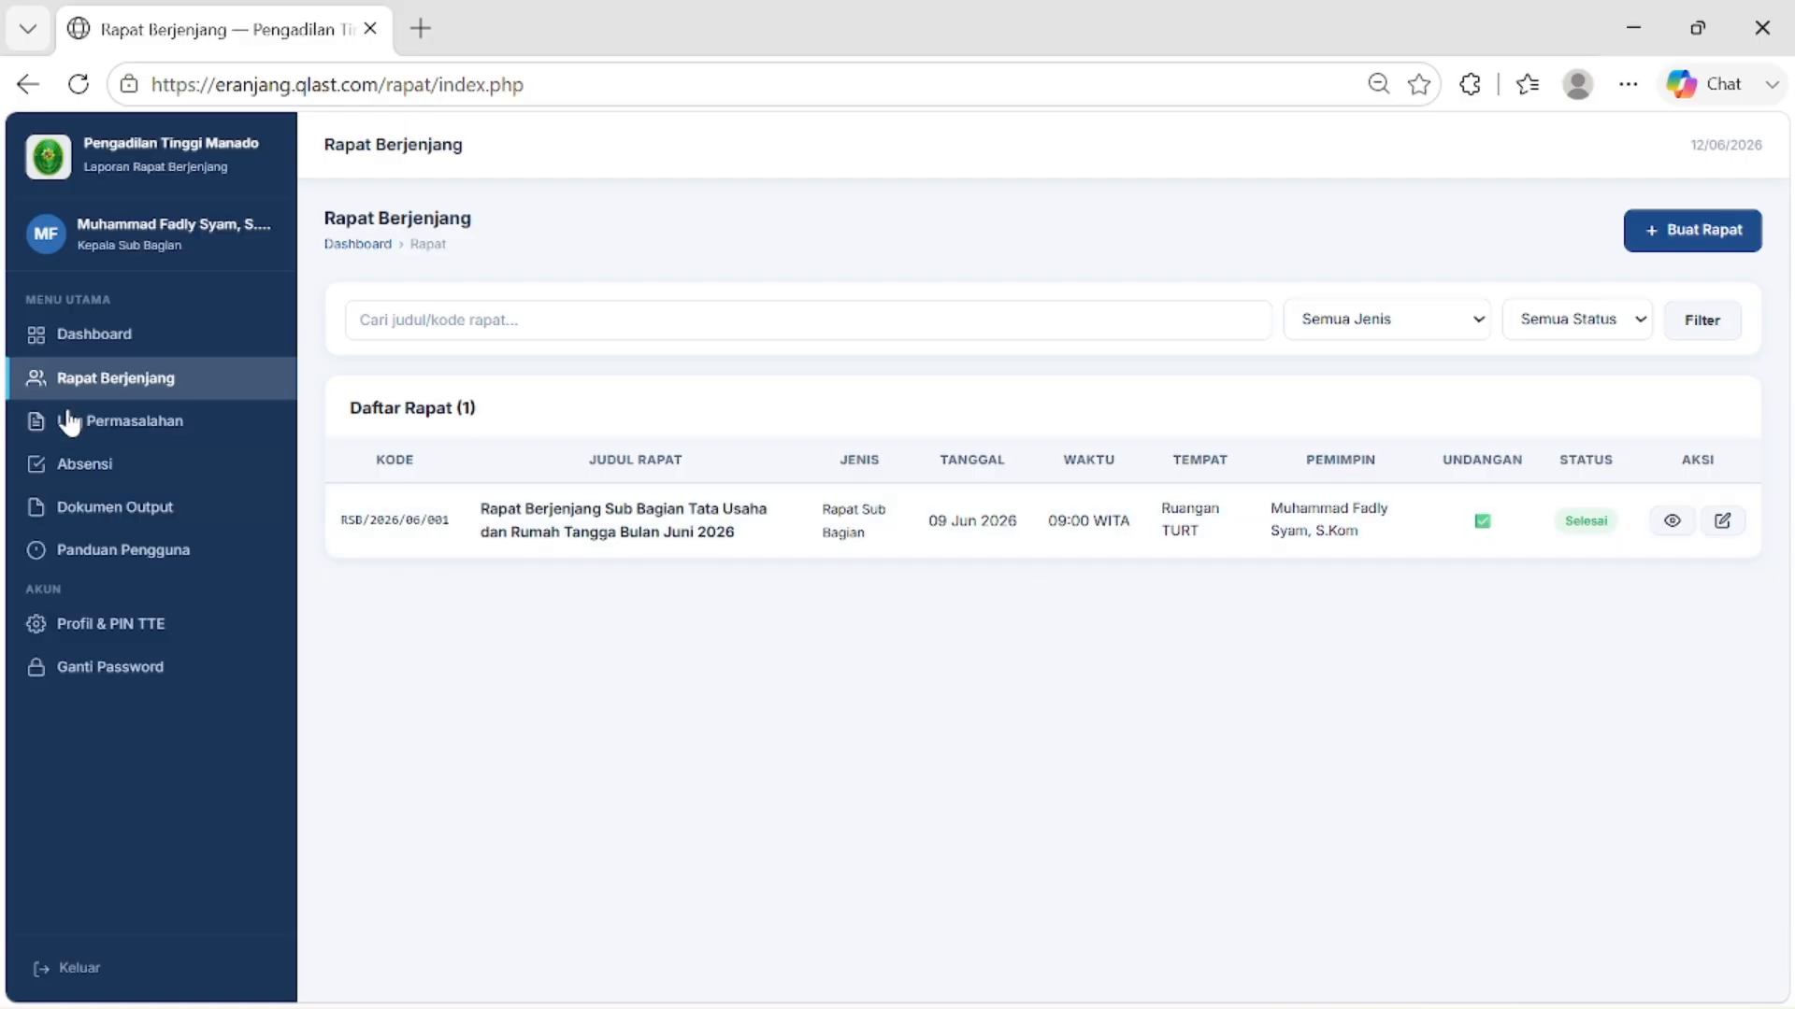
pyautogui.click(1730, 228)
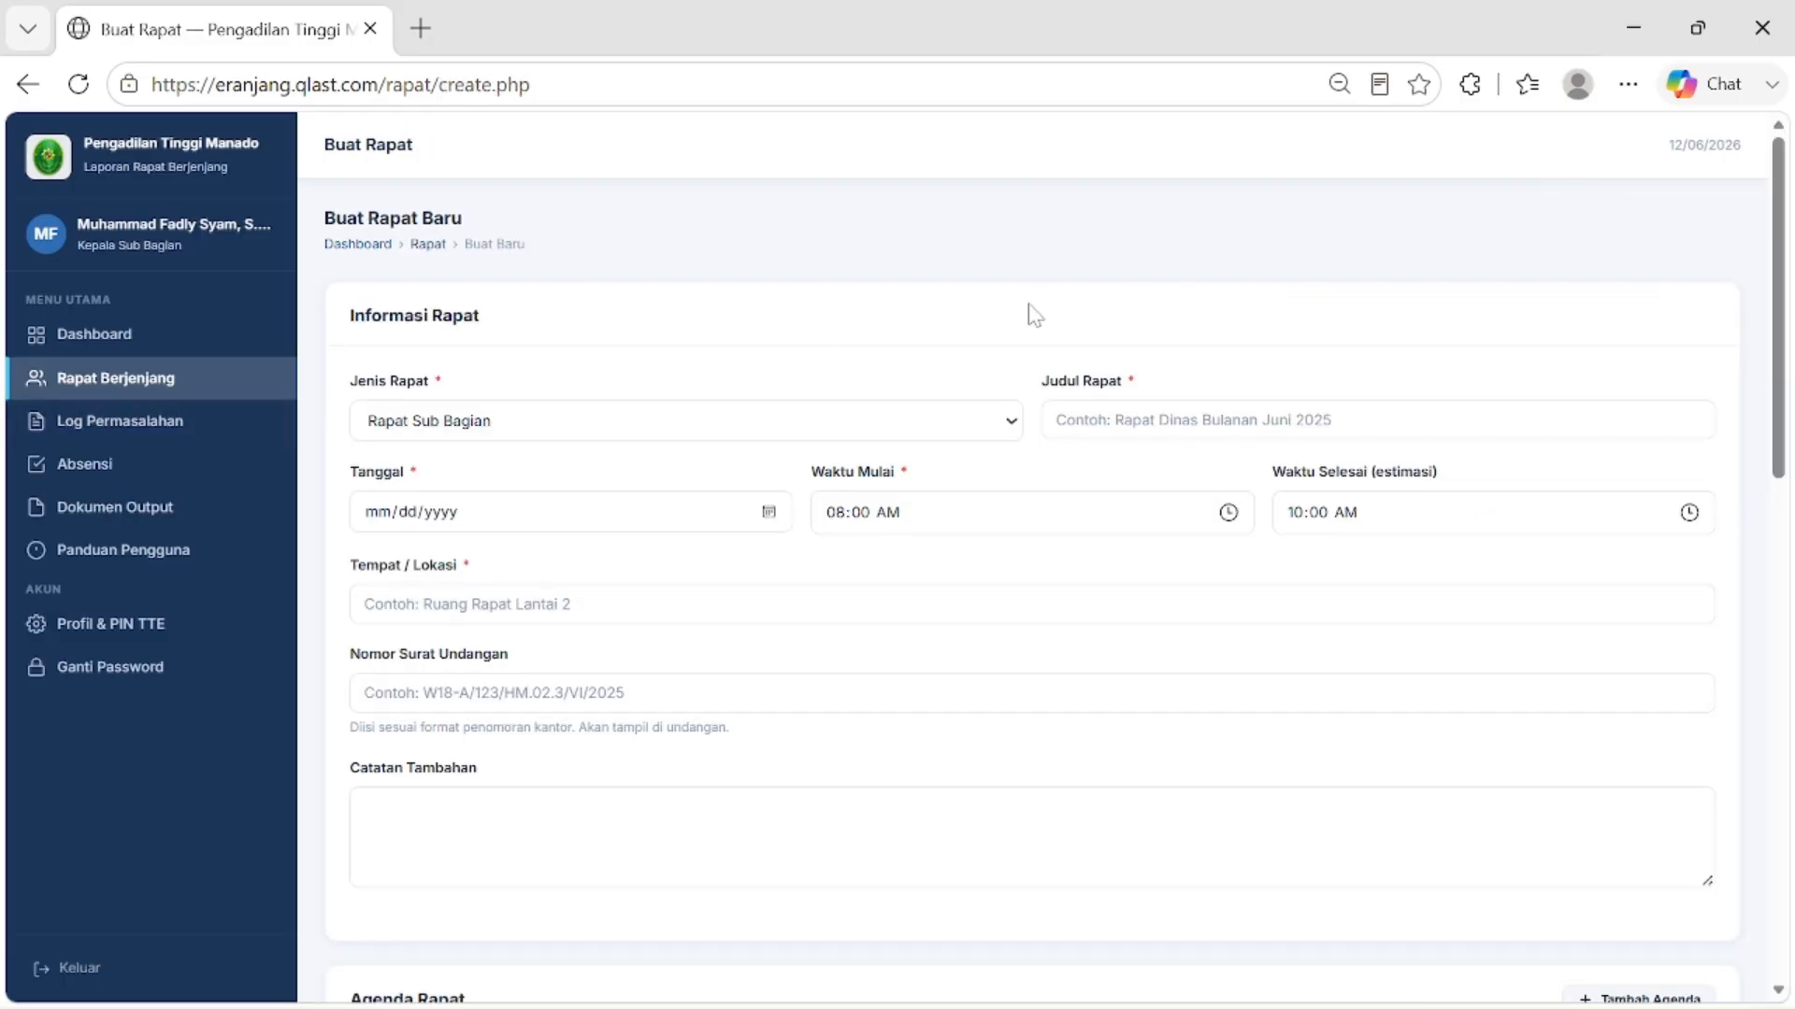
pyautogui.click(729, 432)
pyautogui.click(617, 447)
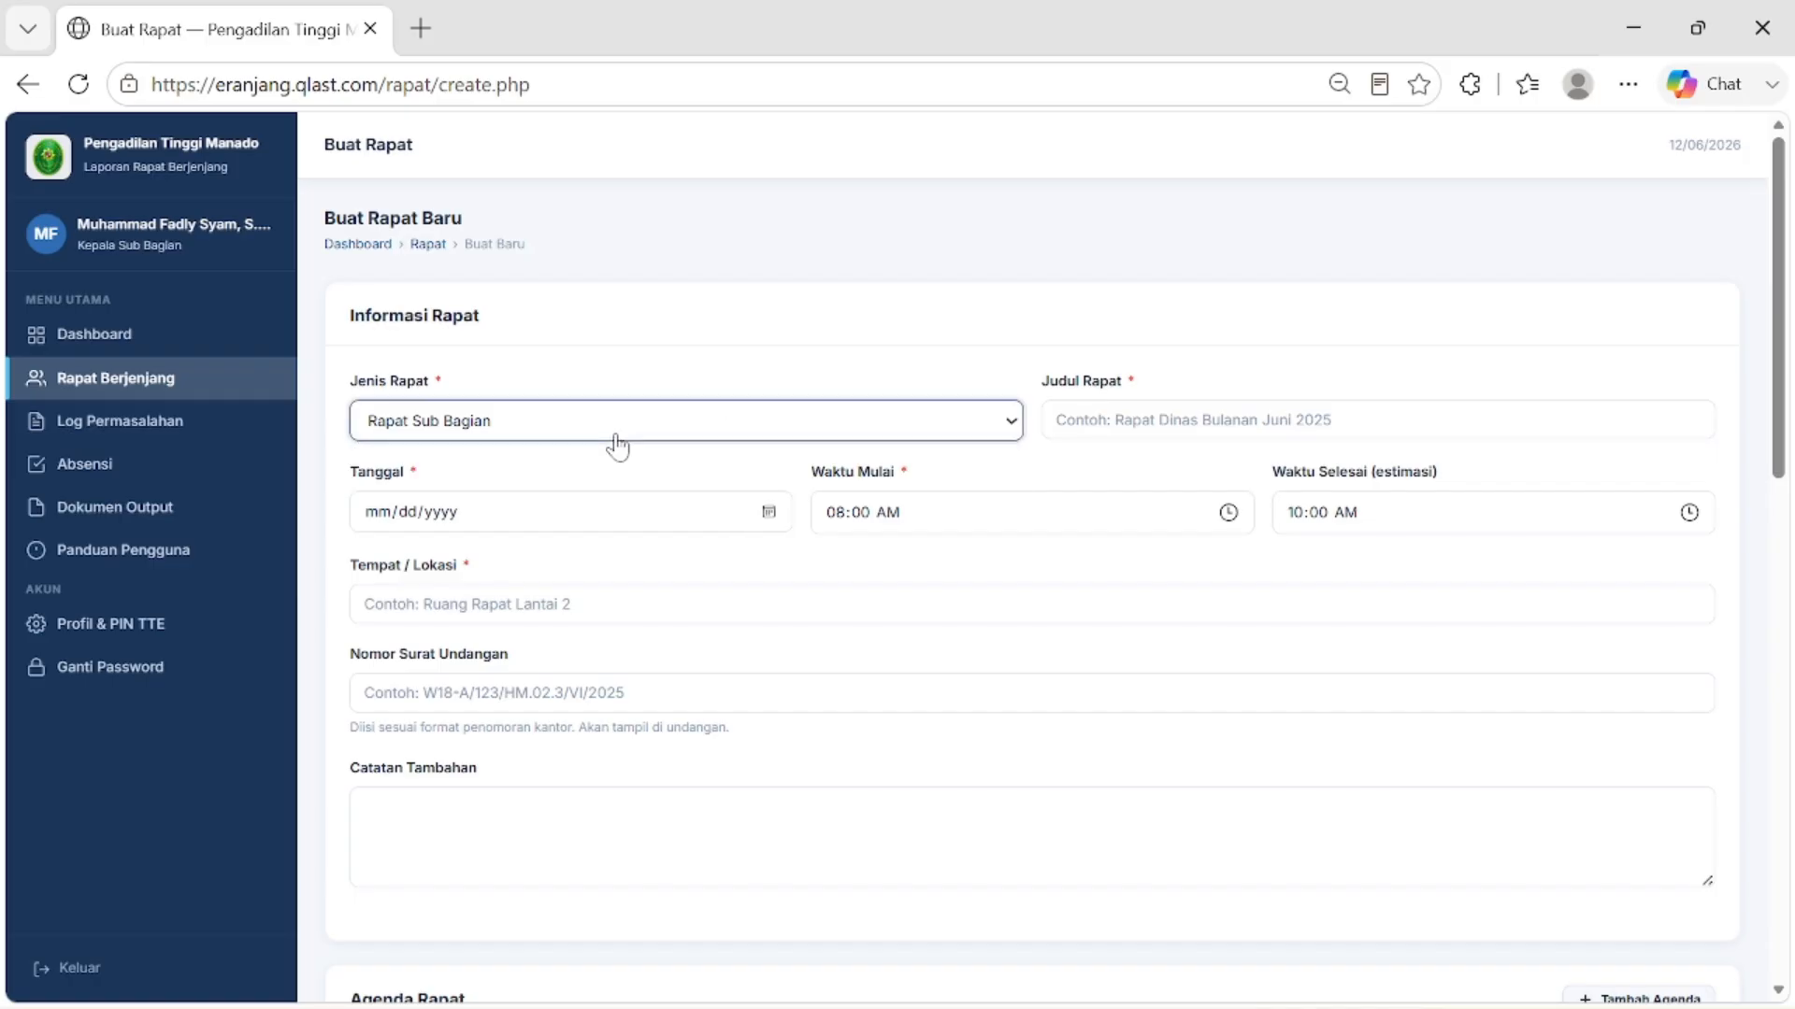
pyautogui.click(770, 514)
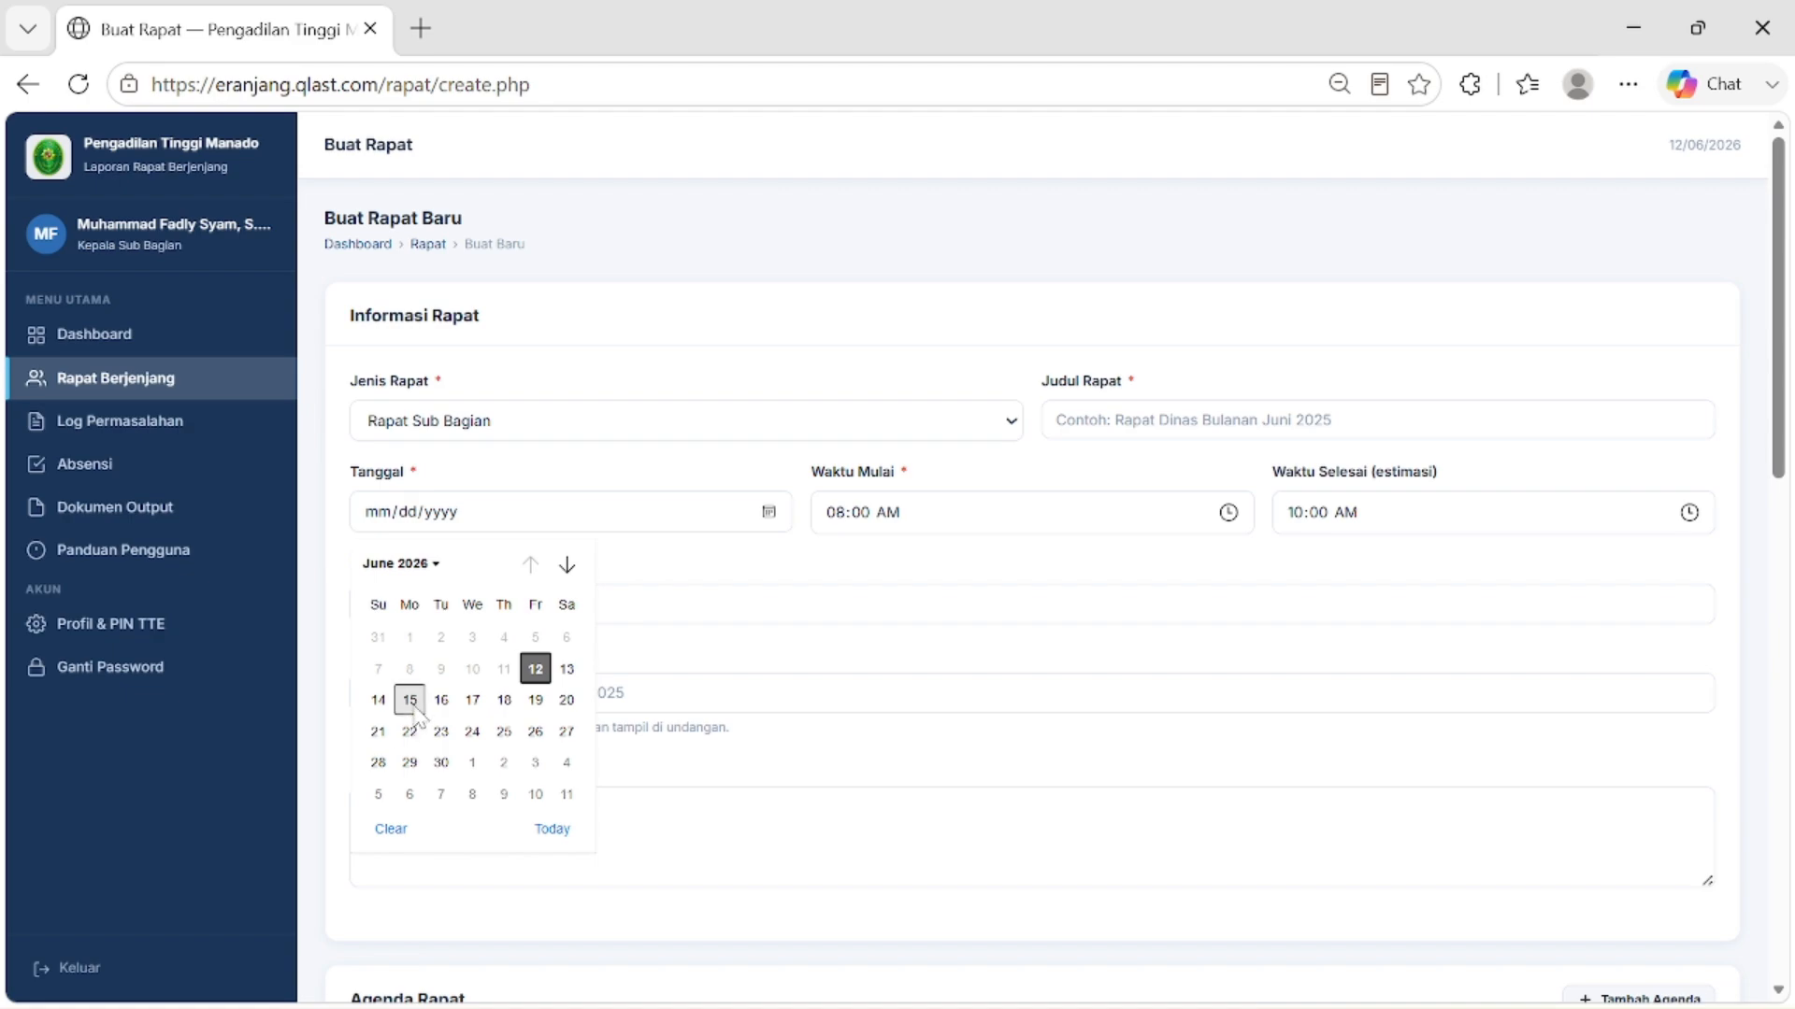
pyautogui.click(441, 700)
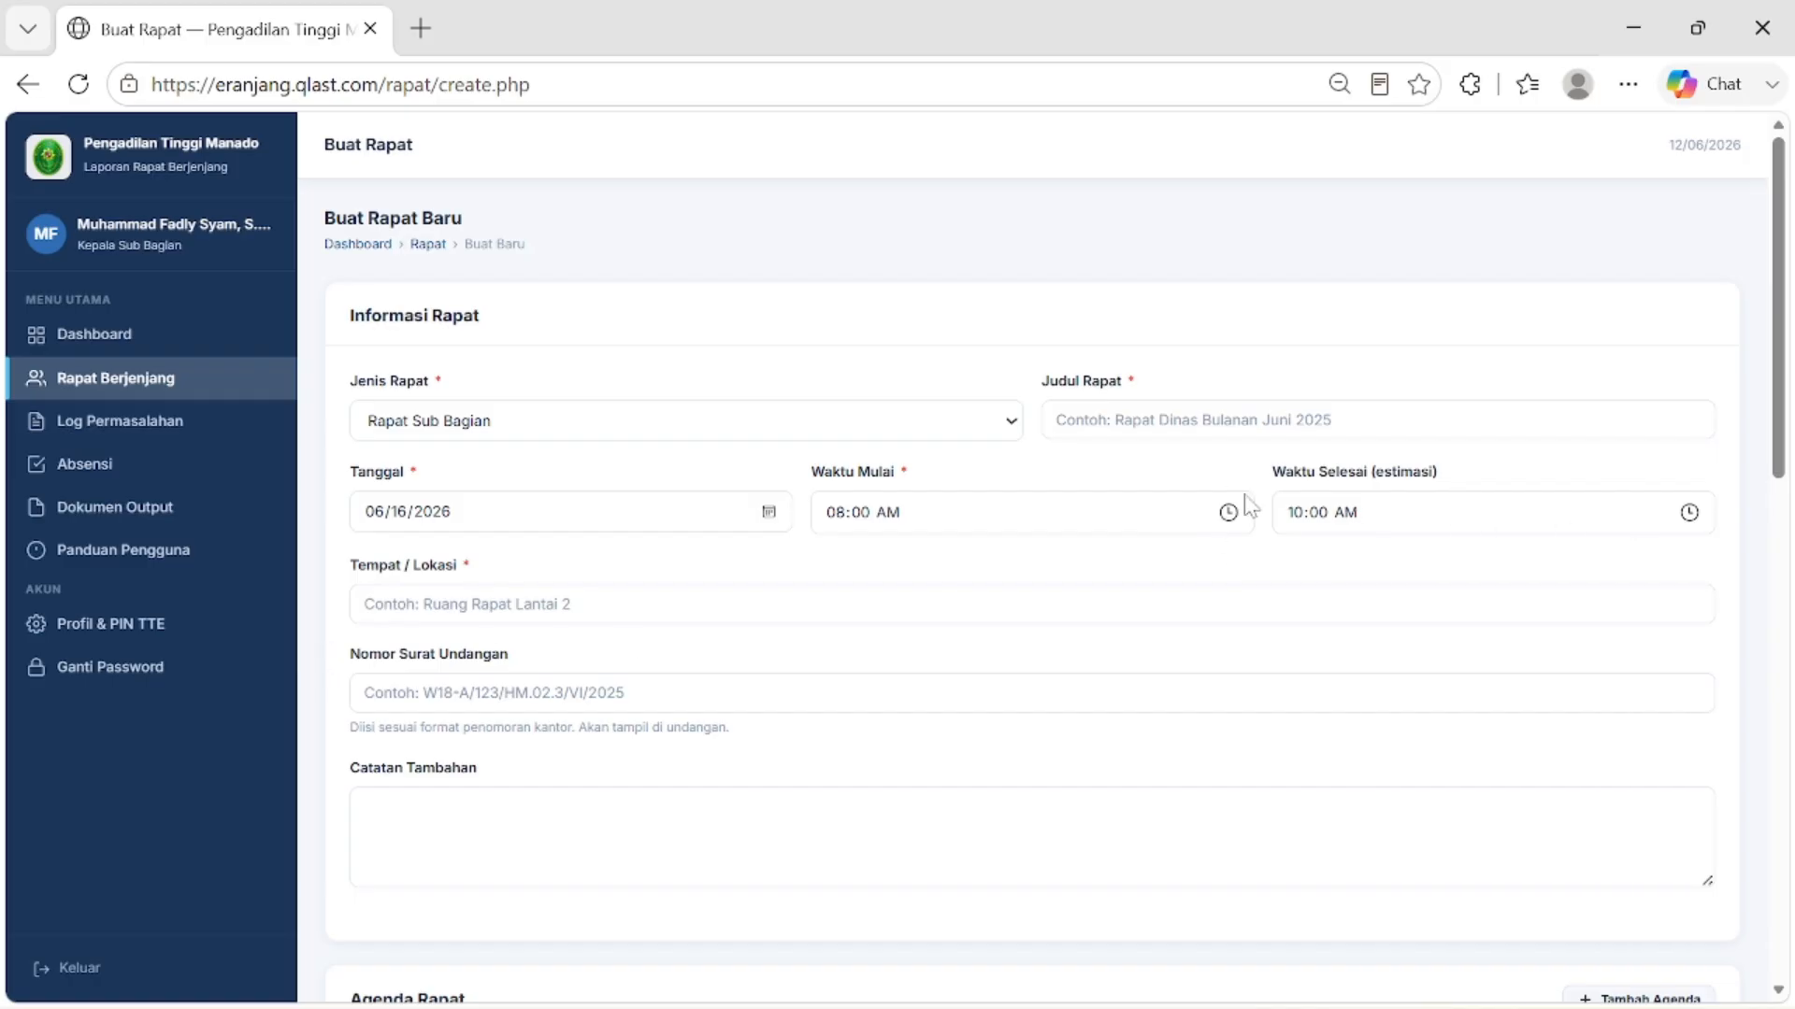
# Step: Set the meeting's estimated end time to 09:00 AM and its location to "Ruang Tata Usaha dan Rumah Tangga"
pyautogui.click(1688, 512)
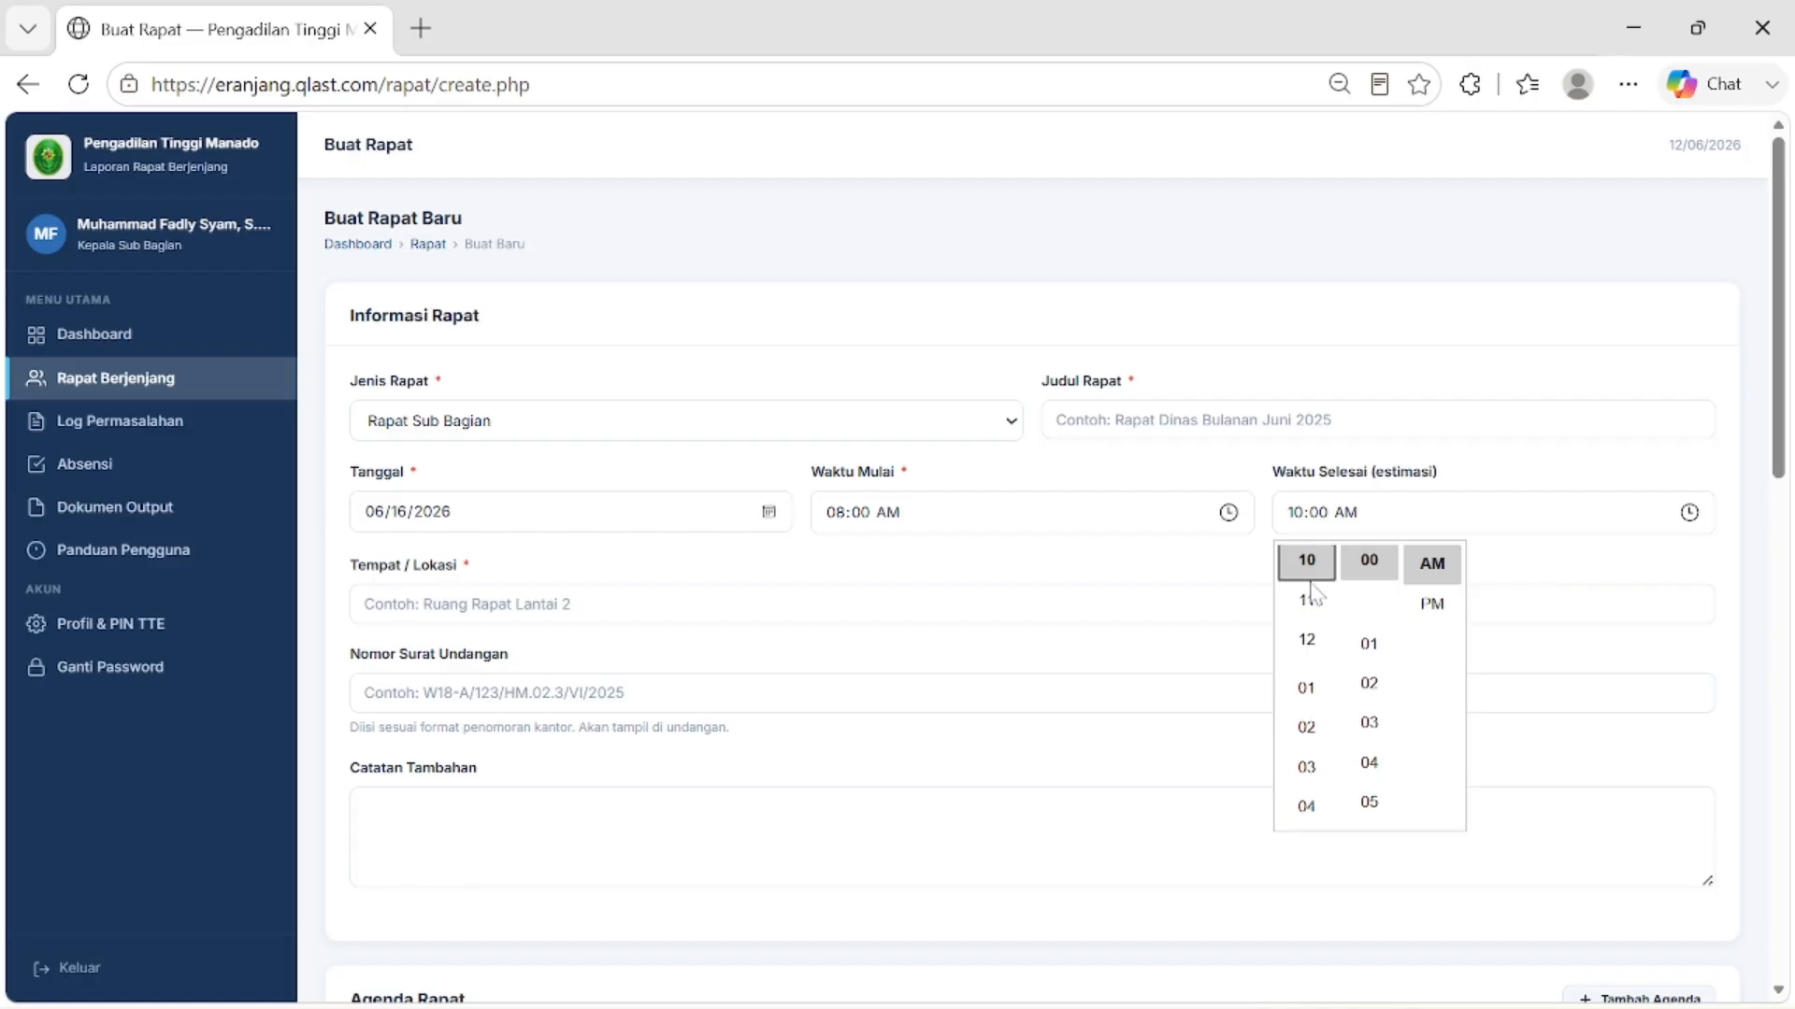
pyautogui.scroll(3, 1305, 645)
pyautogui.click(1306, 758)
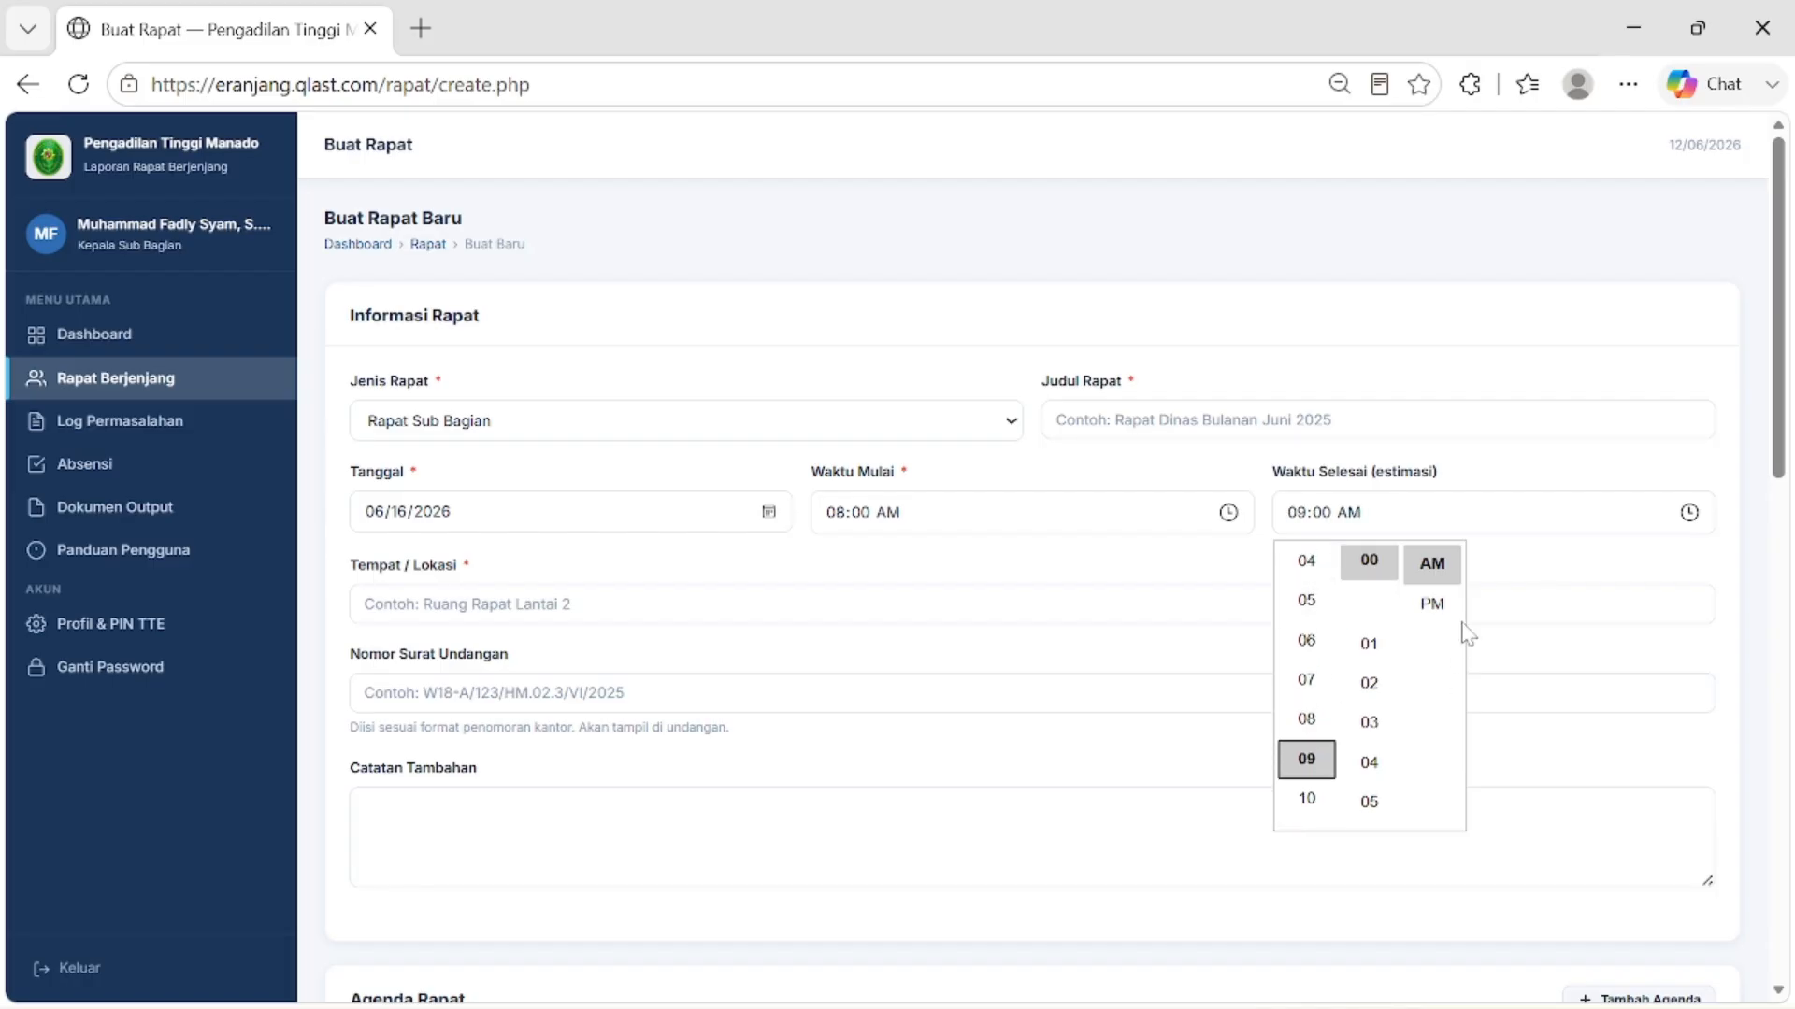
pyautogui.click(1209, 576)
pyautogui.click(437, 606)
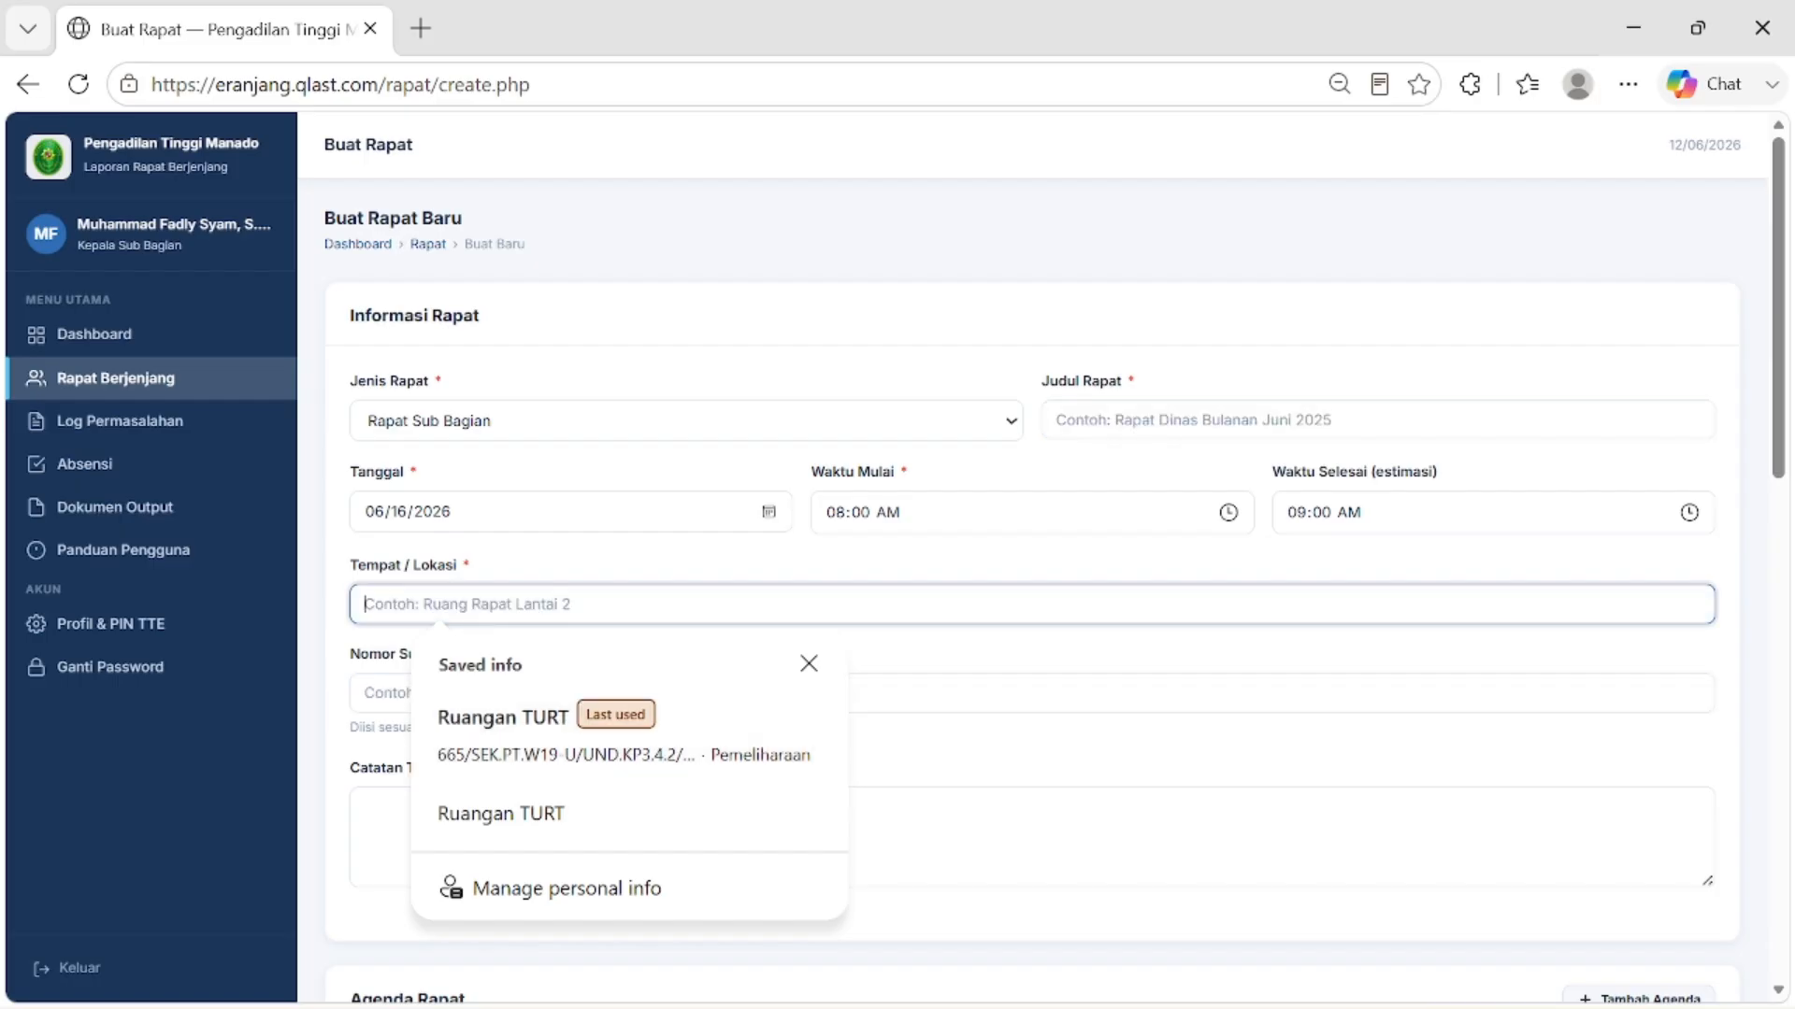
pyautogui.write('Ruang Ta')
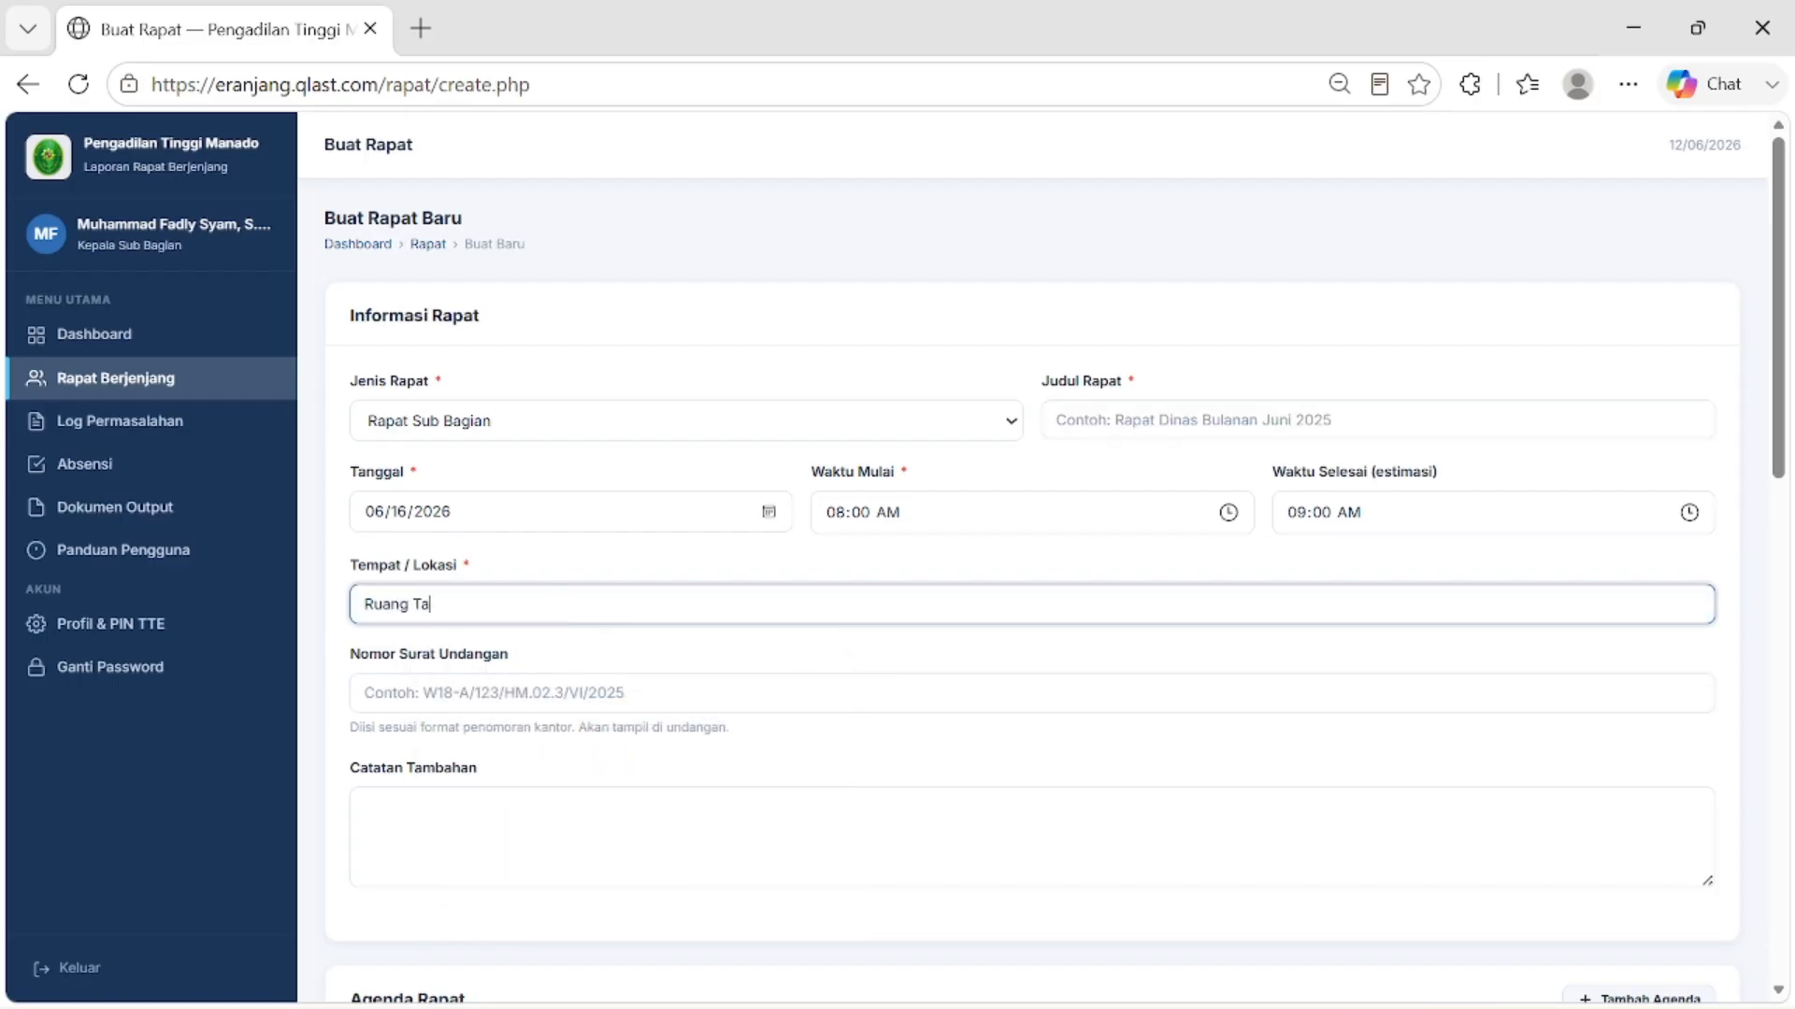
pyautogui.write('ta Usaha dan Rumah Tangga')
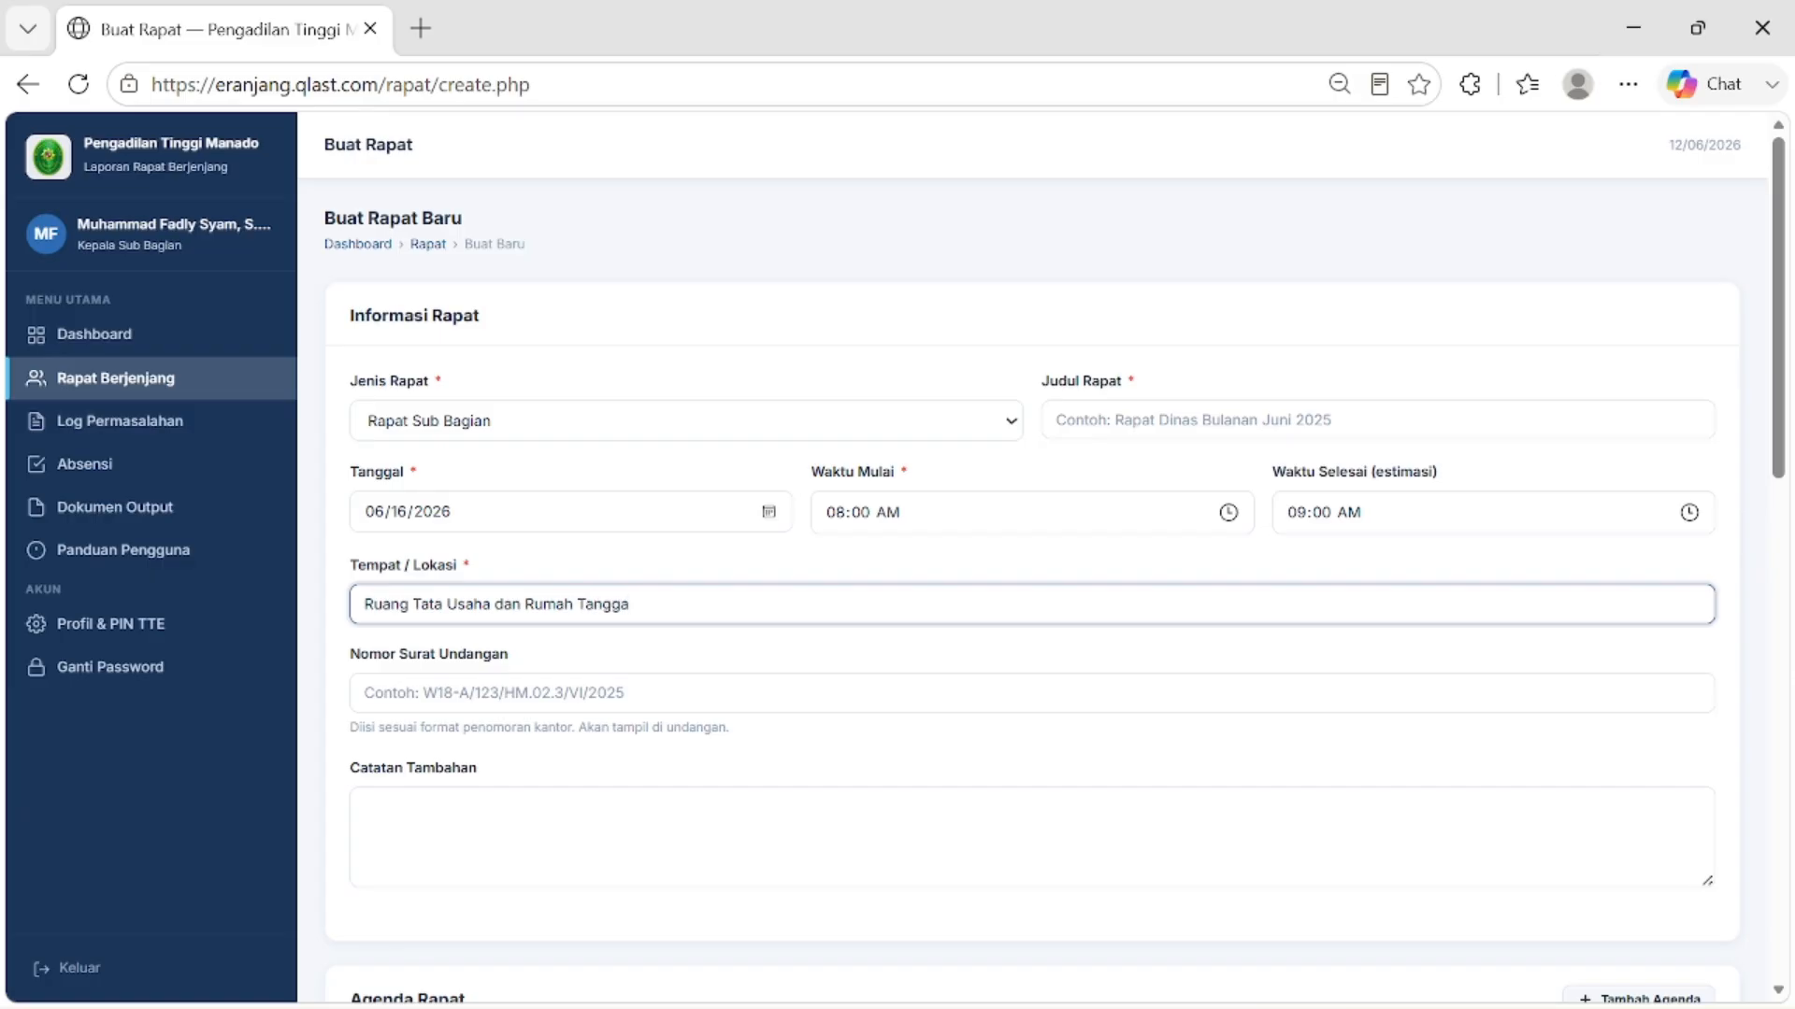
# Step: Fill in the invitation letter number with the saved entry 665/SEK.PT.W19-U/UND.KP3.4.2/VI/2026
pyautogui.click(603, 708)
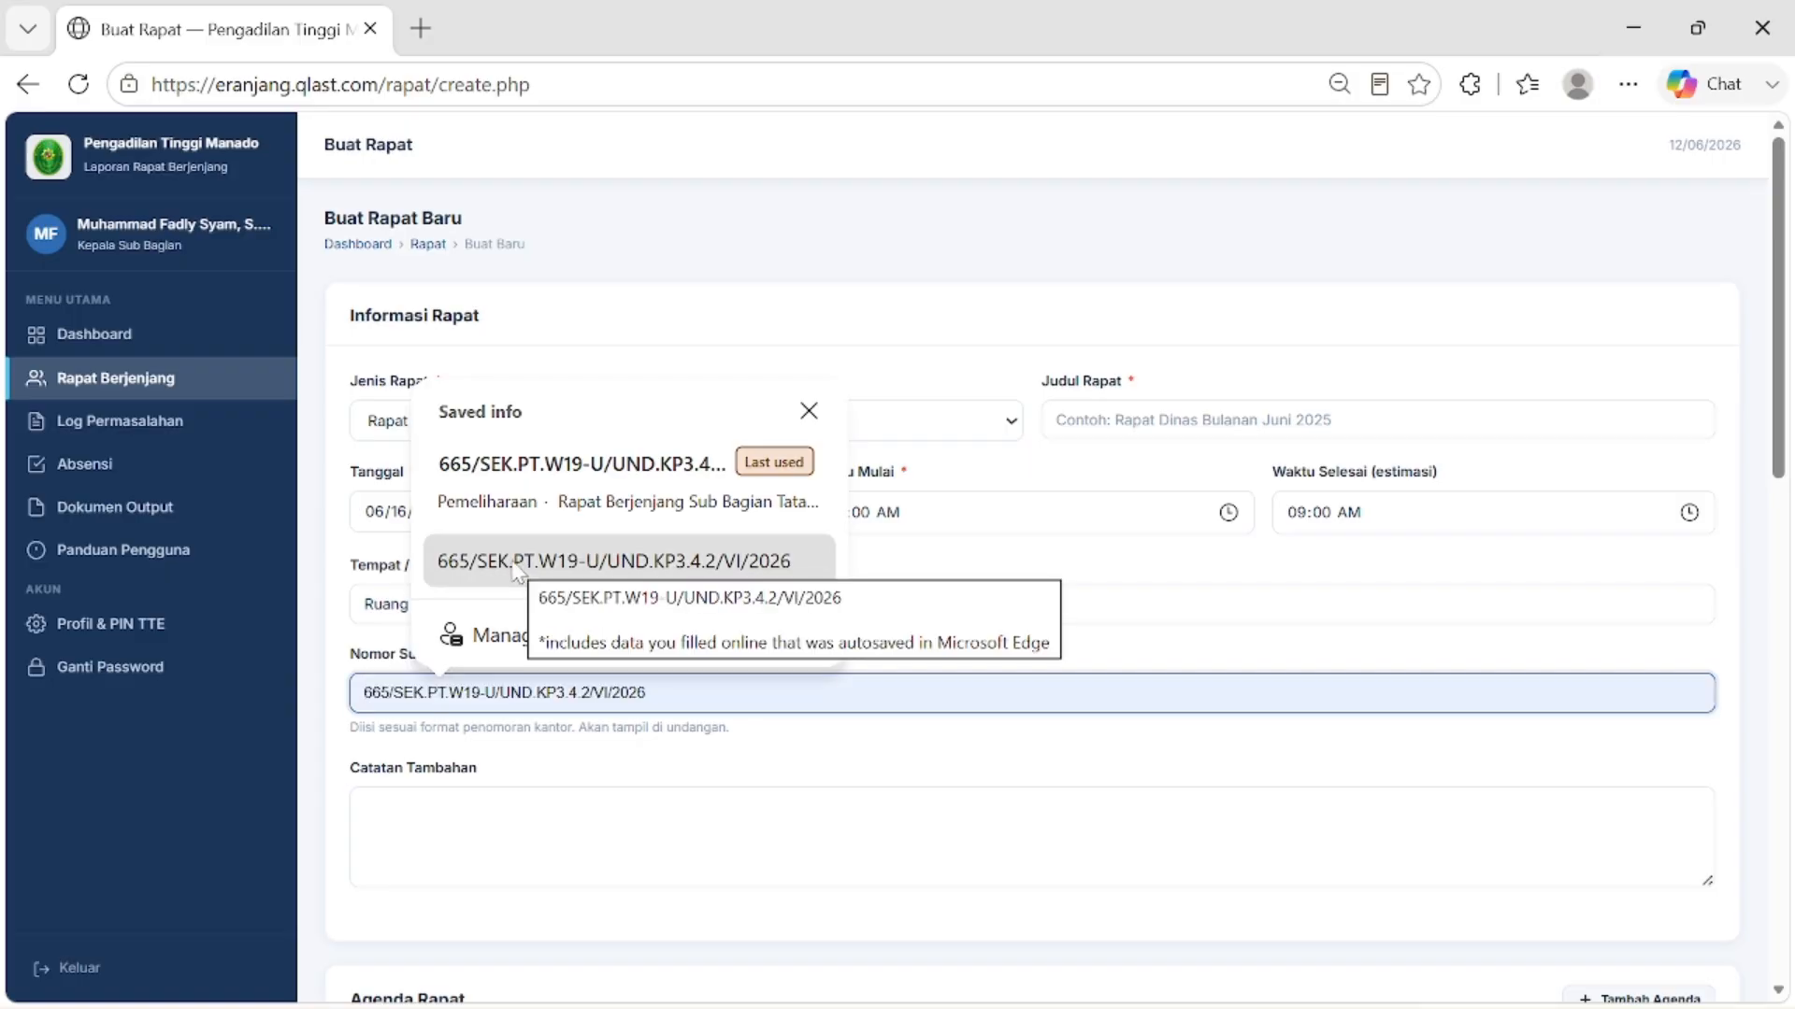
pyautogui.click(542, 562)
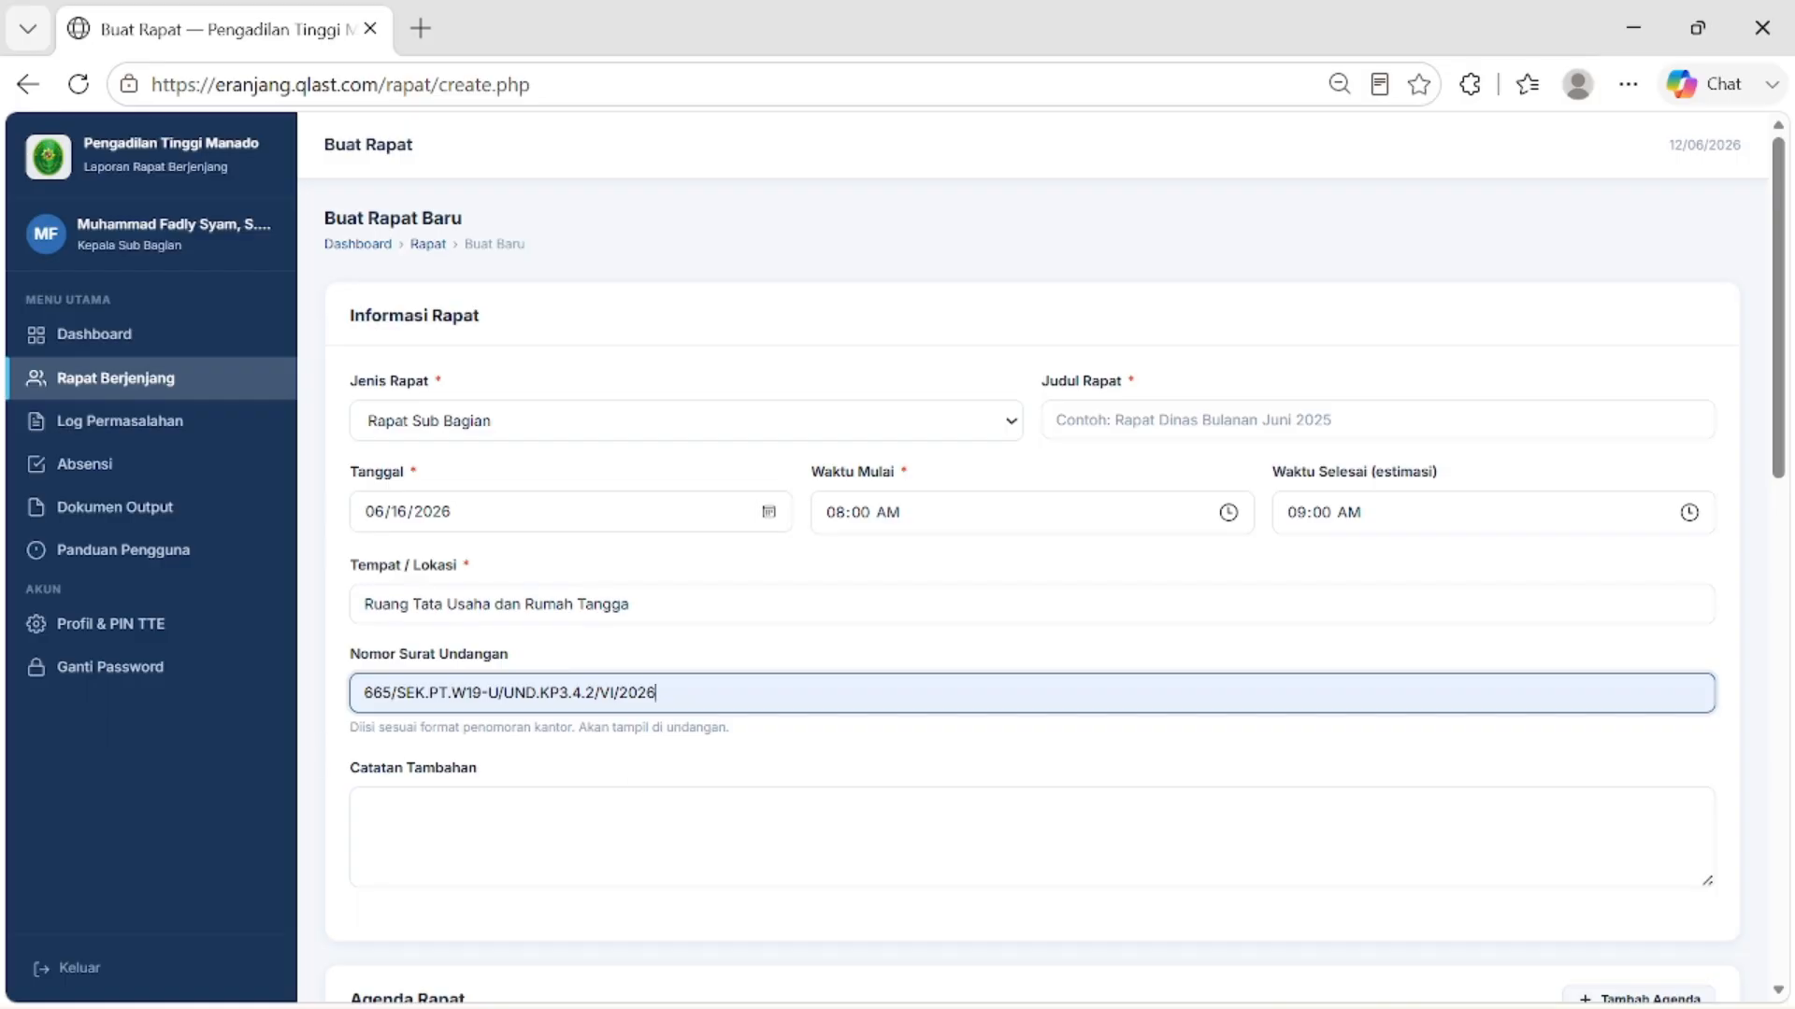
pyautogui.press('Tab')
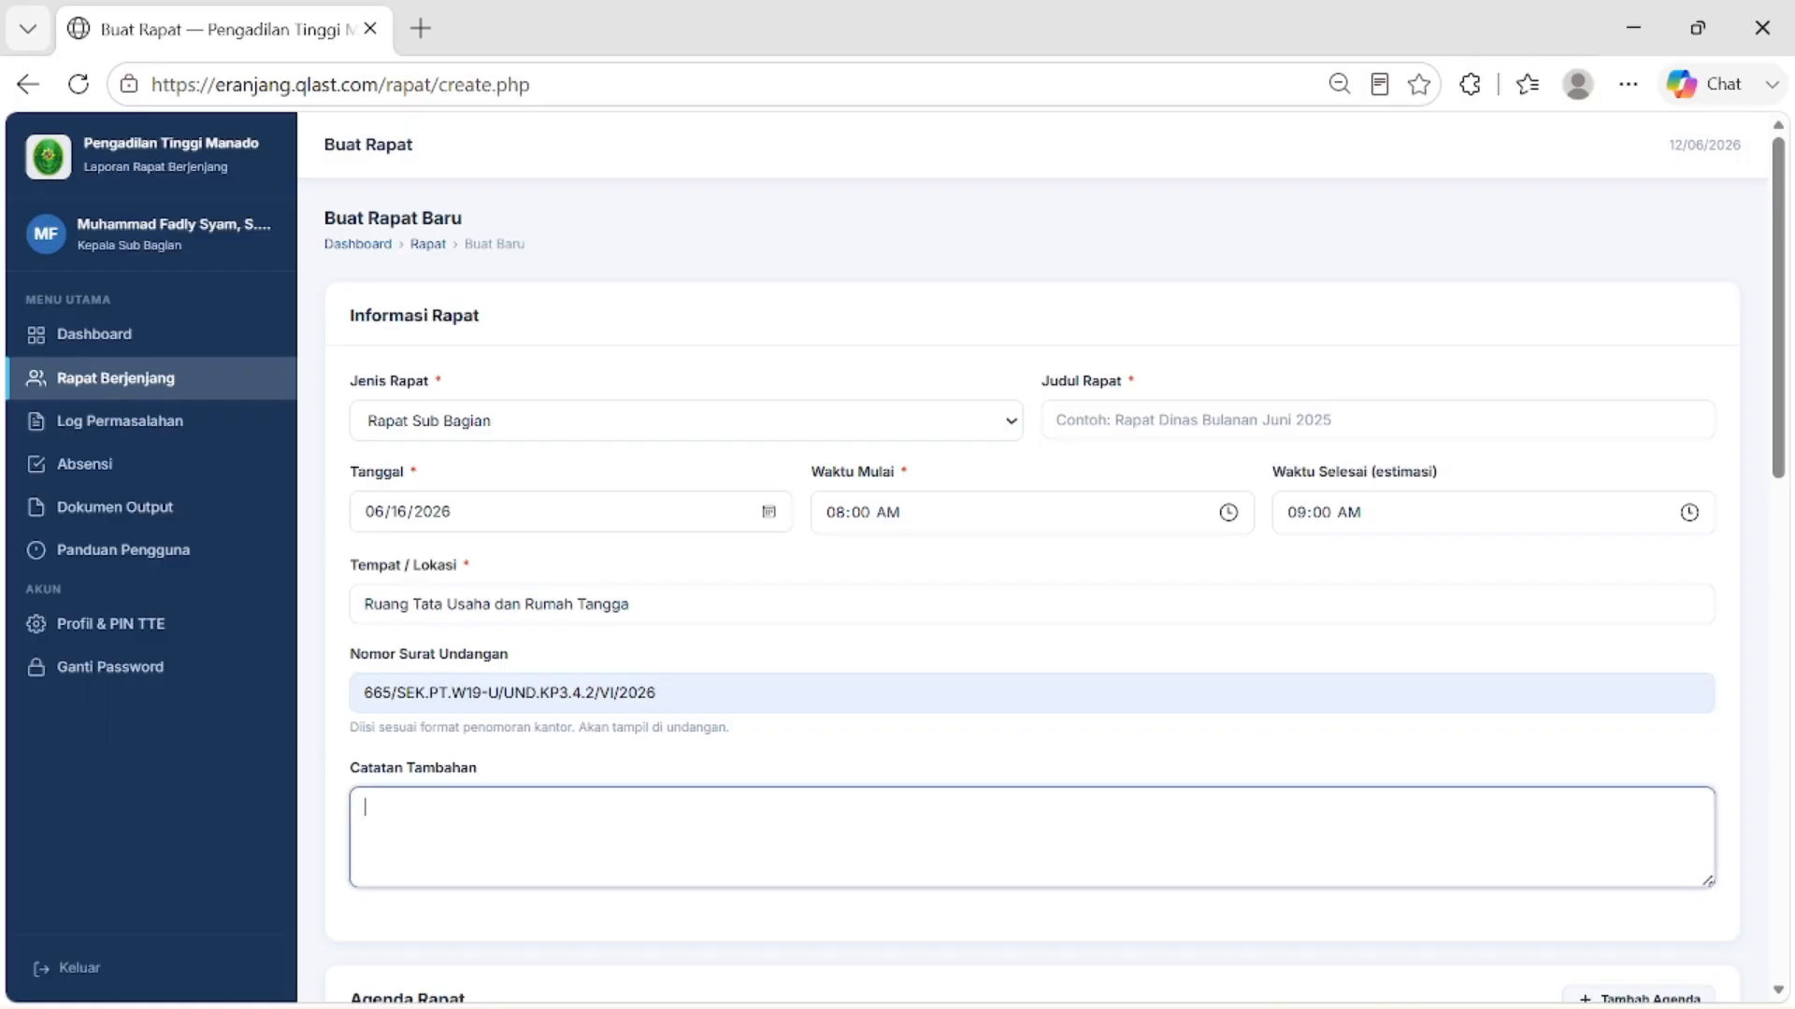
# Step: Link the first agenda item to the problem-log entry "Implementasi Sistem Pemeliharaan Yang..."
pyautogui.scroll(-3, 502, 761)
pyautogui.scroll(-3, 352, 673)
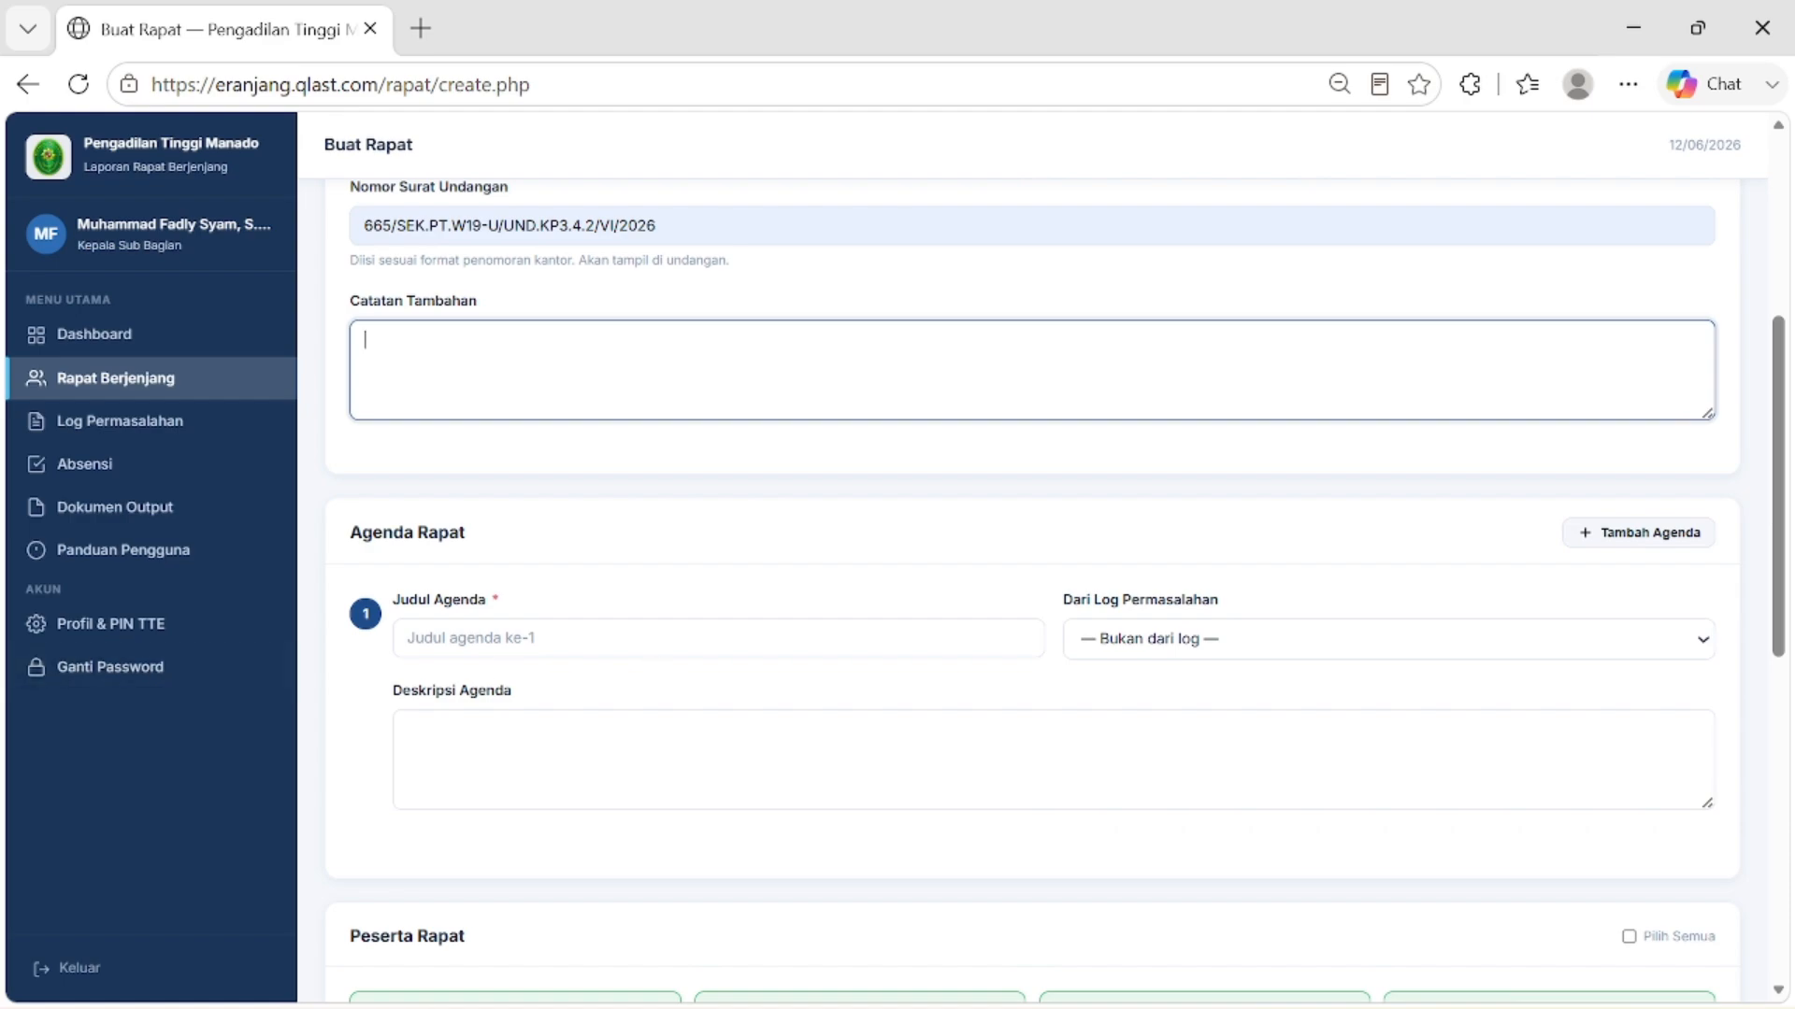
pyautogui.click(681, 652)
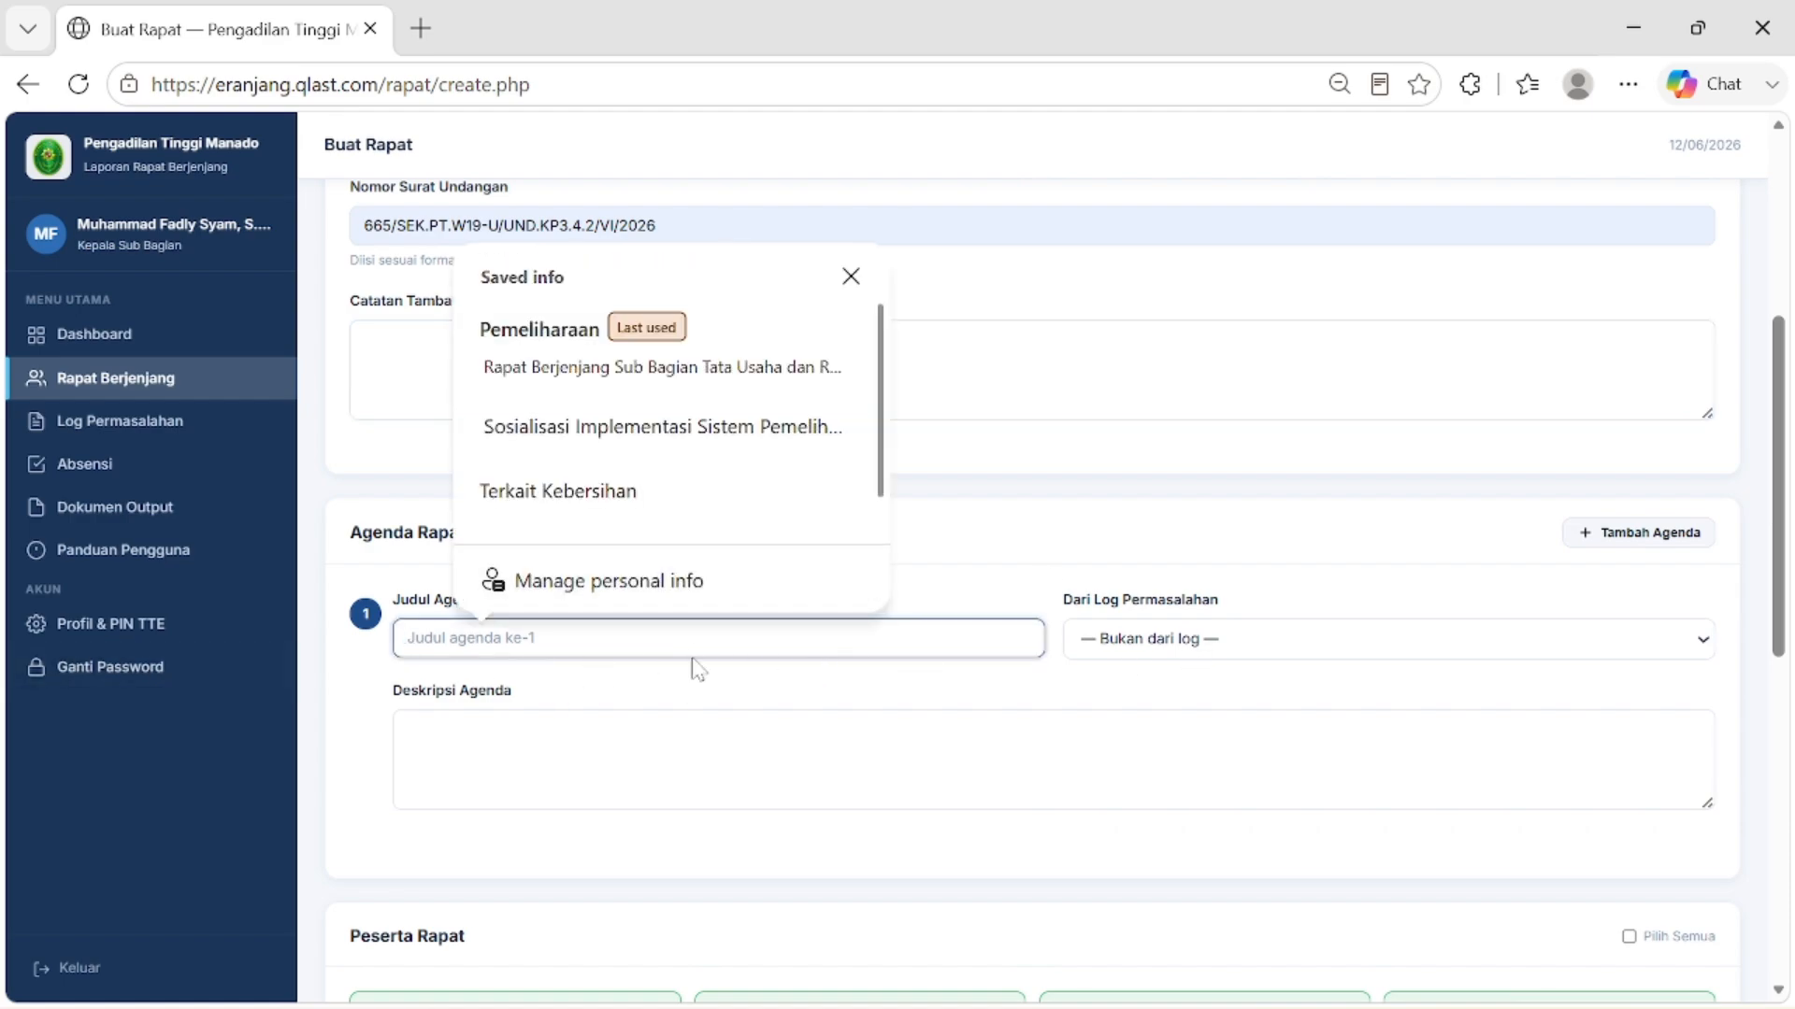
pyautogui.click(1152, 652)
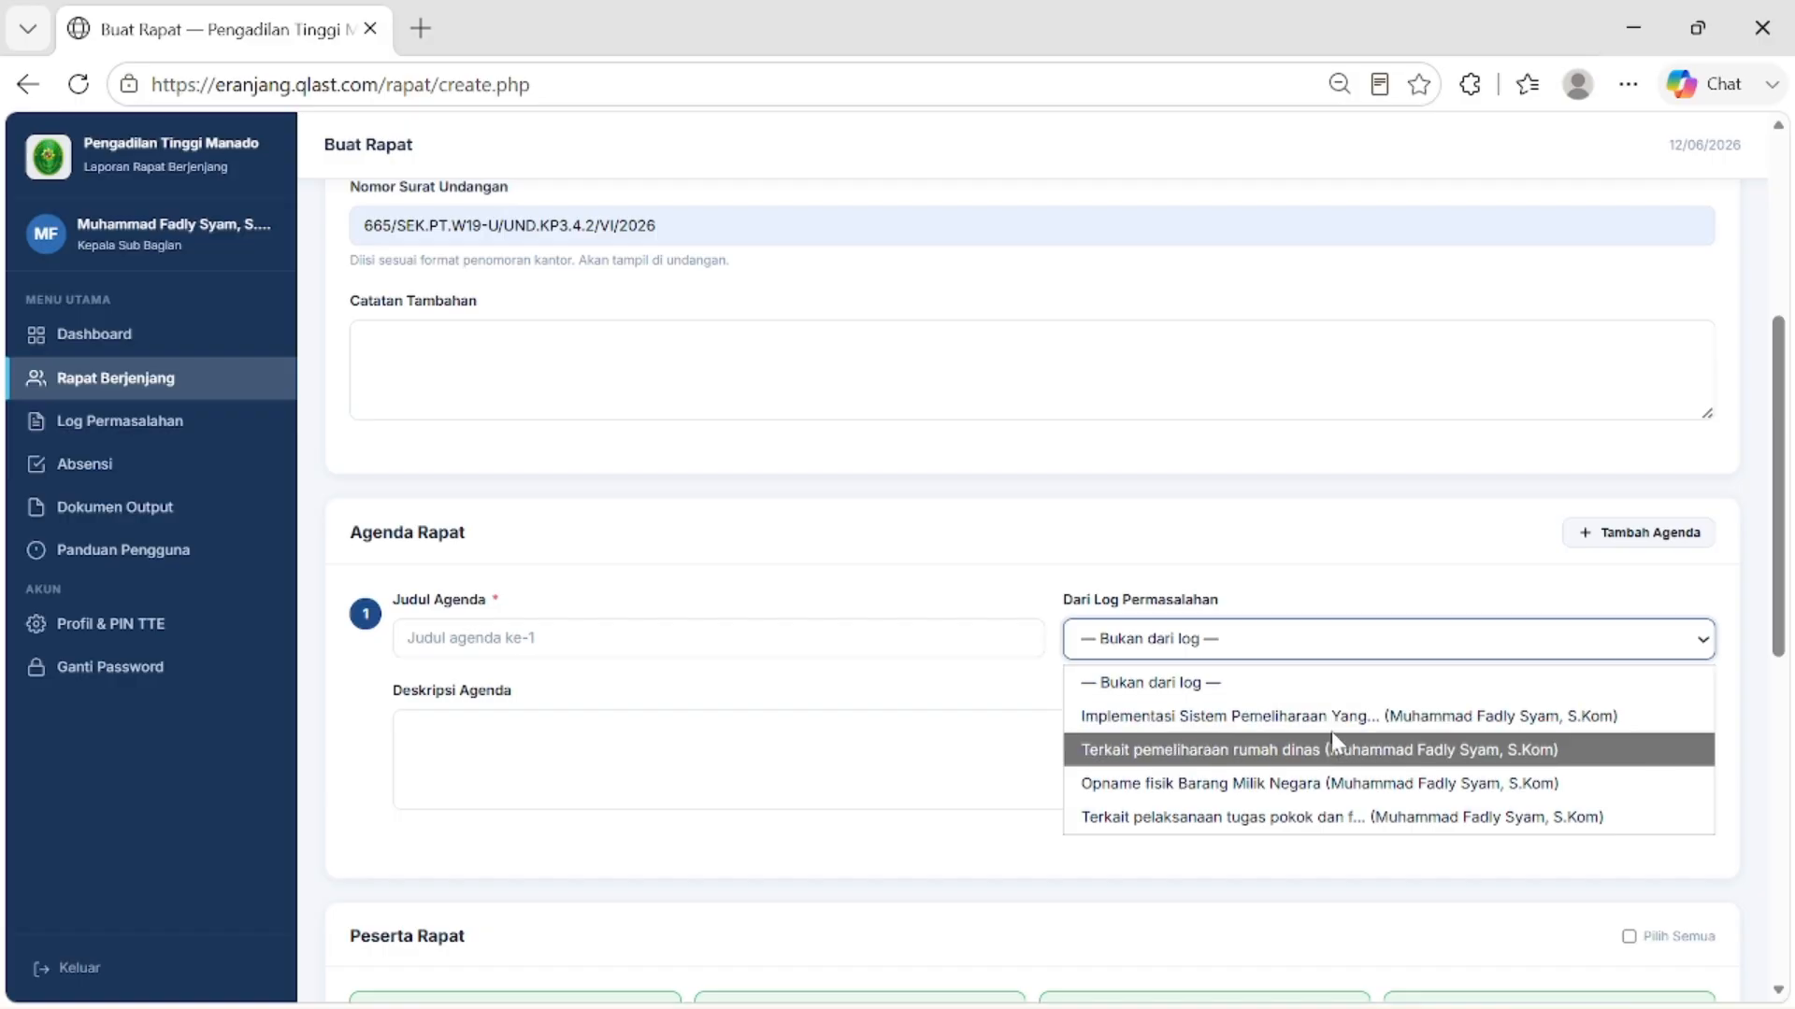
pyautogui.click(1224, 717)
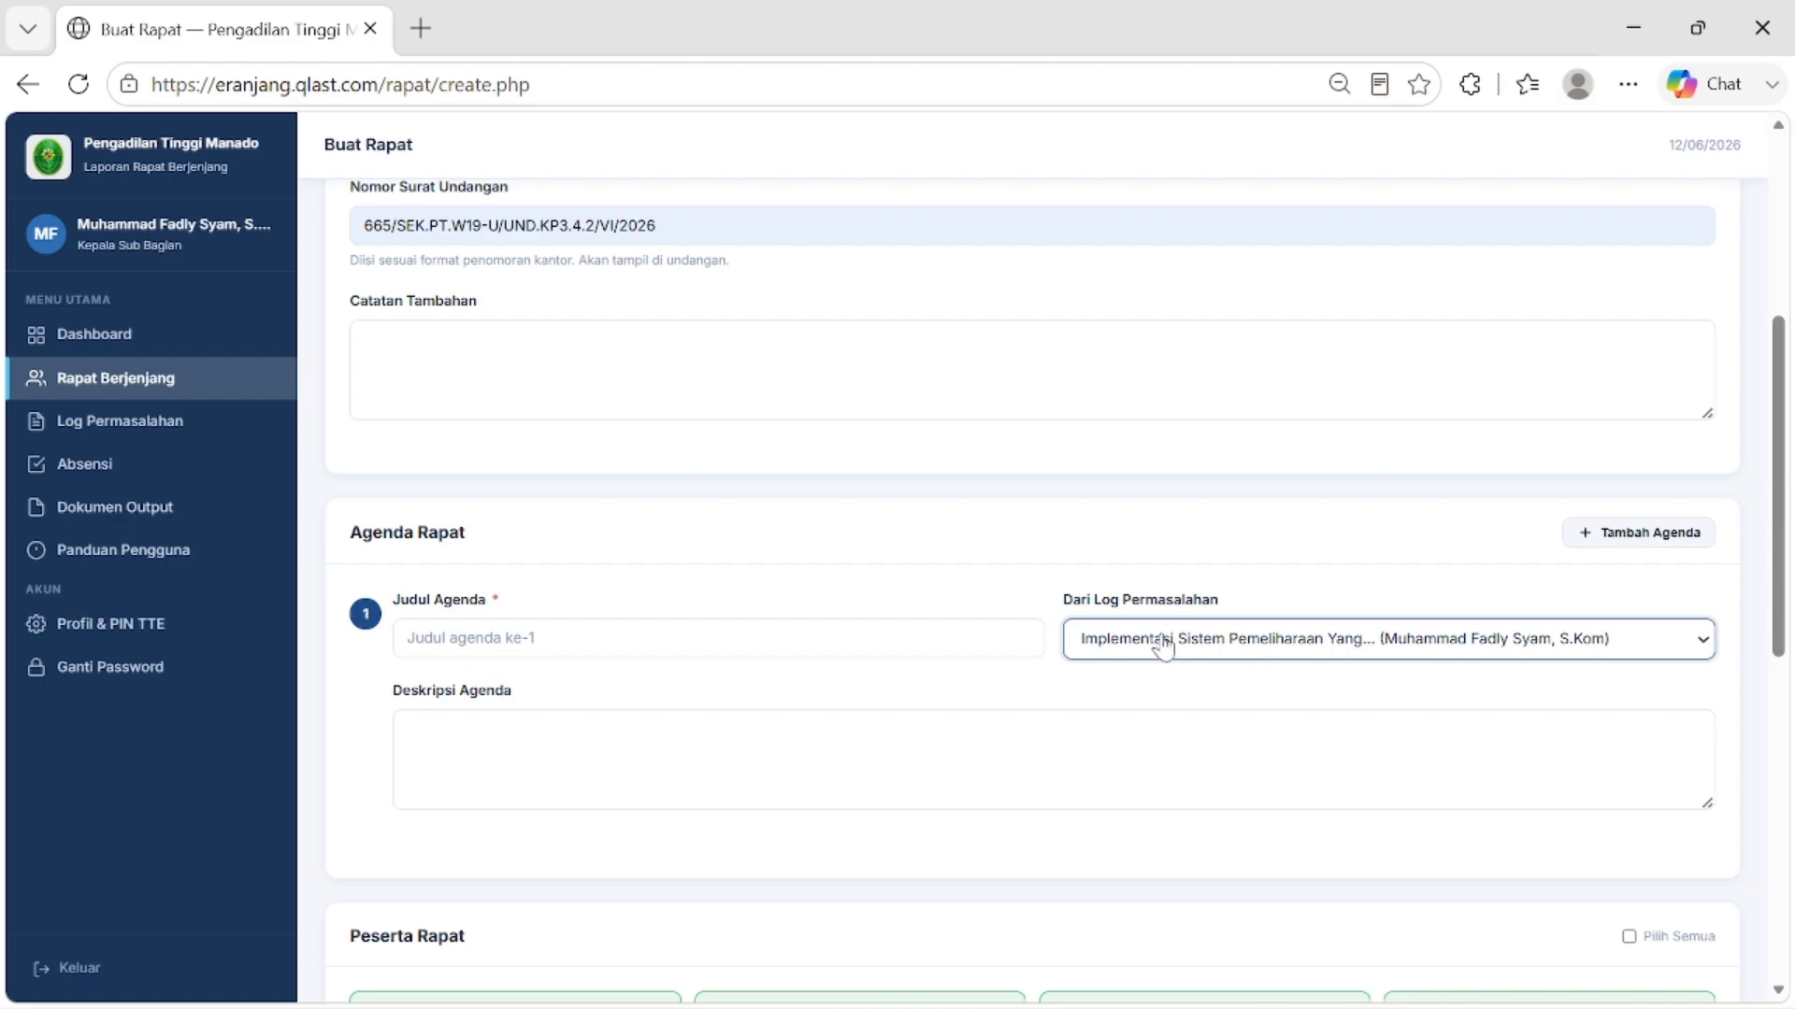
# Step: Title the first agenda item "Implementasi Sistem Pemeliharaan"
pyautogui.click(585, 654)
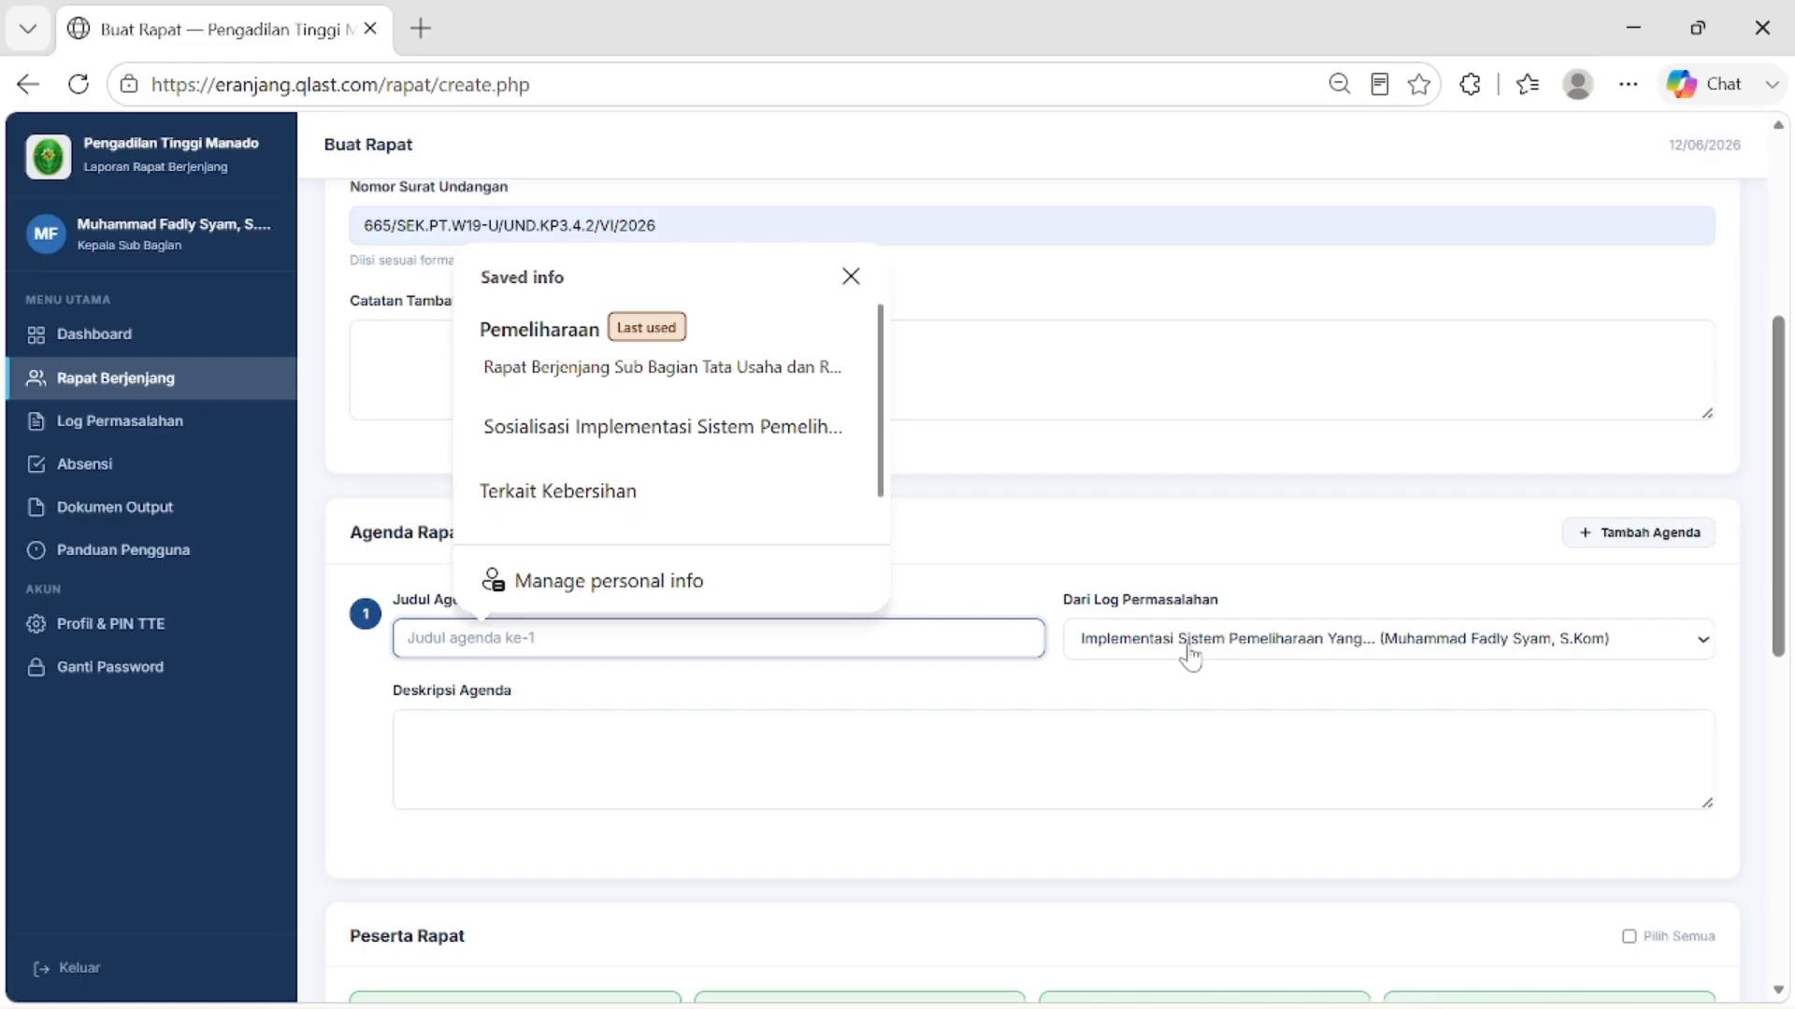
pyautogui.write('Im')
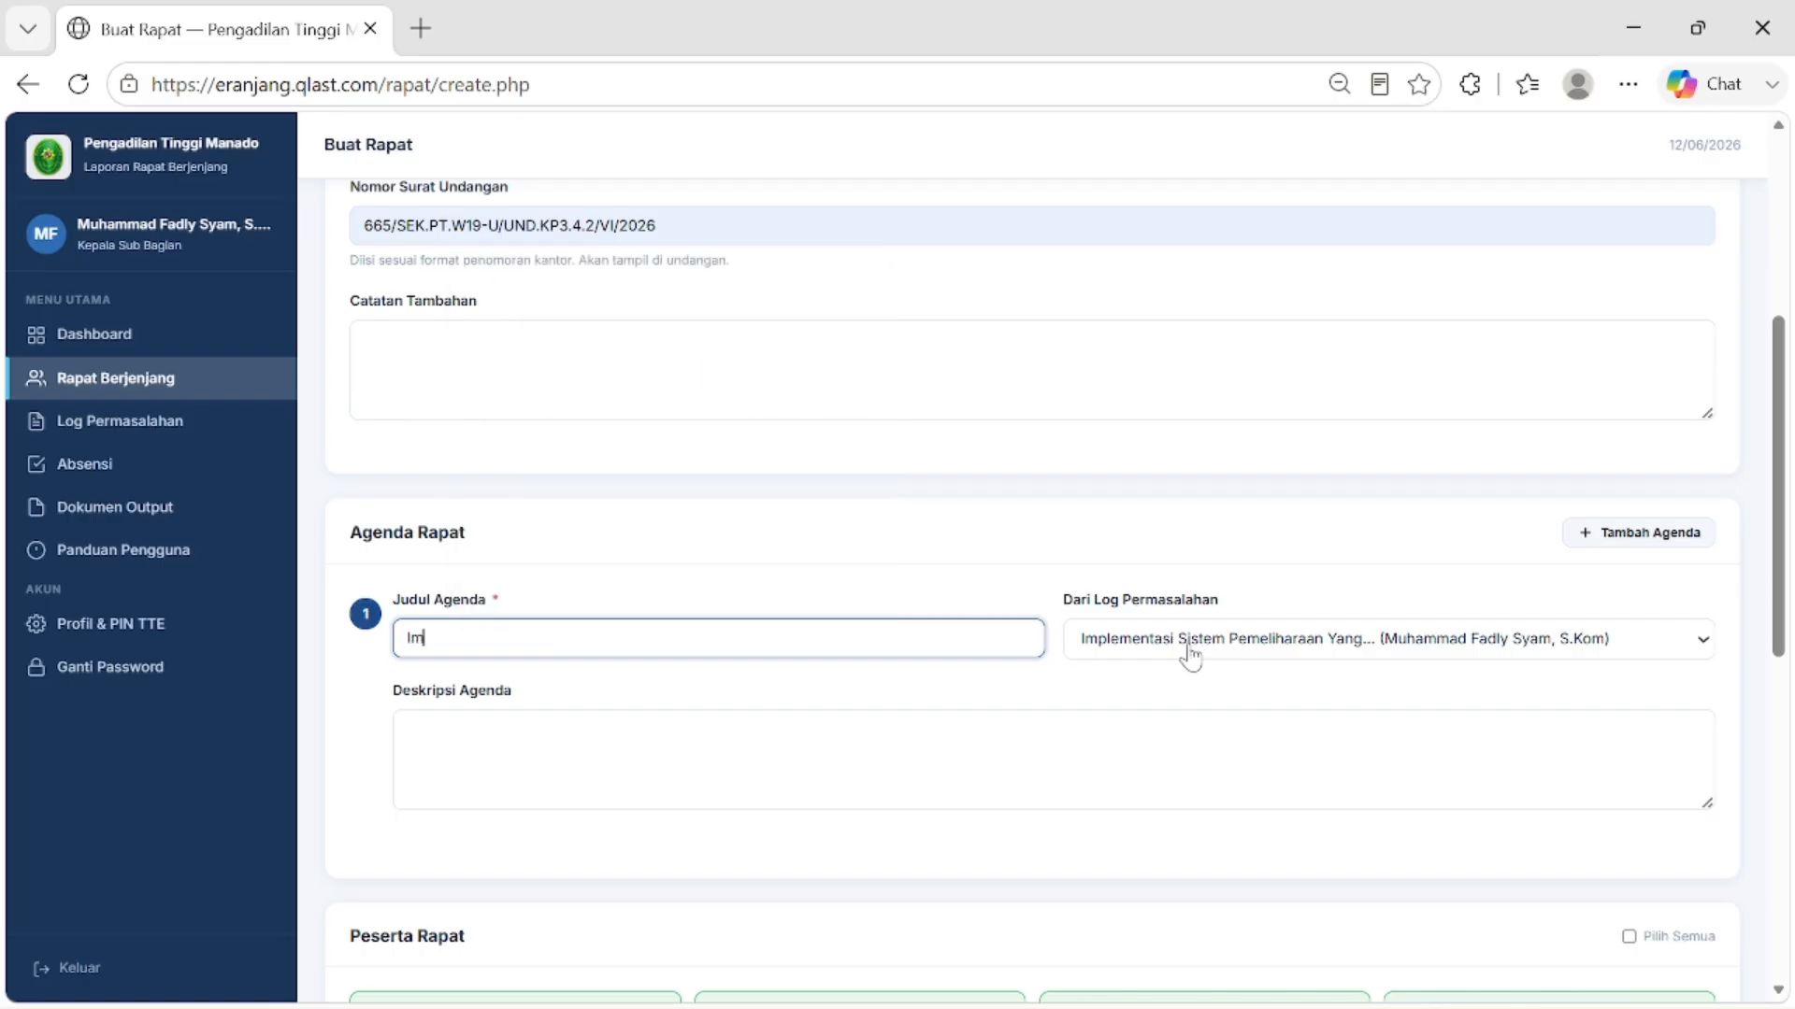
pyautogui.write('ple')
pyautogui.press('BackSpace')
pyautogui.write('lementasi Sistem Pemeliharan')
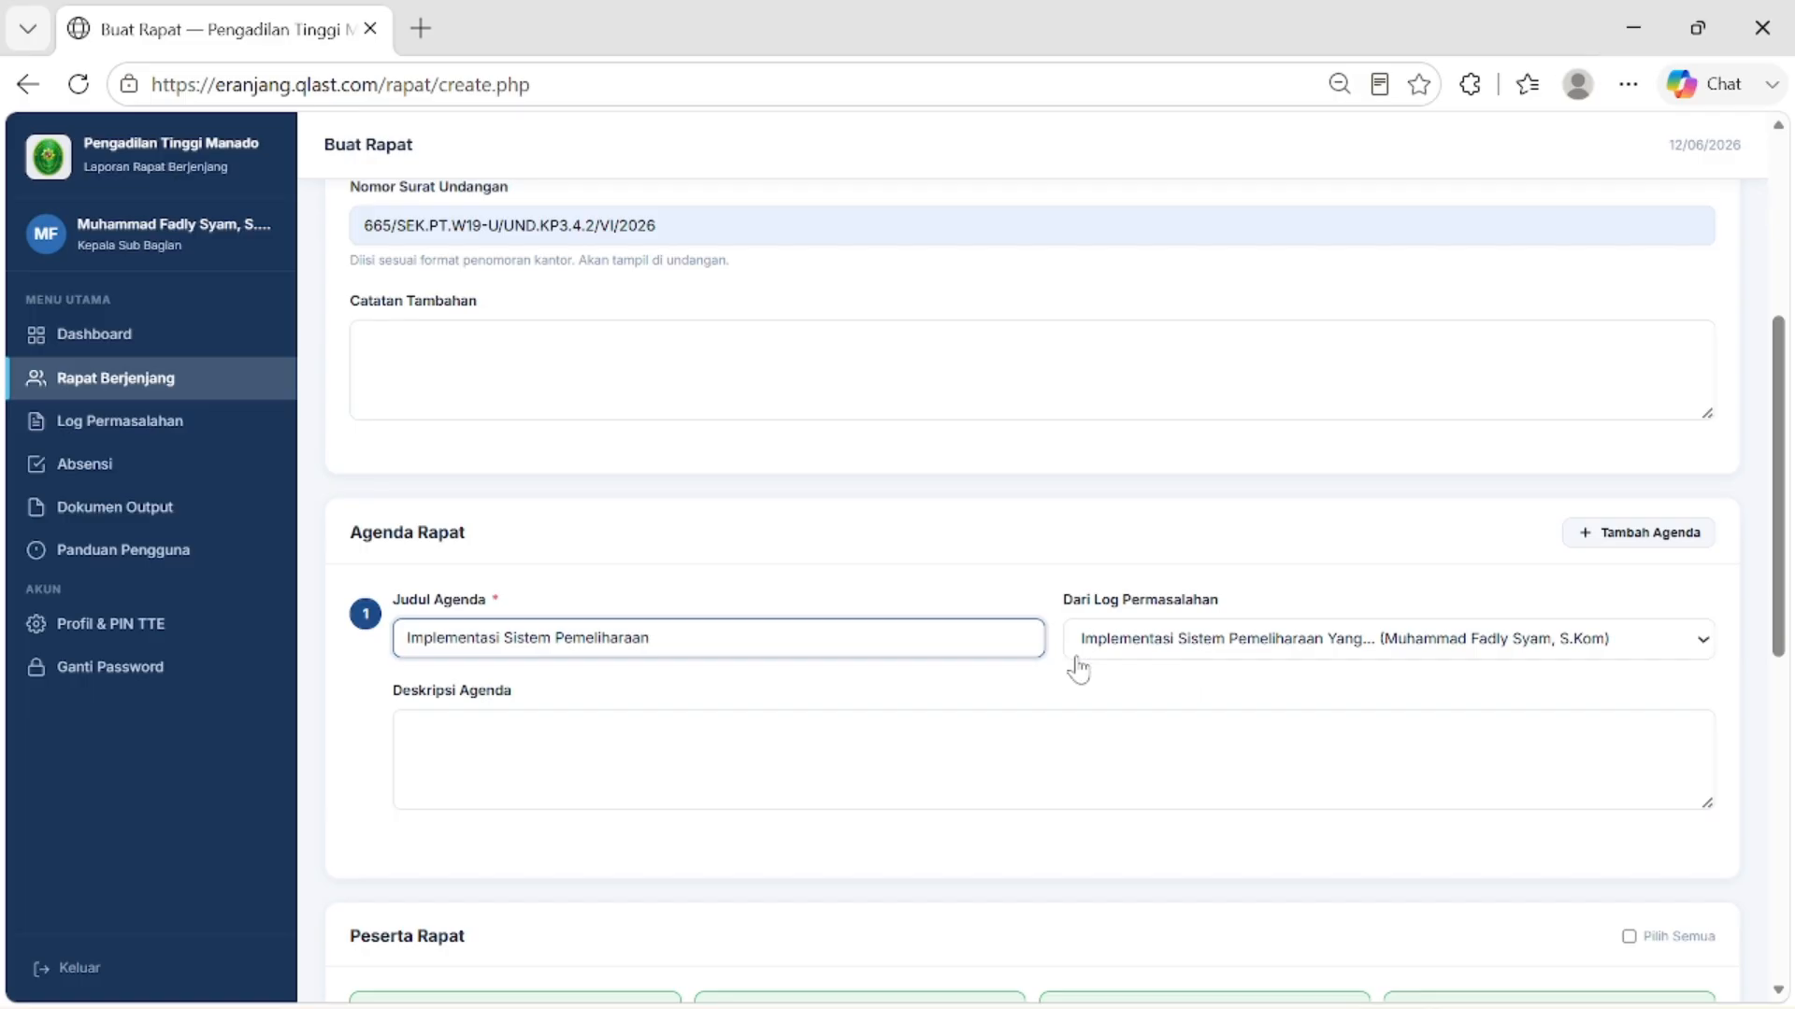
# Step: Describe the agenda item as "Pembahasan terkait implementasi aplikasi sistem pemeliharaan aset barang milik negara pada ..."
pyautogui.click(808, 729)
pyautogui.scroll(-2, 808, 724)
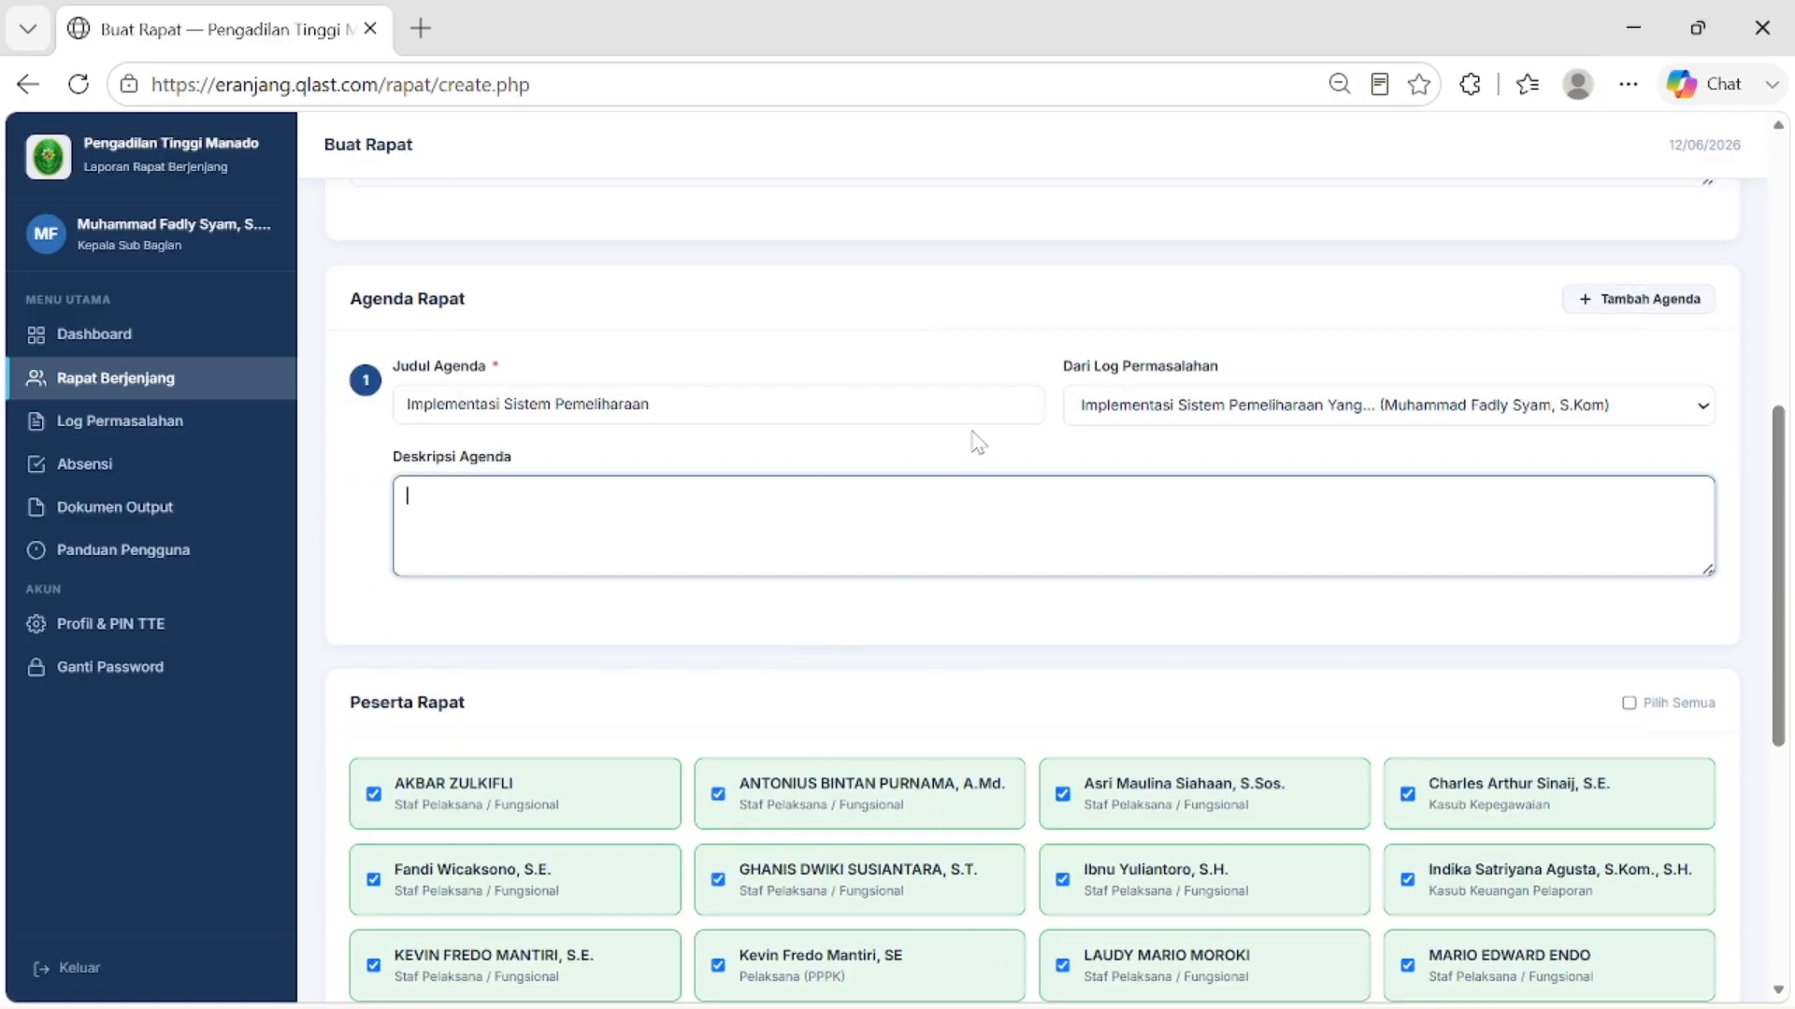
pyautogui.write('Pembhaasan terkait implement')
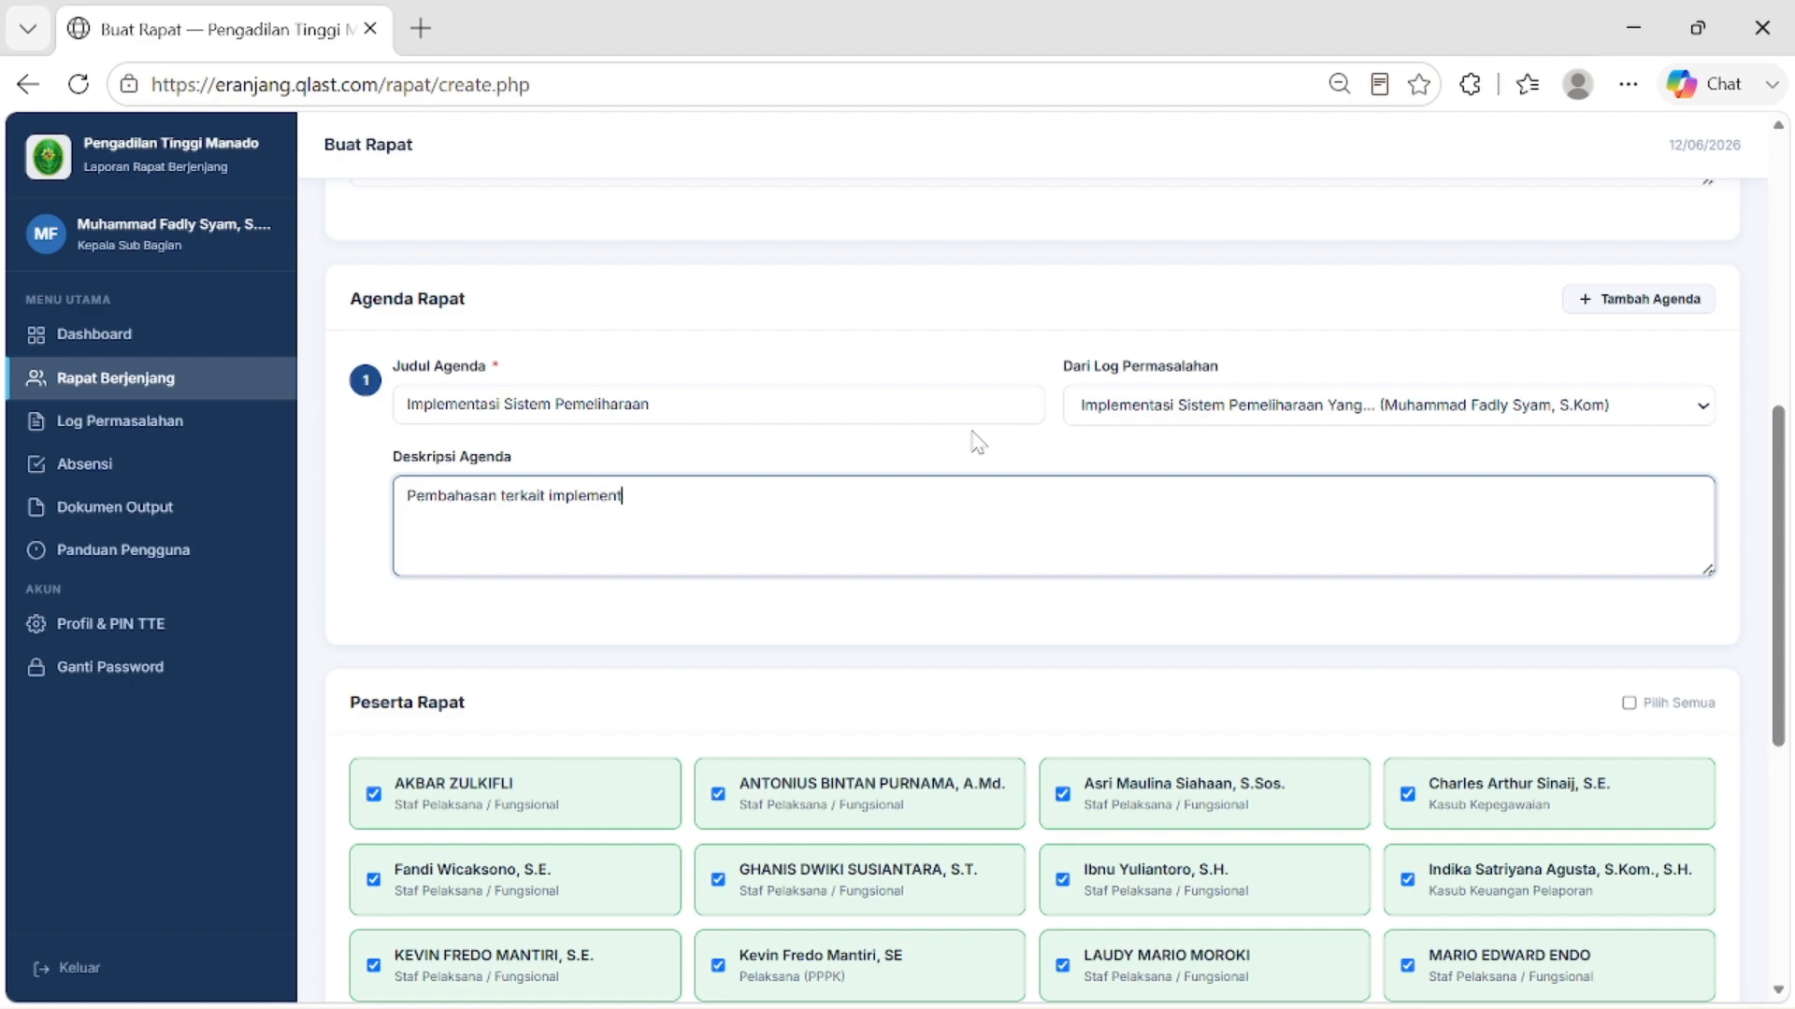
pyautogui.write('asi apikakasi sistem pemeliharaan')
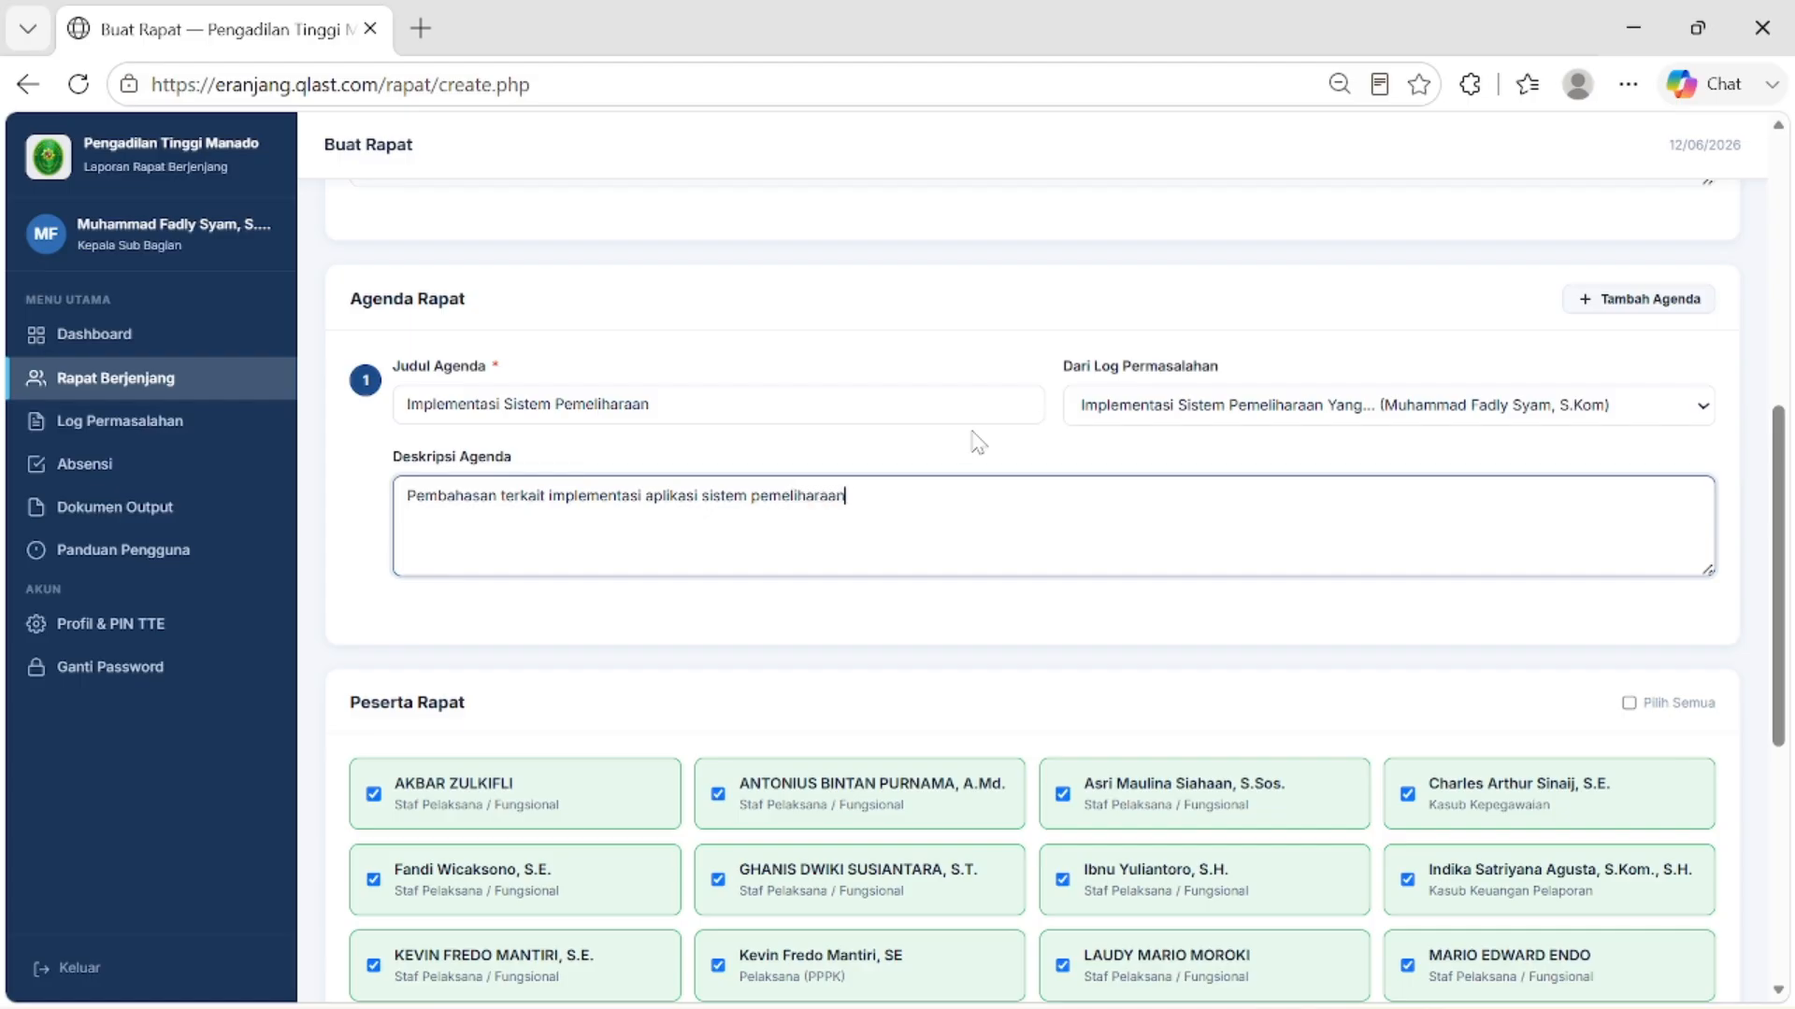
pyautogui.write(' aset barang milik negara pada ...')
# Step: Deselect the meeting participants in rows four to seven of the first column and rows five and six of the second column
pyautogui.scroll(-5, 1066, 488)
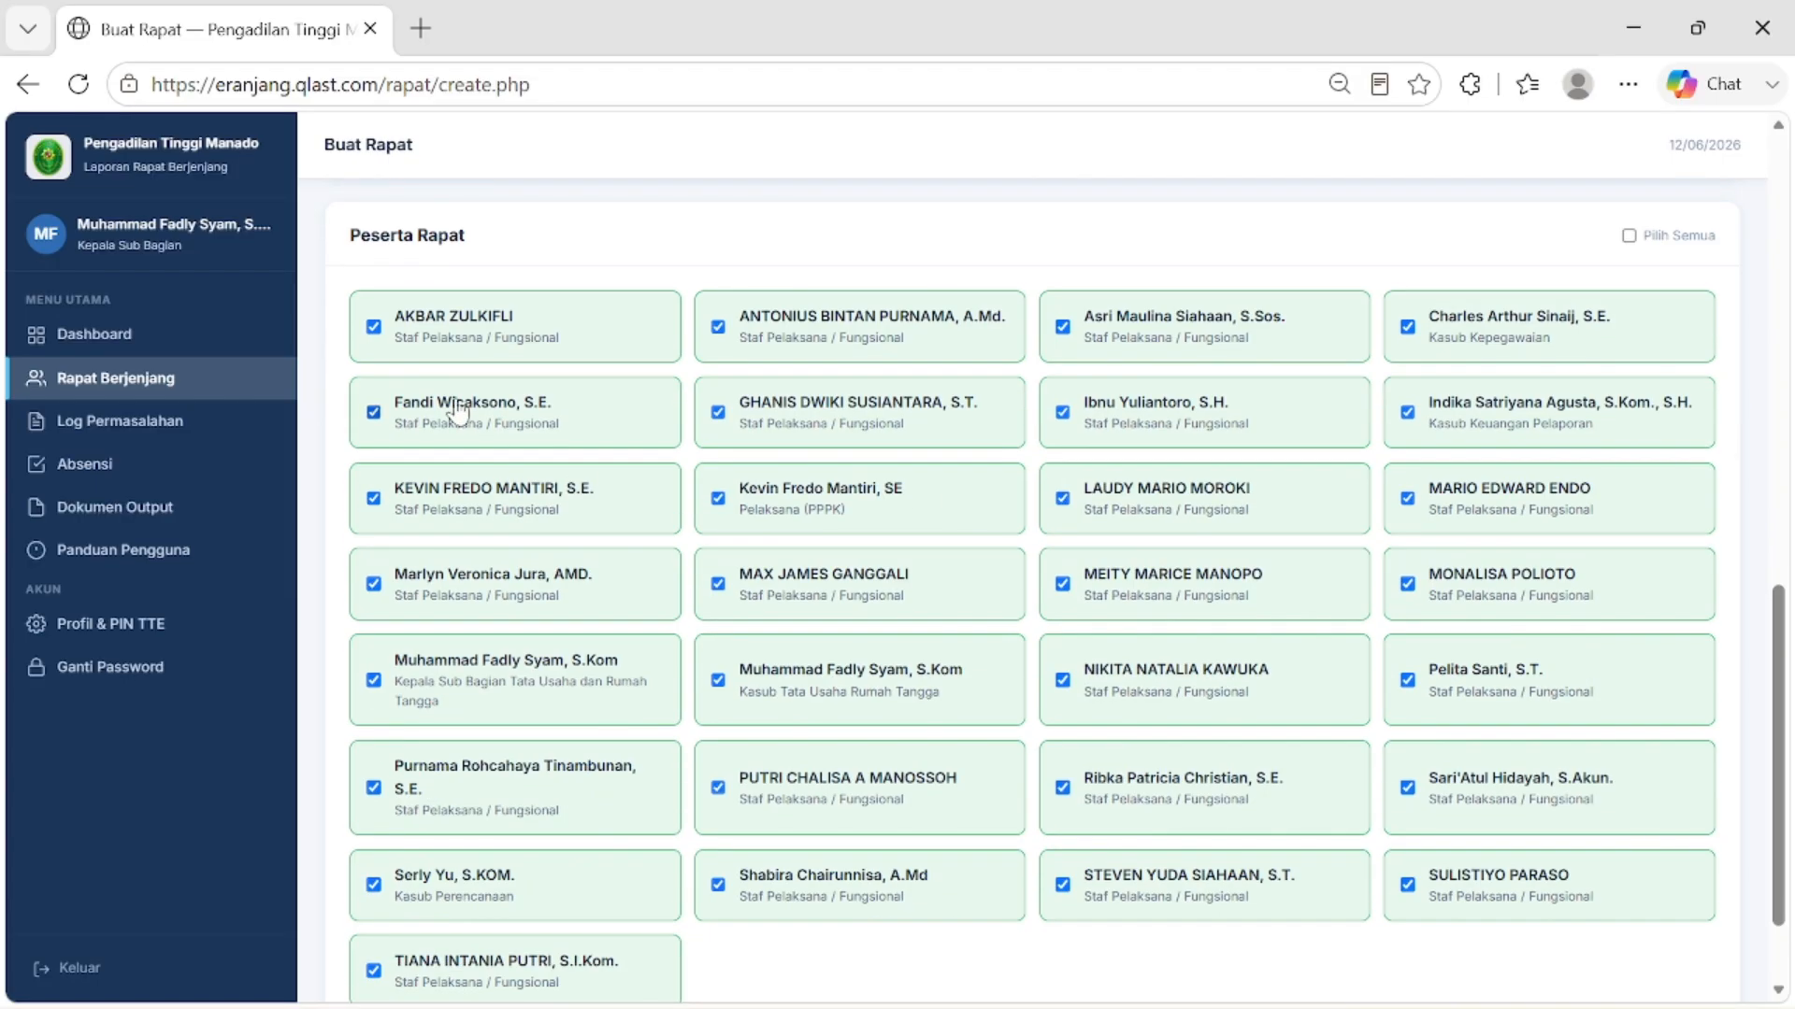
pyautogui.click(373, 329)
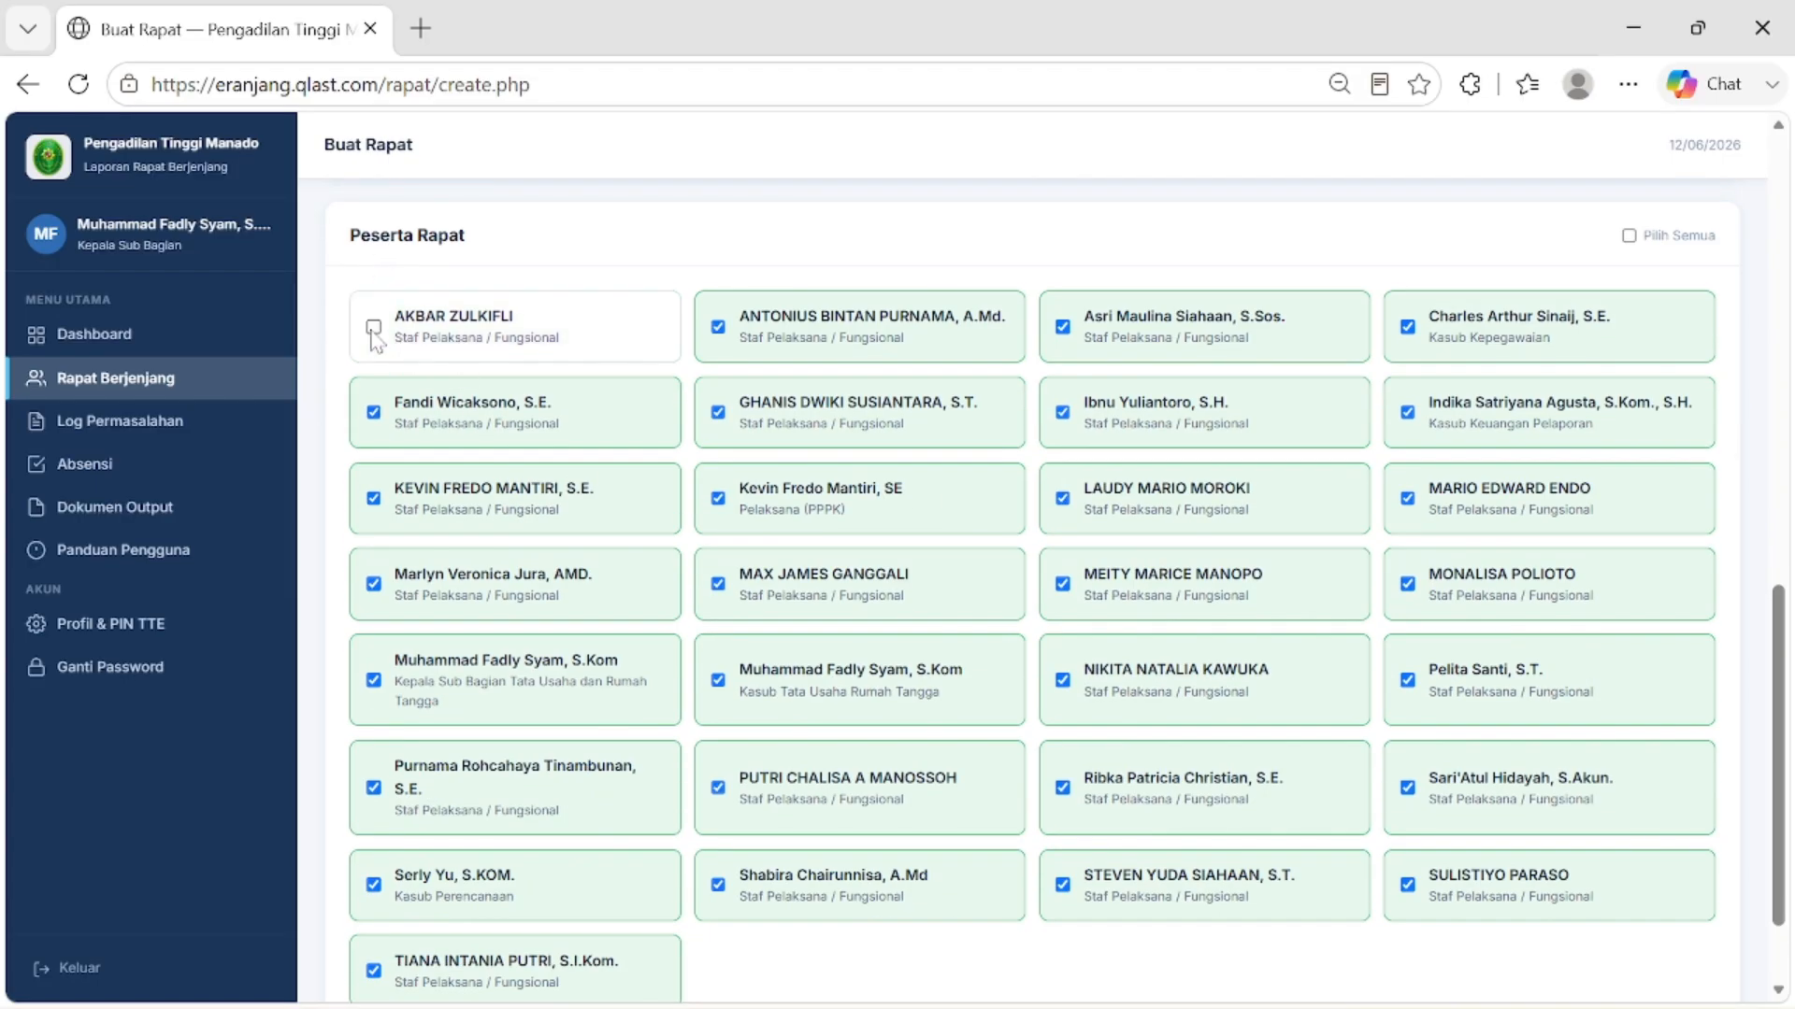
pyautogui.click(373, 329)
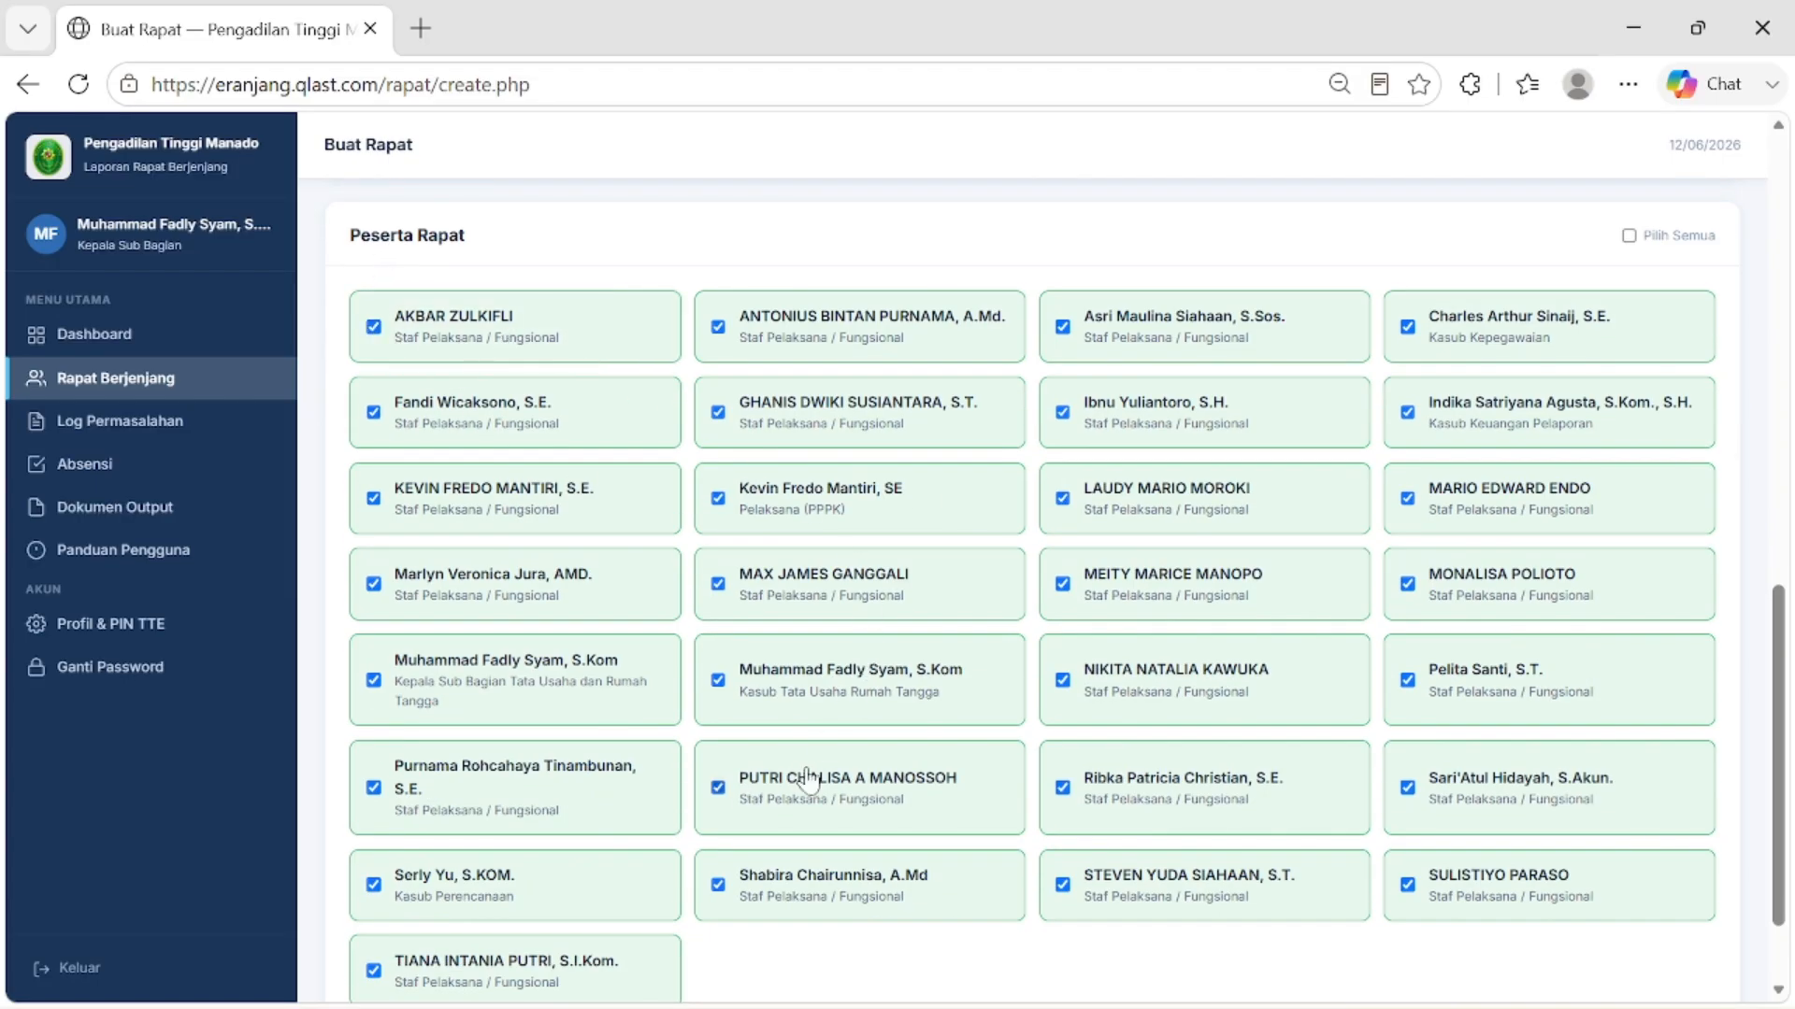
pyautogui.scroll(-2, 808, 779)
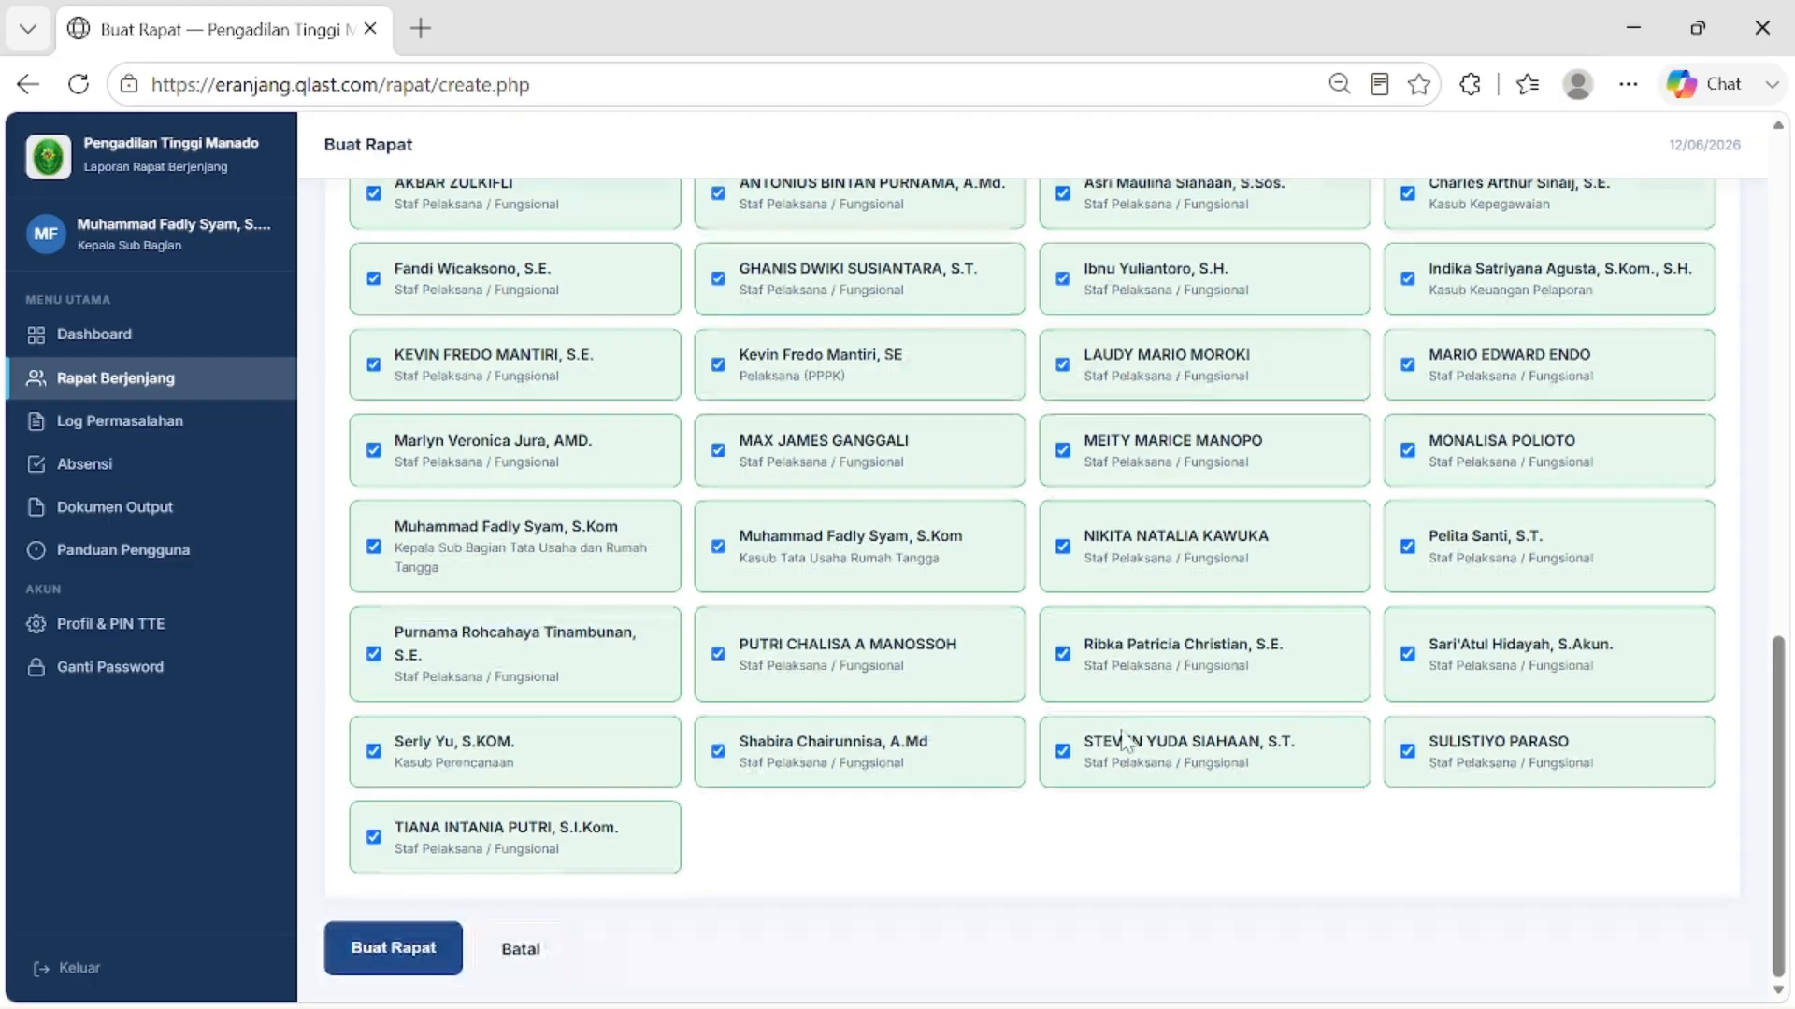
pyautogui.click(804, 657)
pyautogui.click(802, 559)
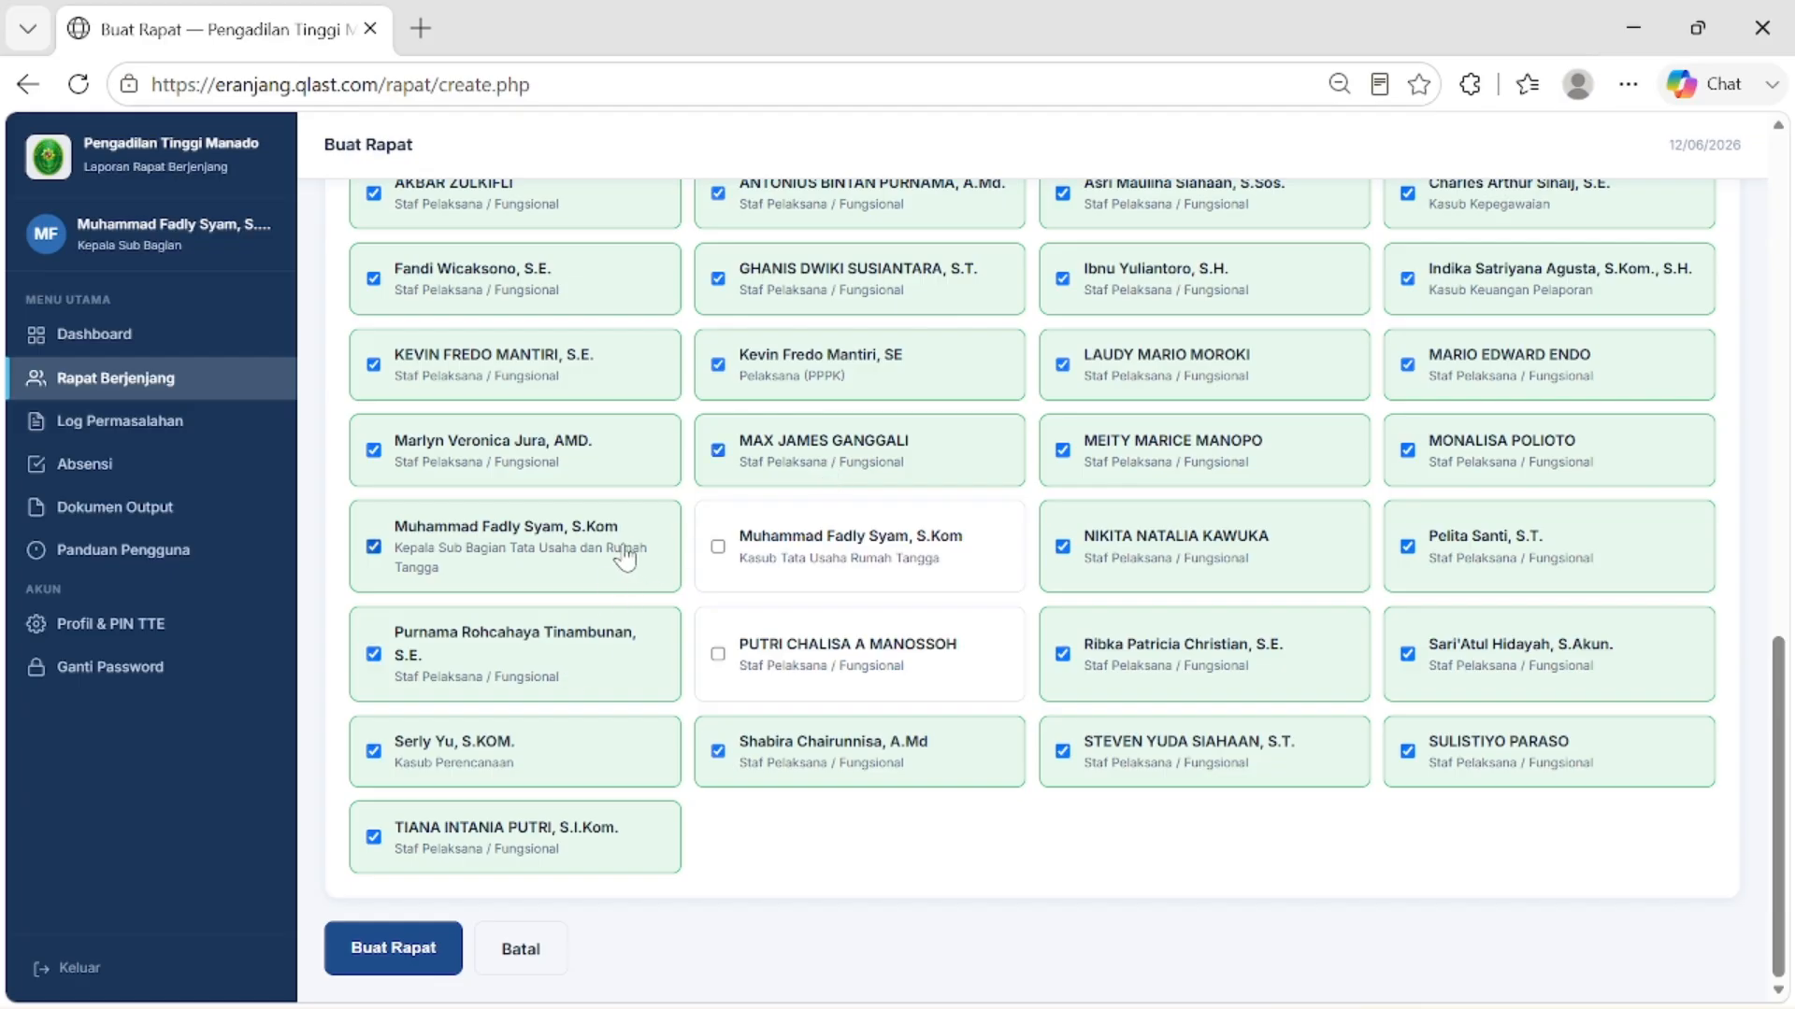
pyautogui.click(442, 656)
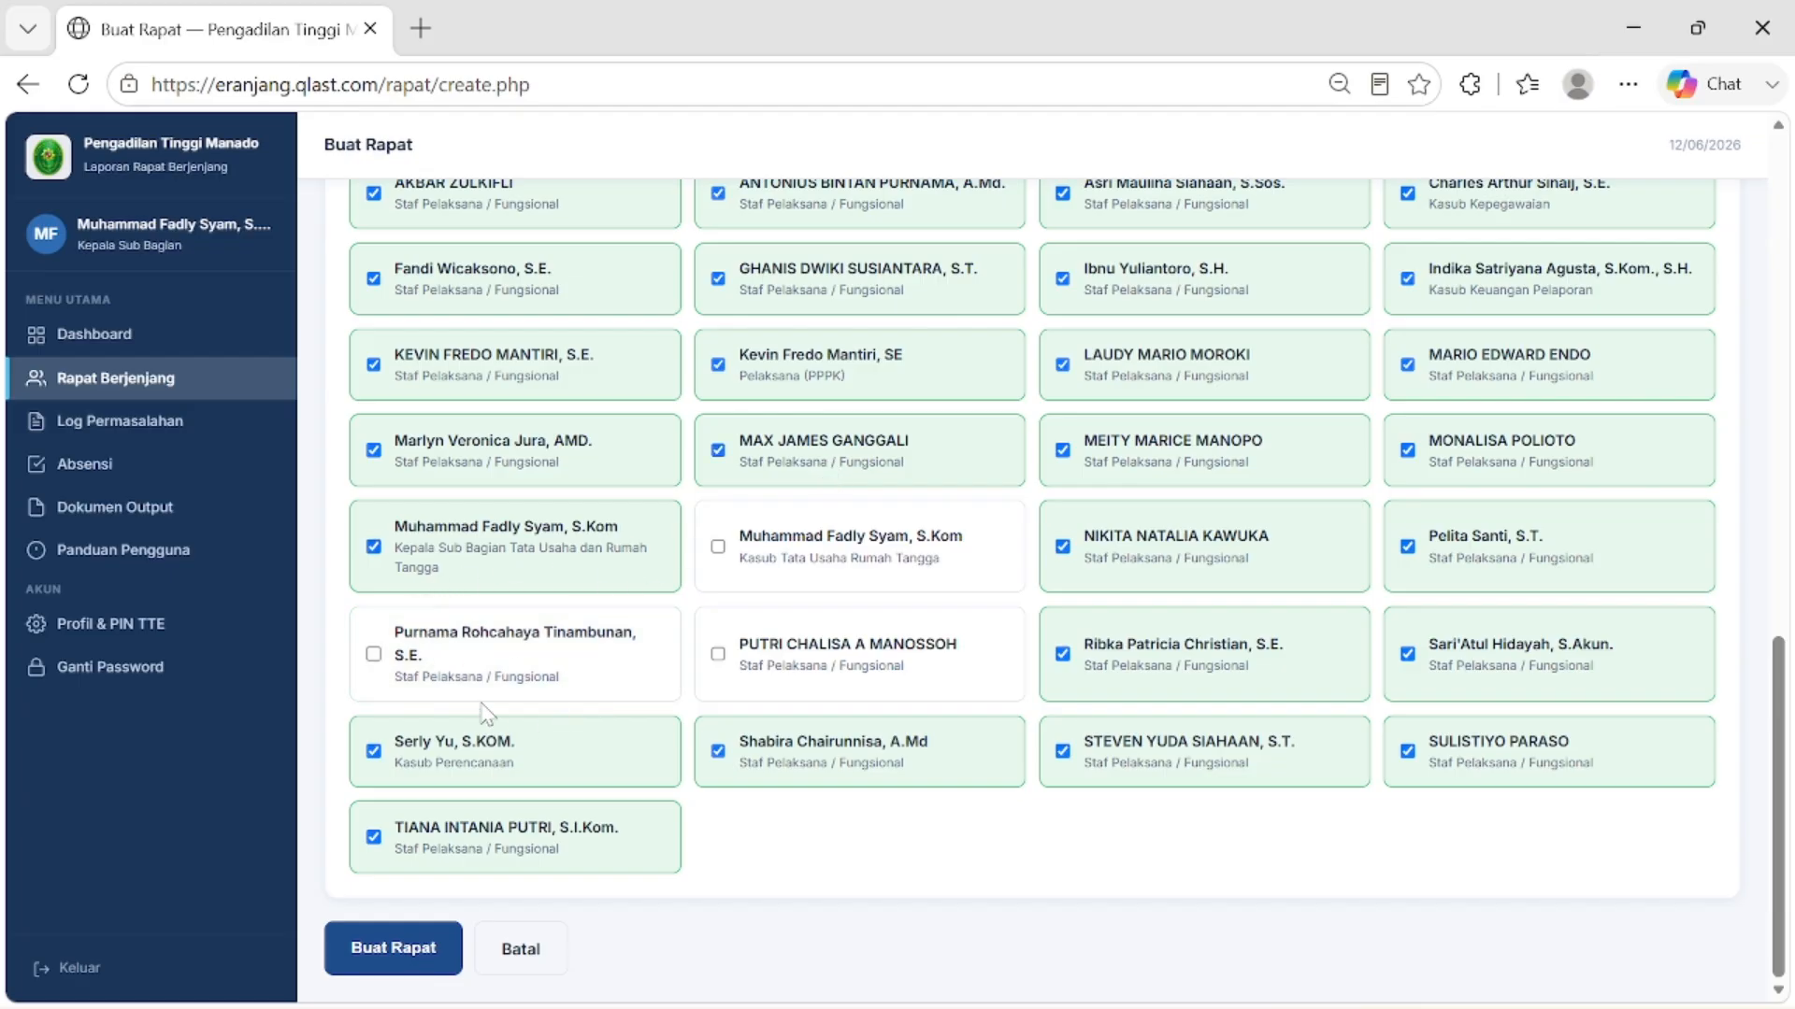
pyautogui.click(545, 766)
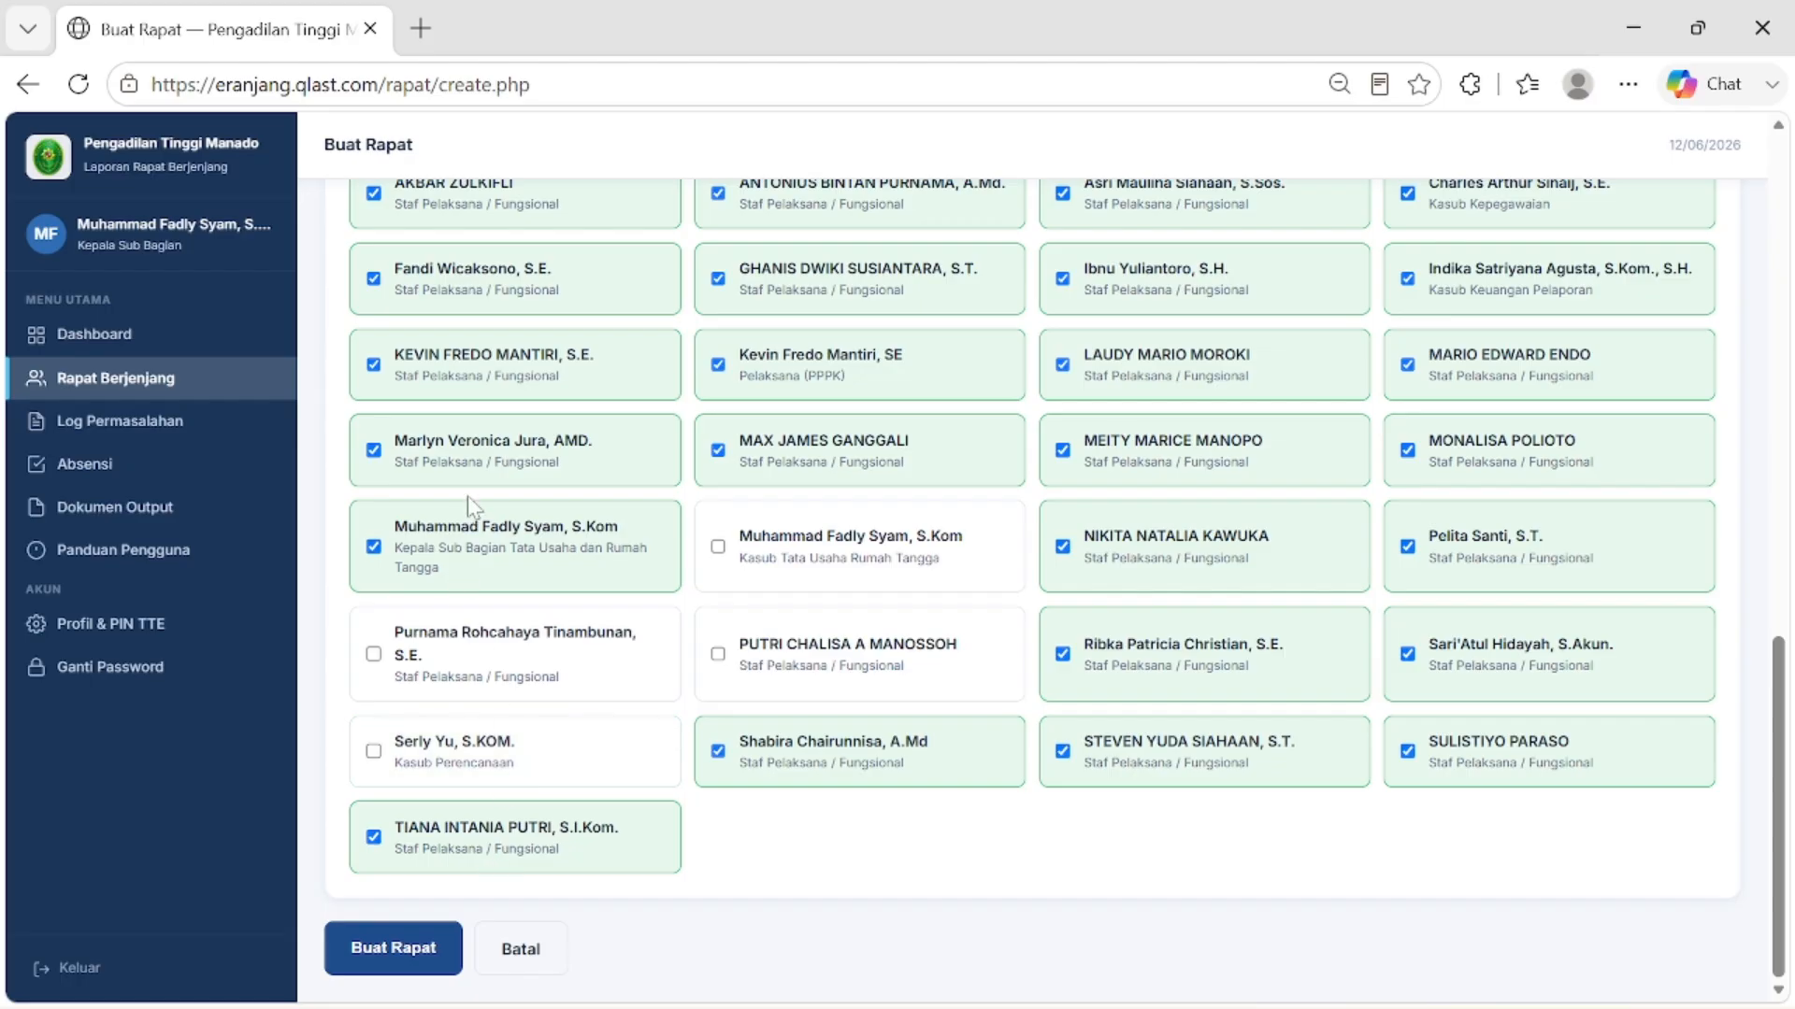
pyautogui.click(458, 566)
pyautogui.click(456, 468)
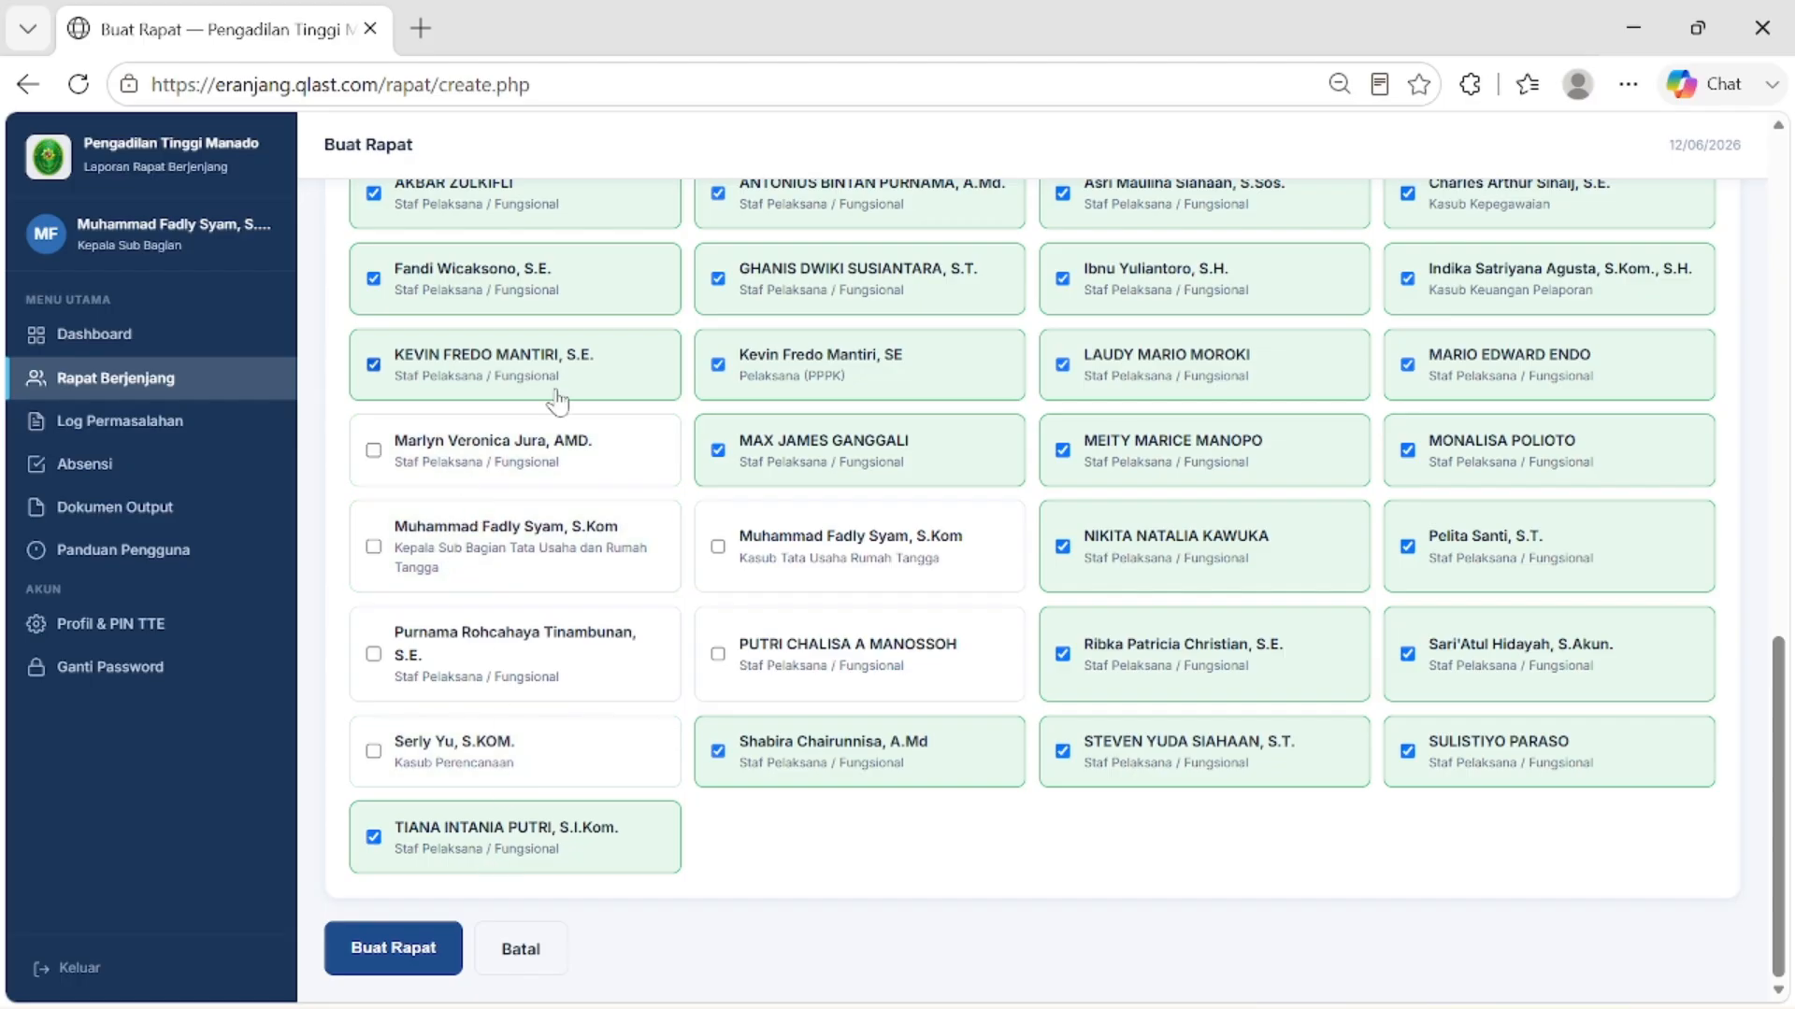
# Step: Deselect the second column's first participant, the third column's third participant and the fourth column's first three participants
pyautogui.scroll(2, 534, 367)
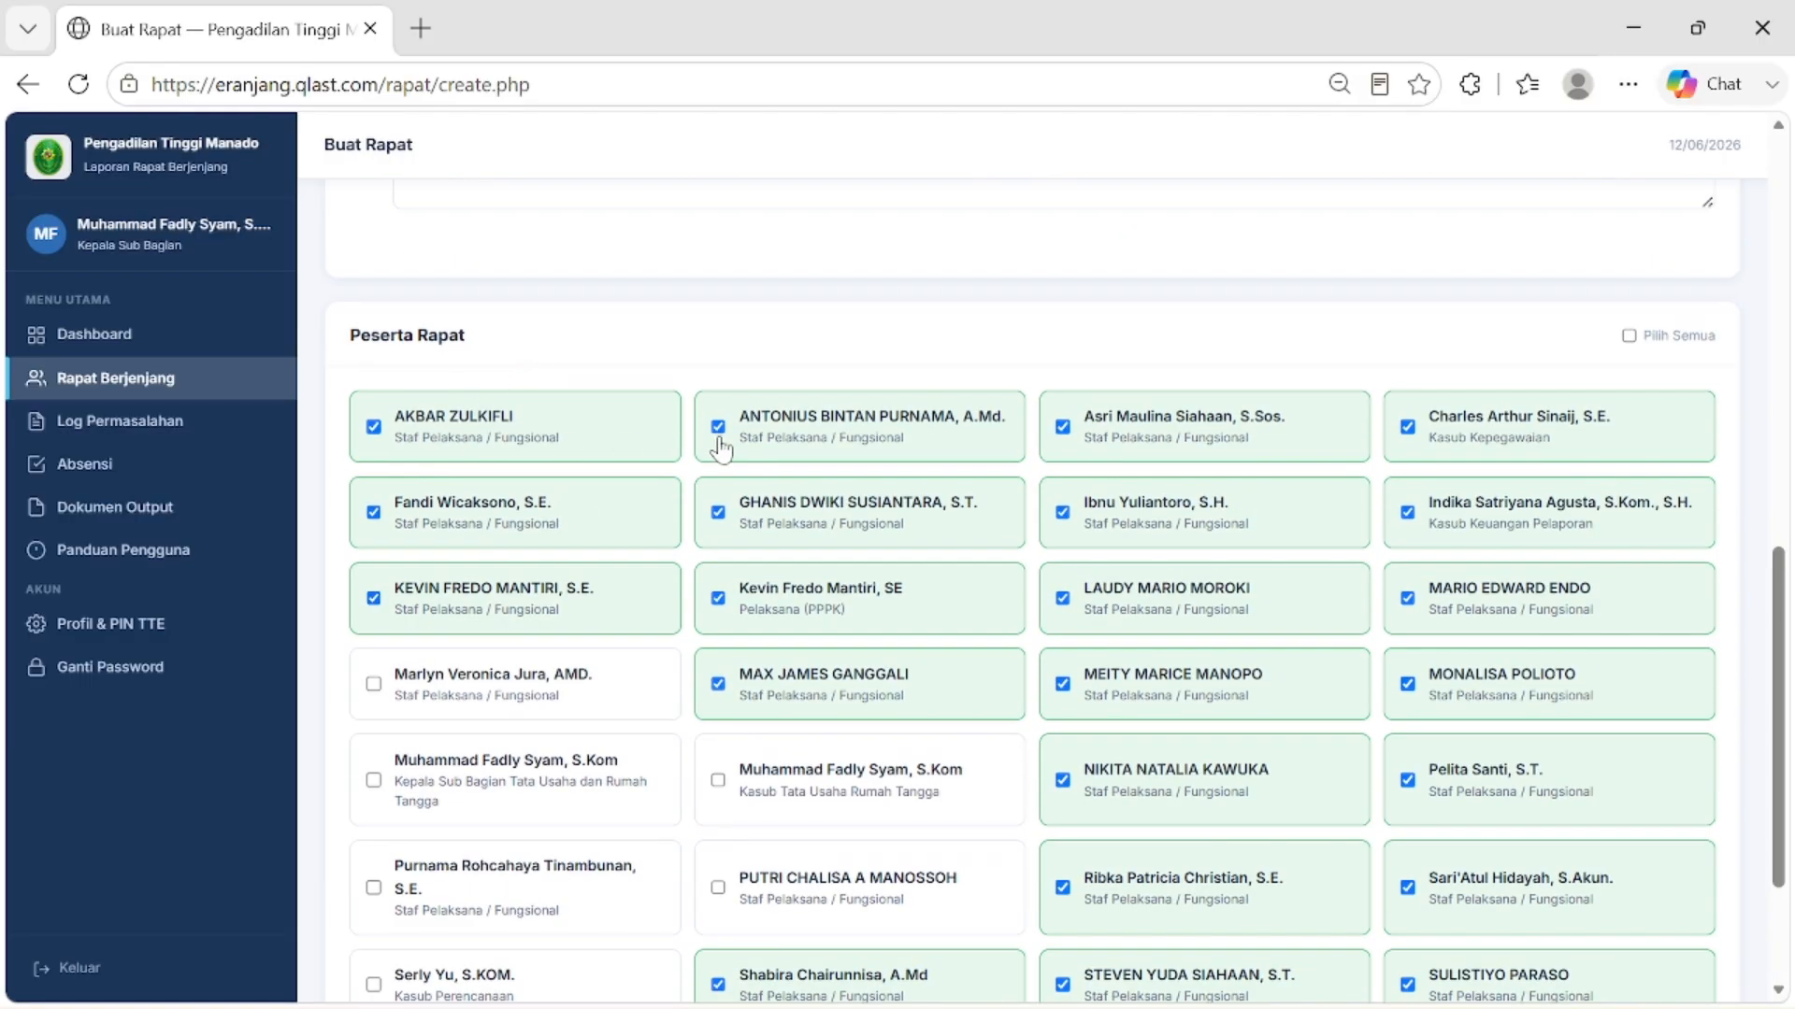
pyautogui.click(813, 446)
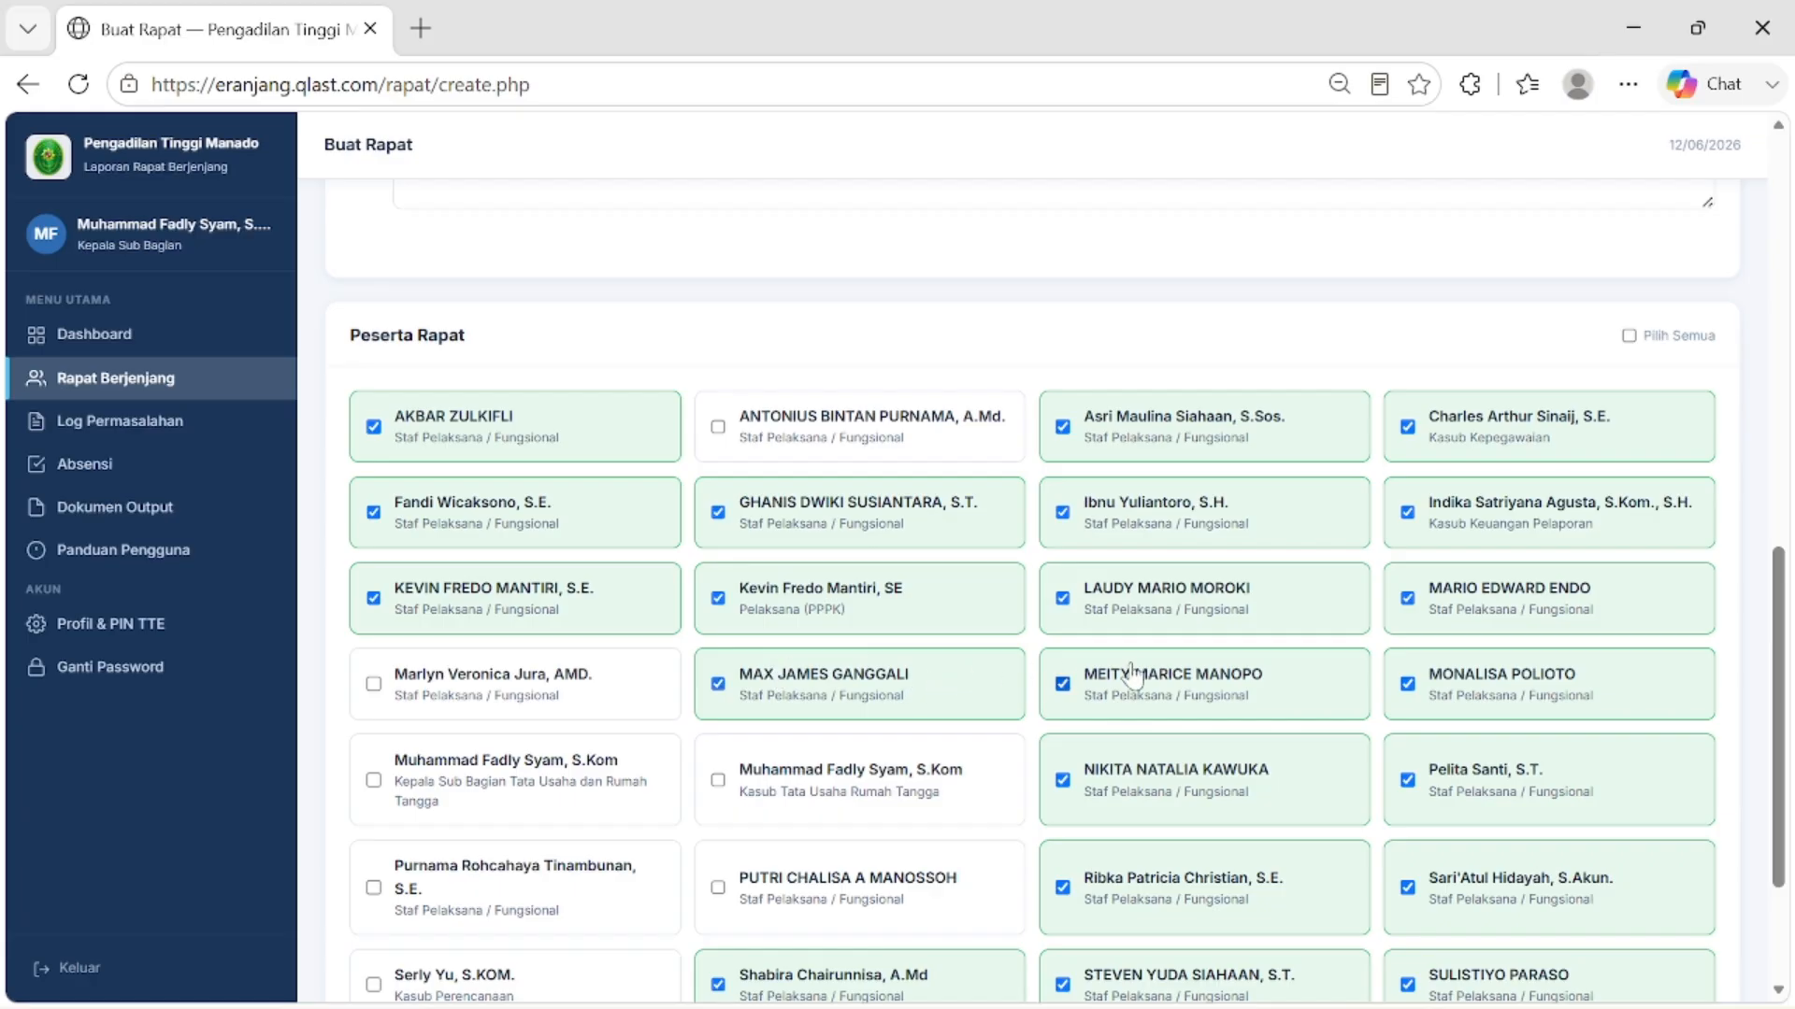
pyautogui.click(1192, 613)
pyautogui.click(1491, 594)
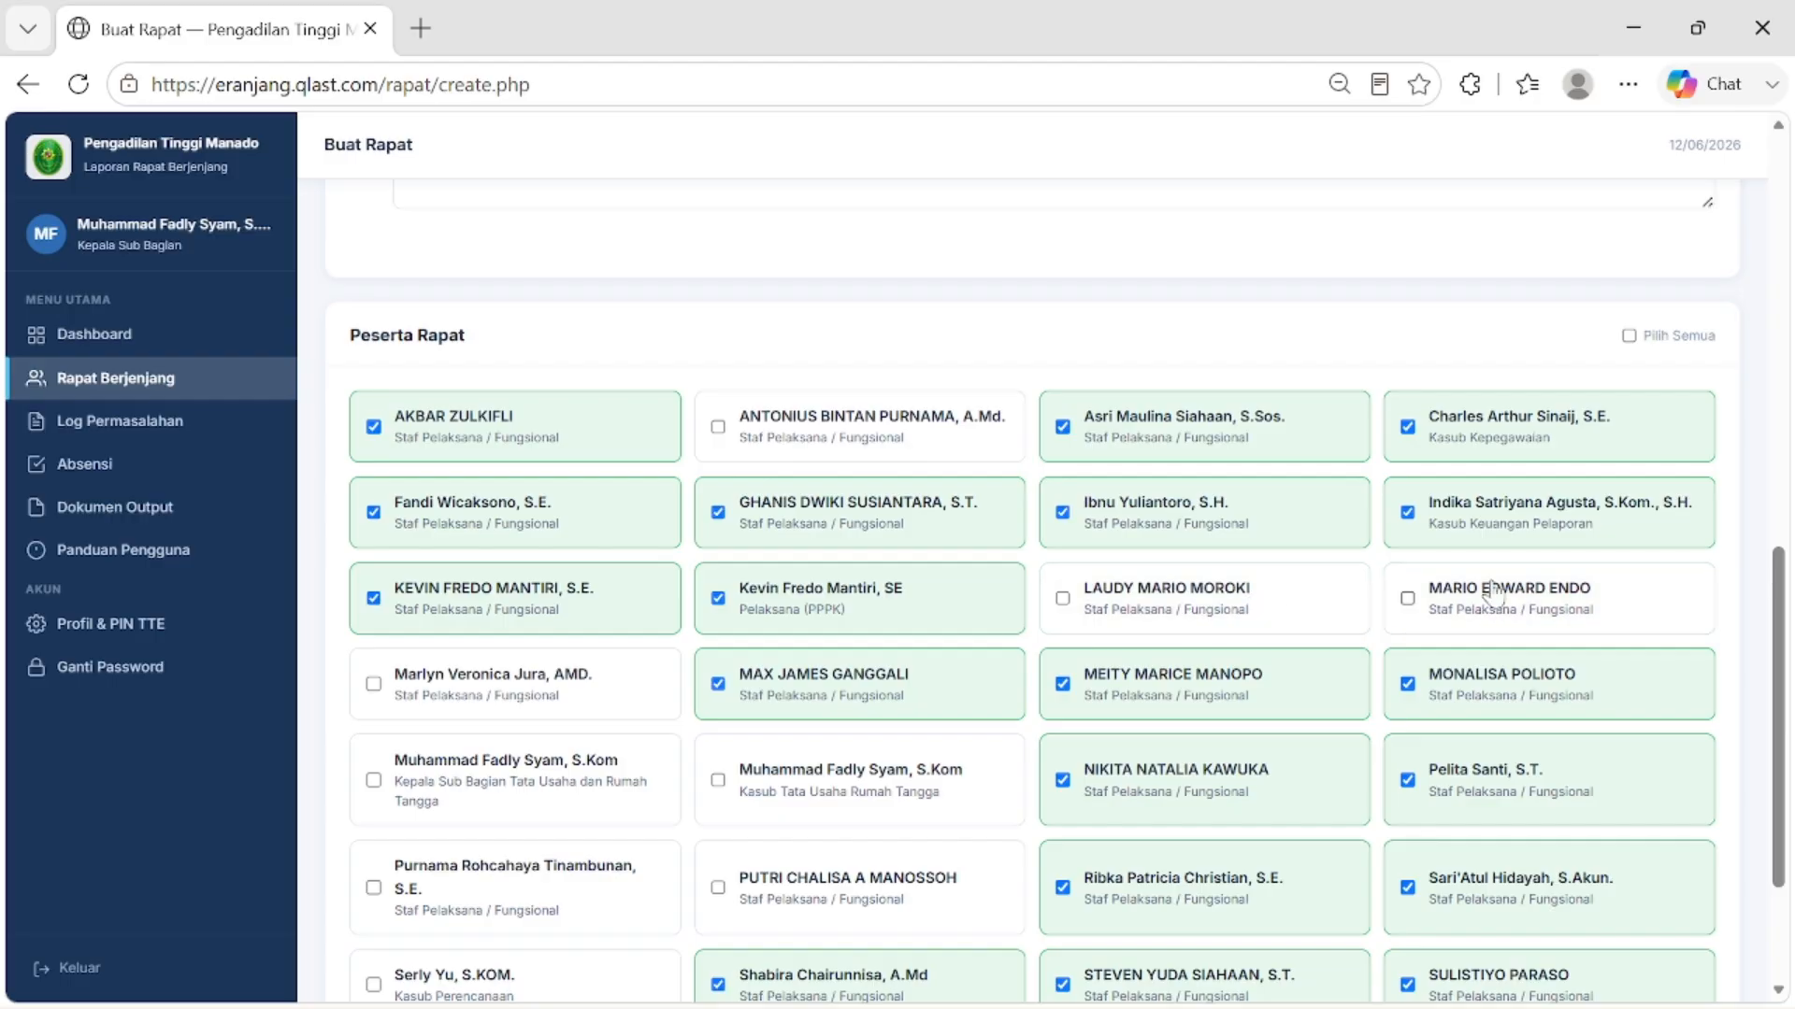
pyautogui.click(1496, 524)
pyautogui.click(1499, 441)
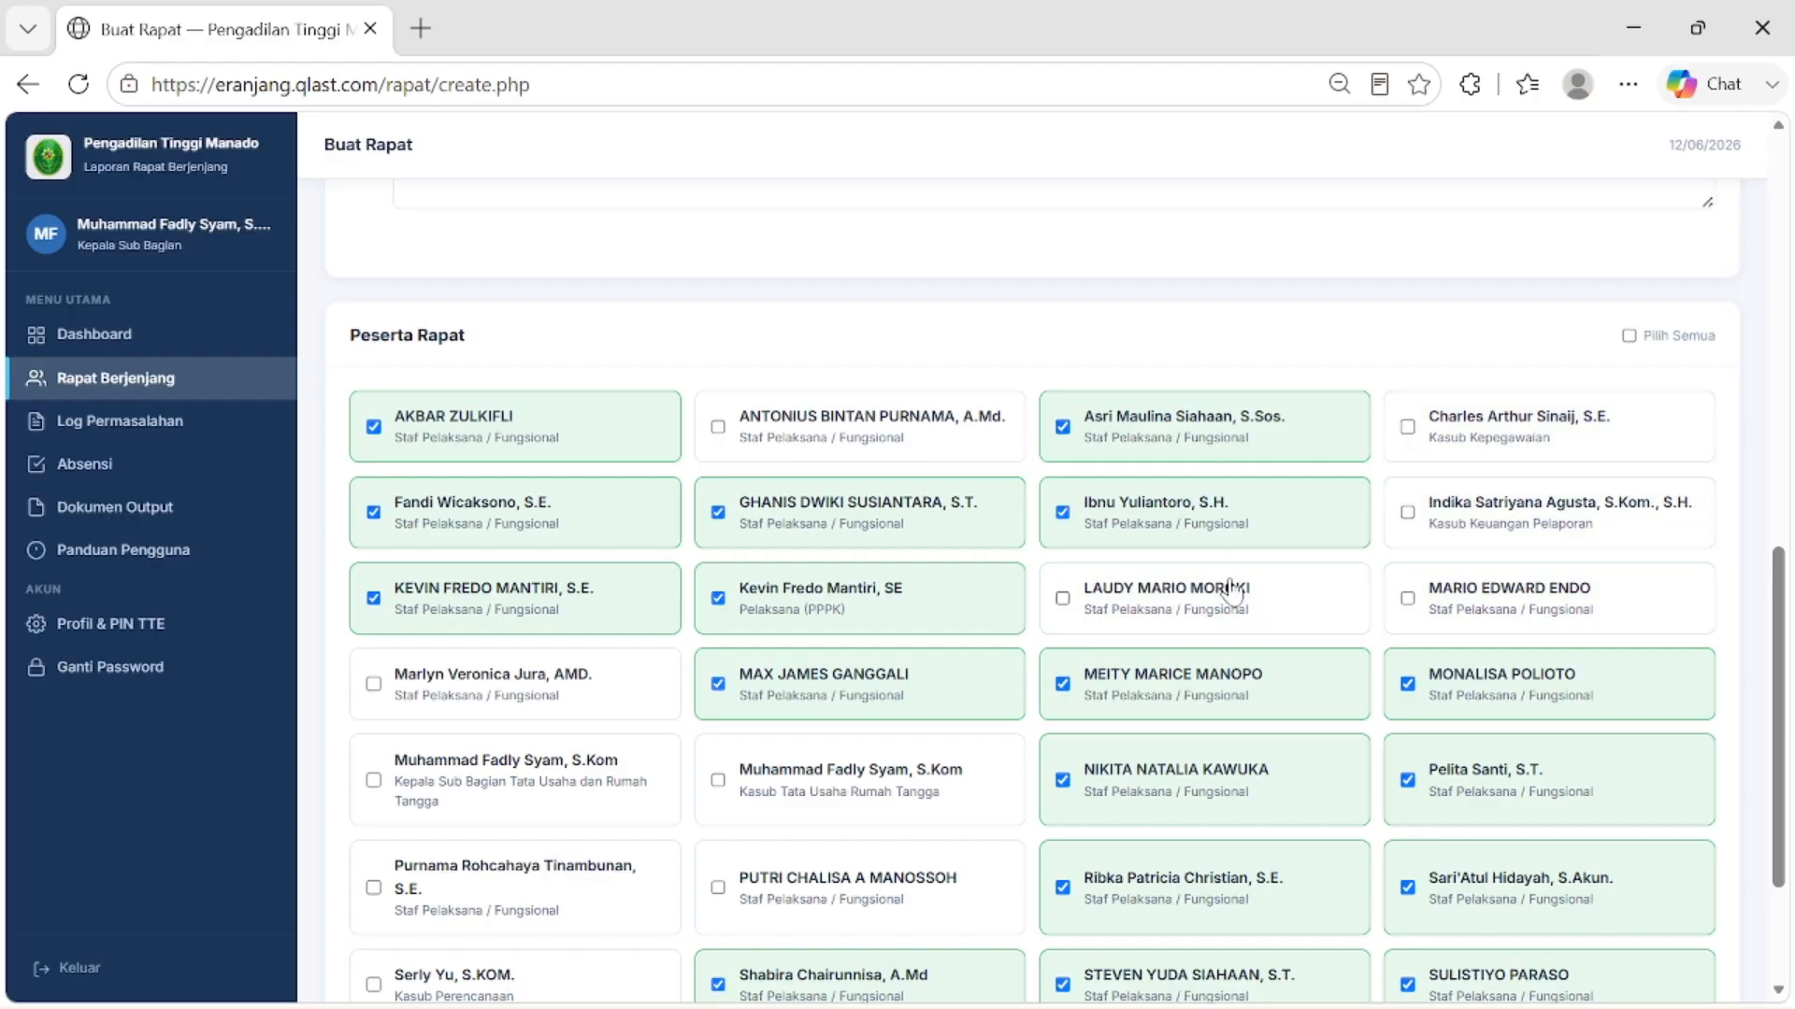
# Step: Set the meeting title to "Rapat Berjenjang Sub Bagian Tata Usaha dan Rumah Tangga Bulan Juni 2026"
pyautogui.scroll(-3, 1226, 598)
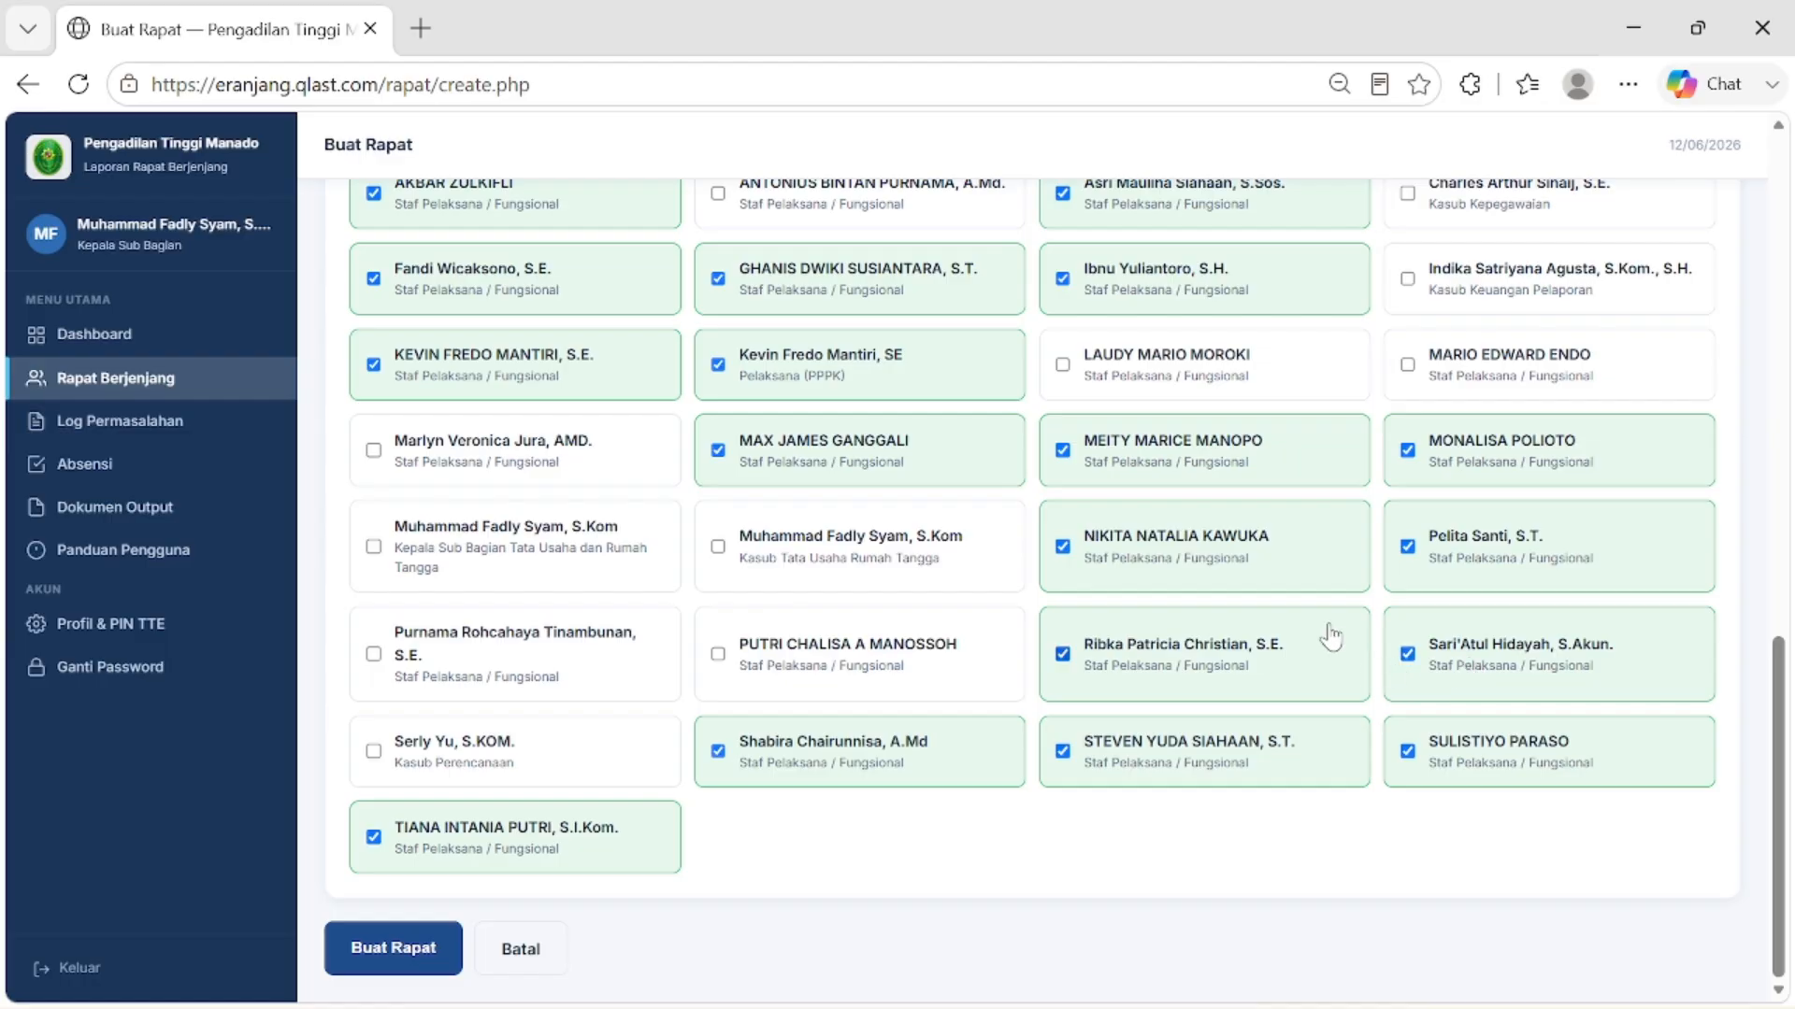
pyautogui.scroll(5, 396, 958)
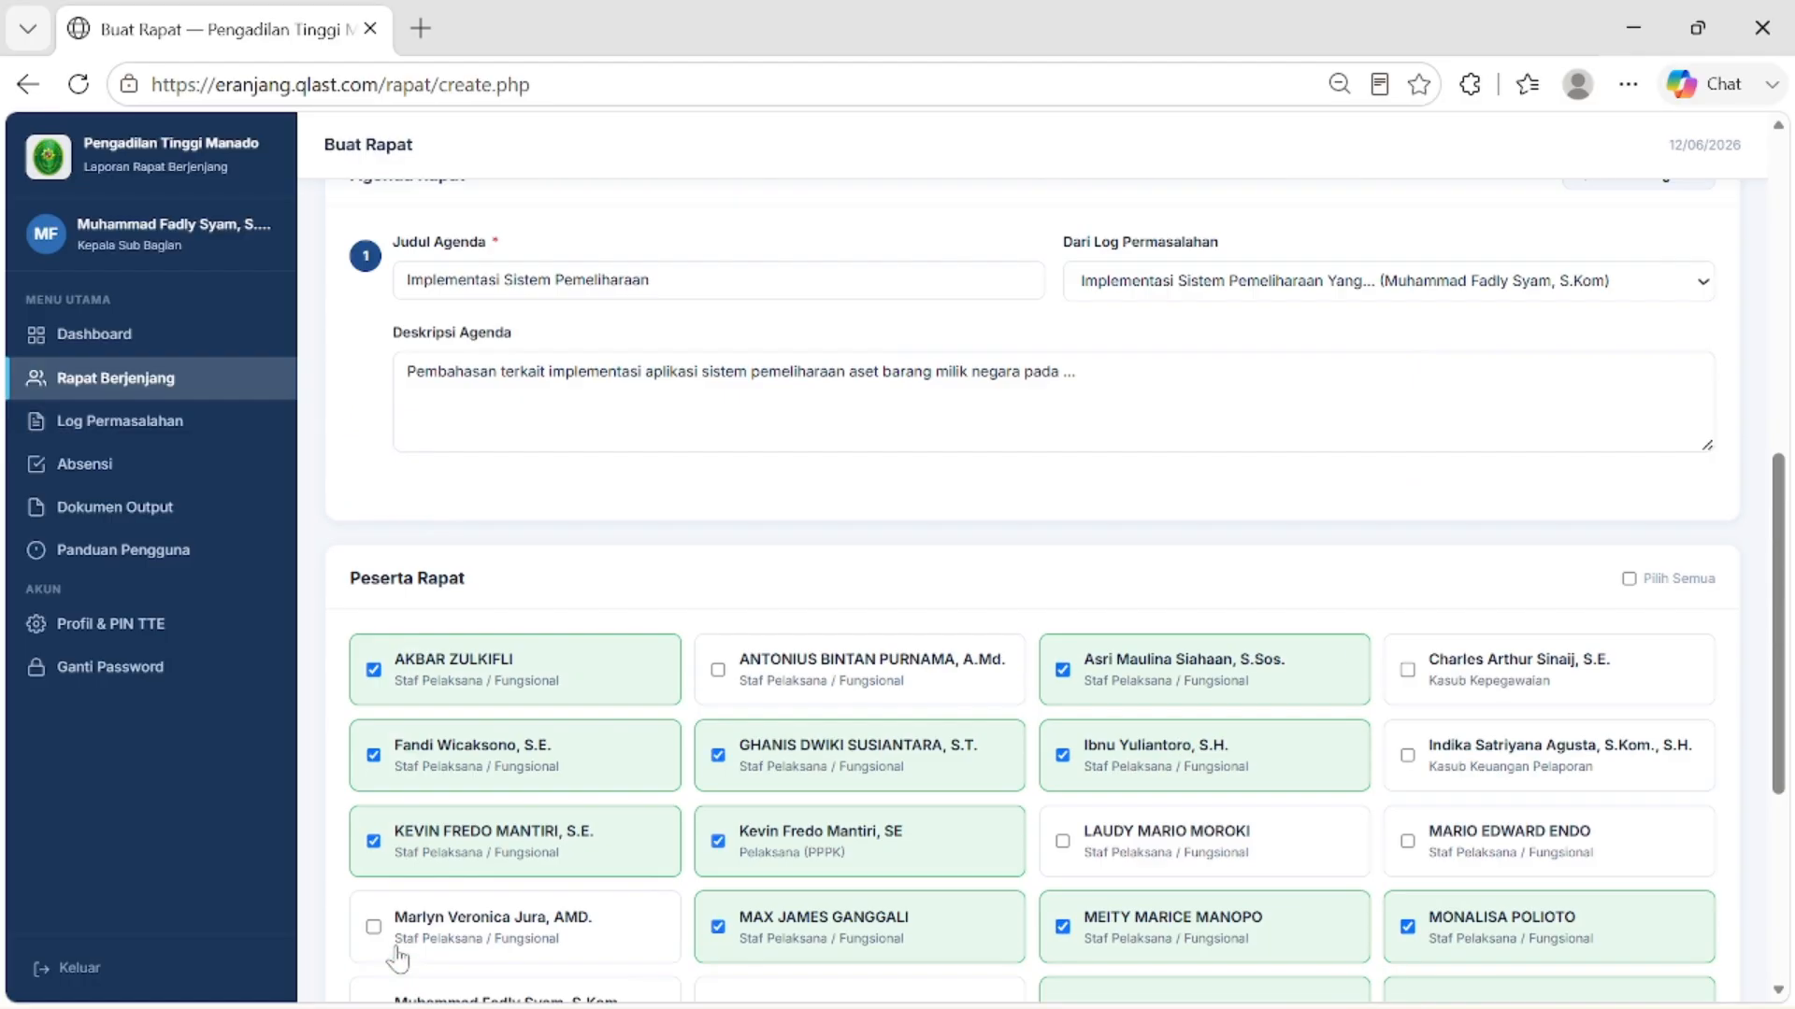
pyautogui.scroll(8, 804, 366)
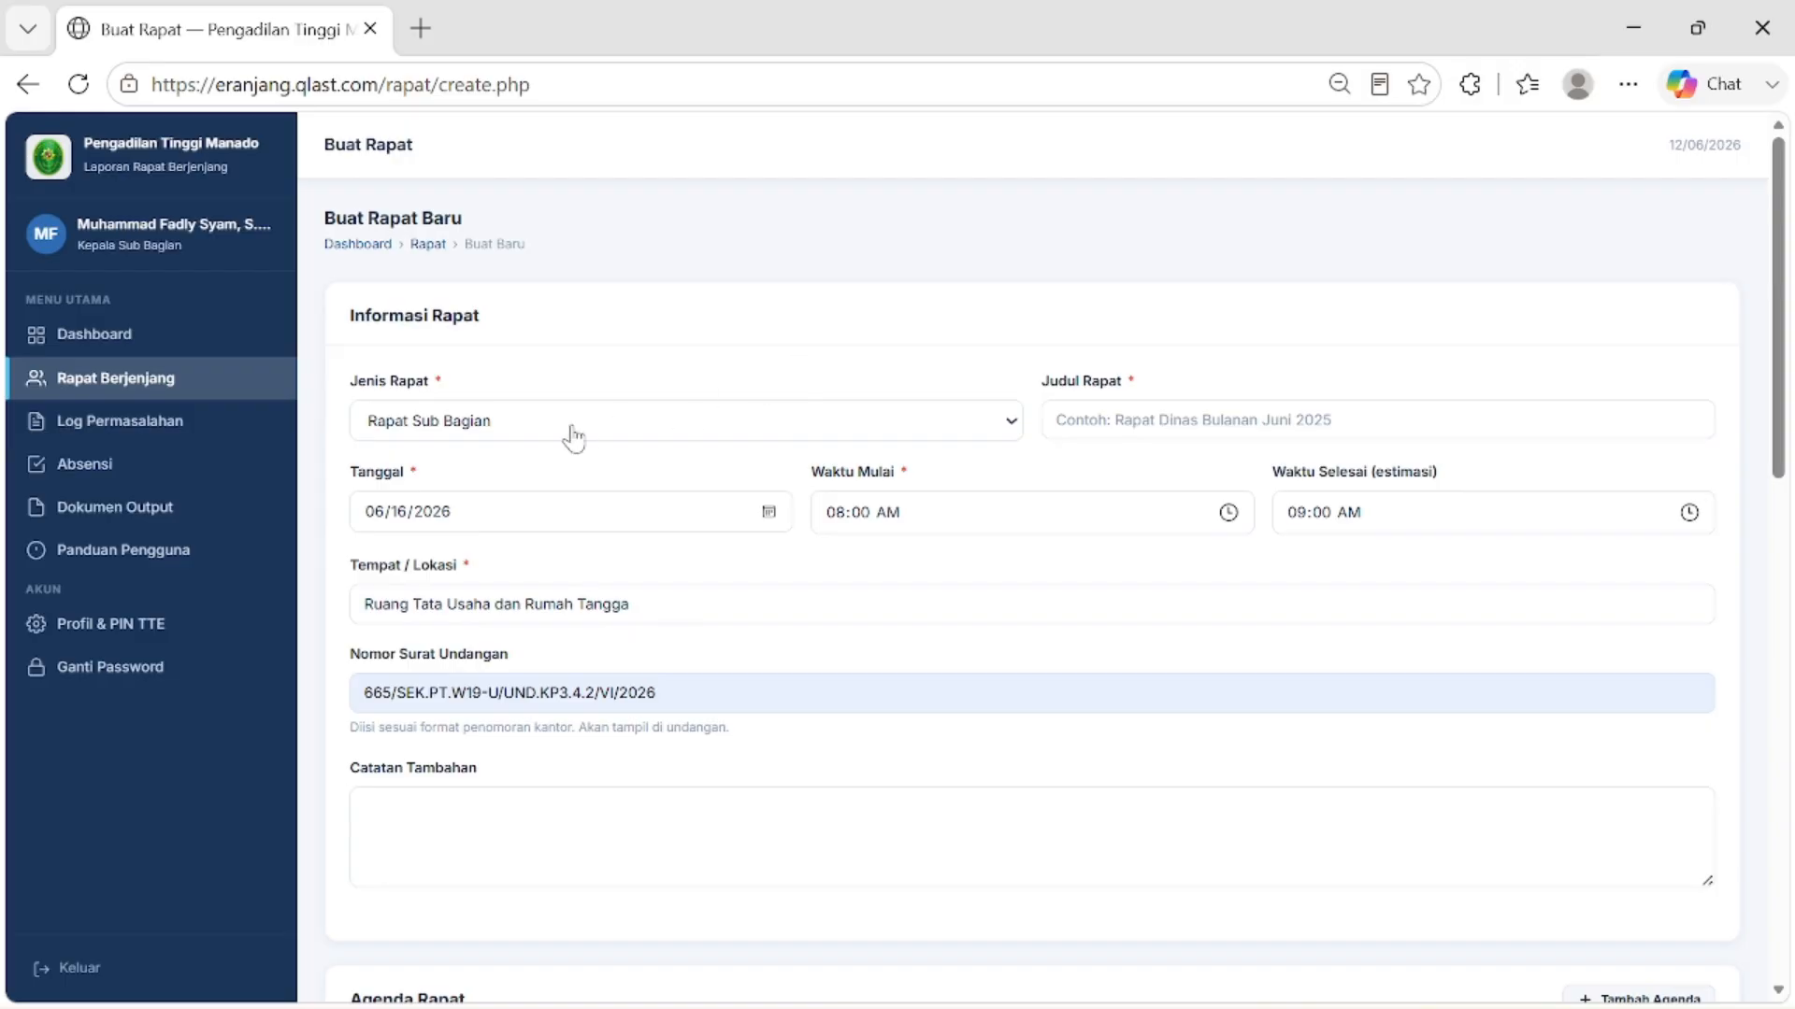
pyautogui.click(1192, 422)
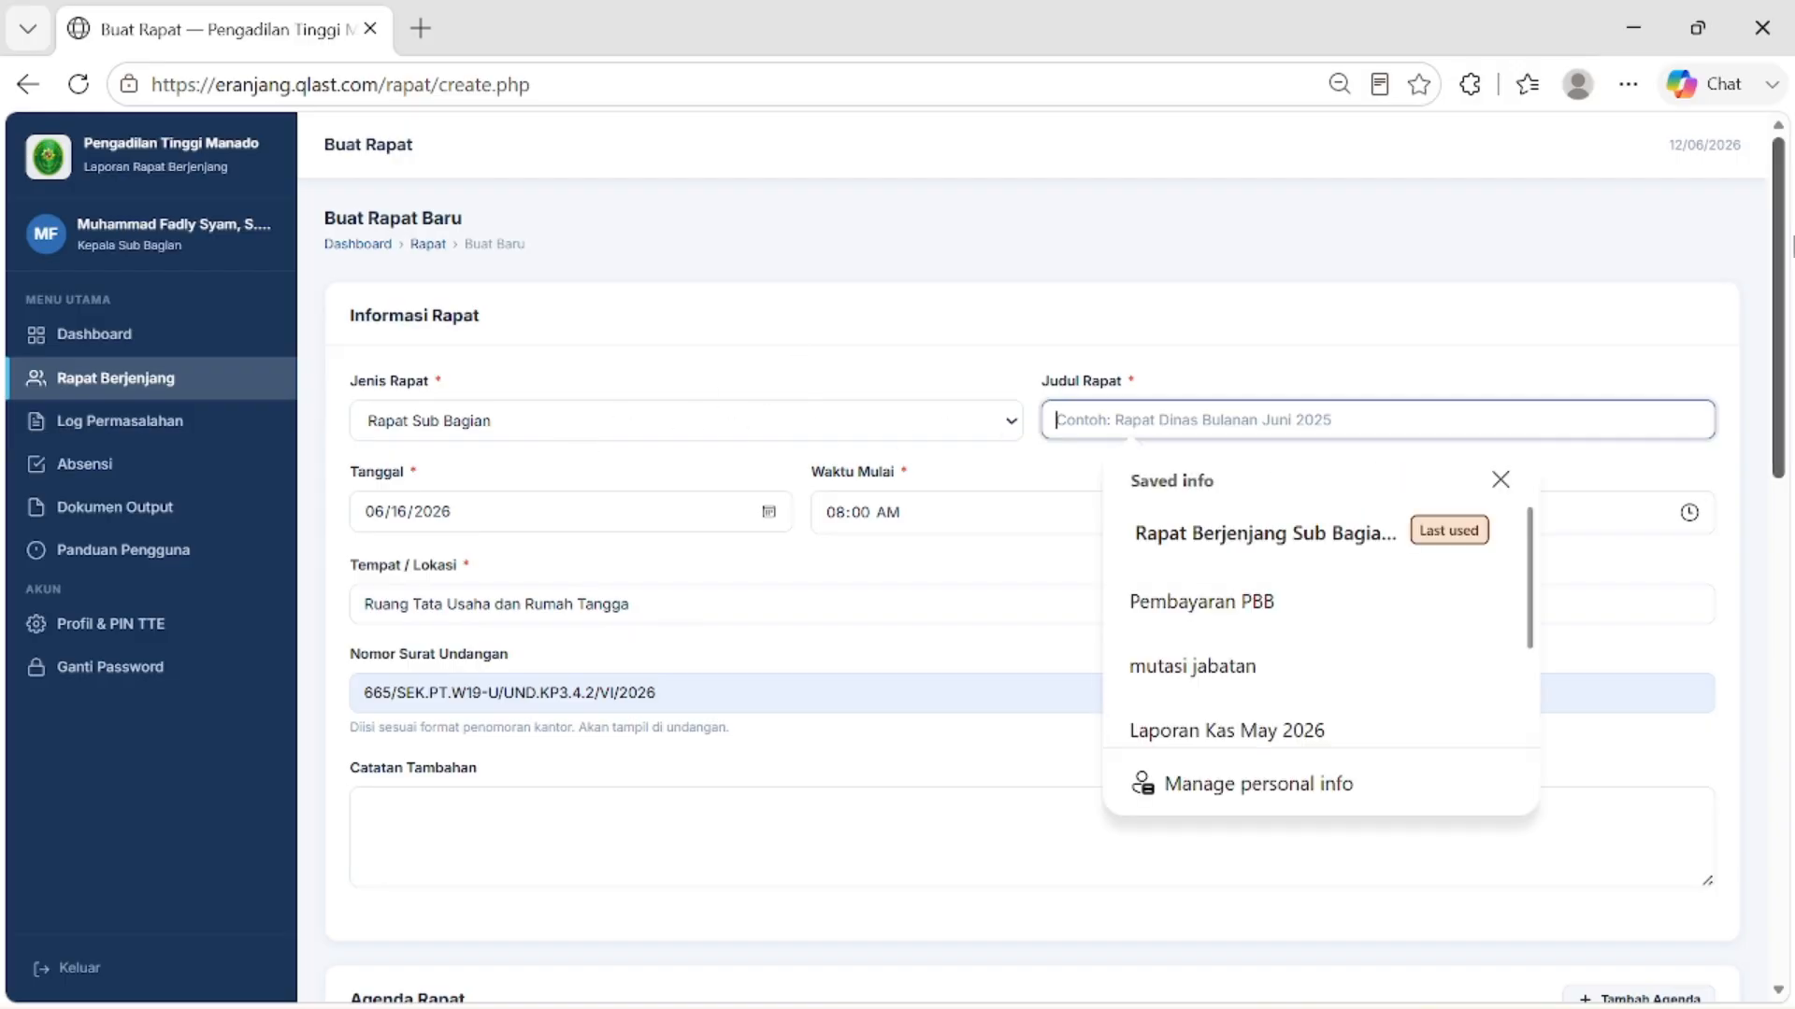
pyautogui.write('Rapat Berjen')
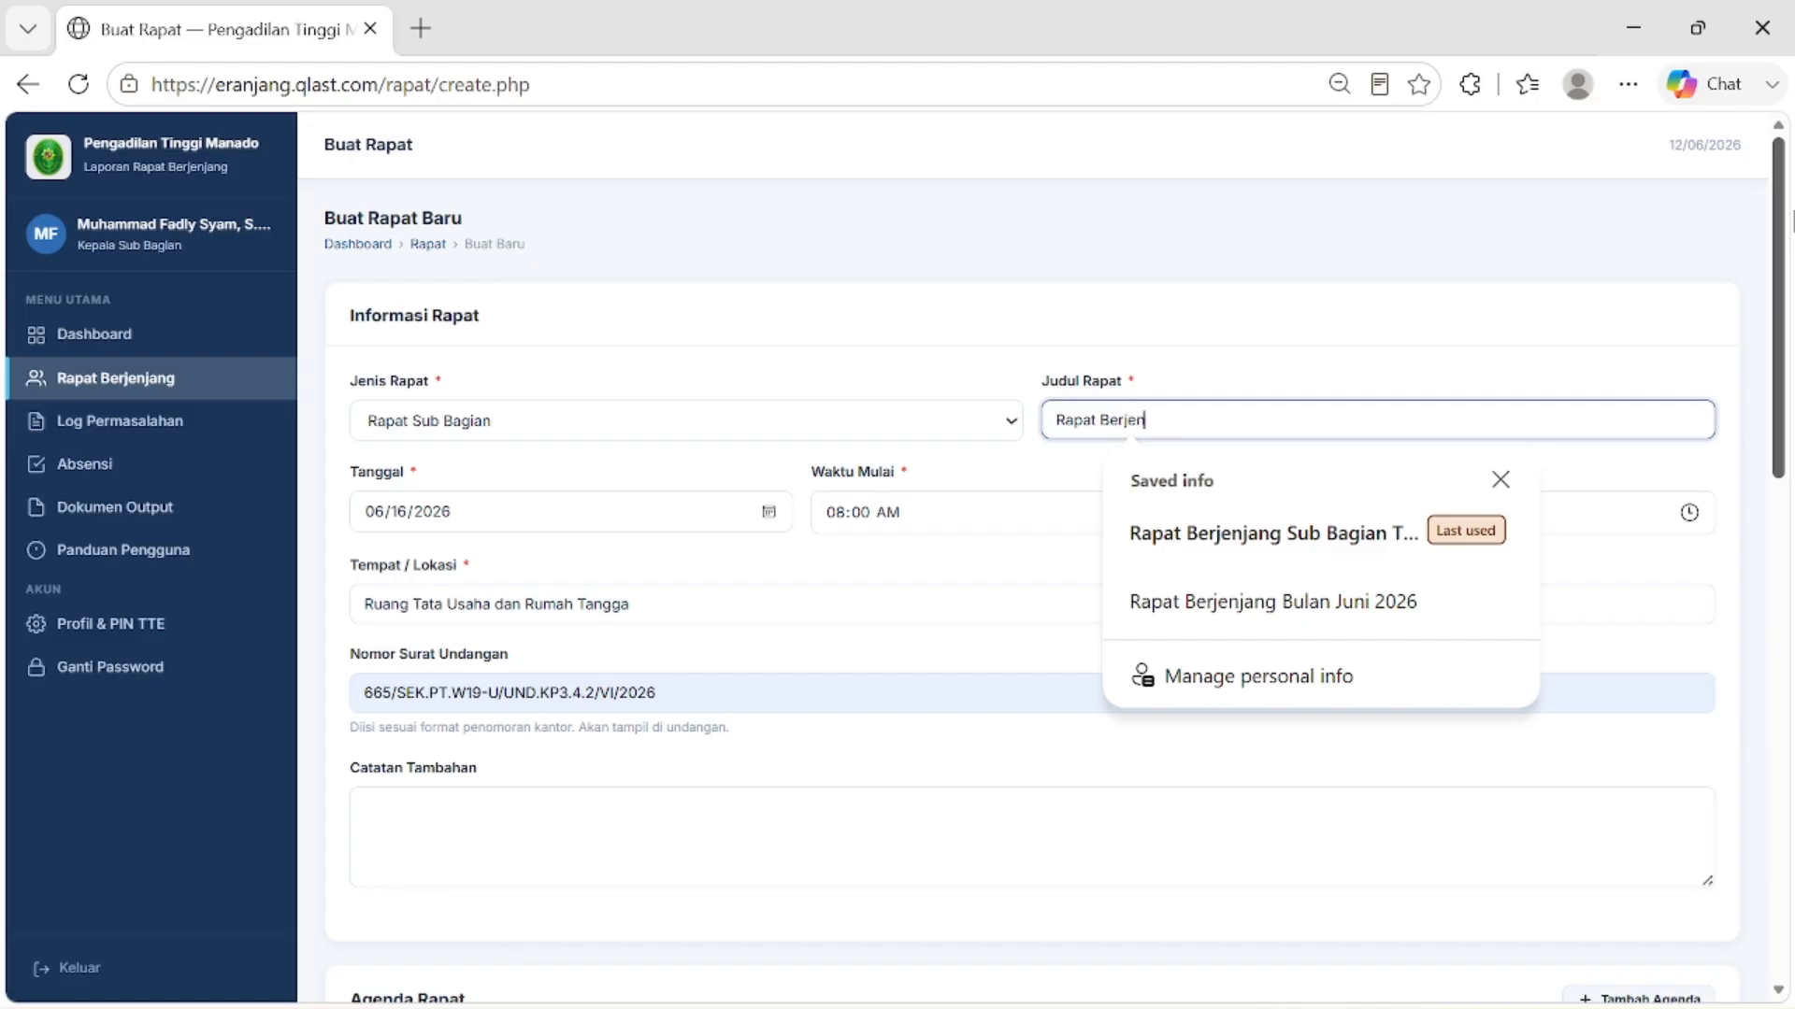
pyautogui.write('jang Sub')
pyautogui.press('Tab')
pyautogui.press('Tab')
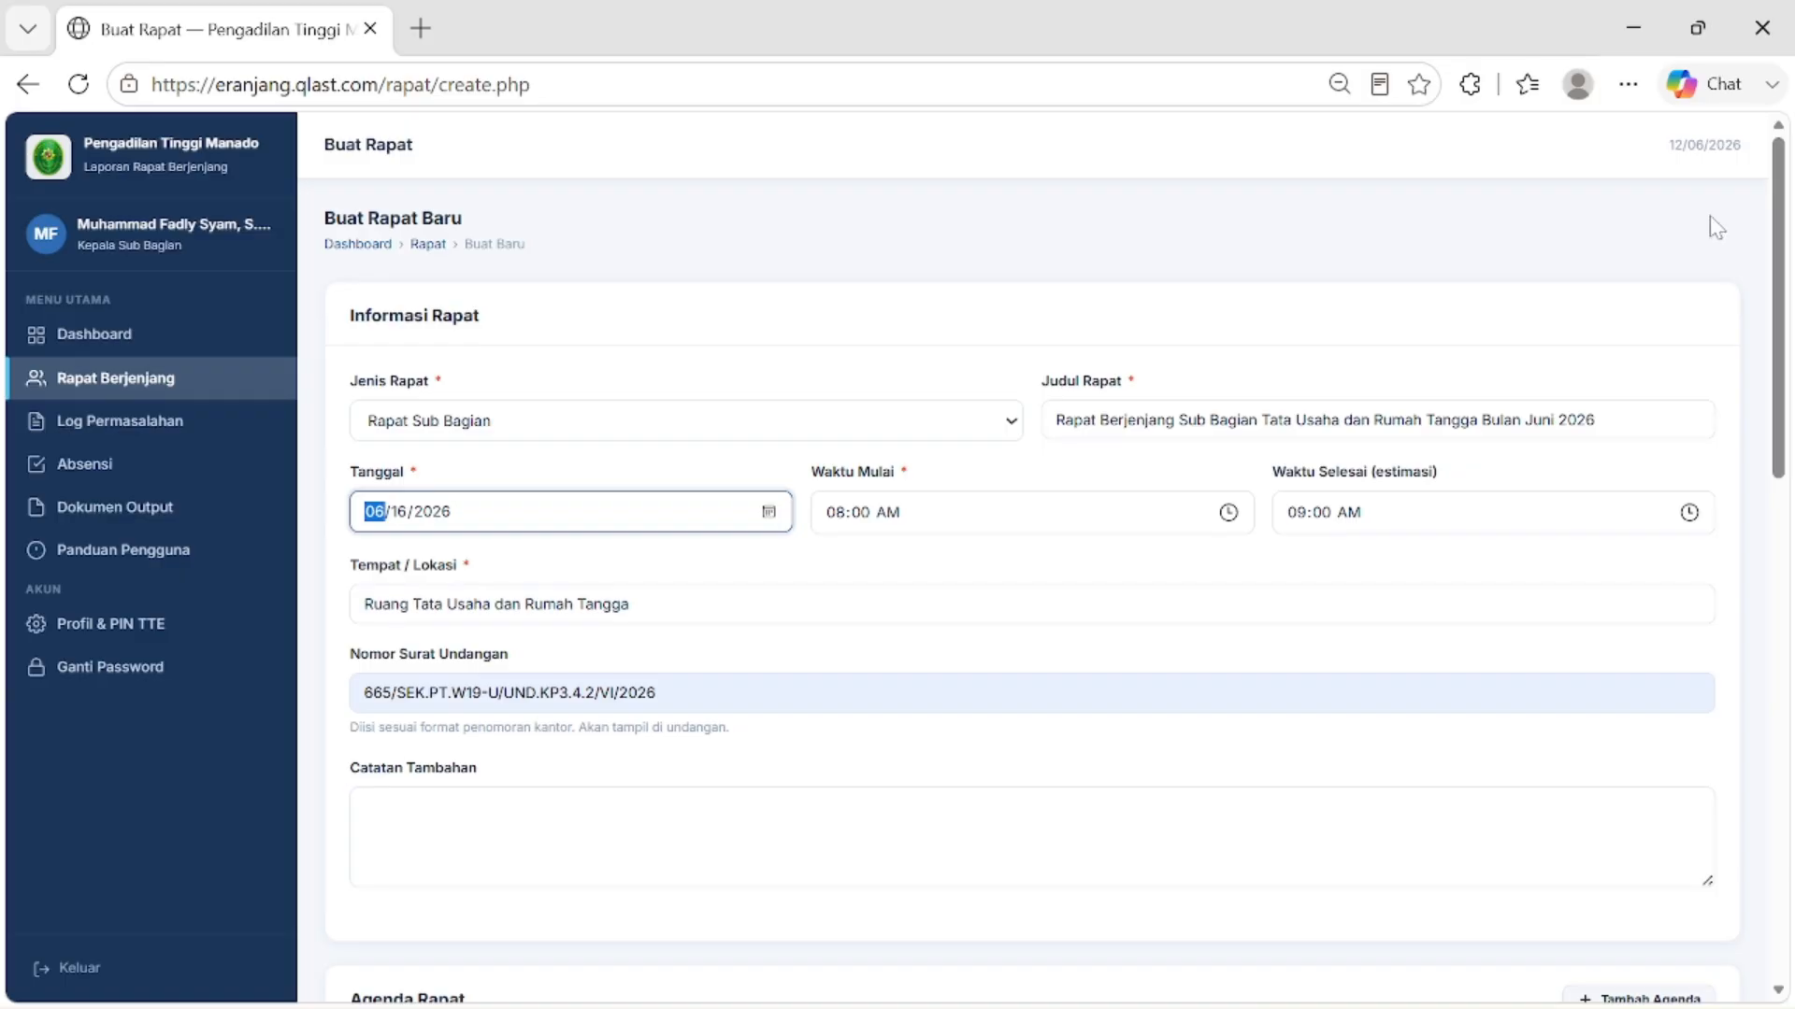
# Step: Review the meeting's details, agenda and participant selection, and create the meeting
pyautogui.scroll(-5, 1032, 727)
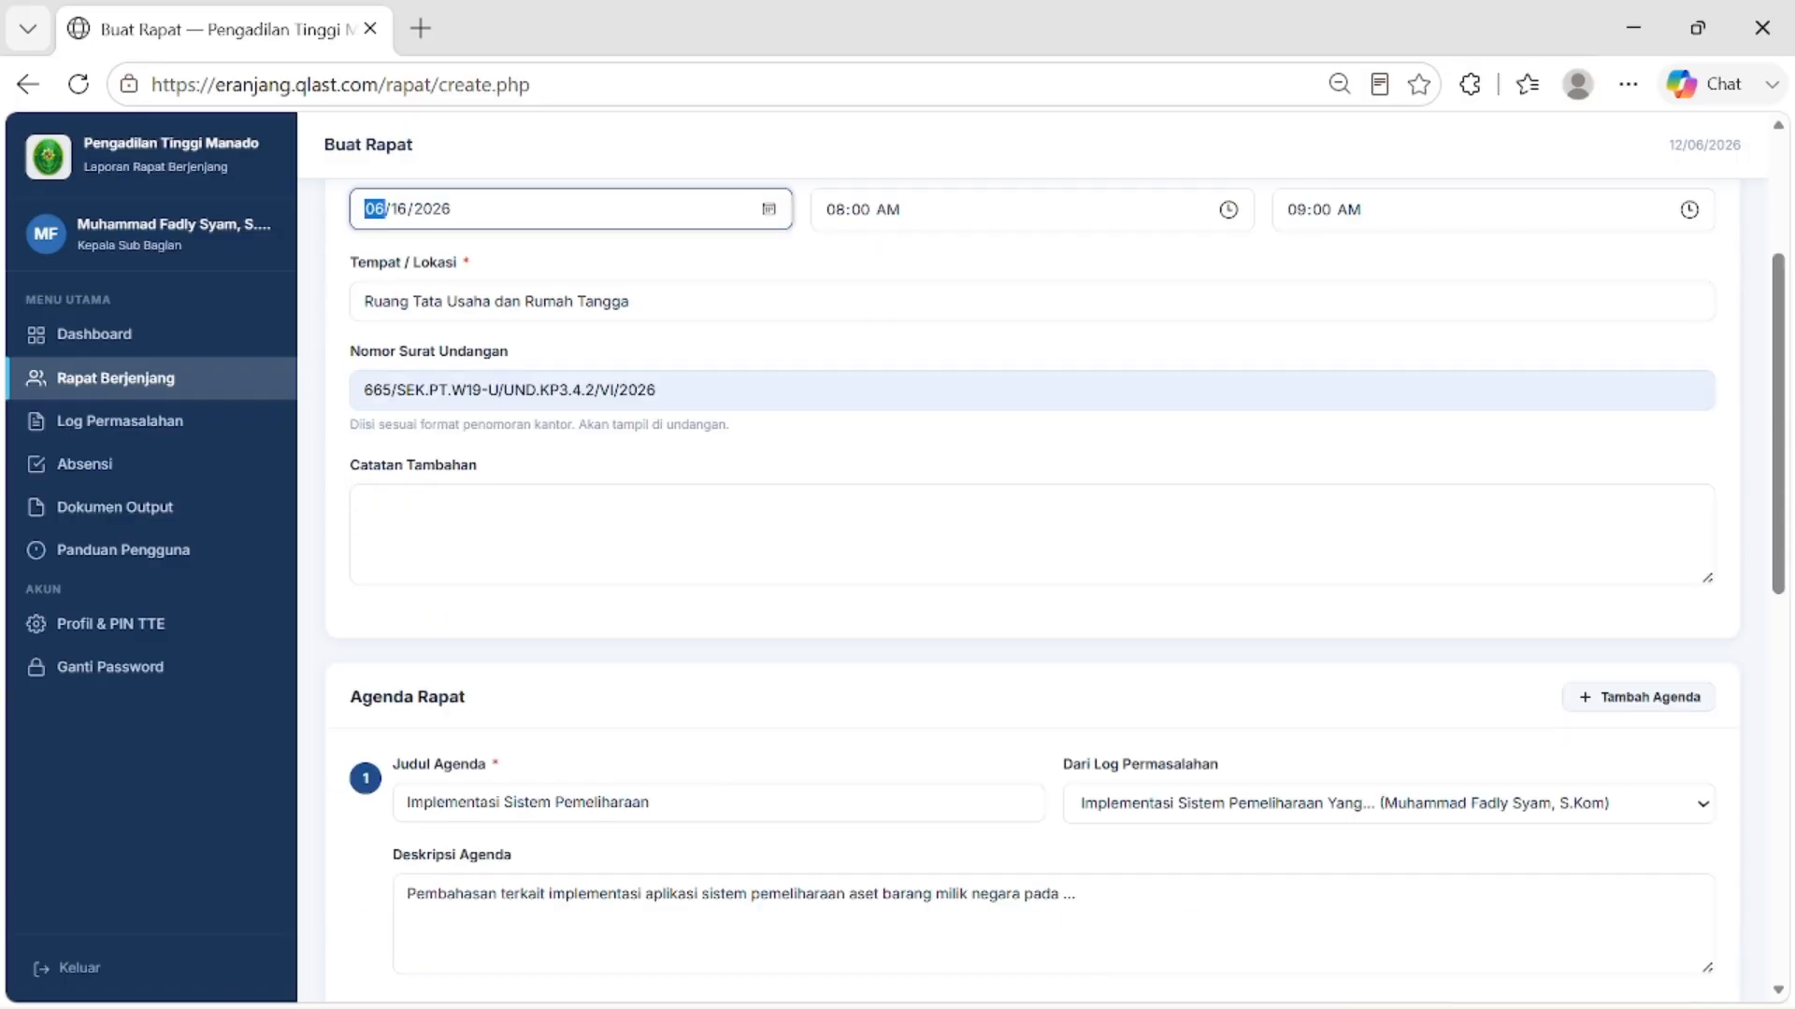
pyautogui.scroll(3, 601, 540)
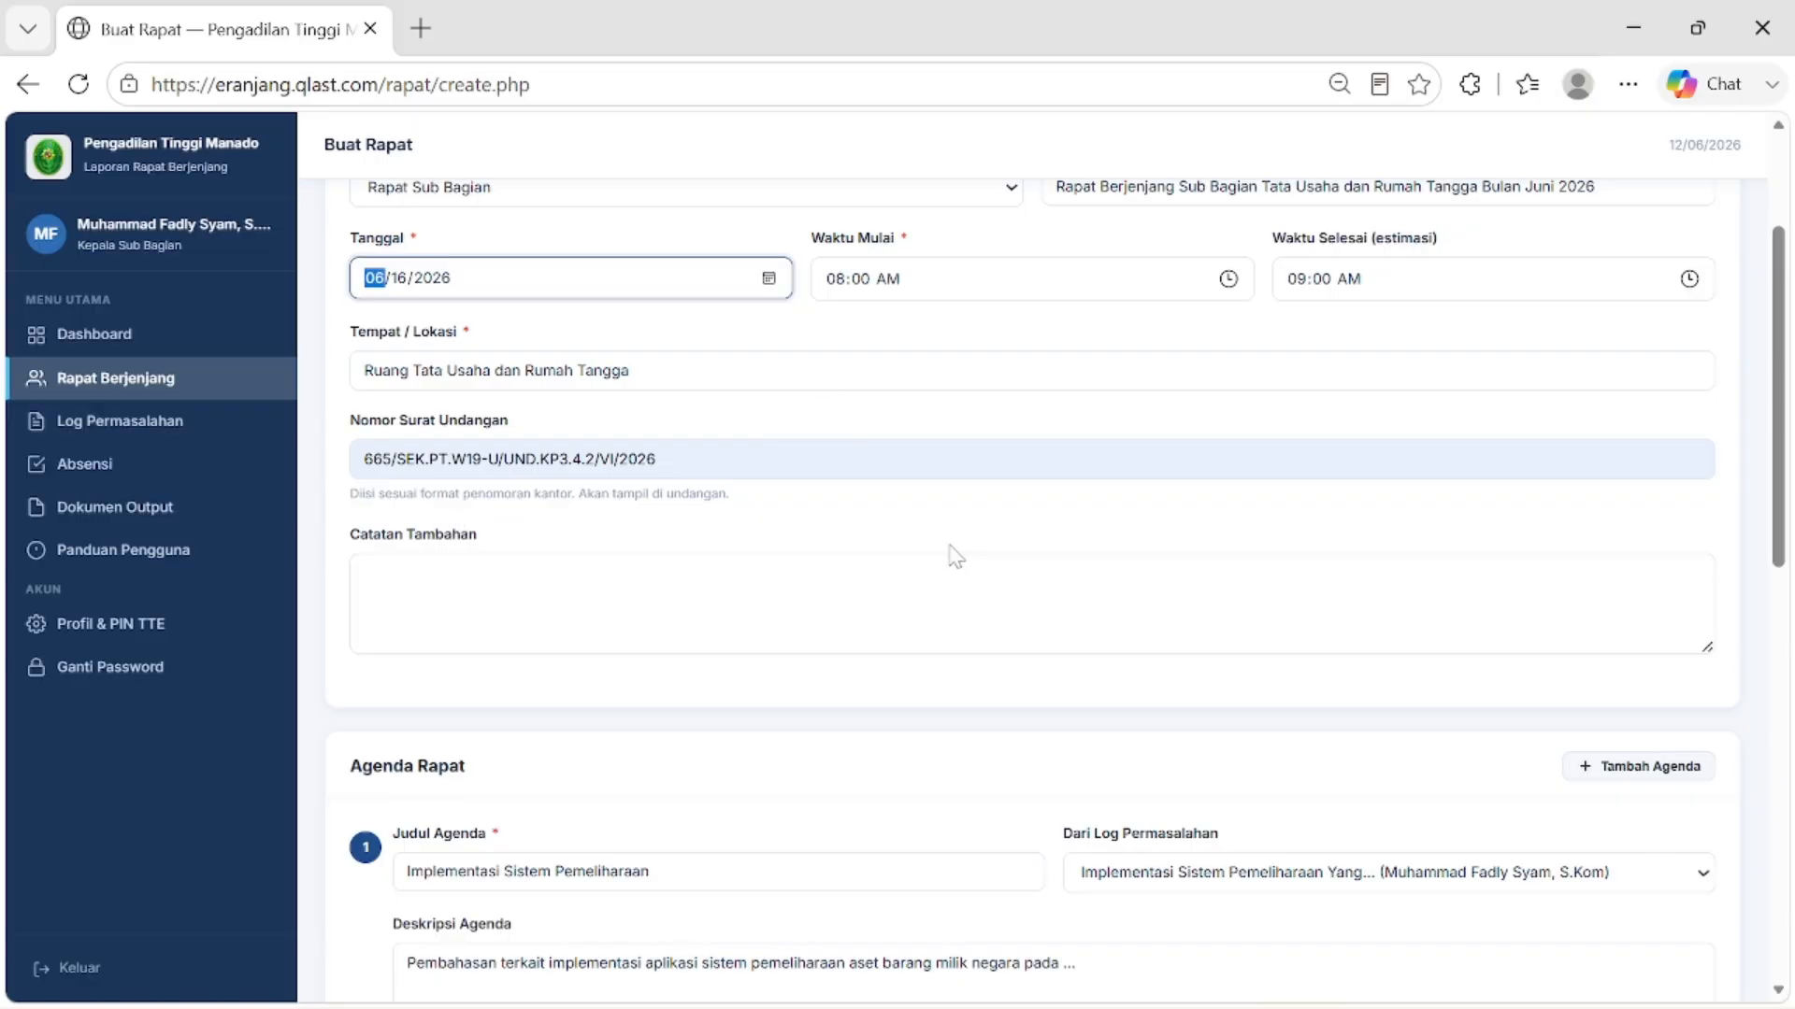
pyautogui.scroll(-3, 954, 557)
pyautogui.scroll(-4, 922, 558)
pyautogui.scroll(2, 1304, 420)
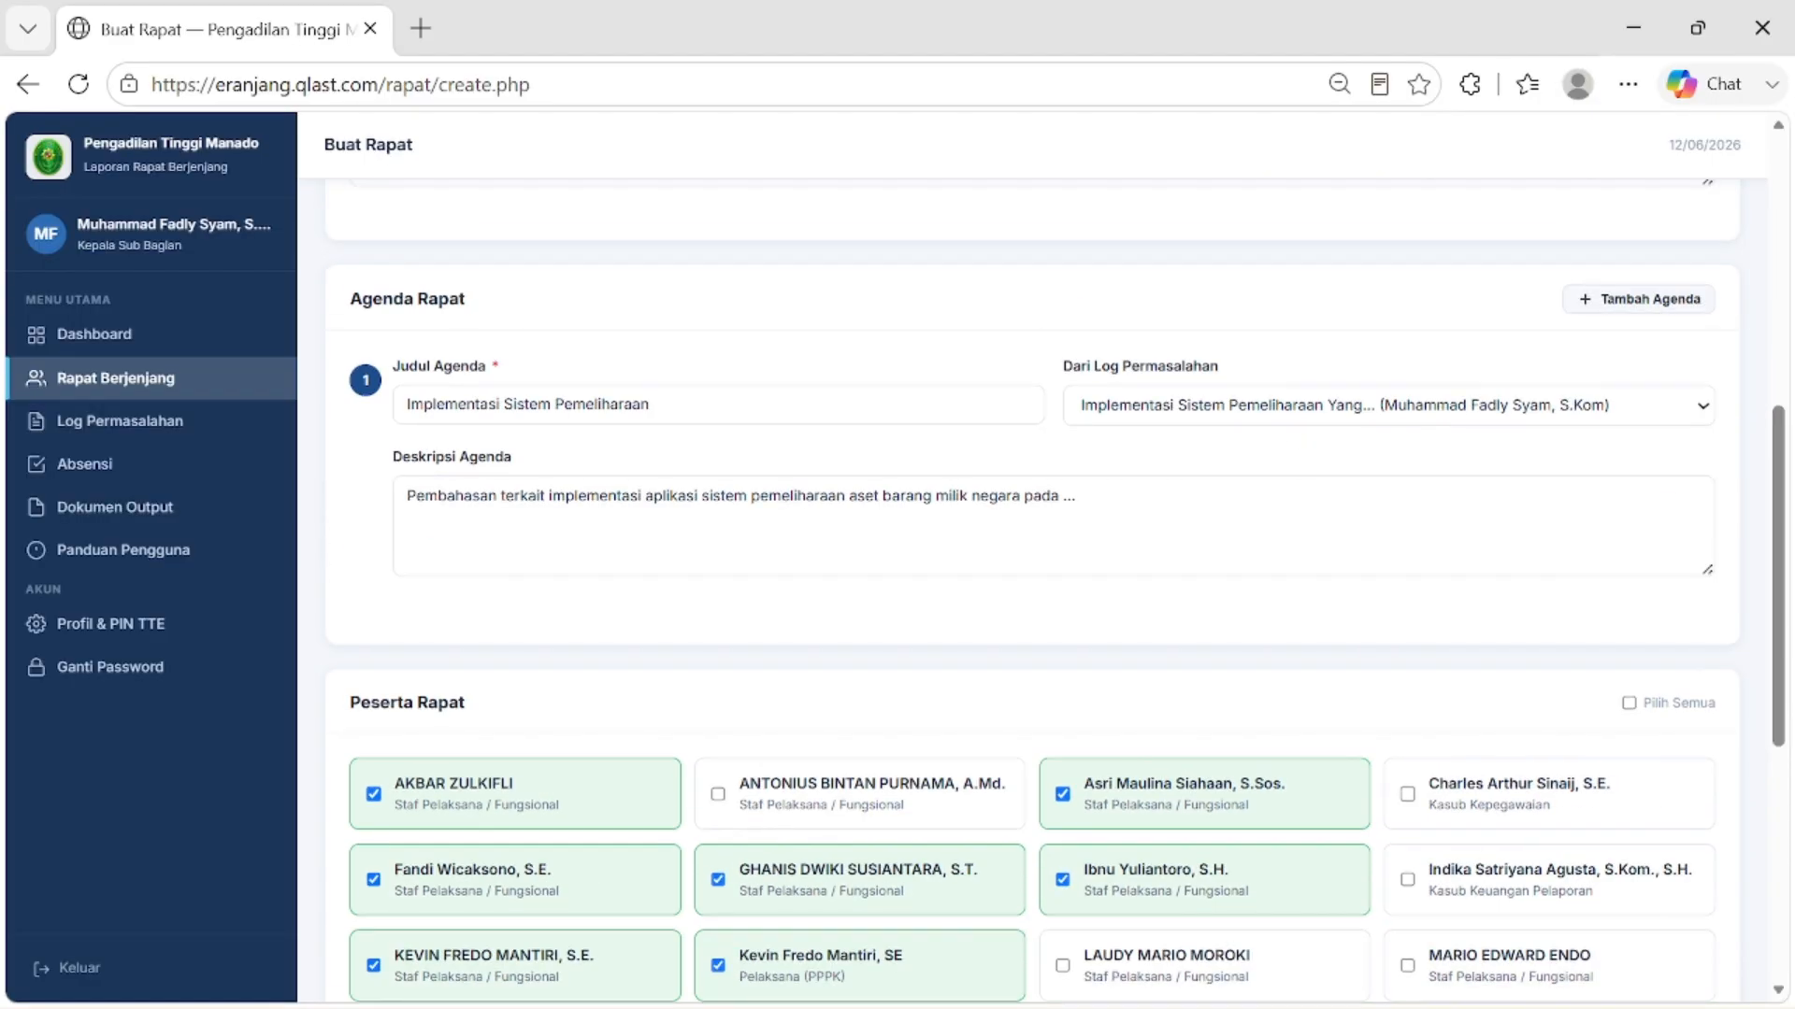
pyautogui.scroll(-5, 472, 444)
pyautogui.scroll(5, 472, 444)
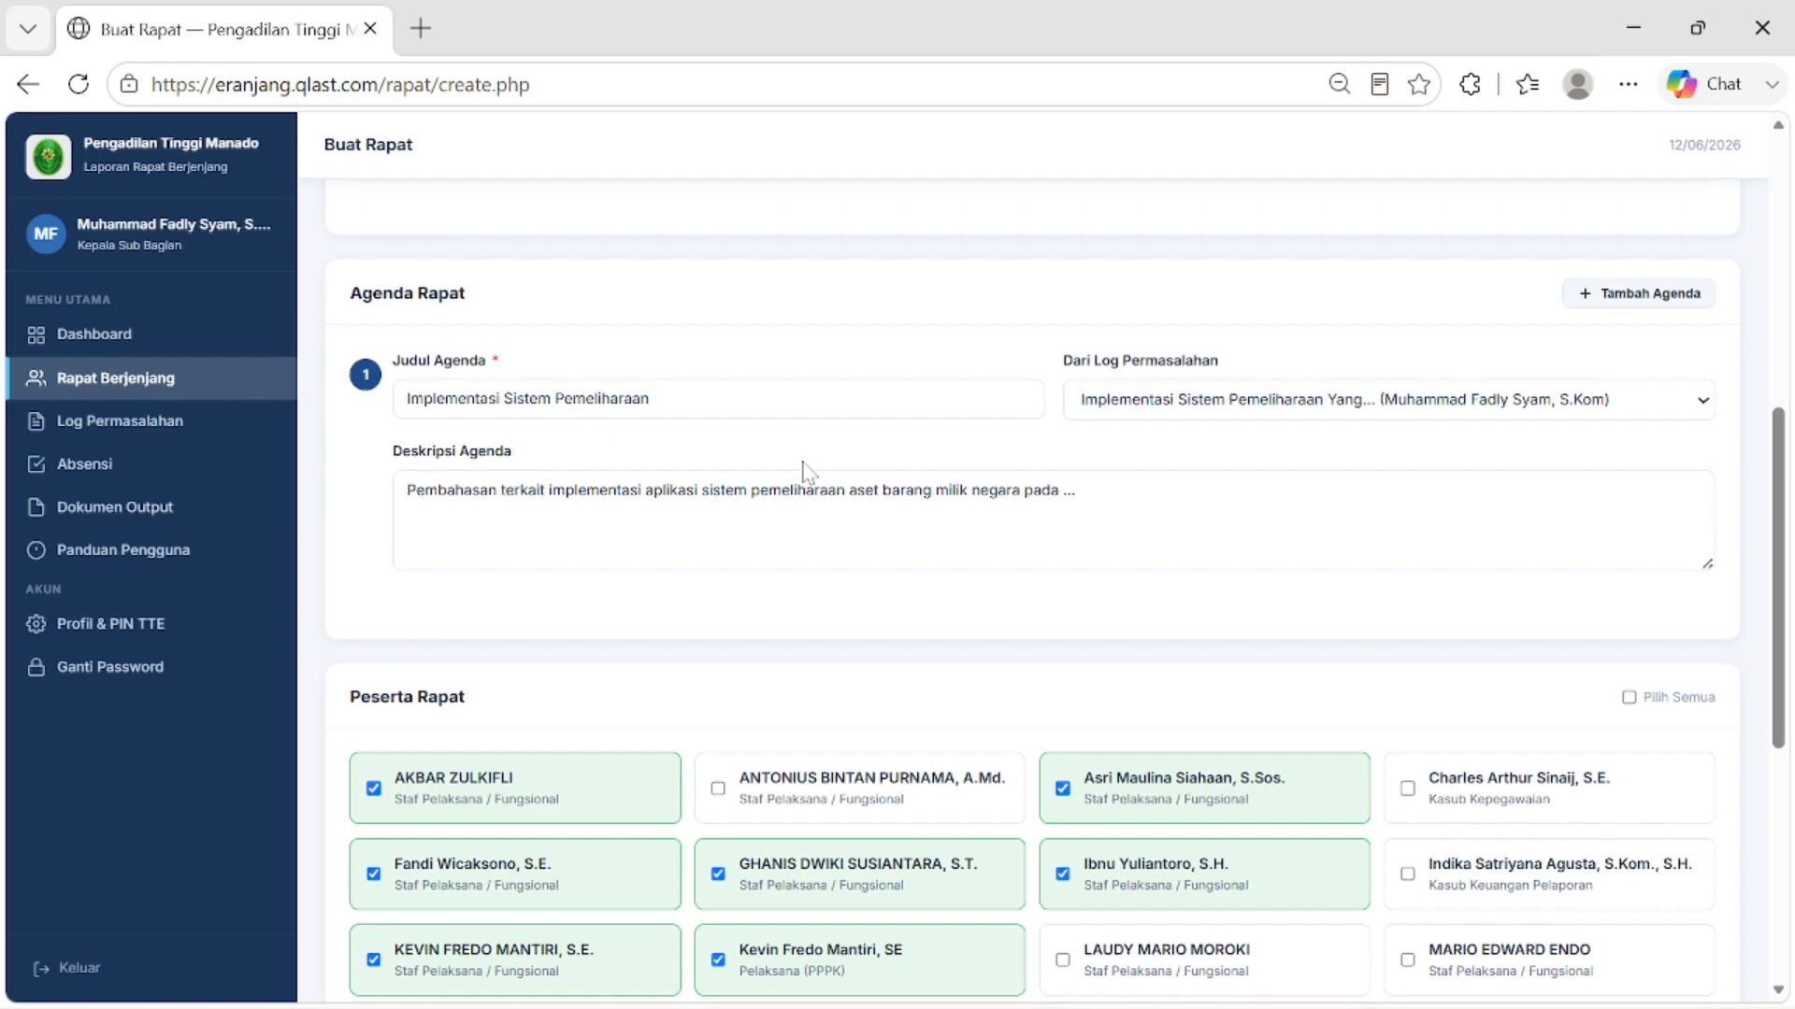
pyautogui.scroll(-6, 805, 472)
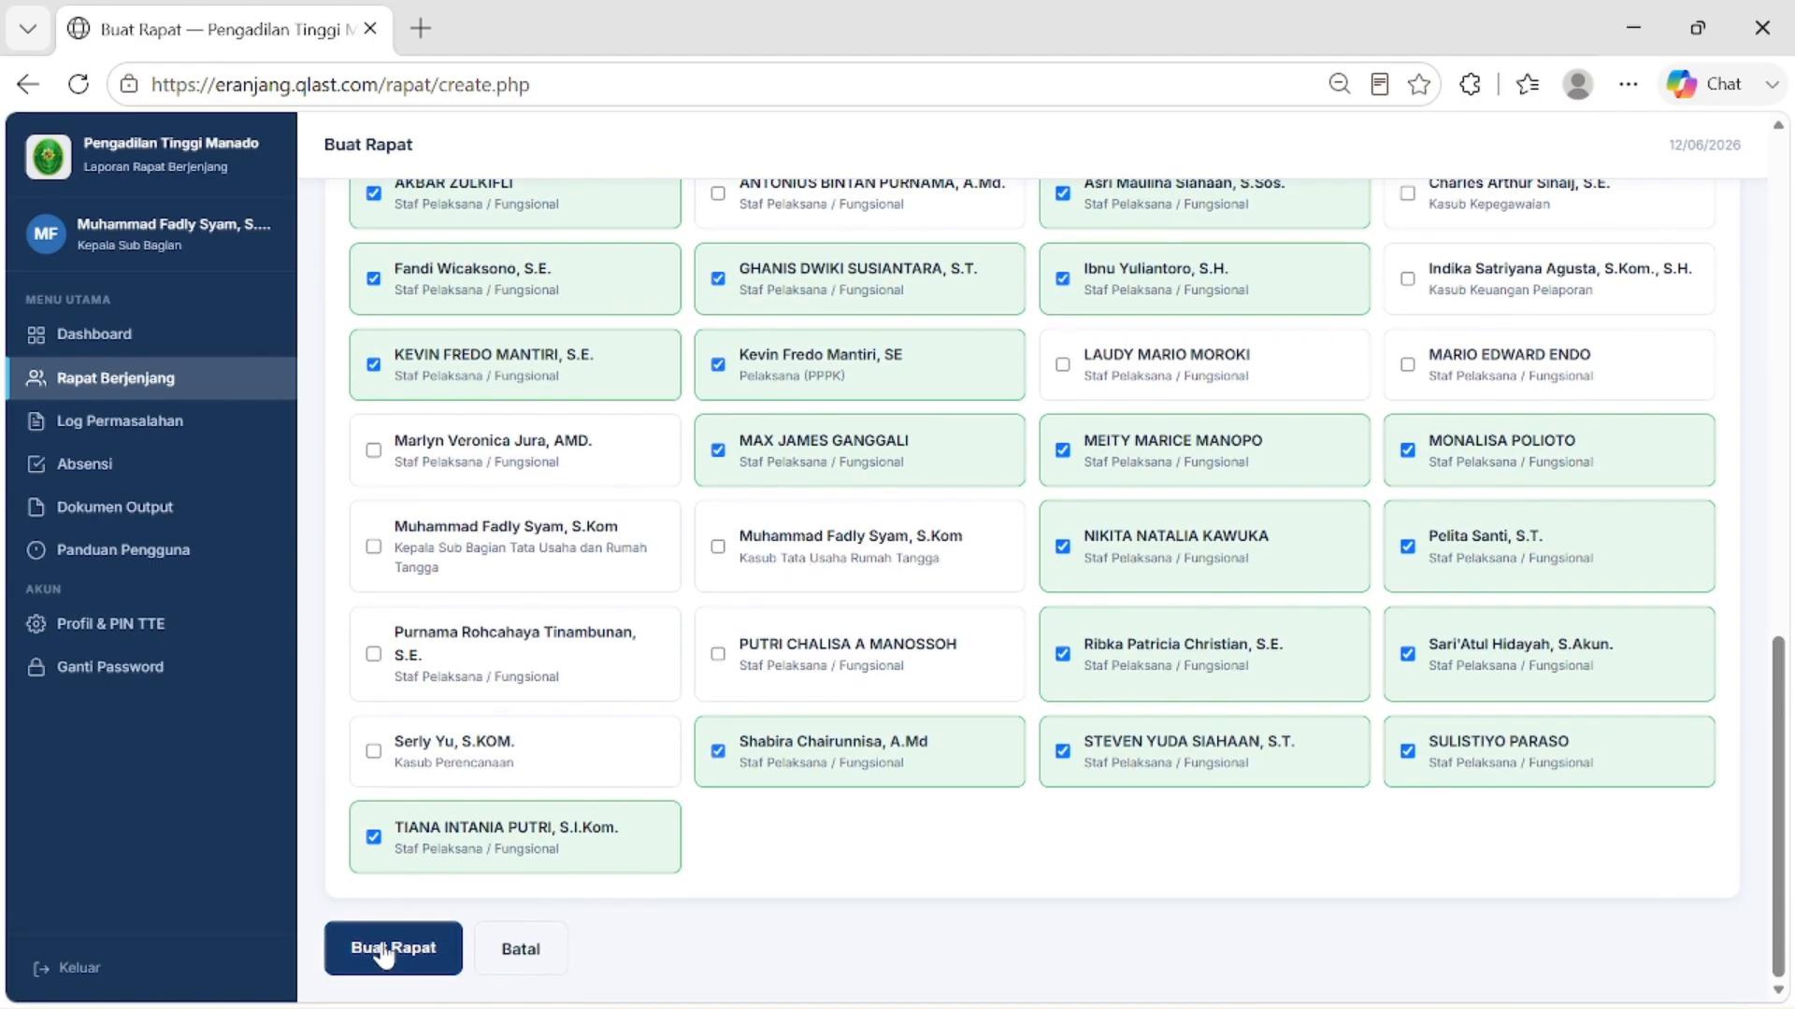
pyautogui.click(384, 951)
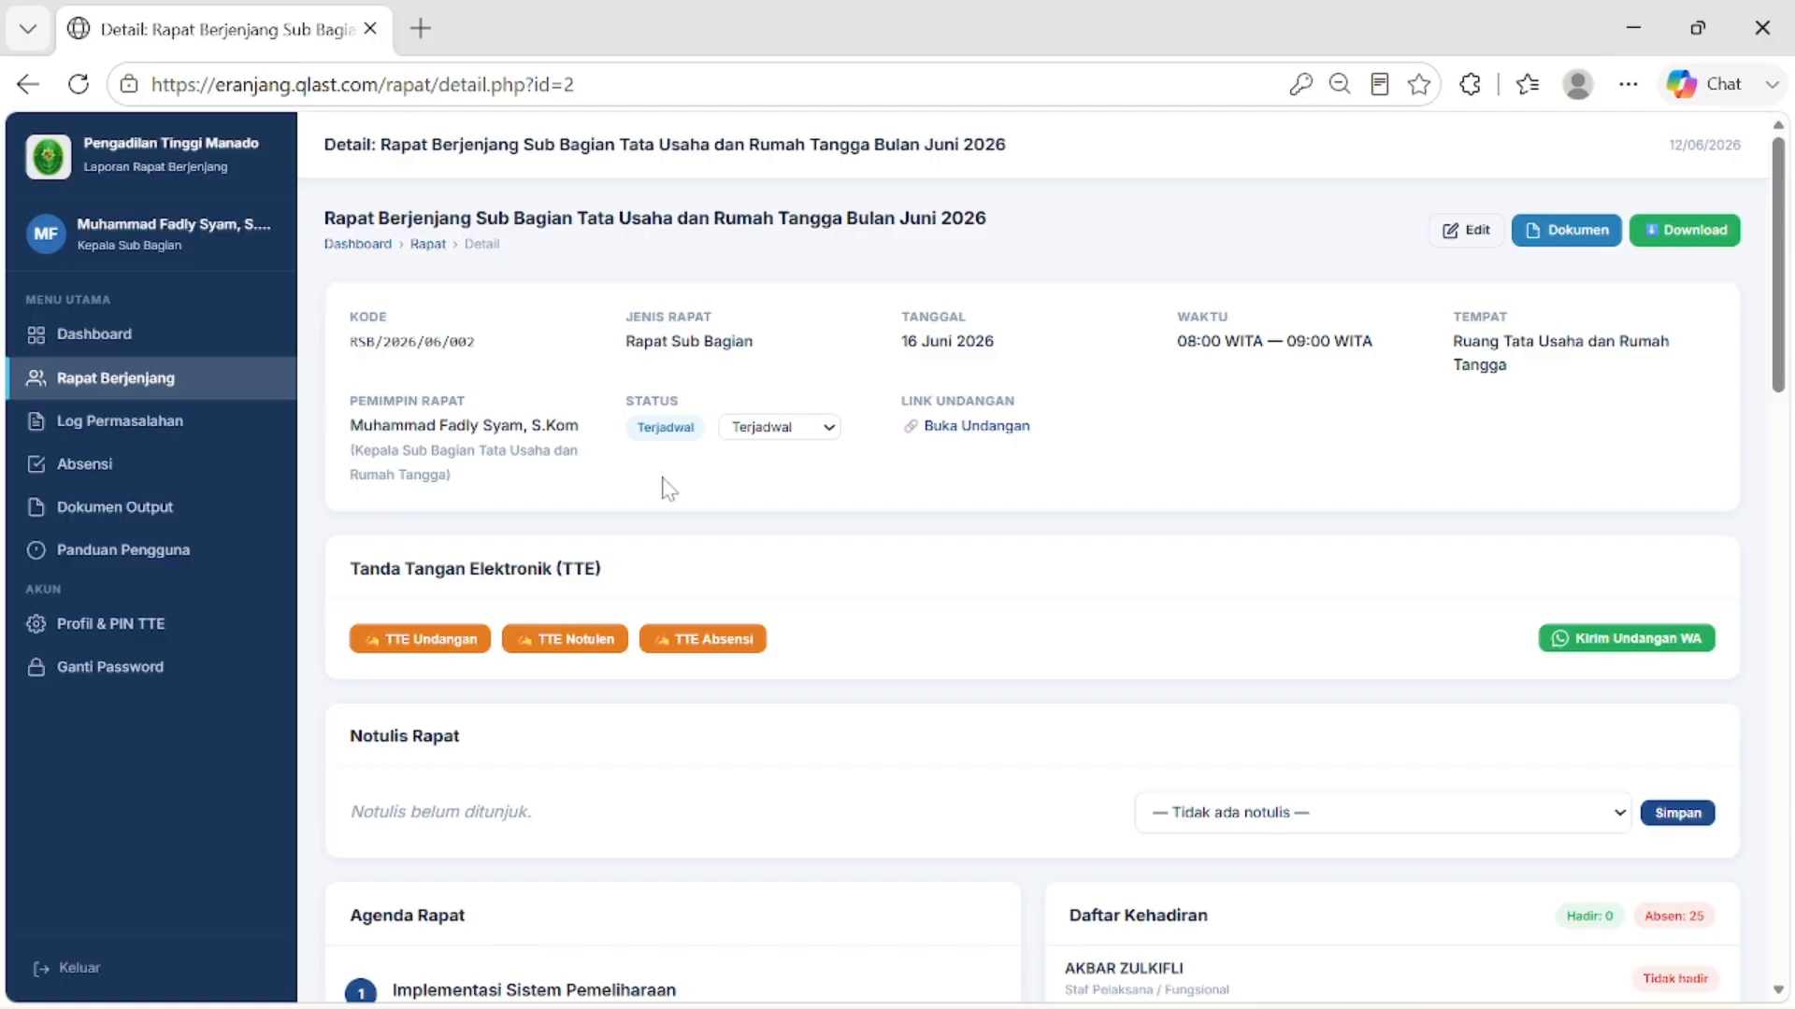
# Step: Electronically sign the meeting's invitation (TTE Undangan) with the PIN TTE, declining the browser's offer to update the saved password
pyautogui.click(436, 643)
pyautogui.write('••')
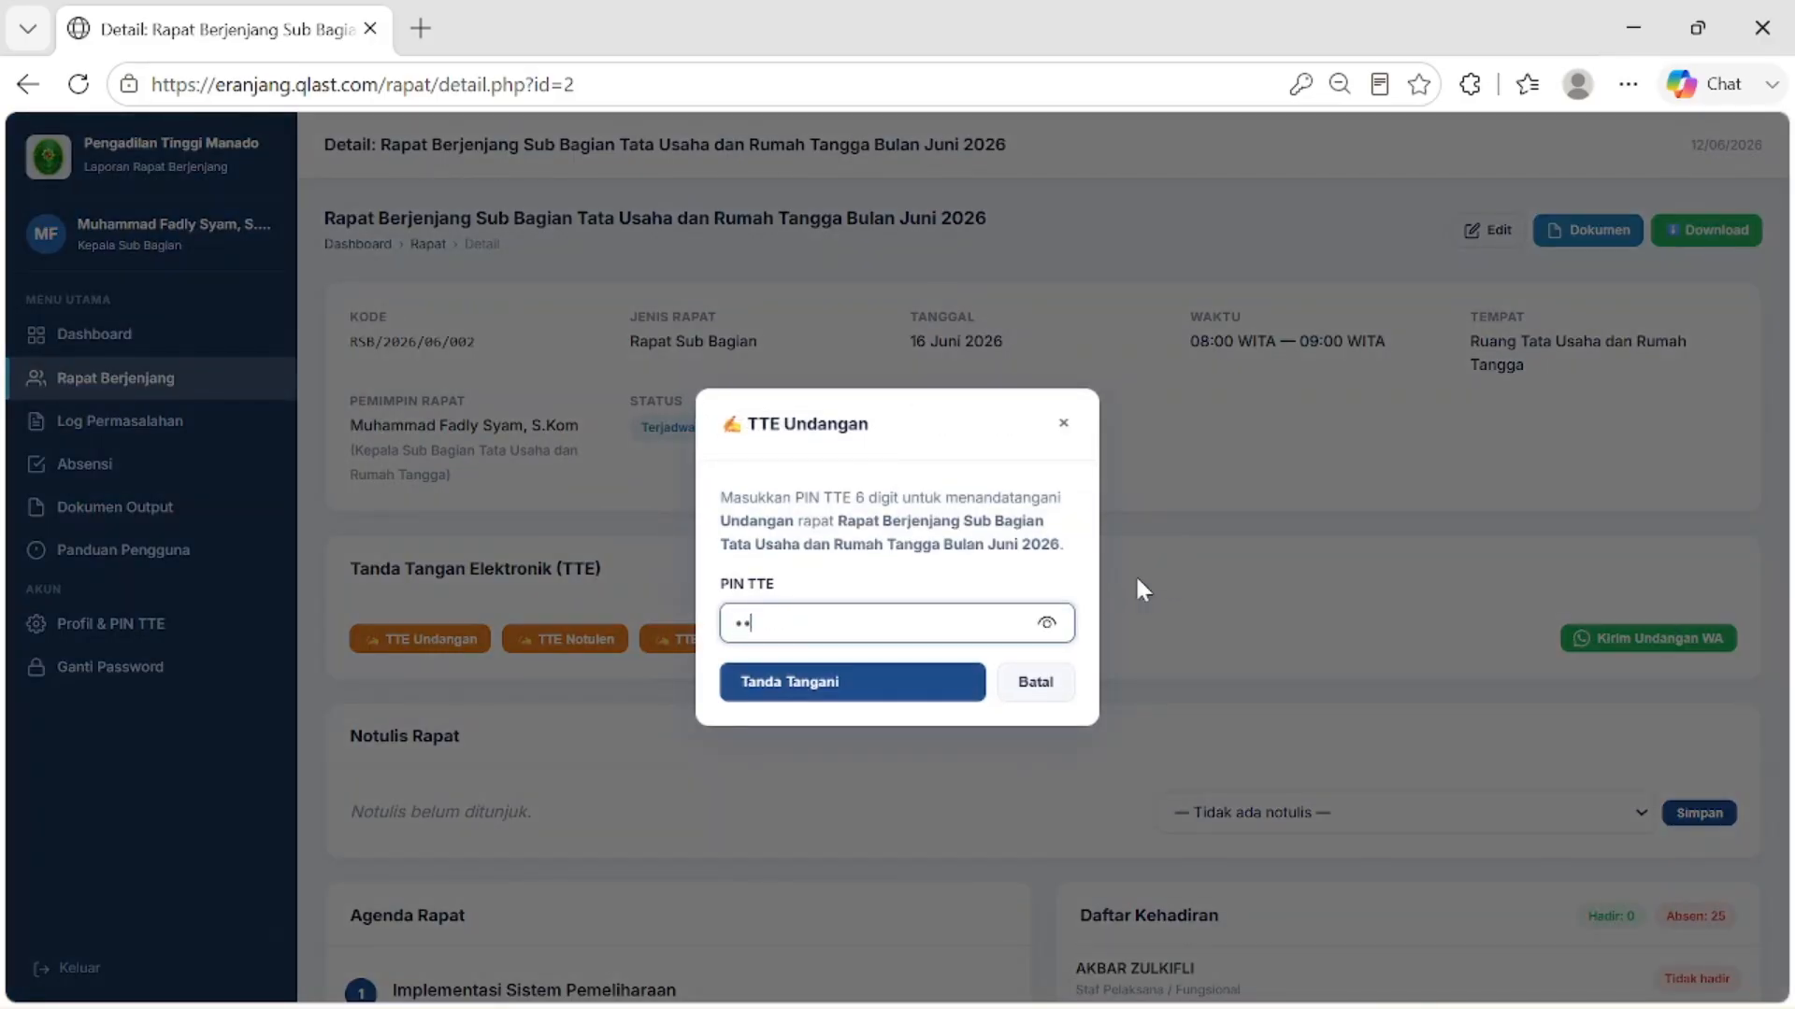
pyautogui.write('••••')
pyautogui.click(851, 687)
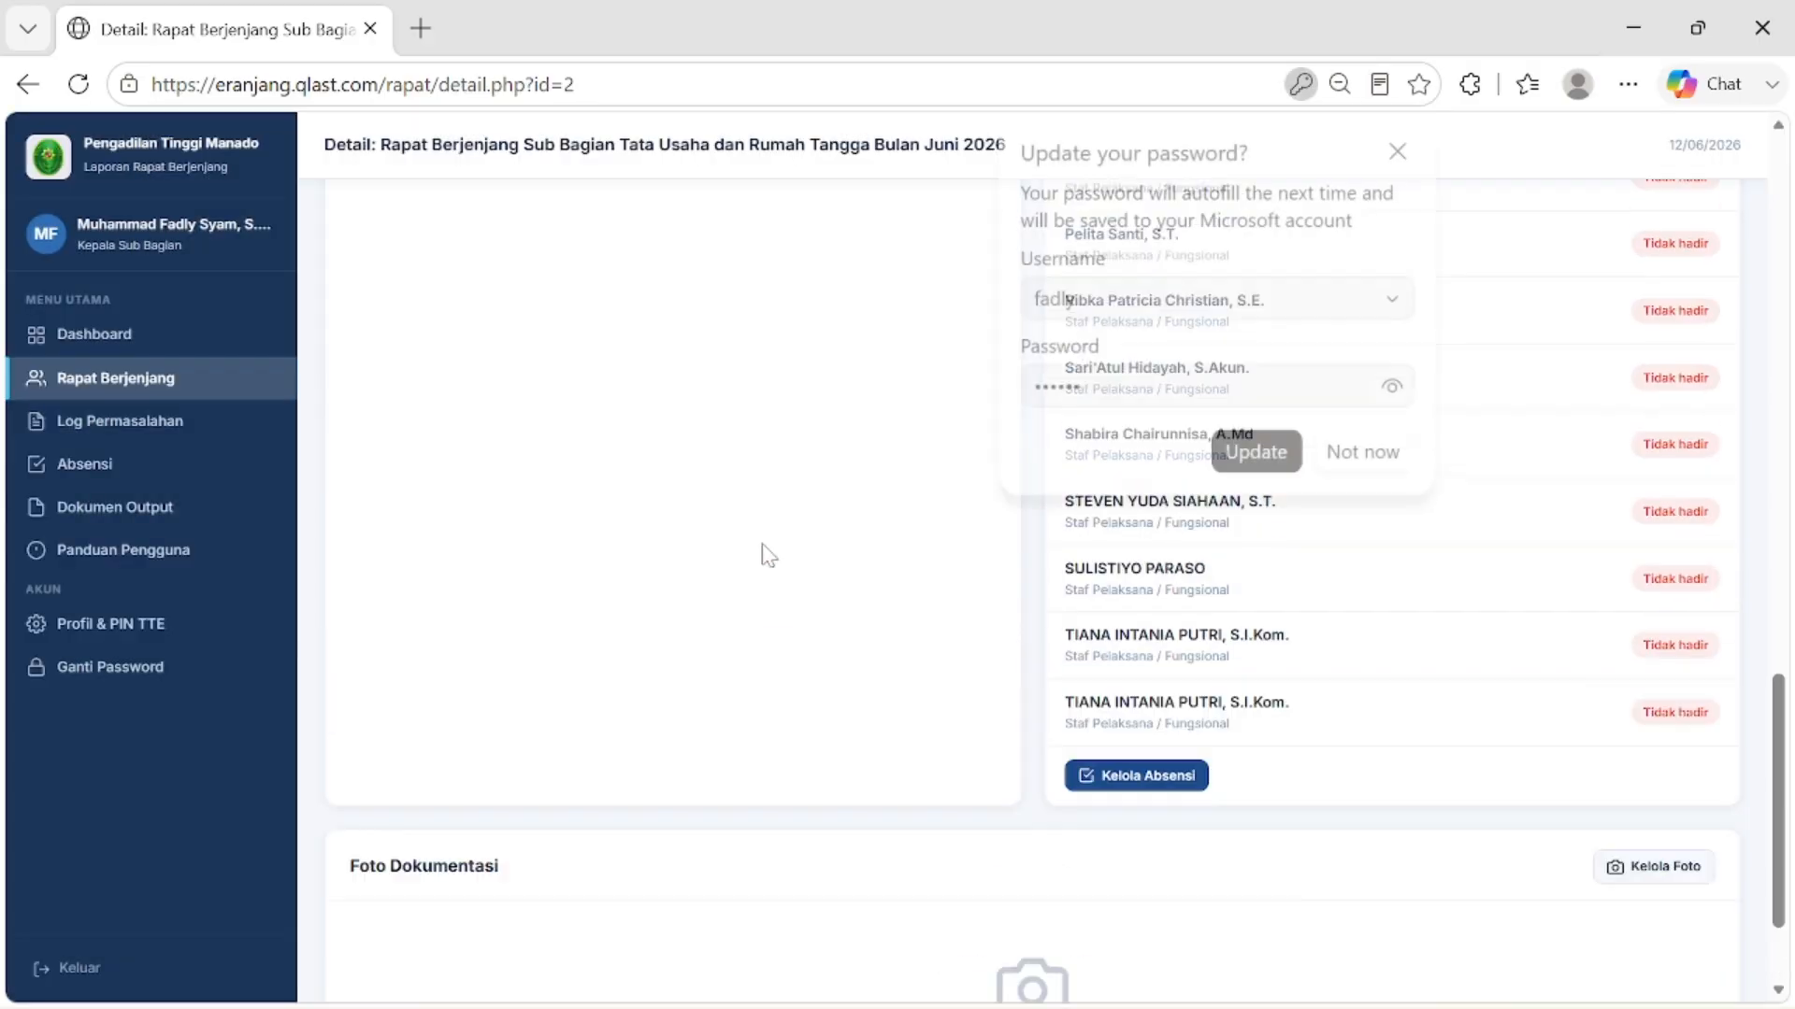
pyautogui.click(1386, 467)
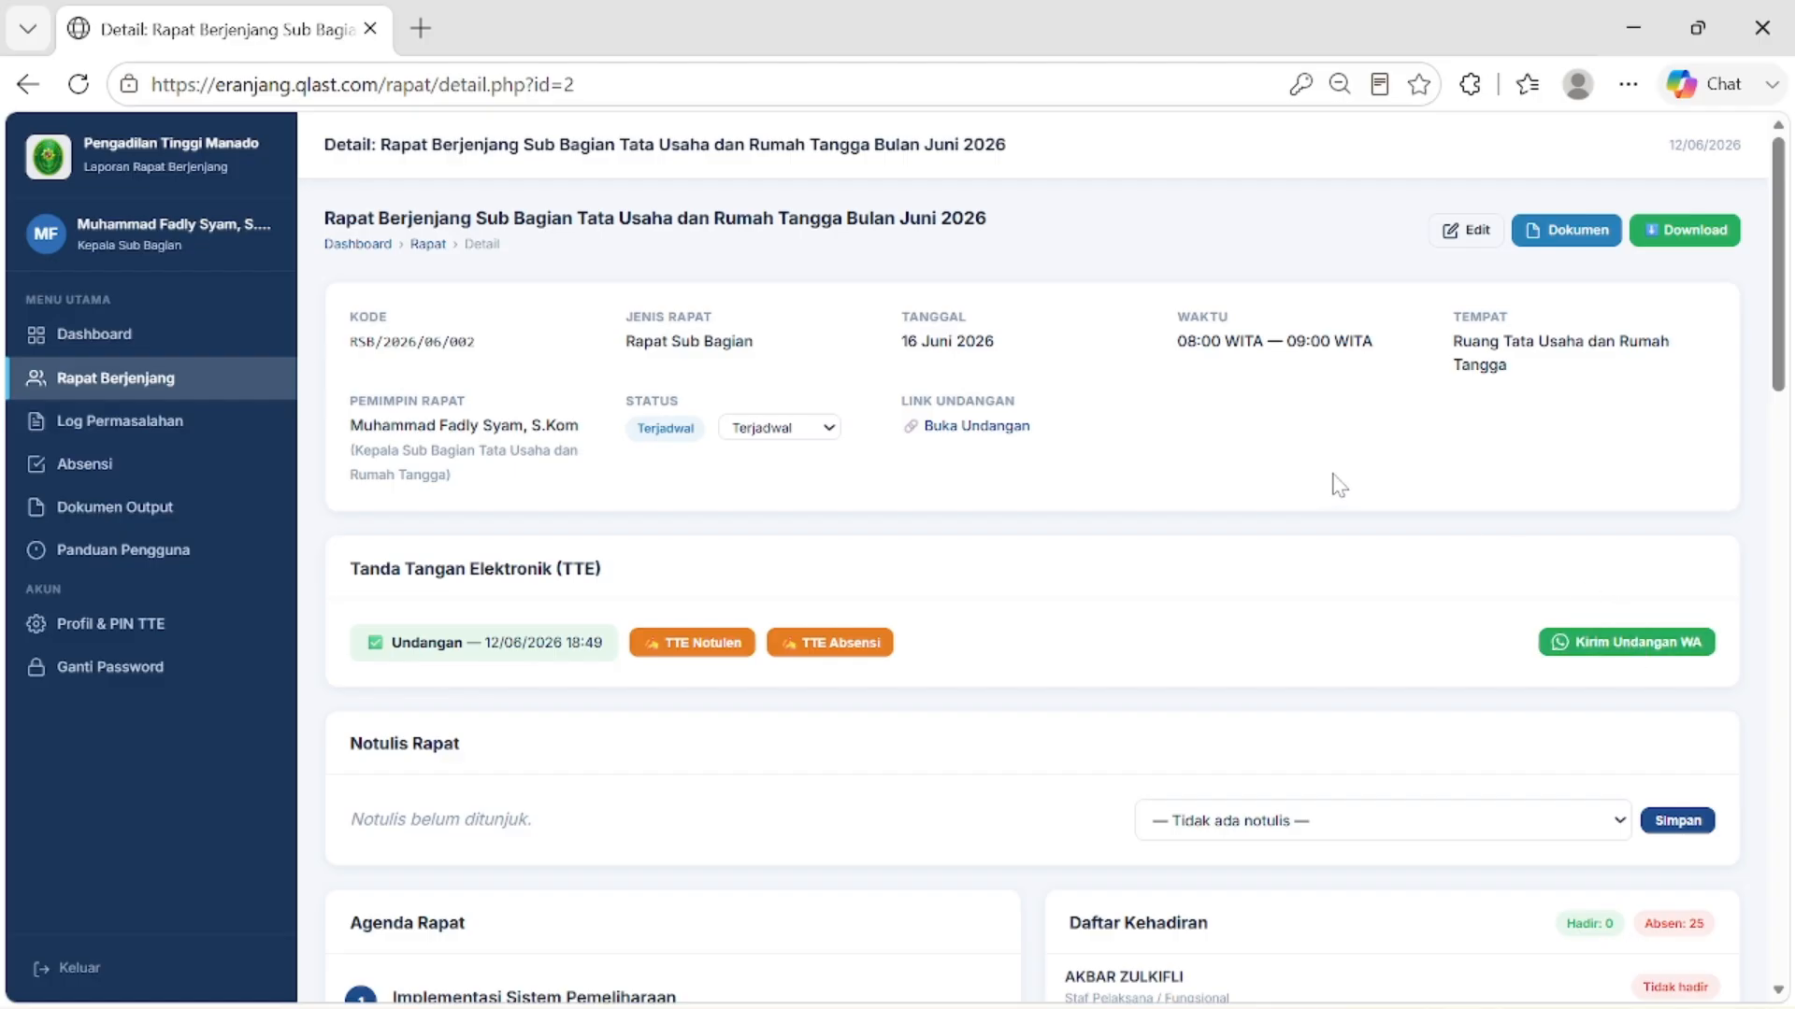
# Step: Open the meeting's invitation link and review its schedule, agenda, expanded participant list and signature section
pyautogui.click(963, 436)
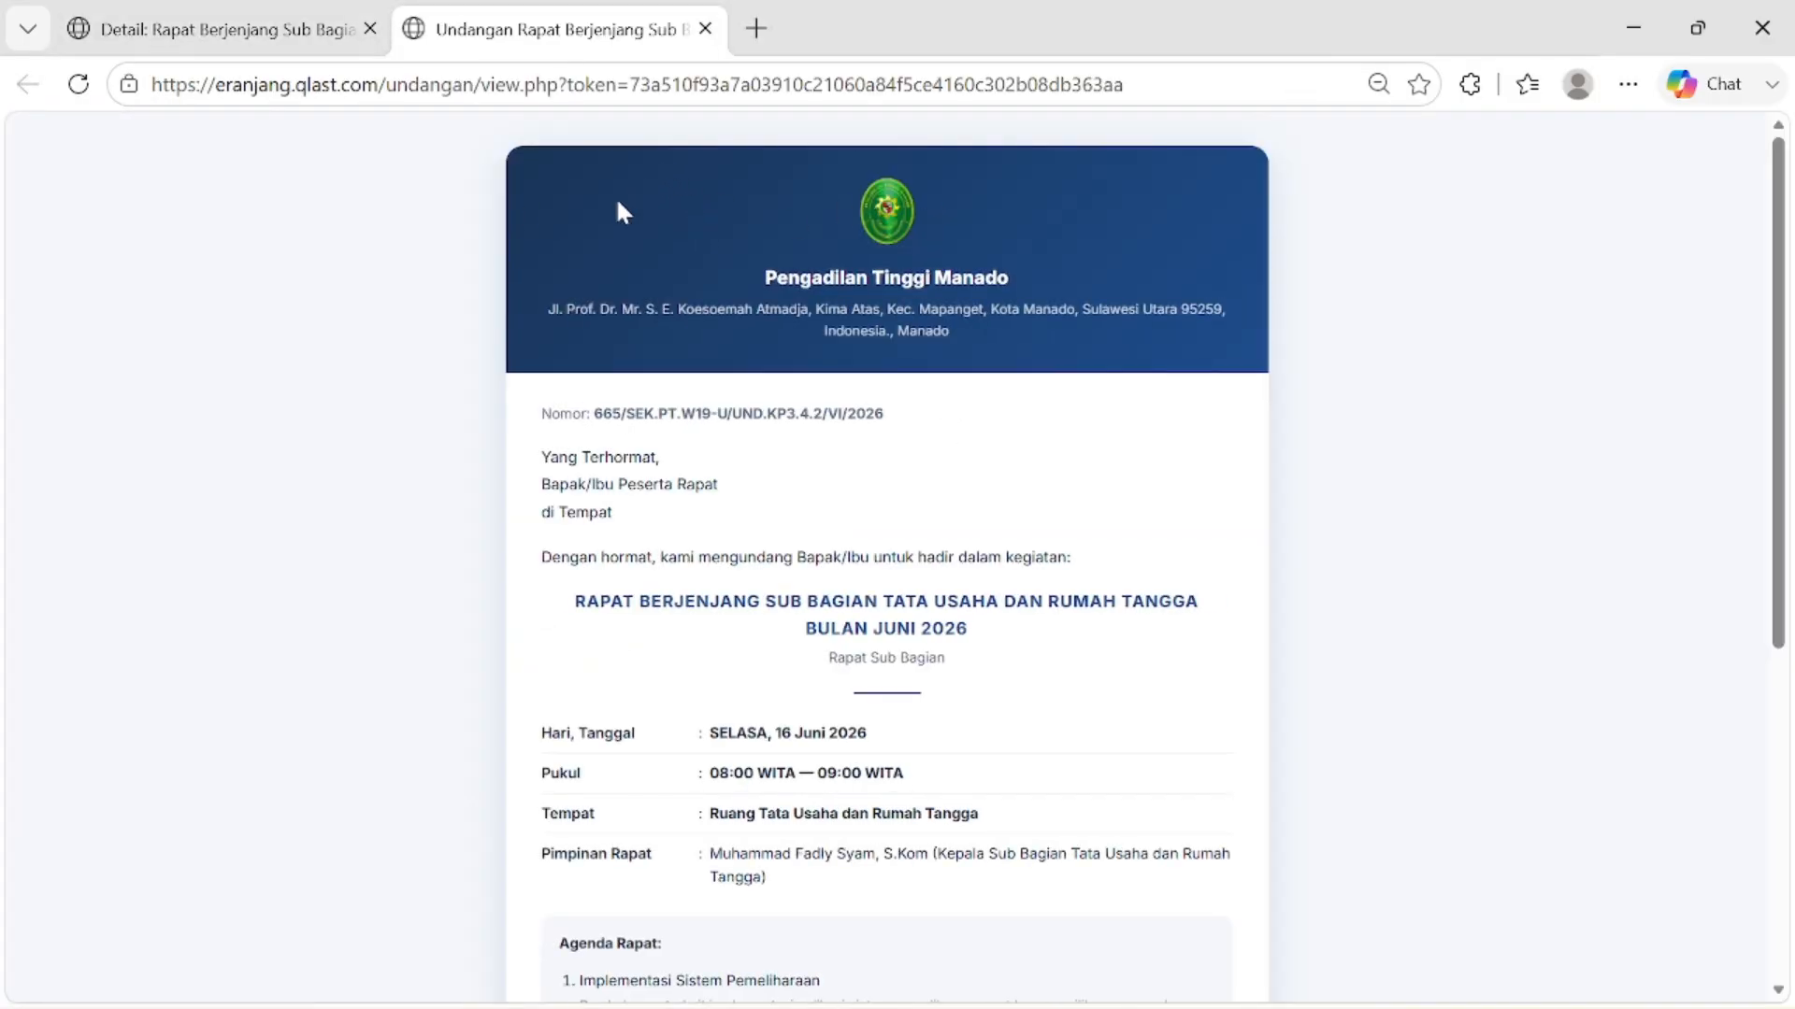
pyautogui.scroll(-6, 783, 423)
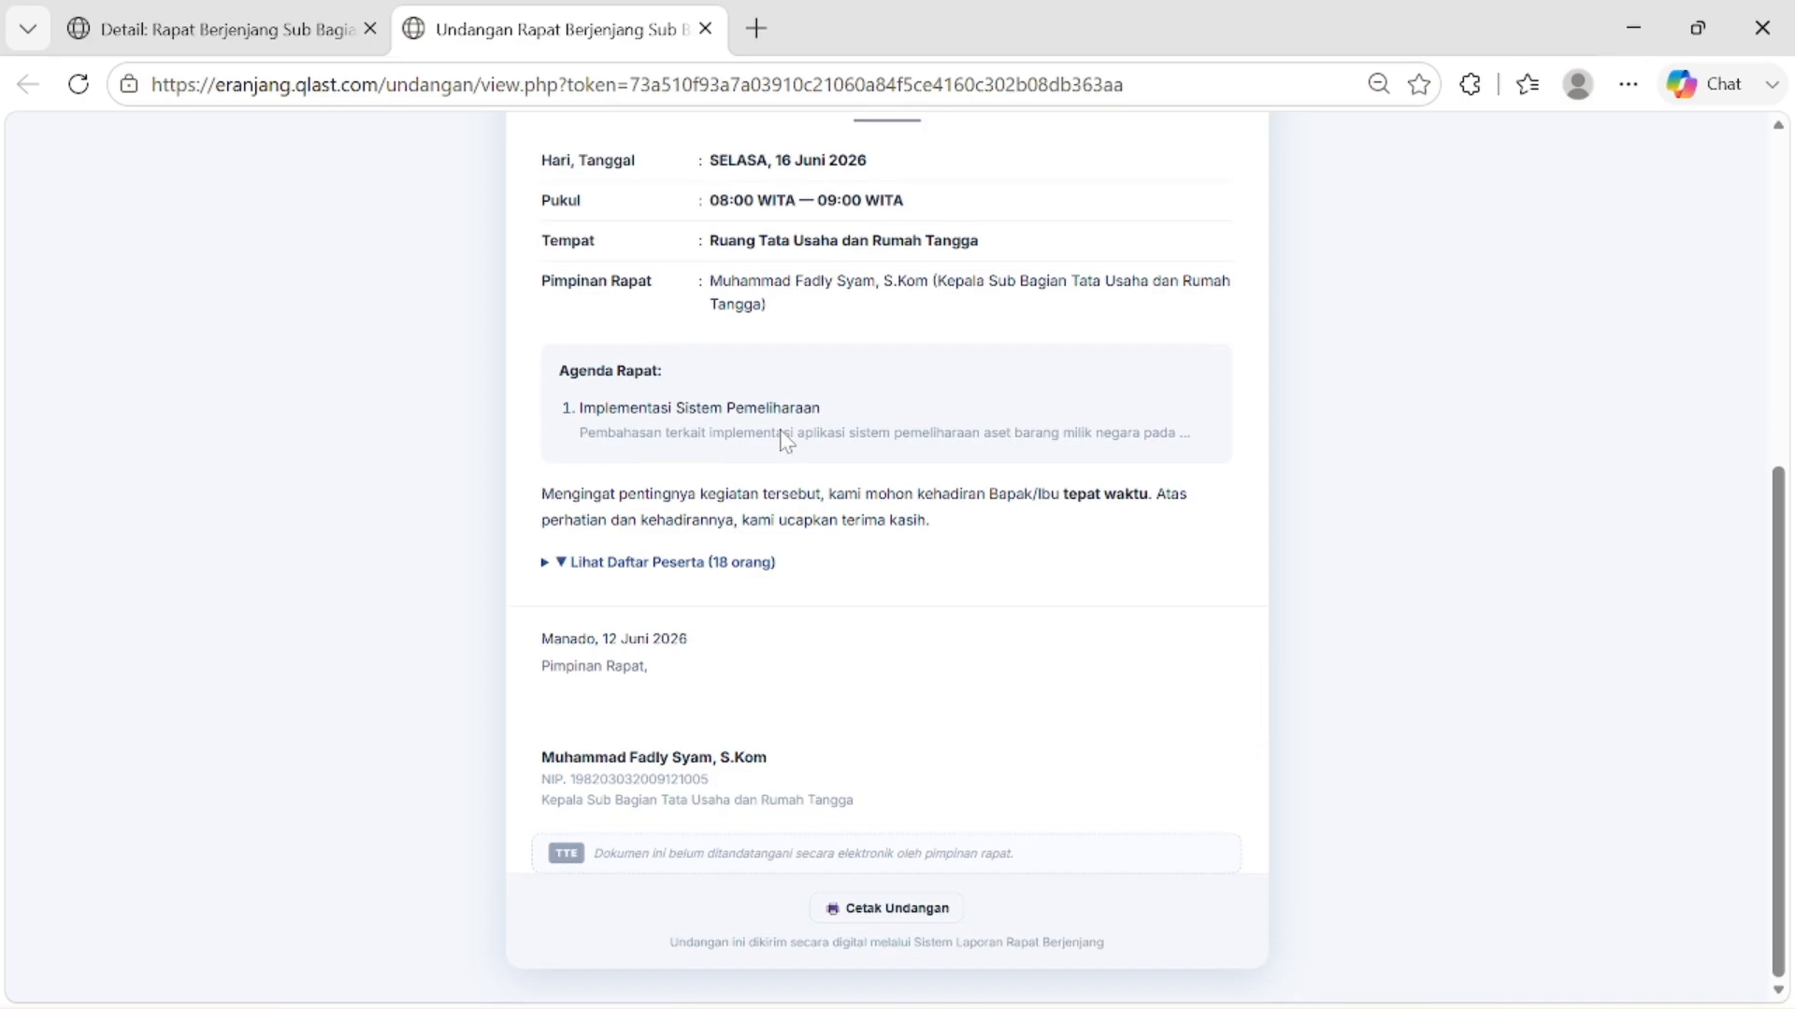
pyautogui.scroll(5, 570, 346)
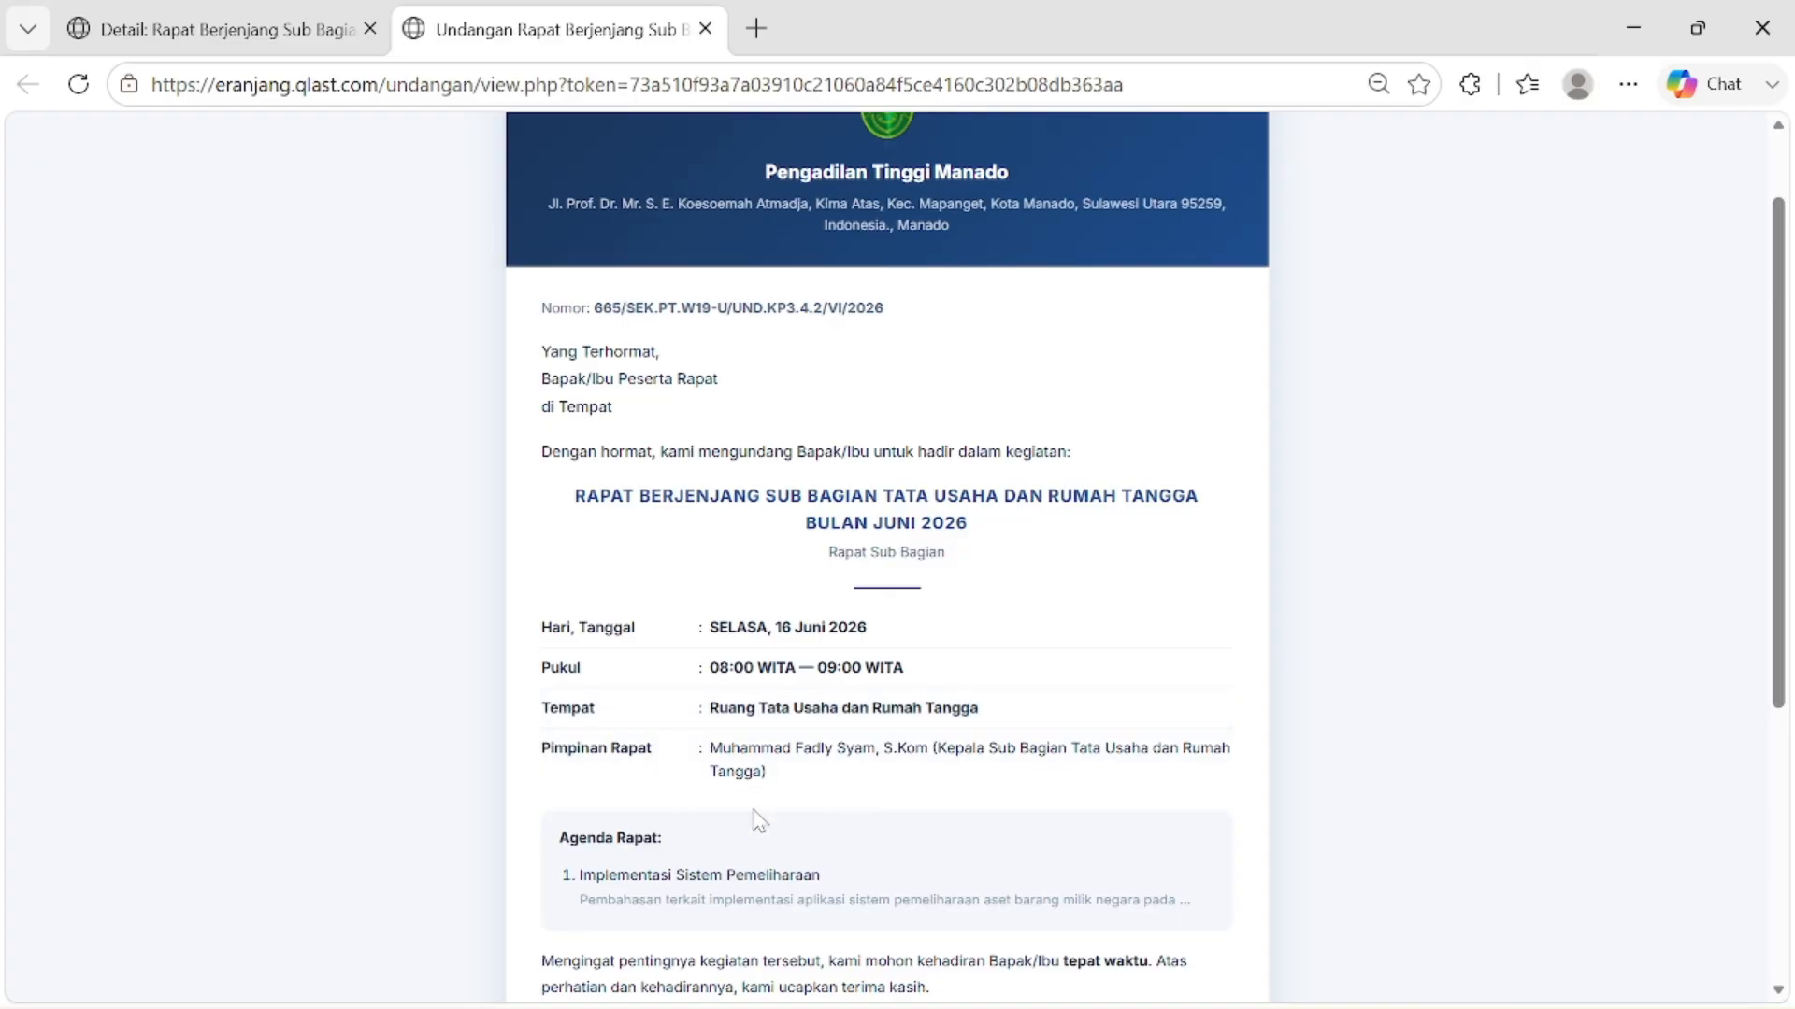
pyautogui.scroll(-5, 749, 817)
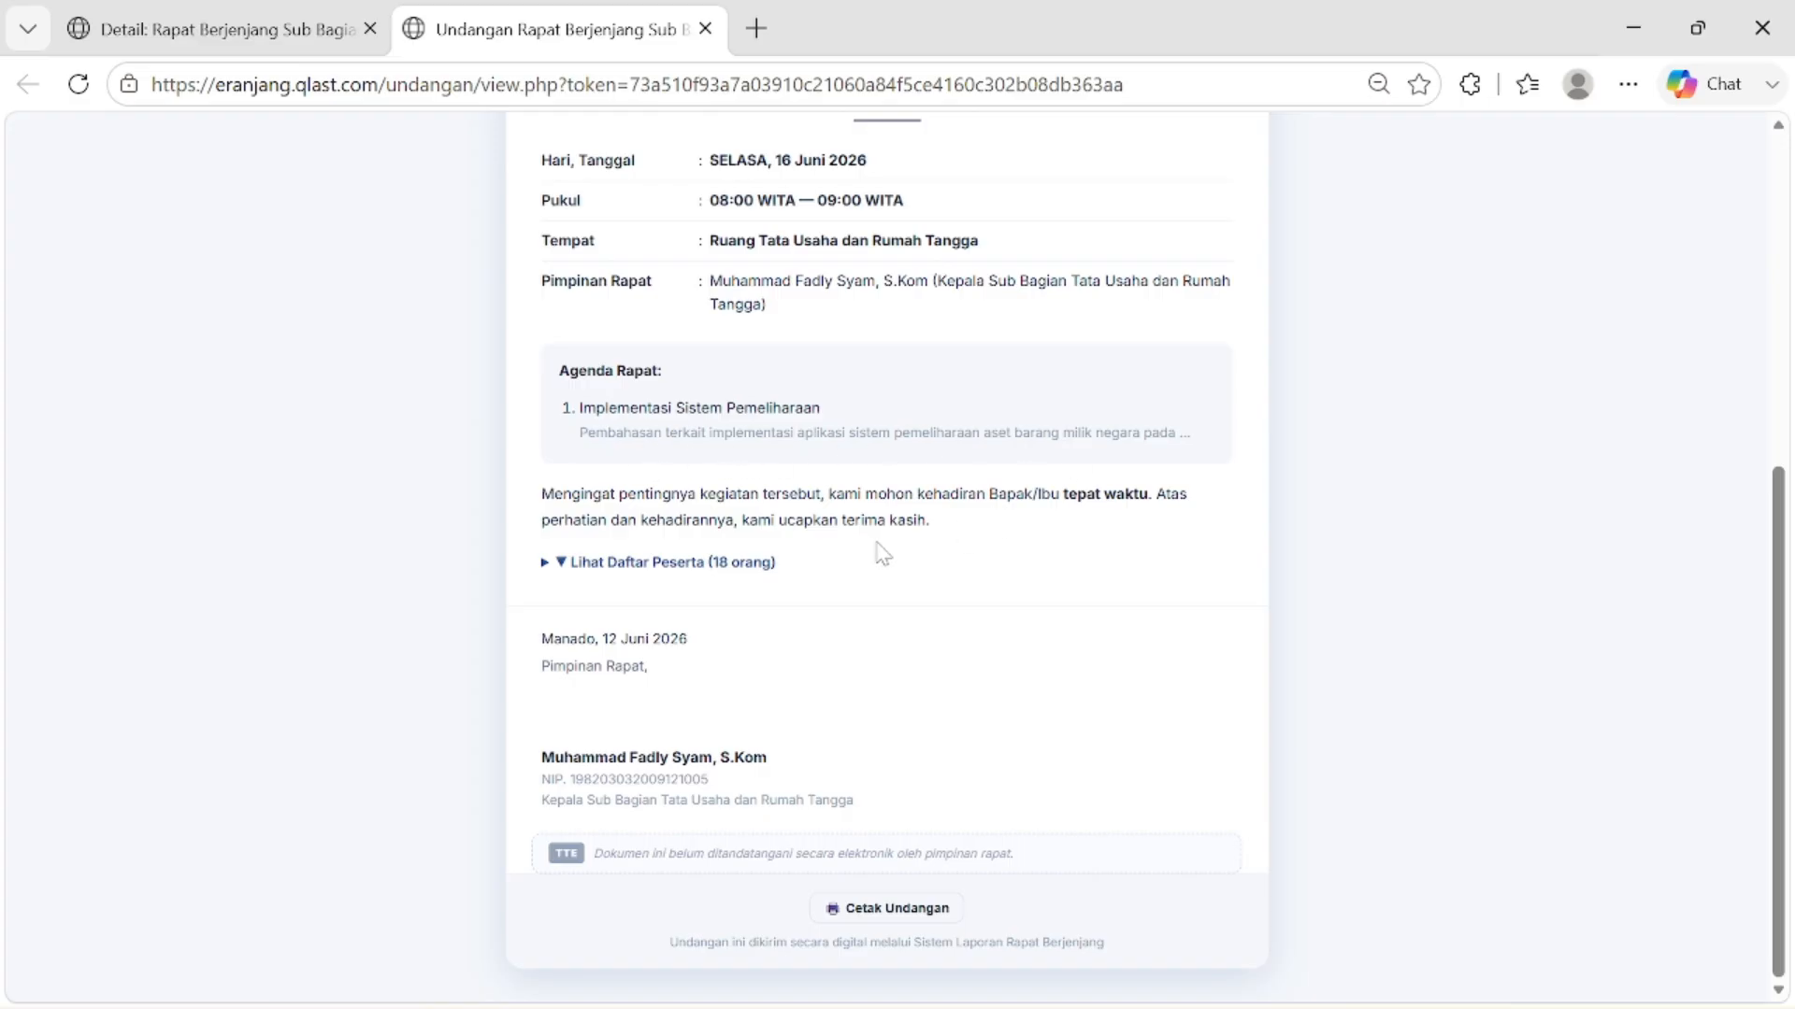
pyautogui.click(637, 566)
pyautogui.scroll(-3, 845, 549)
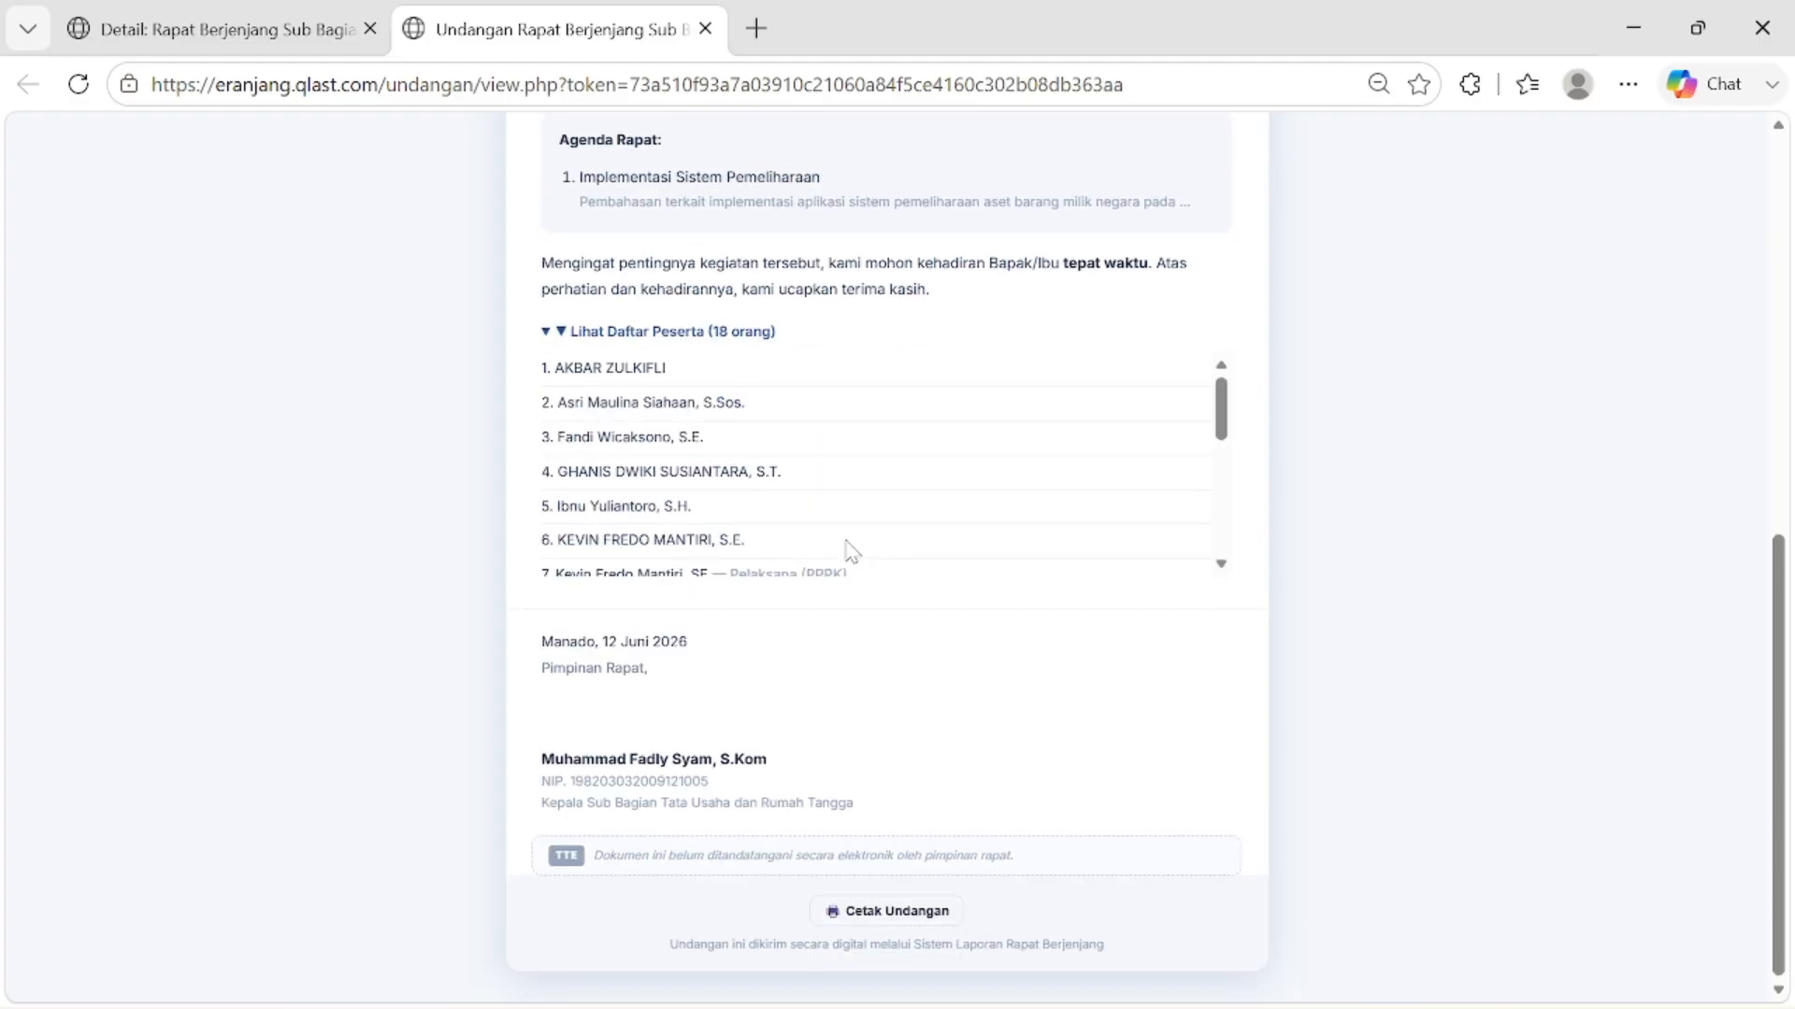
pyautogui.scroll(-2, 849, 548)
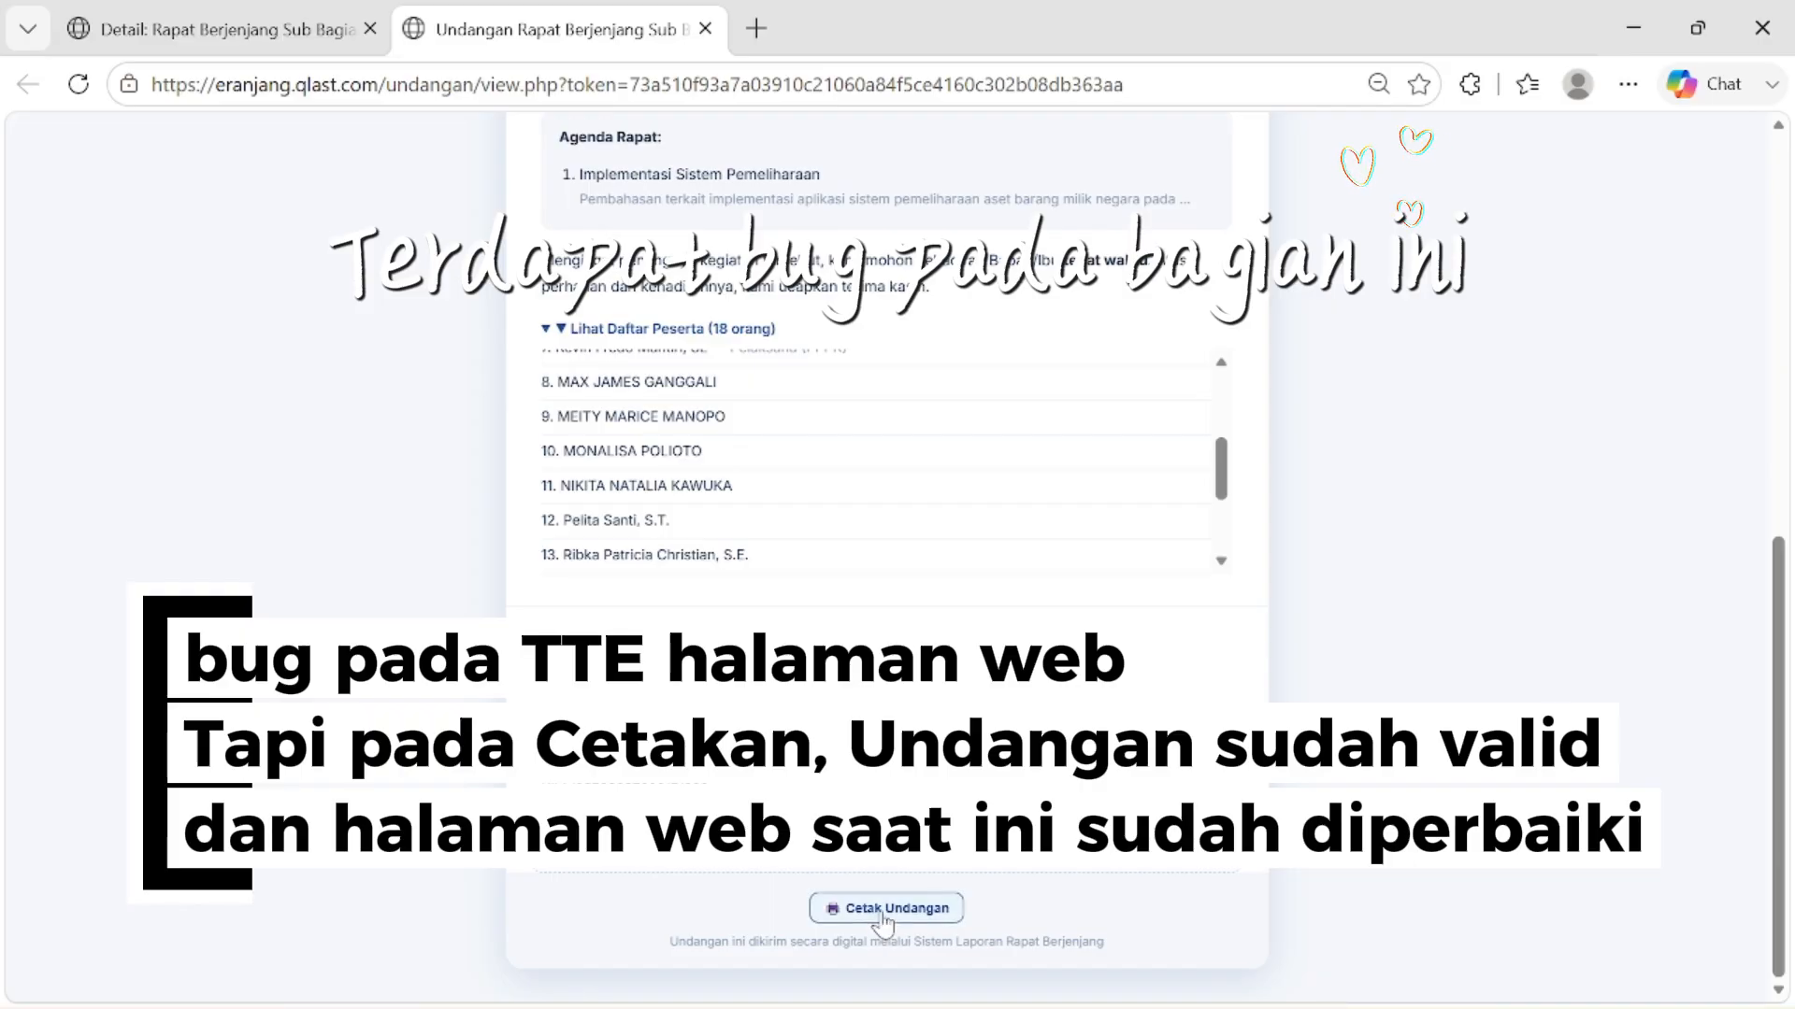
# Step: Open the invitation's print preview and examine its pages down to the signature block
pyautogui.click(888, 909)
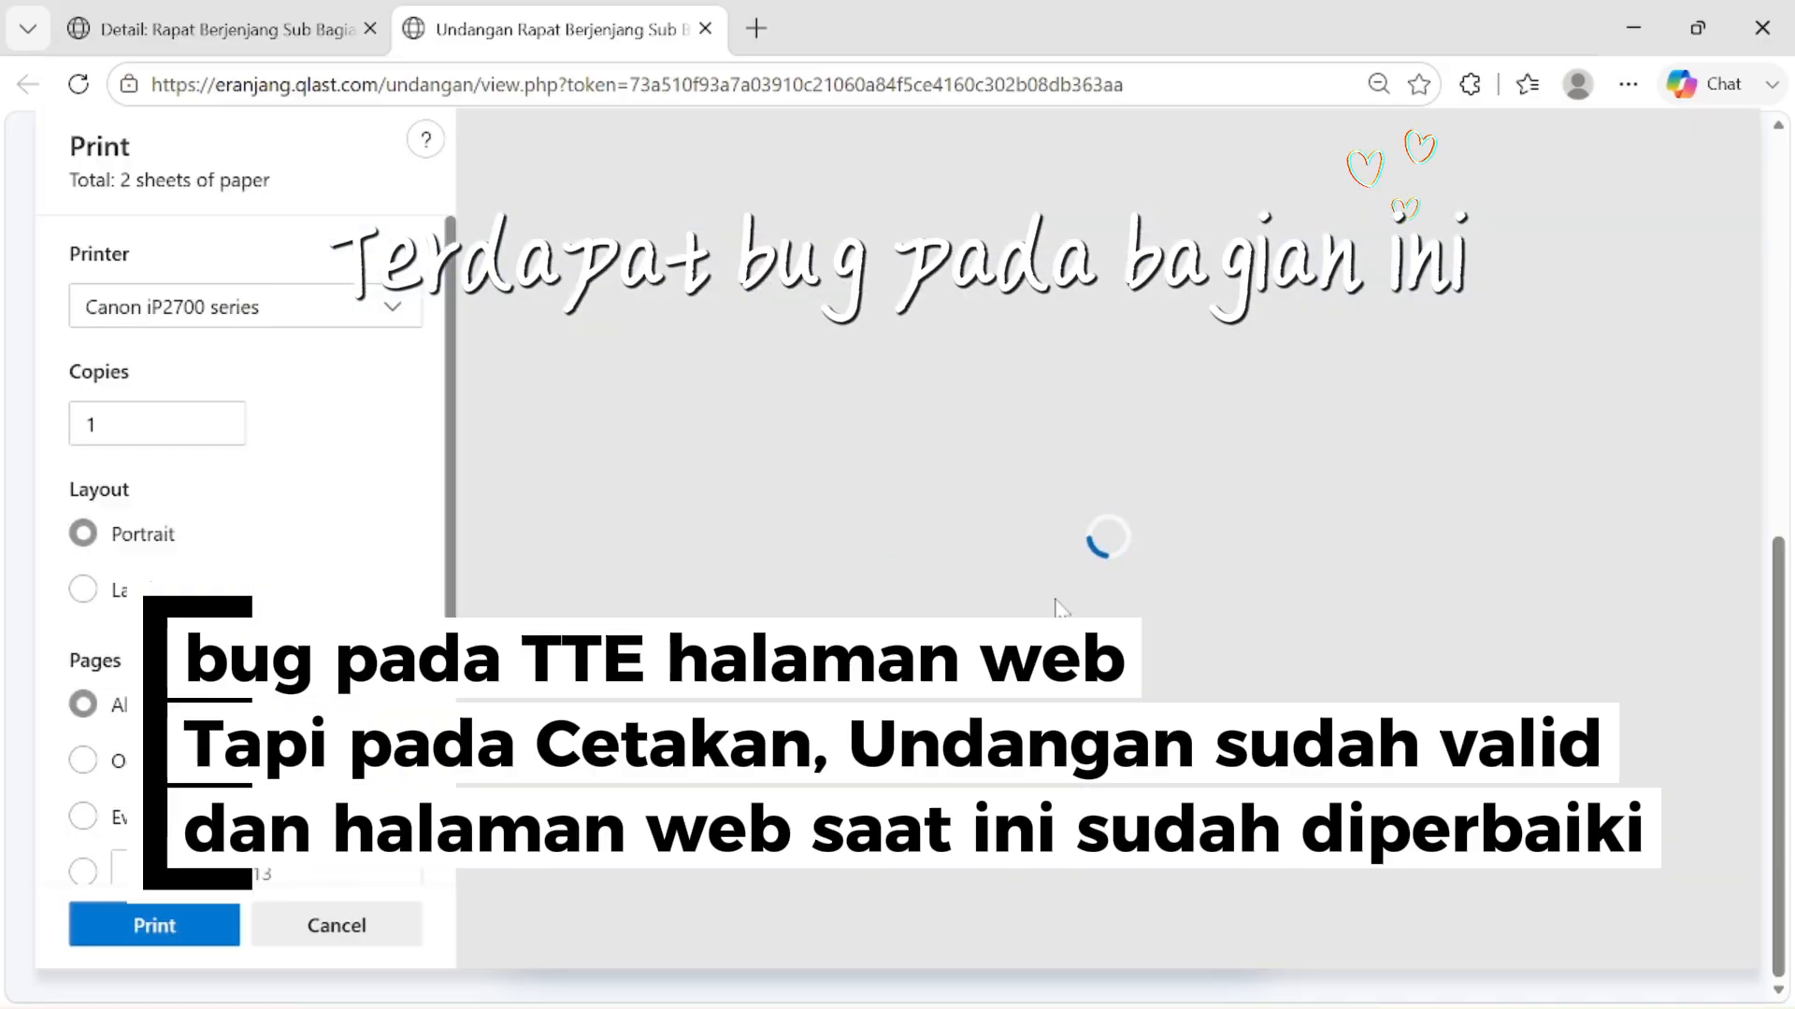
pyautogui.scroll(-10, 1008, 442)
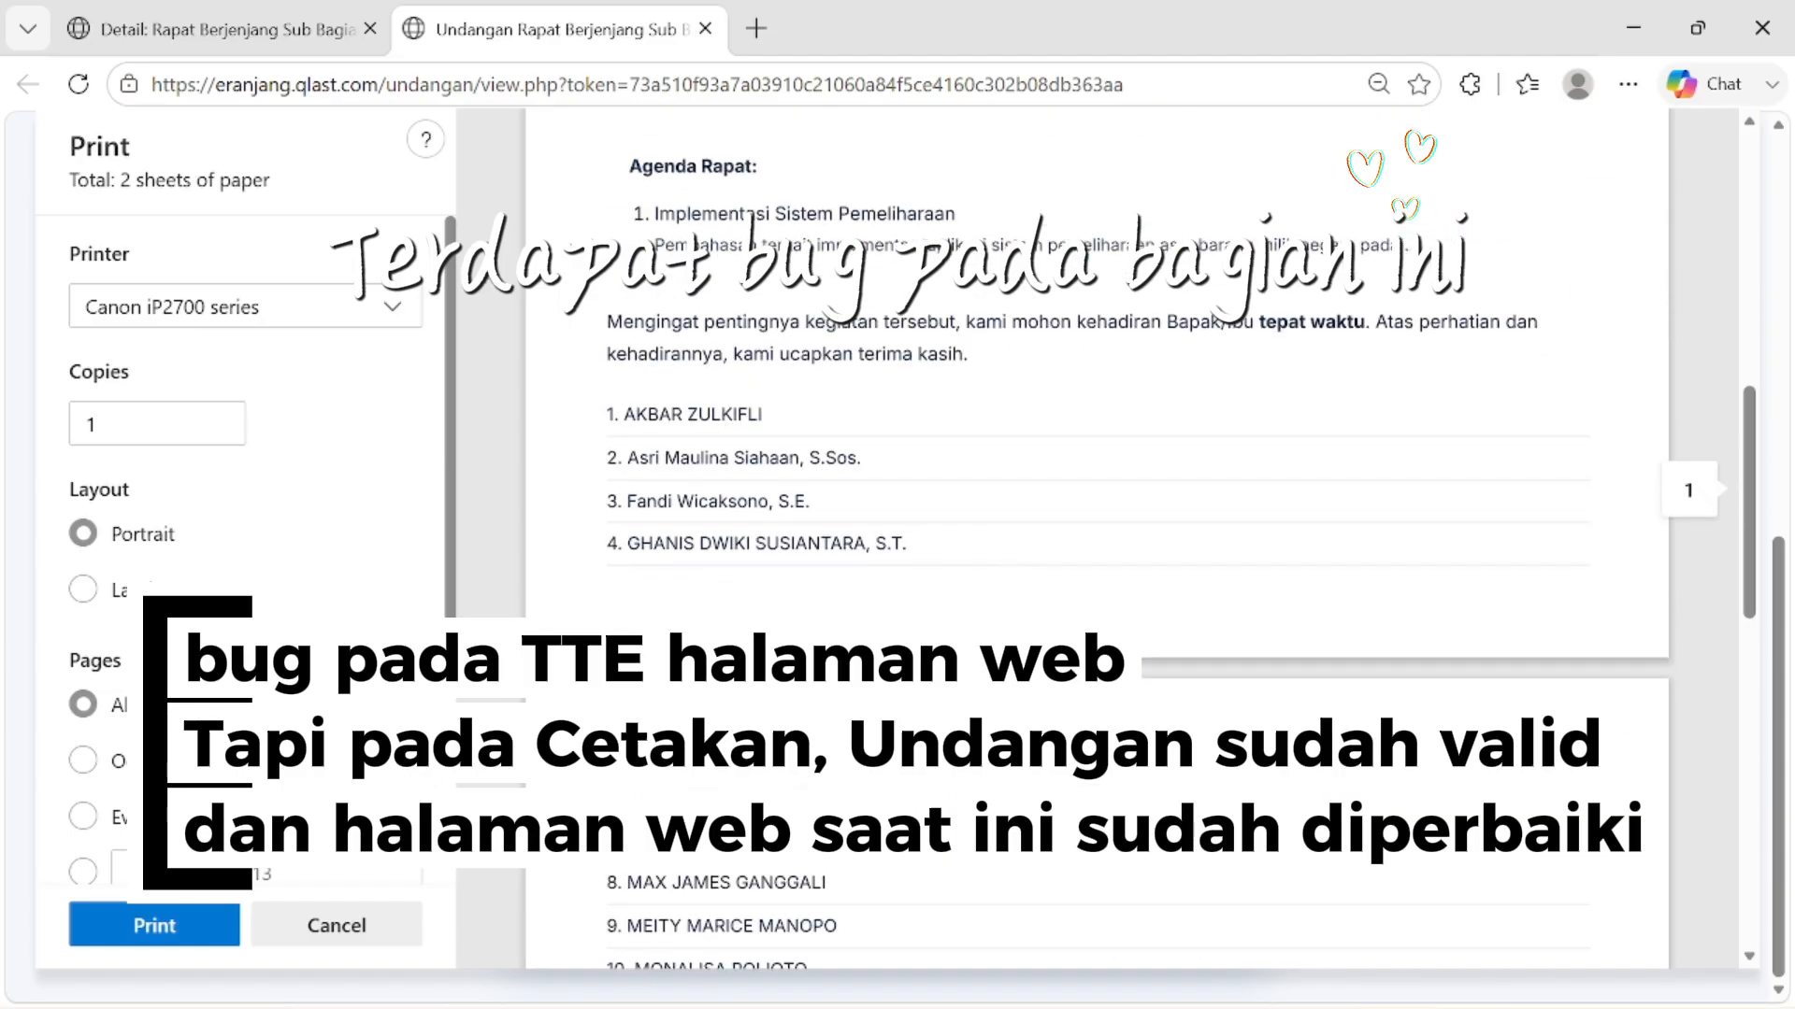
pyautogui.scroll(-6, 844, 589)
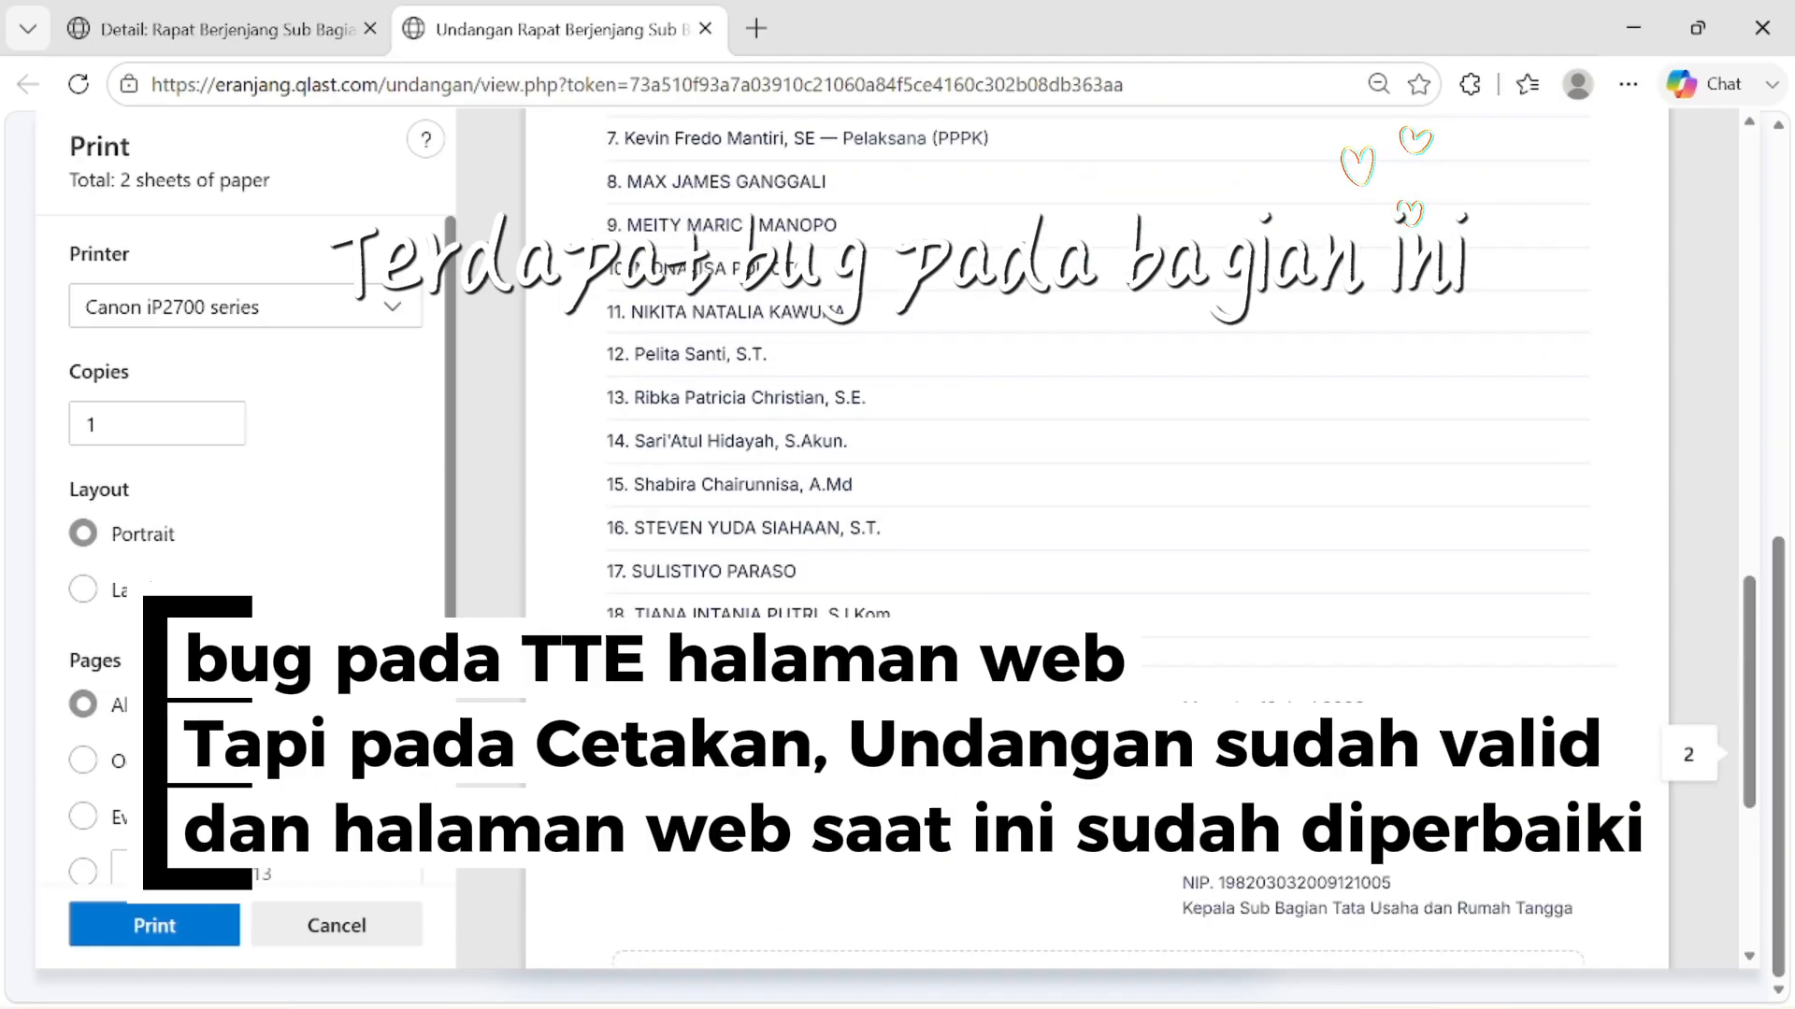
pyautogui.scroll(-3, 886, 727)
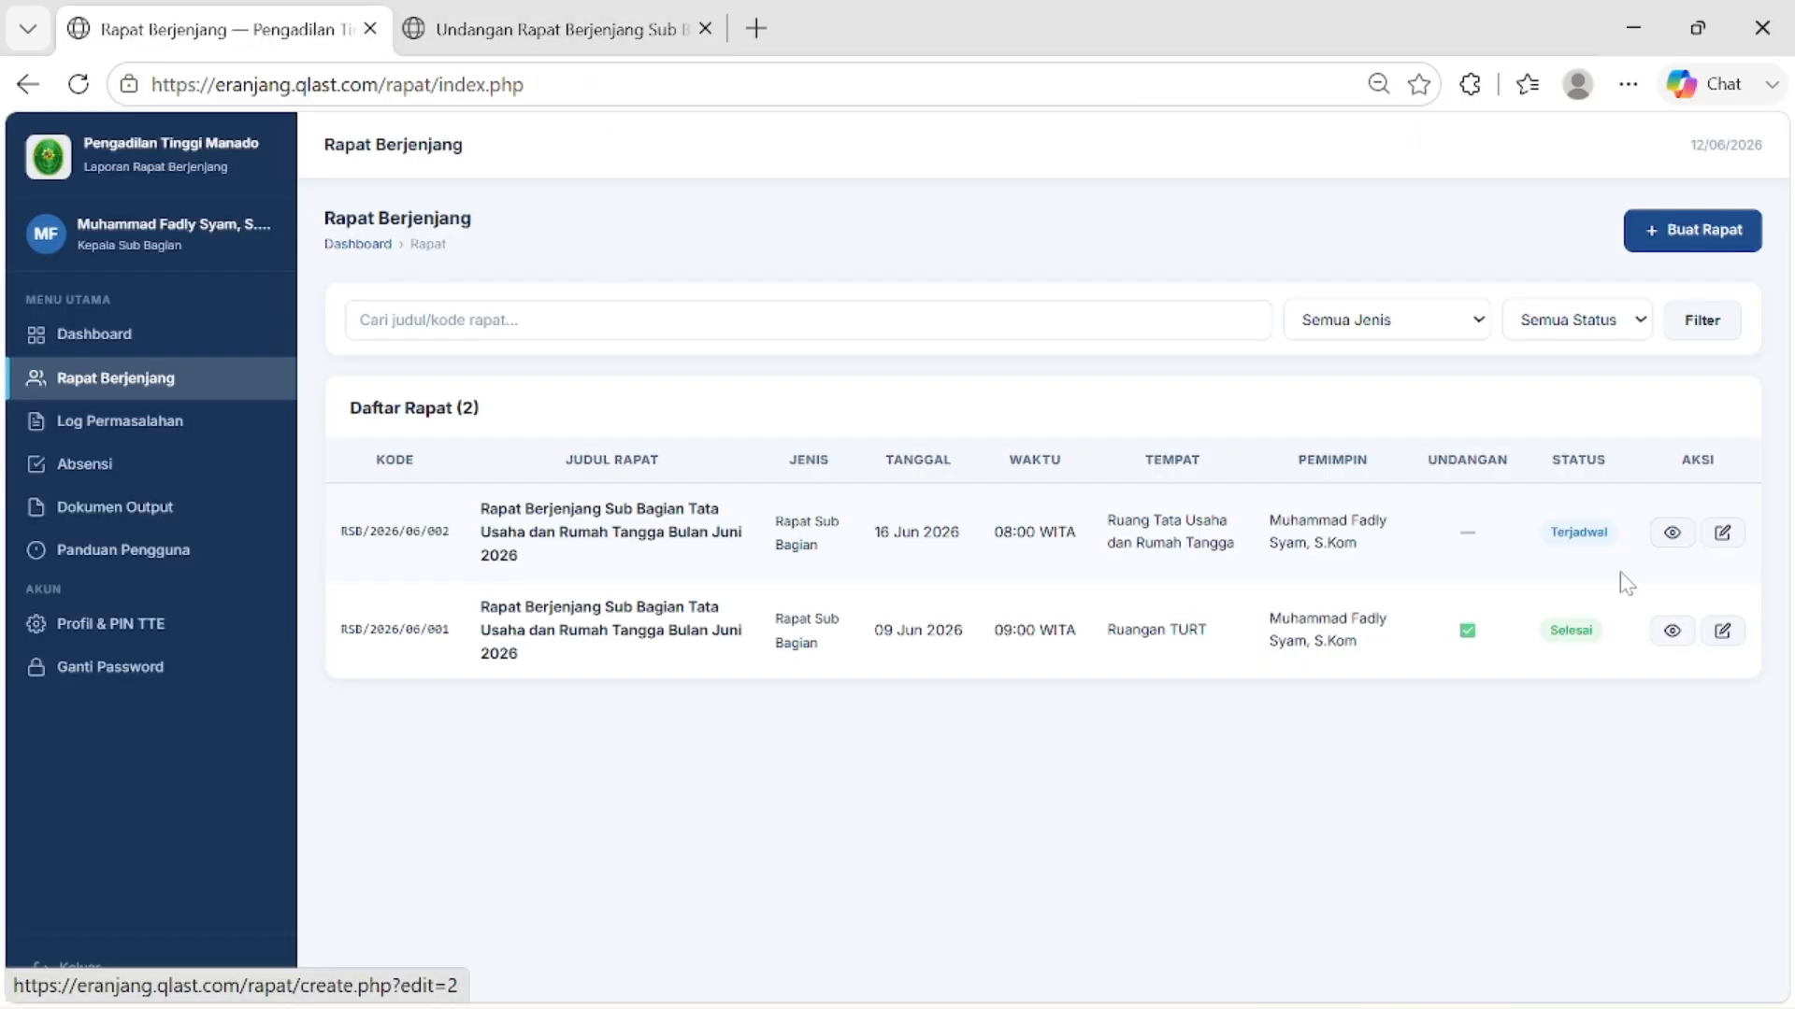
# Step: Open the details of the 16 June 2026 meeting and save the first listed participant as its note-taker (notulis)
pyautogui.click(1673, 540)
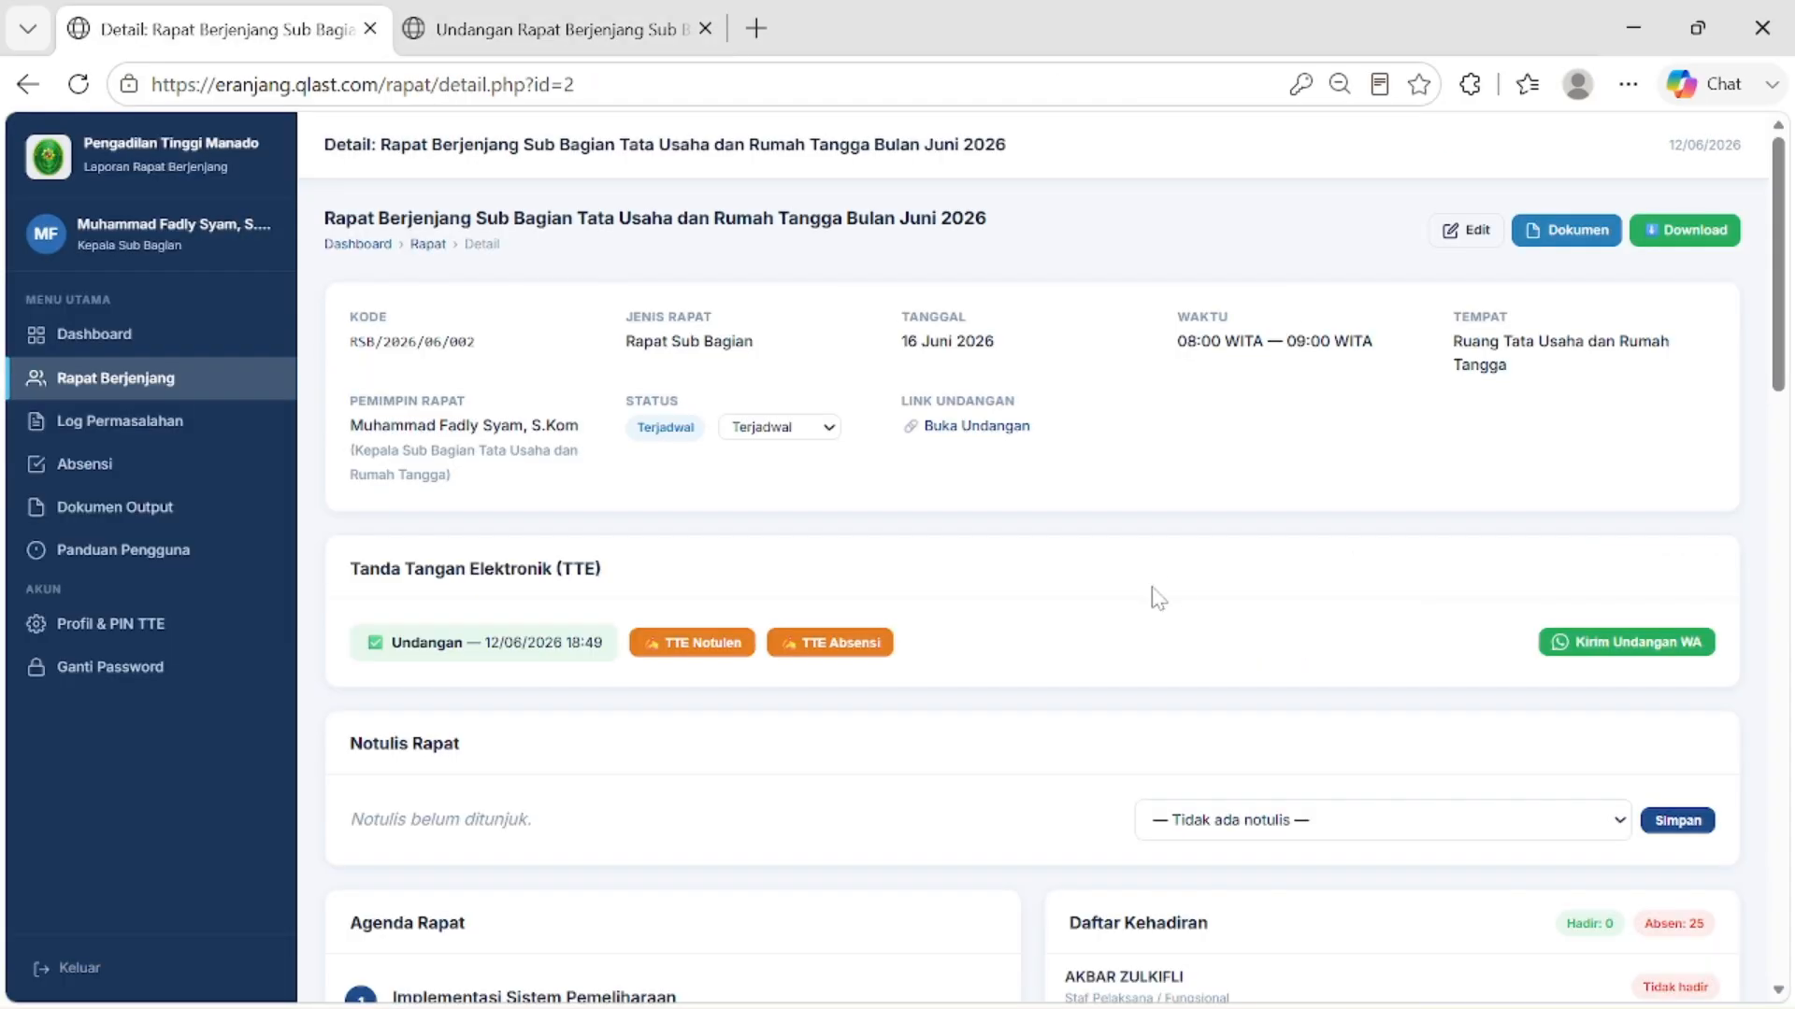
pyautogui.scroll(-5, 1157, 598)
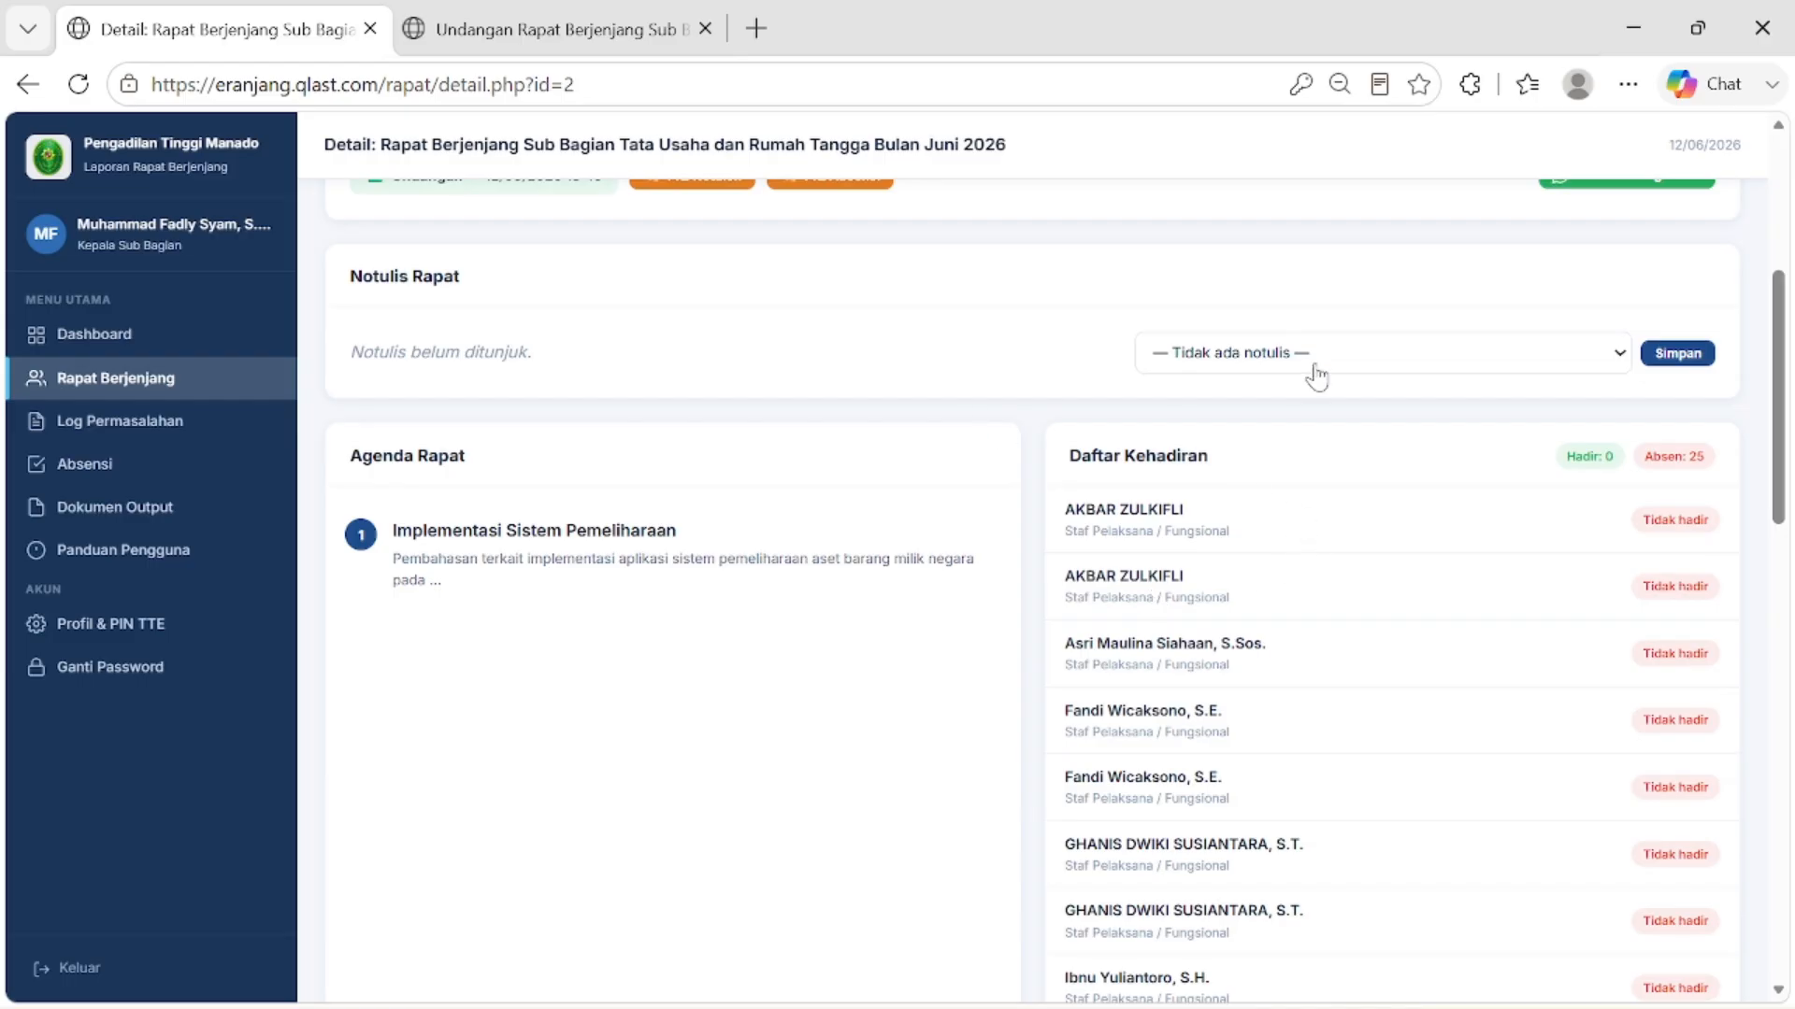
pyautogui.scroll(3, 1526, 389)
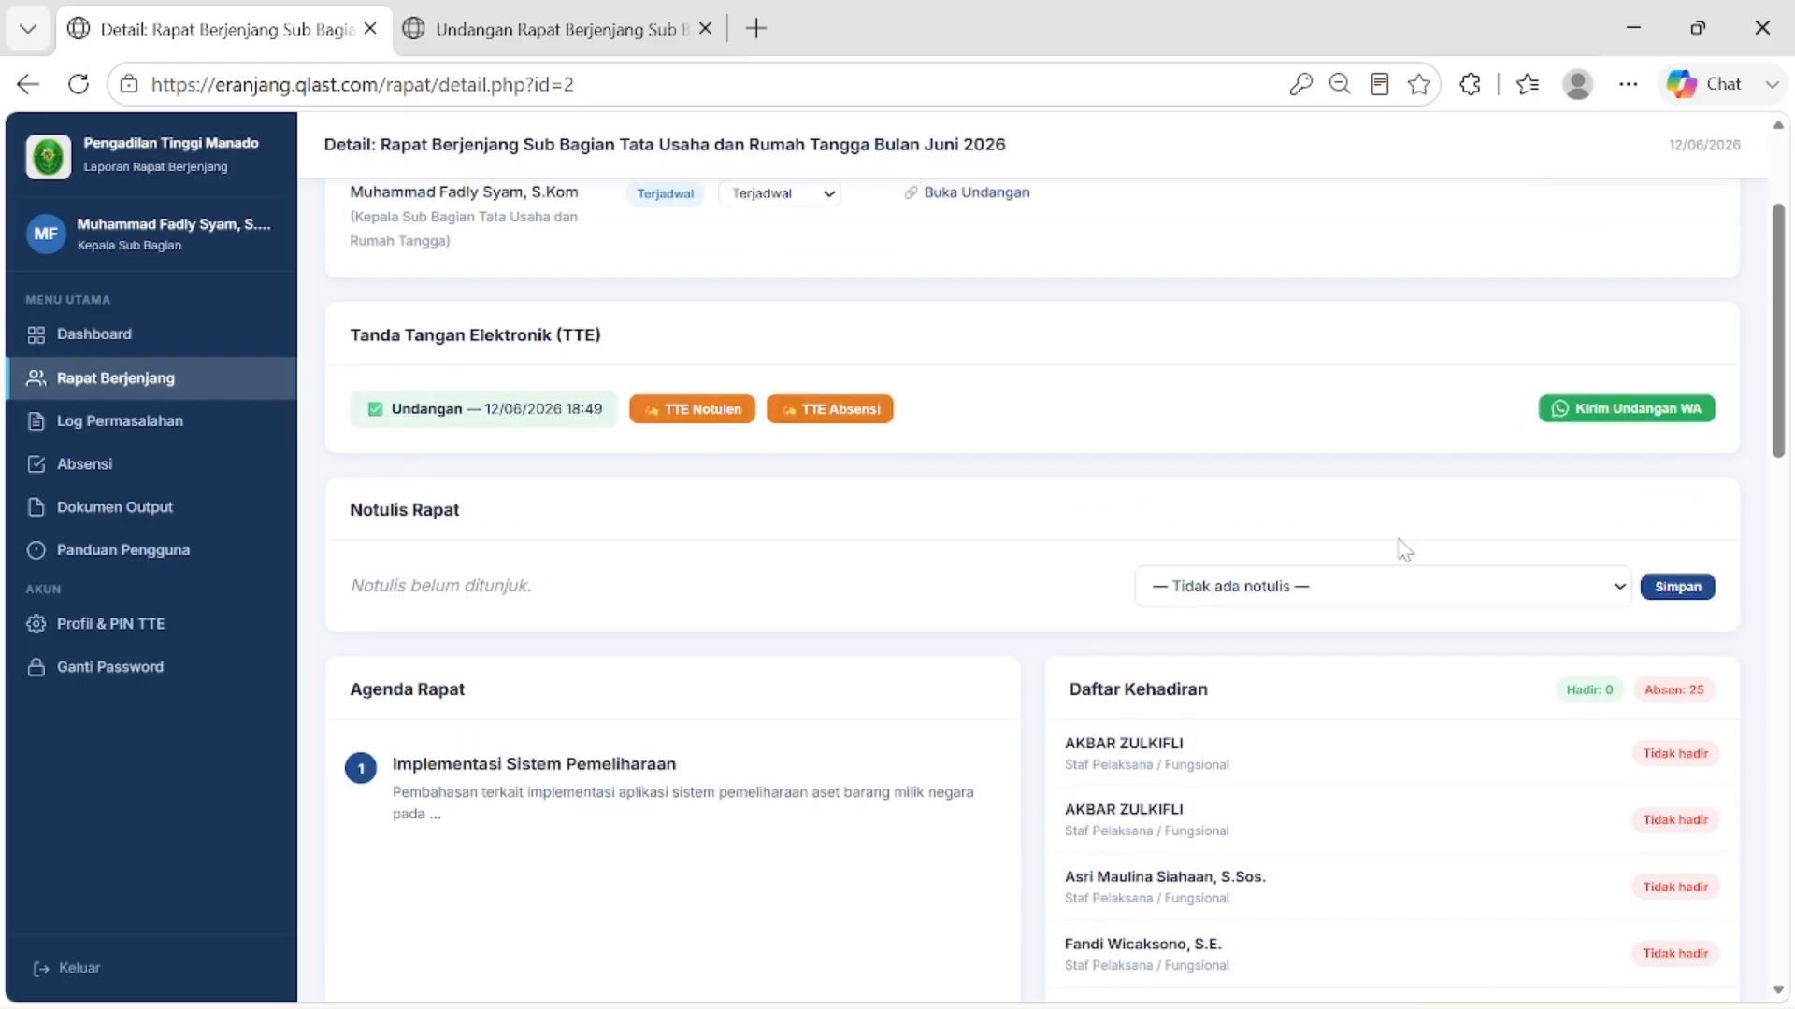
pyautogui.click(1616, 594)
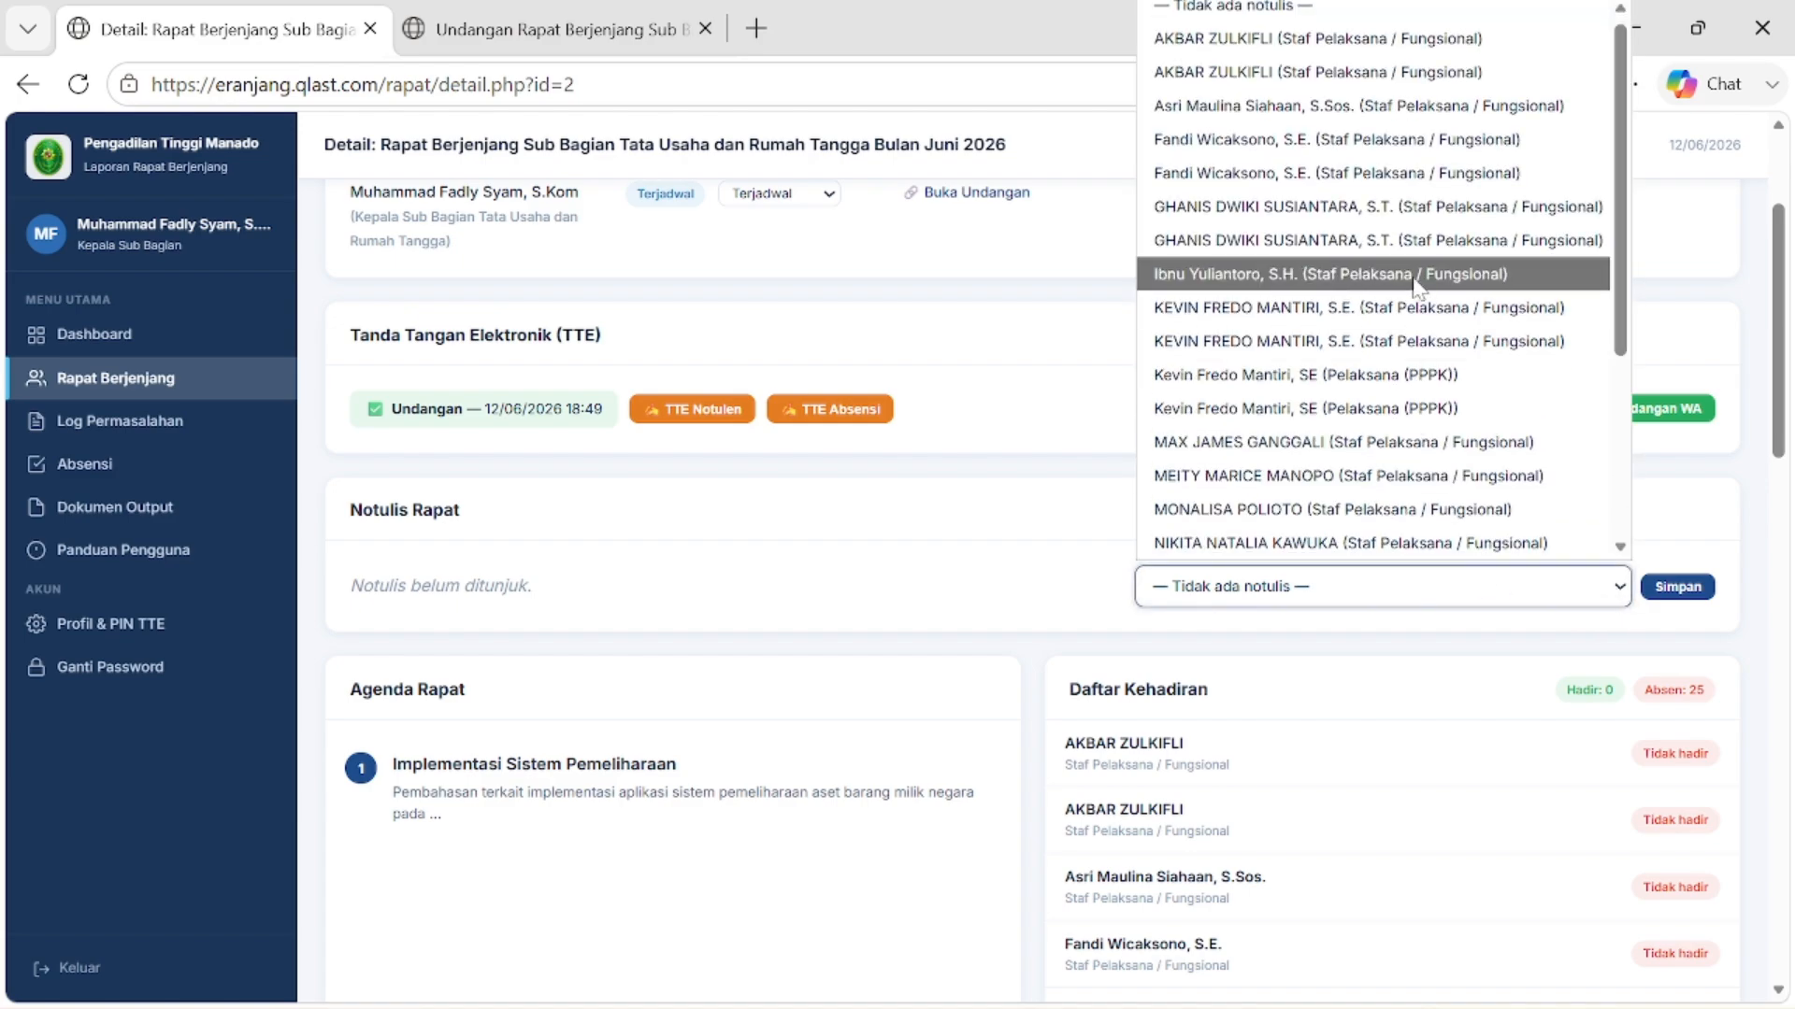
pyautogui.scroll(-3, 1439, 168)
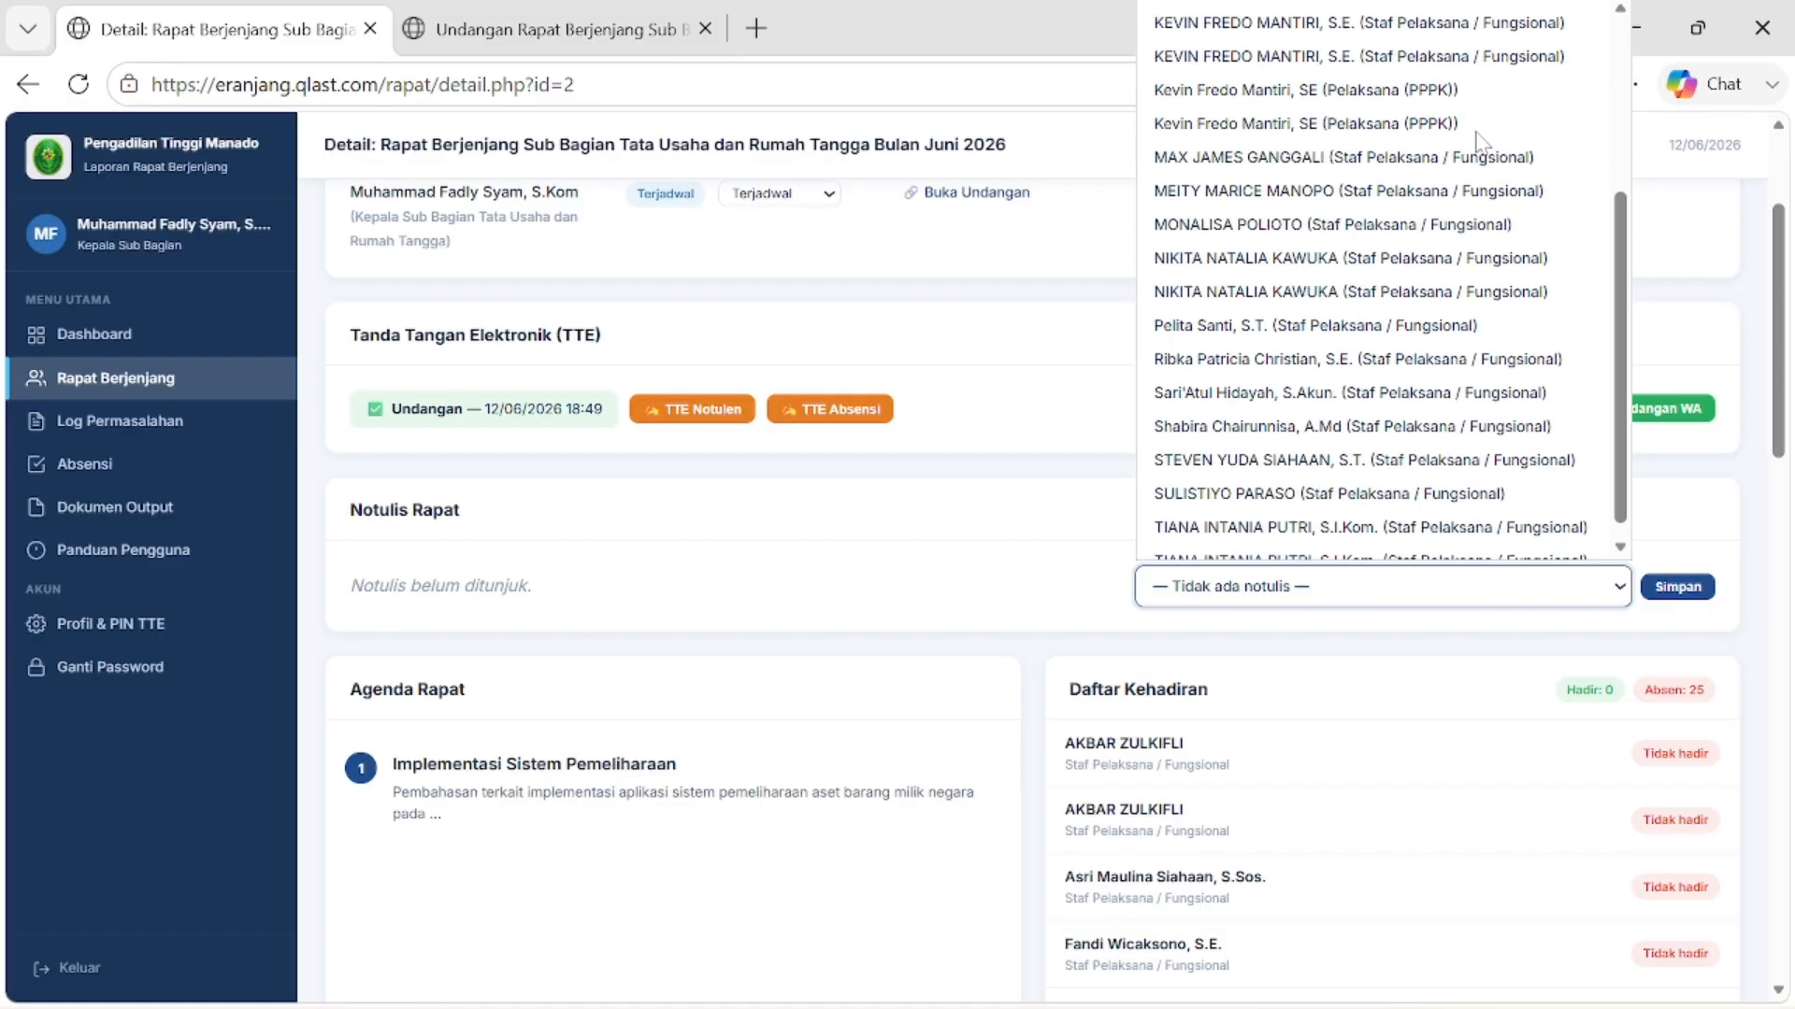
pyautogui.scroll(3, 1346, 245)
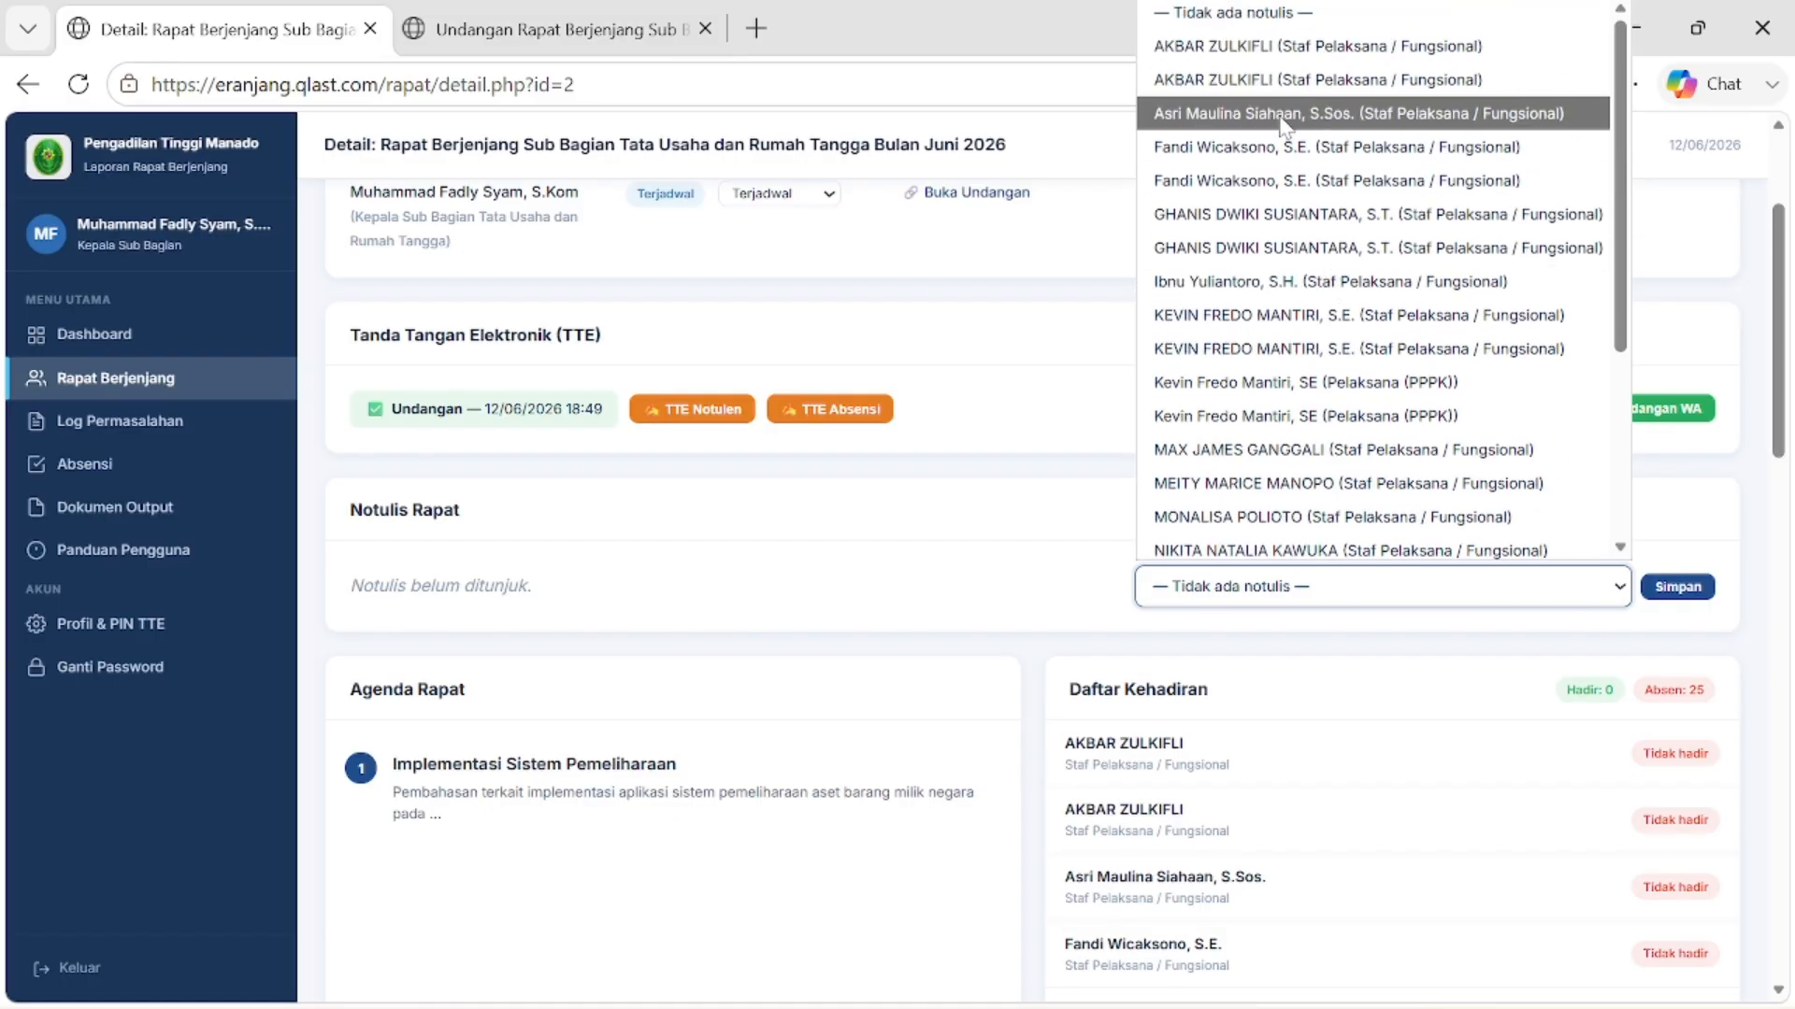
pyautogui.click(1278, 47)
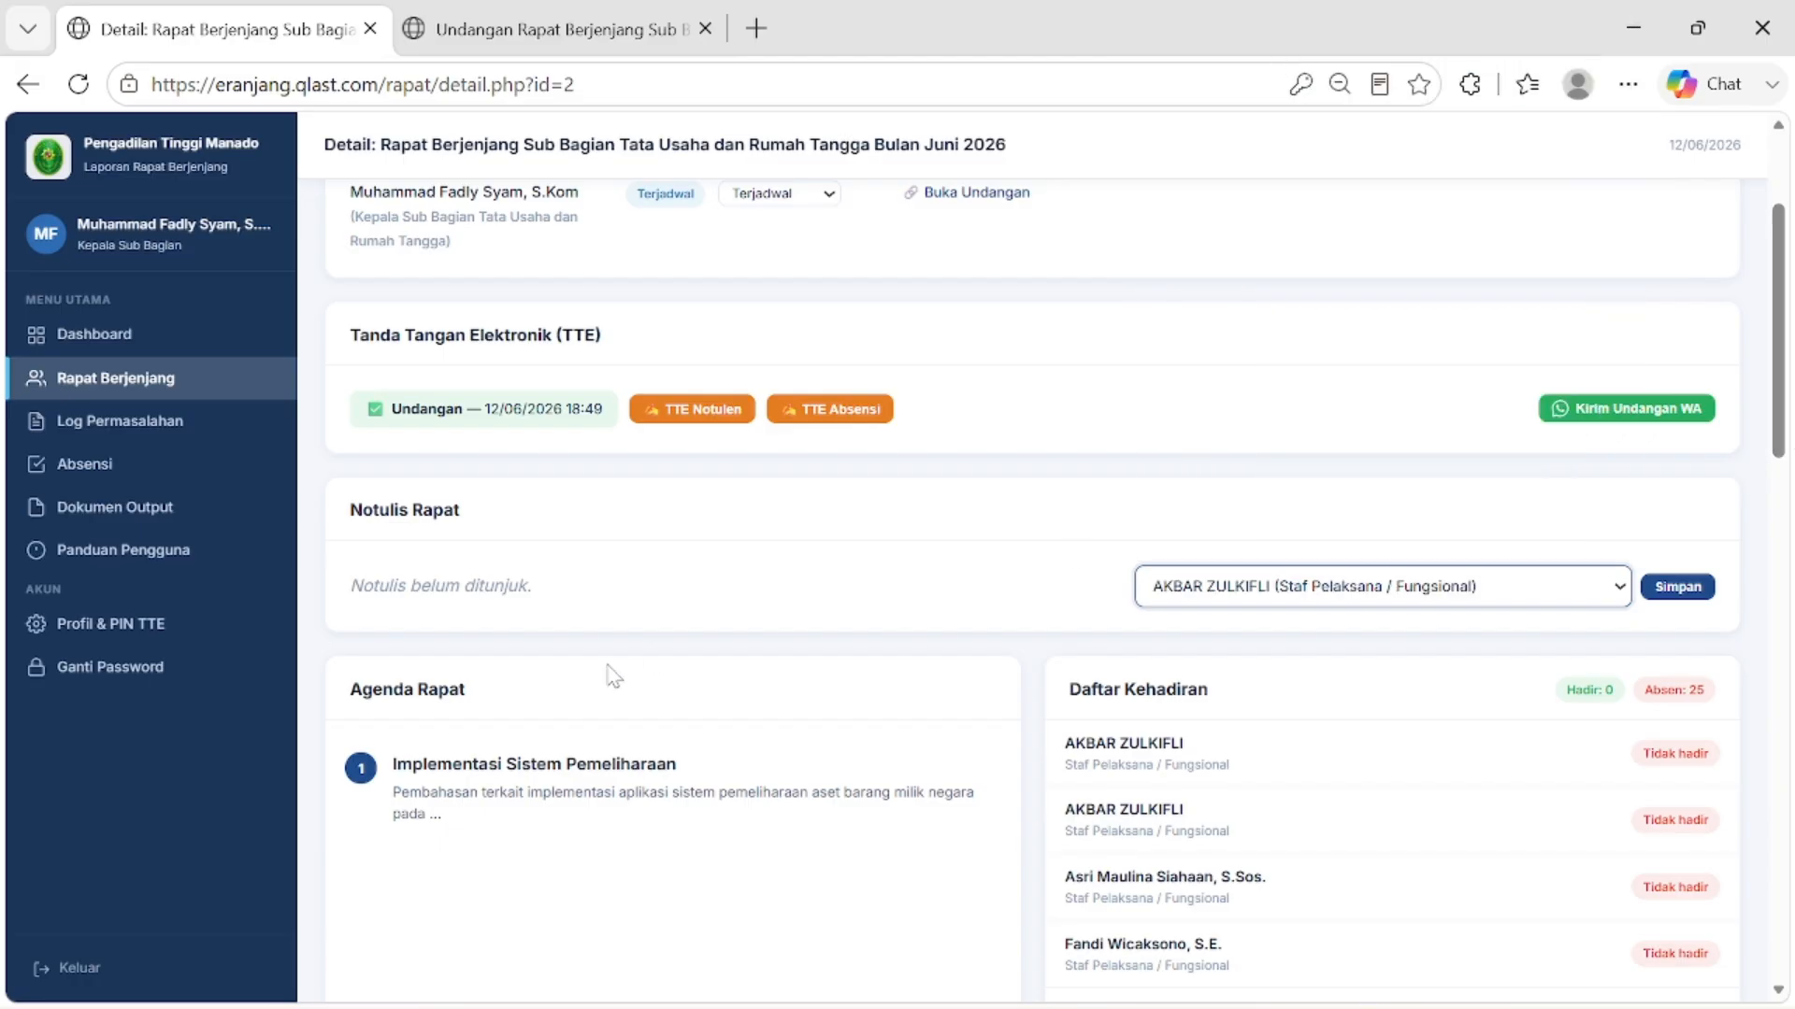
pyautogui.click(1667, 588)
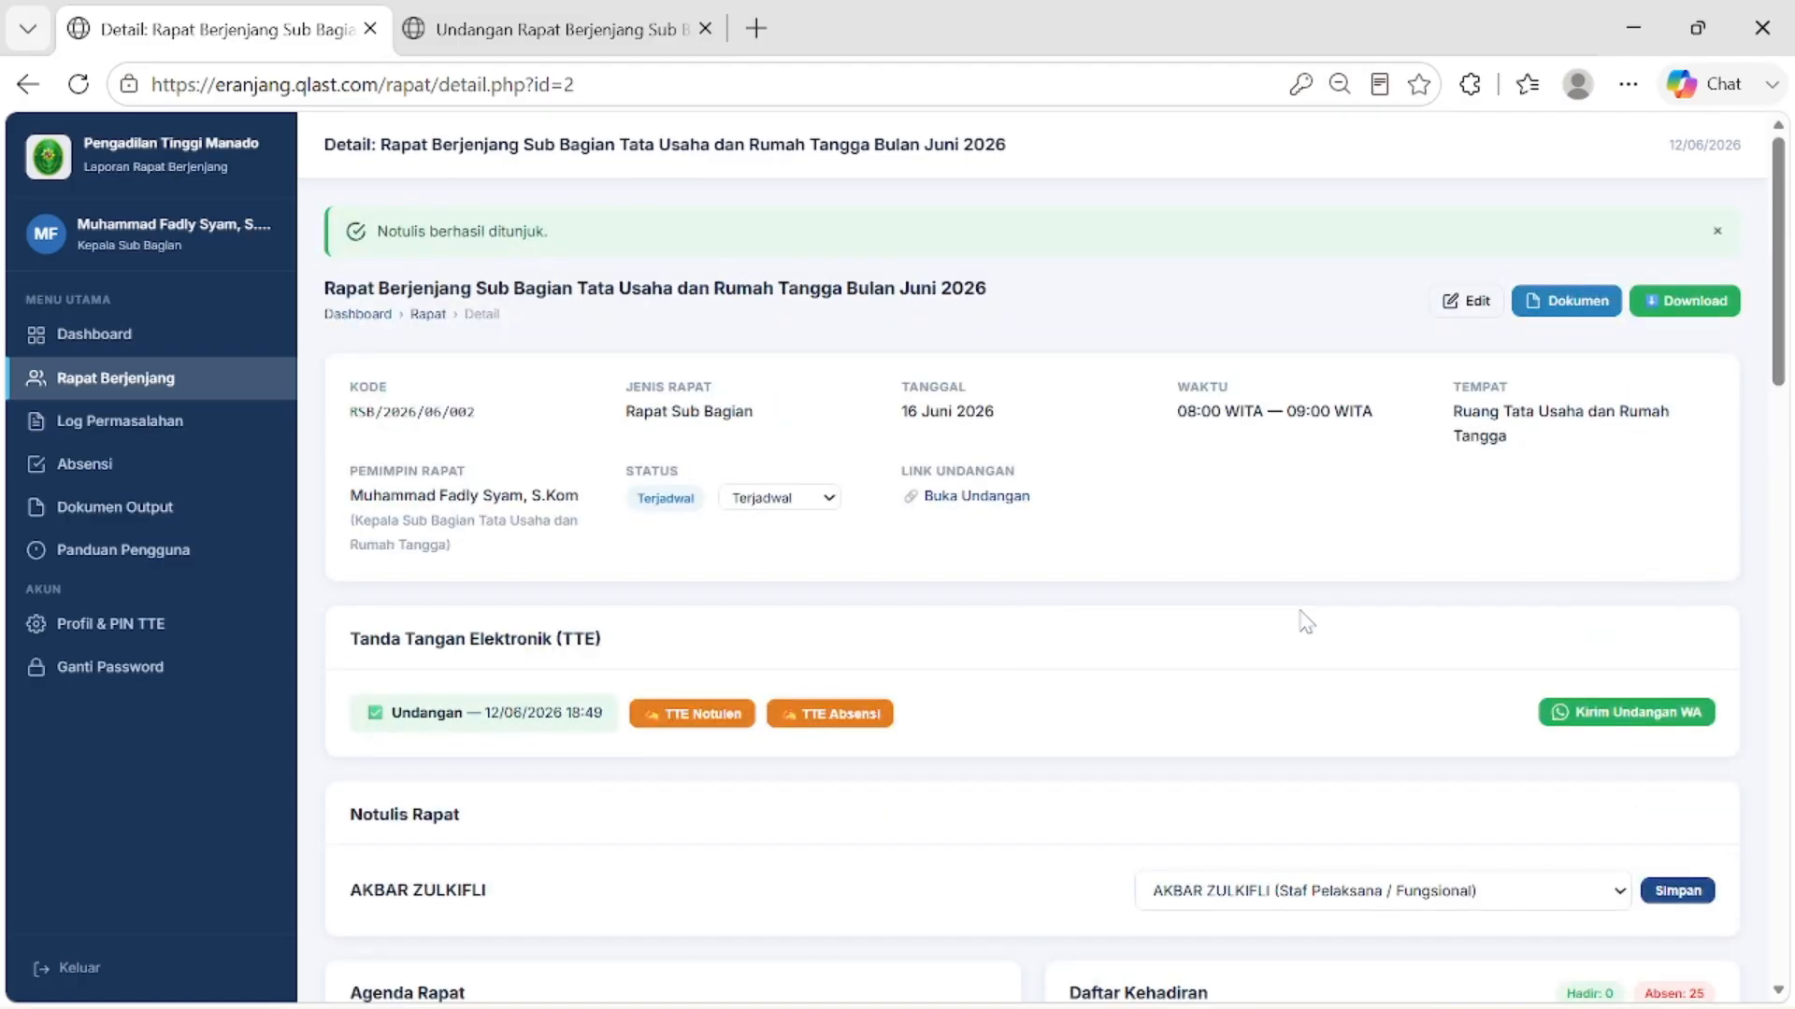
# Step: Review the meeting's note-taker choices, attendance list and photo documentation sections
pyautogui.scroll(-5, 1305, 622)
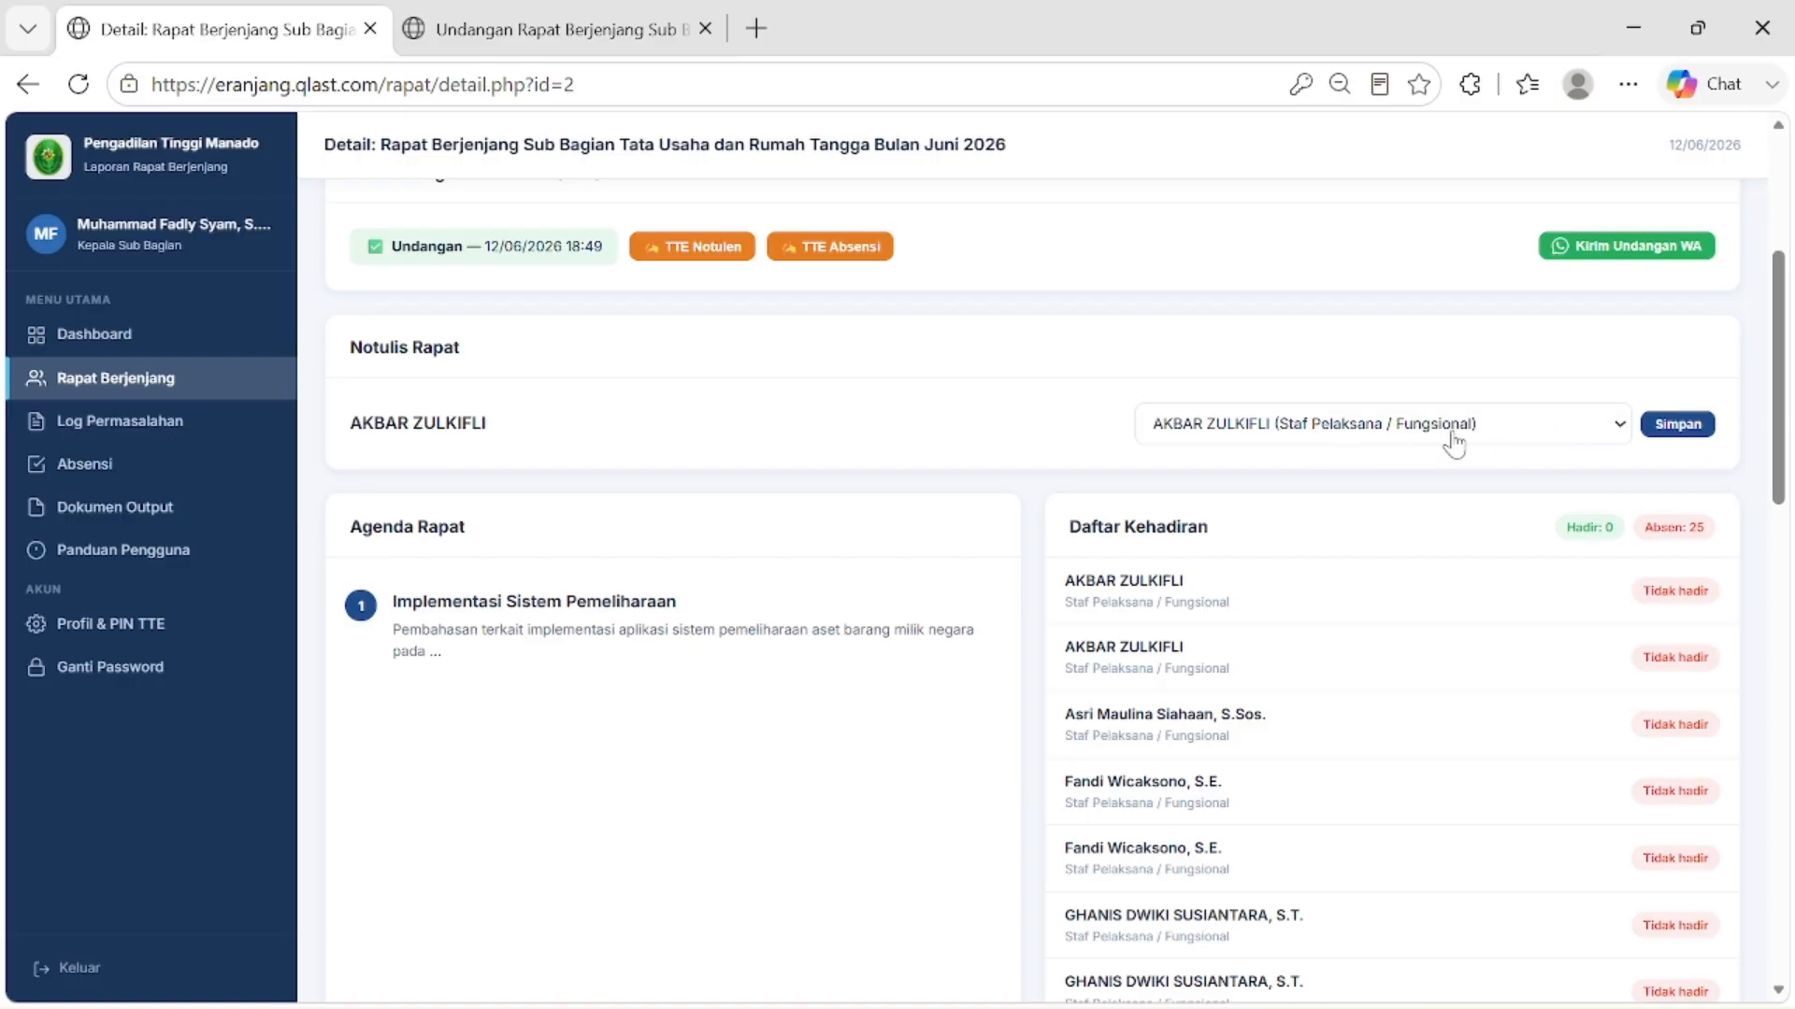
pyautogui.scroll(-5, 1373, 477)
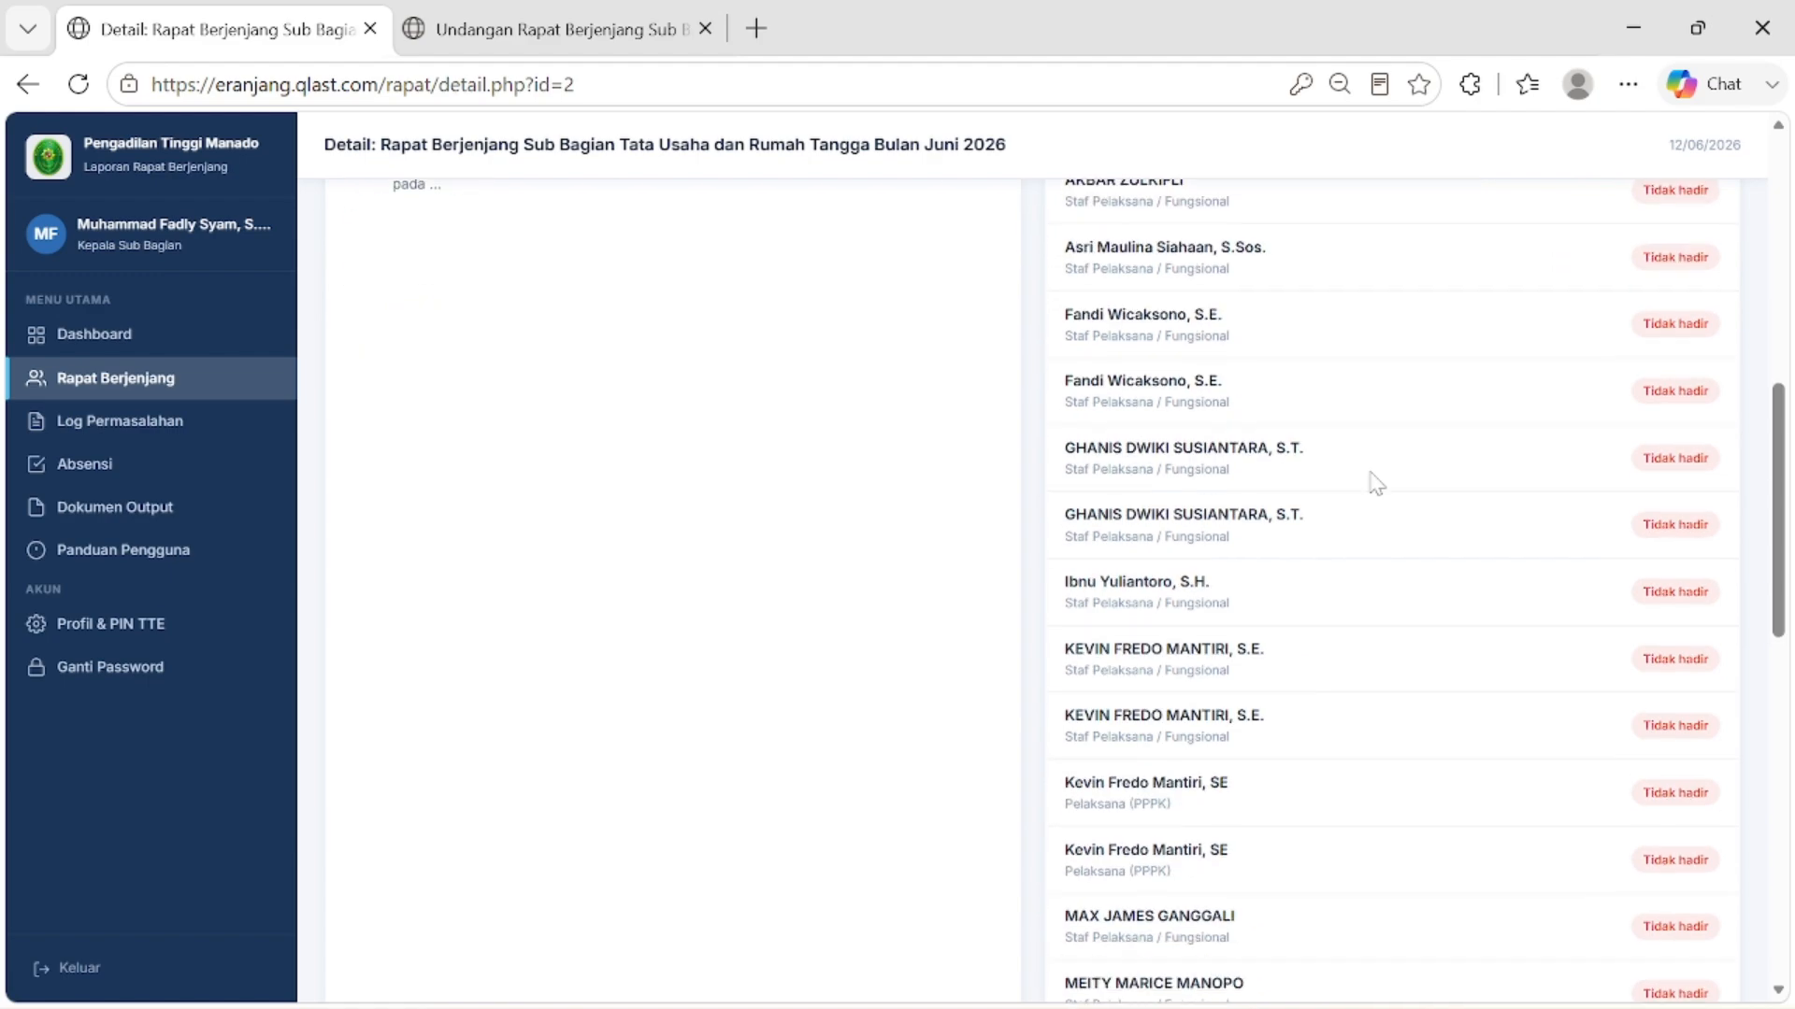
pyautogui.scroll(5, 1376, 482)
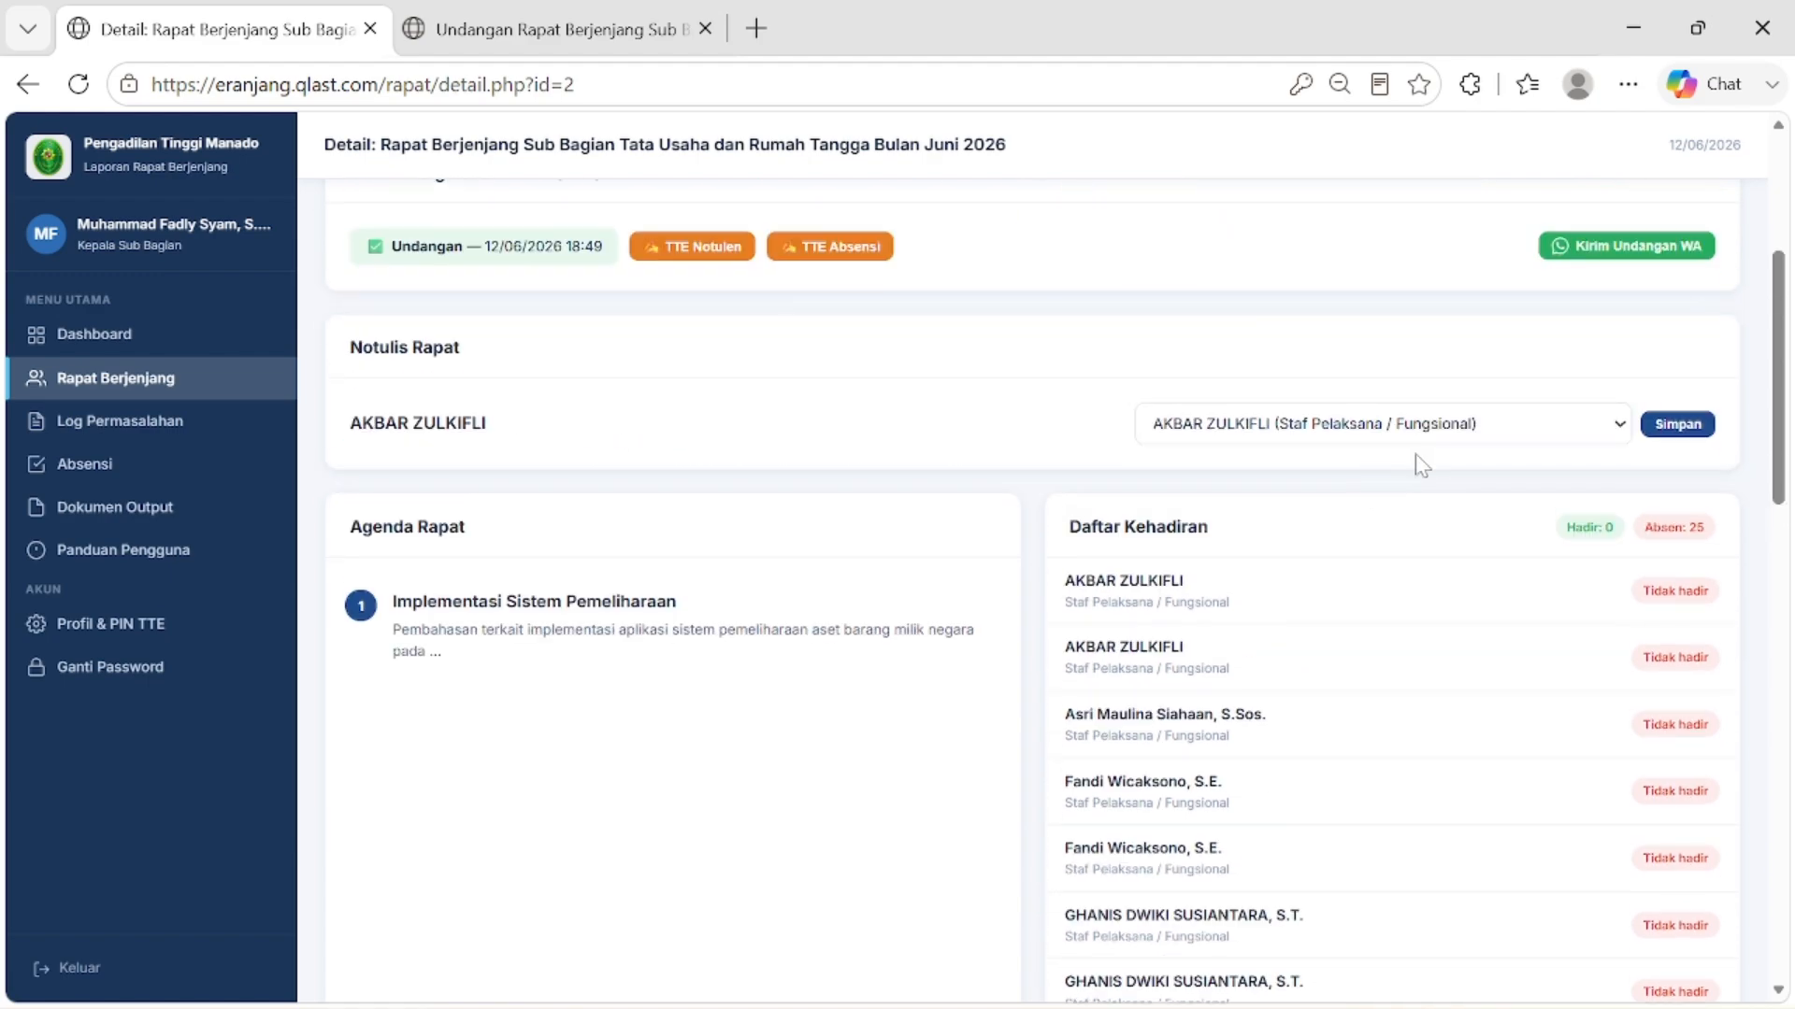
pyautogui.click(1507, 430)
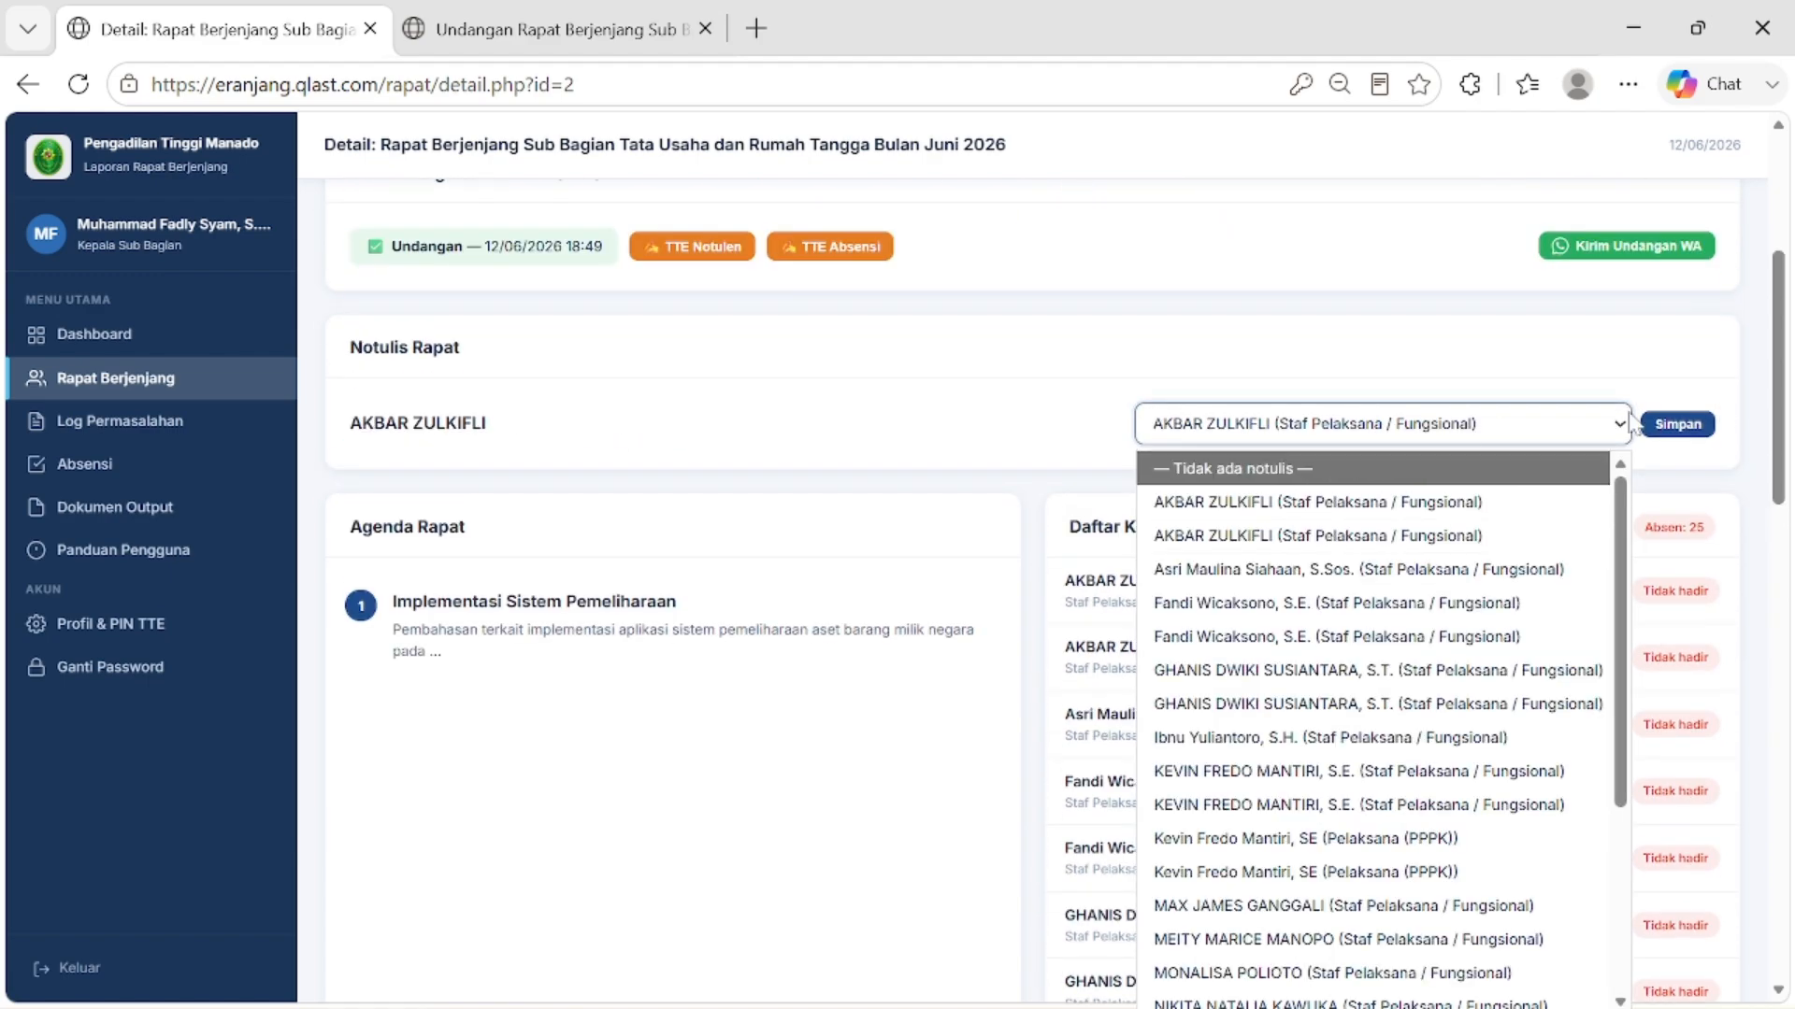
pyautogui.click(1032, 416)
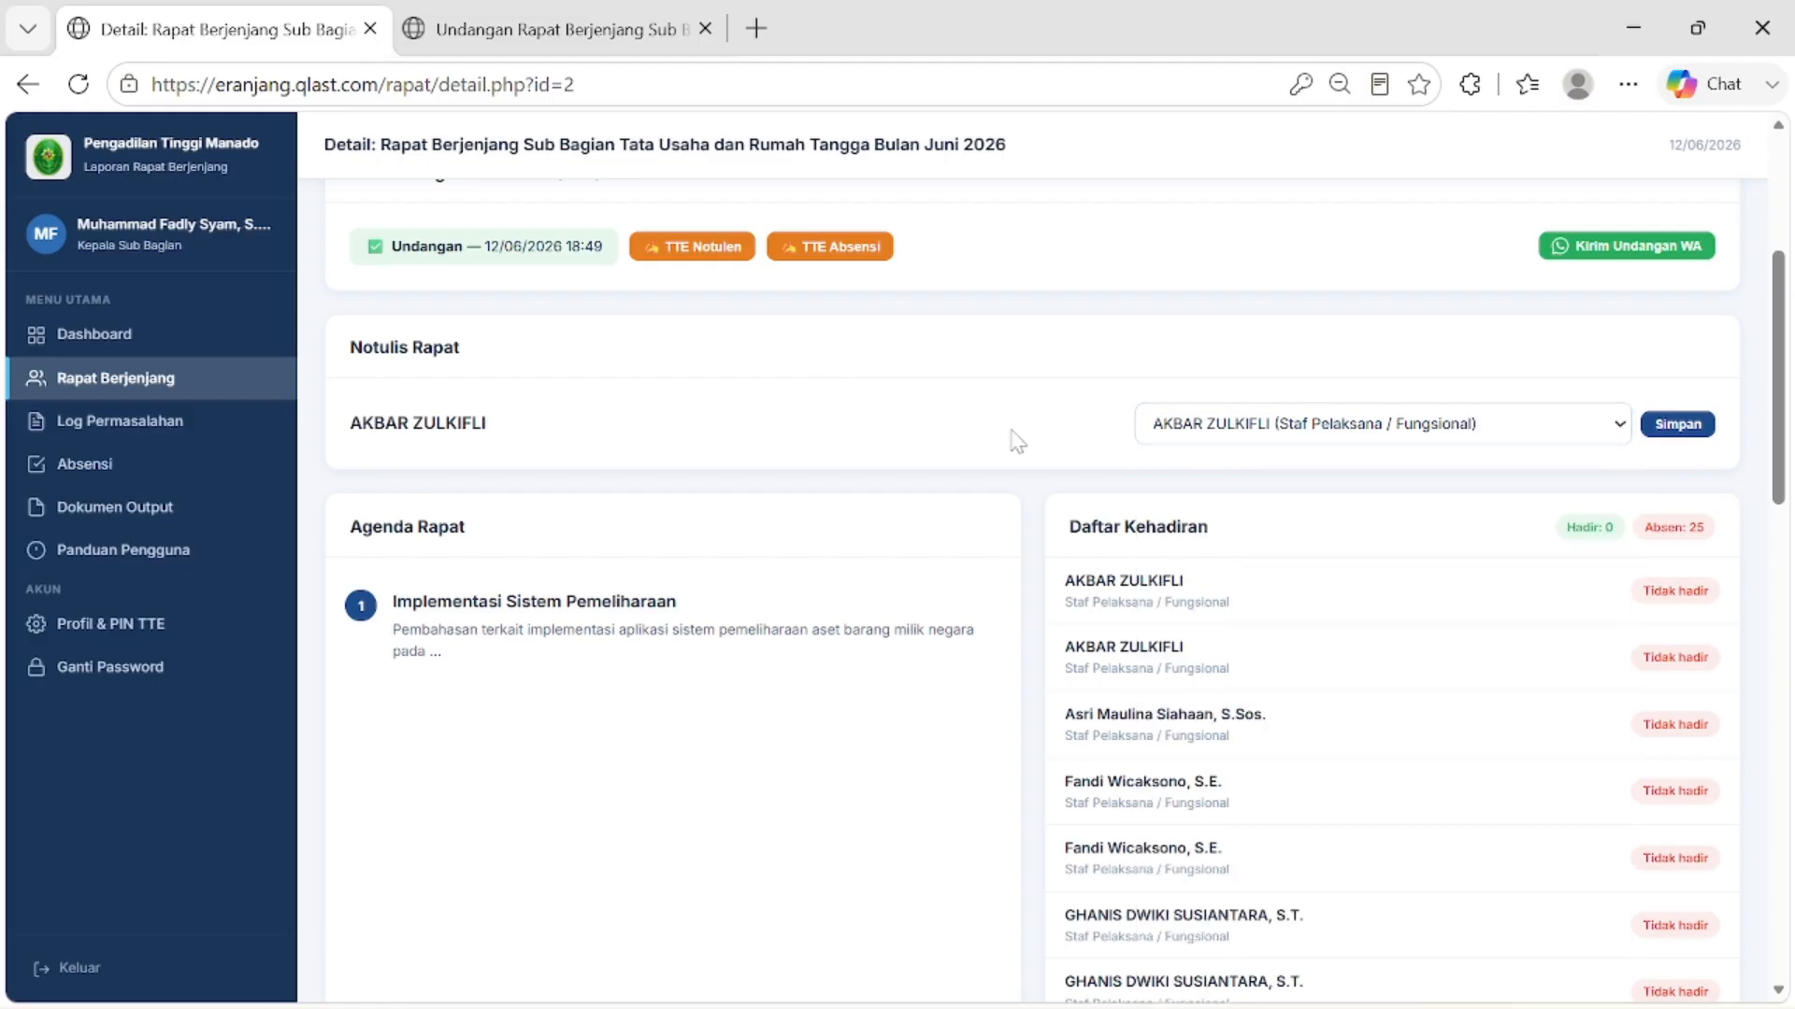
pyautogui.scroll(-20, 1282, 609)
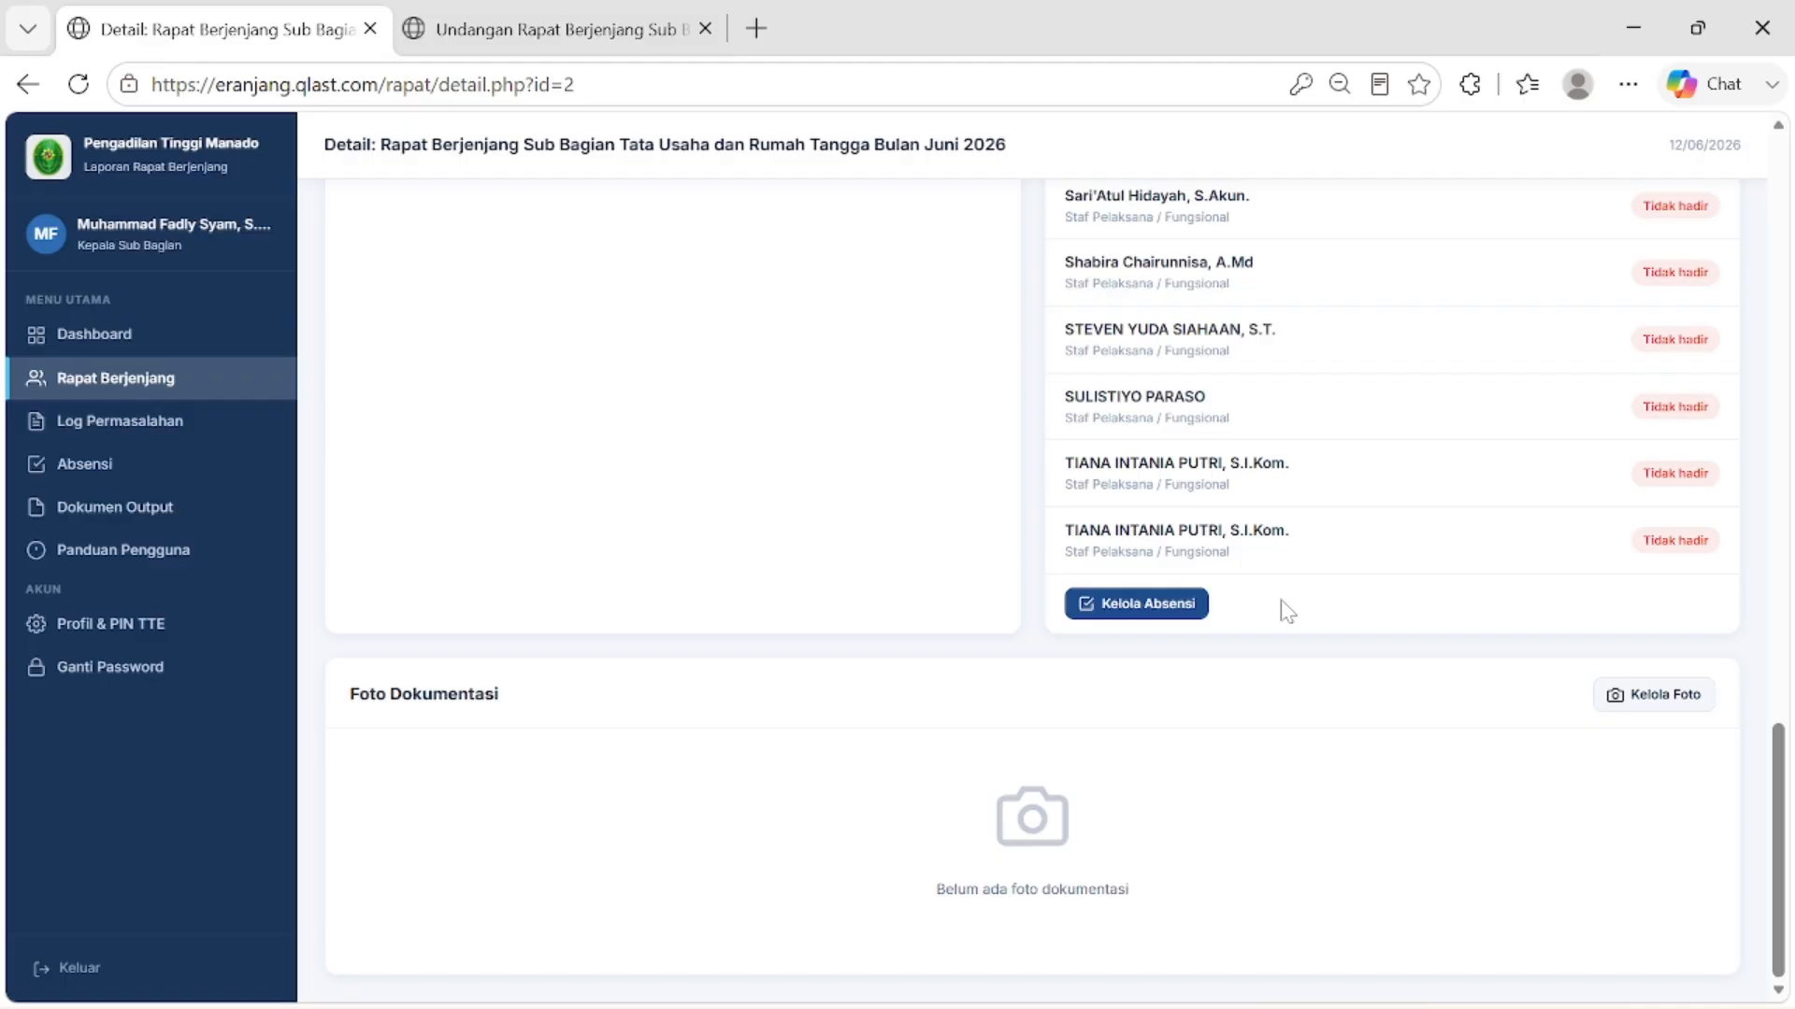
pyautogui.scroll(20, 1287, 612)
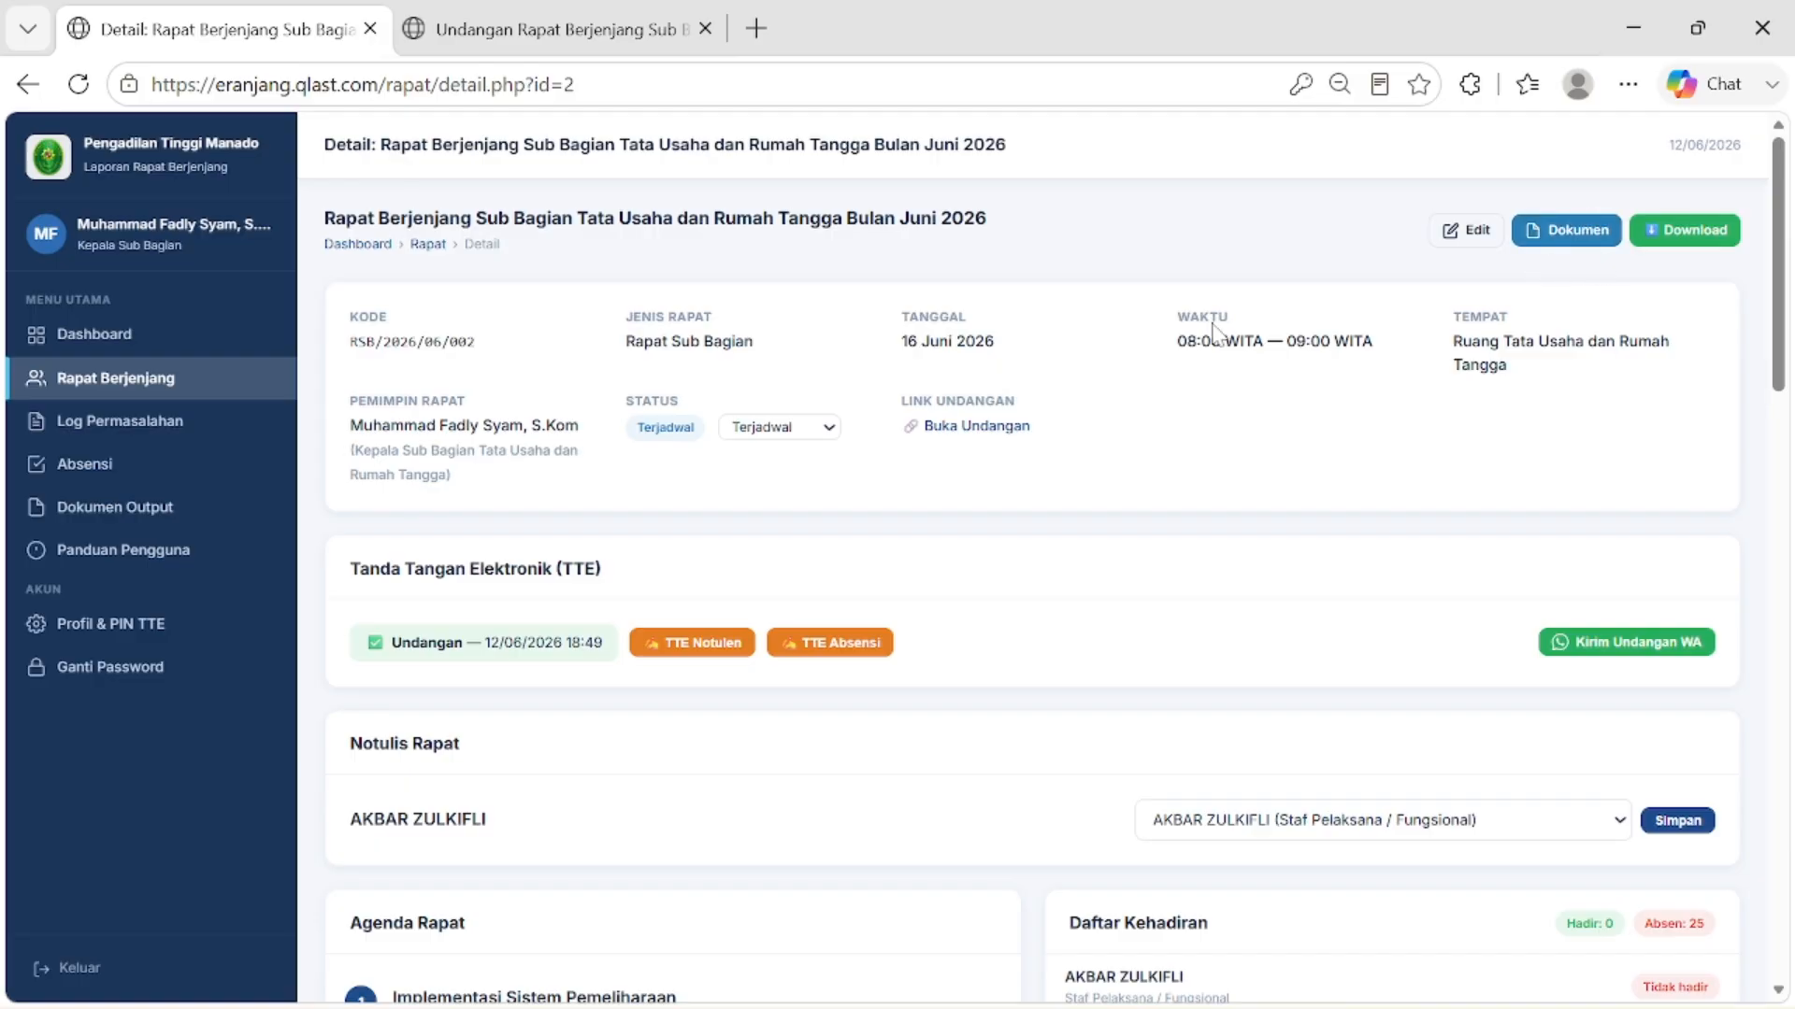
# Step: Reopen the 16 June 2026 meeting from the meeting list and open its attendance form (Kelola Absensi)
pyautogui.click(98, 391)
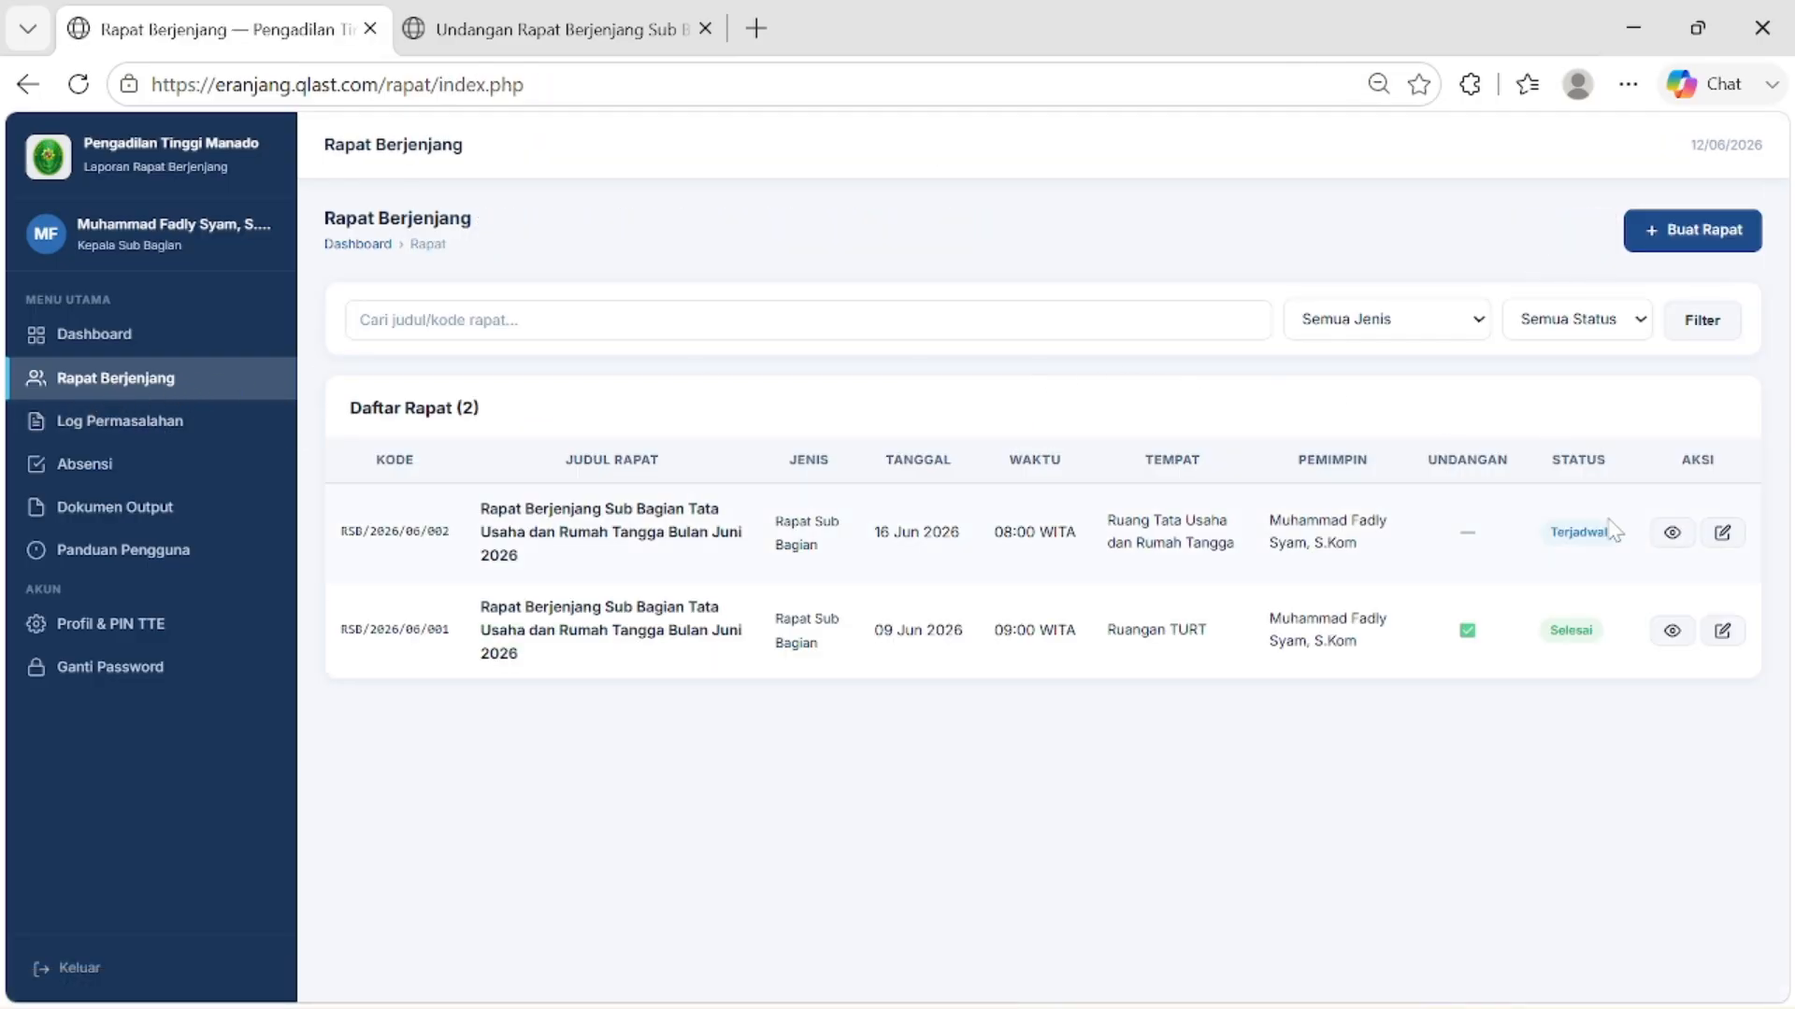
pyautogui.click(1671, 538)
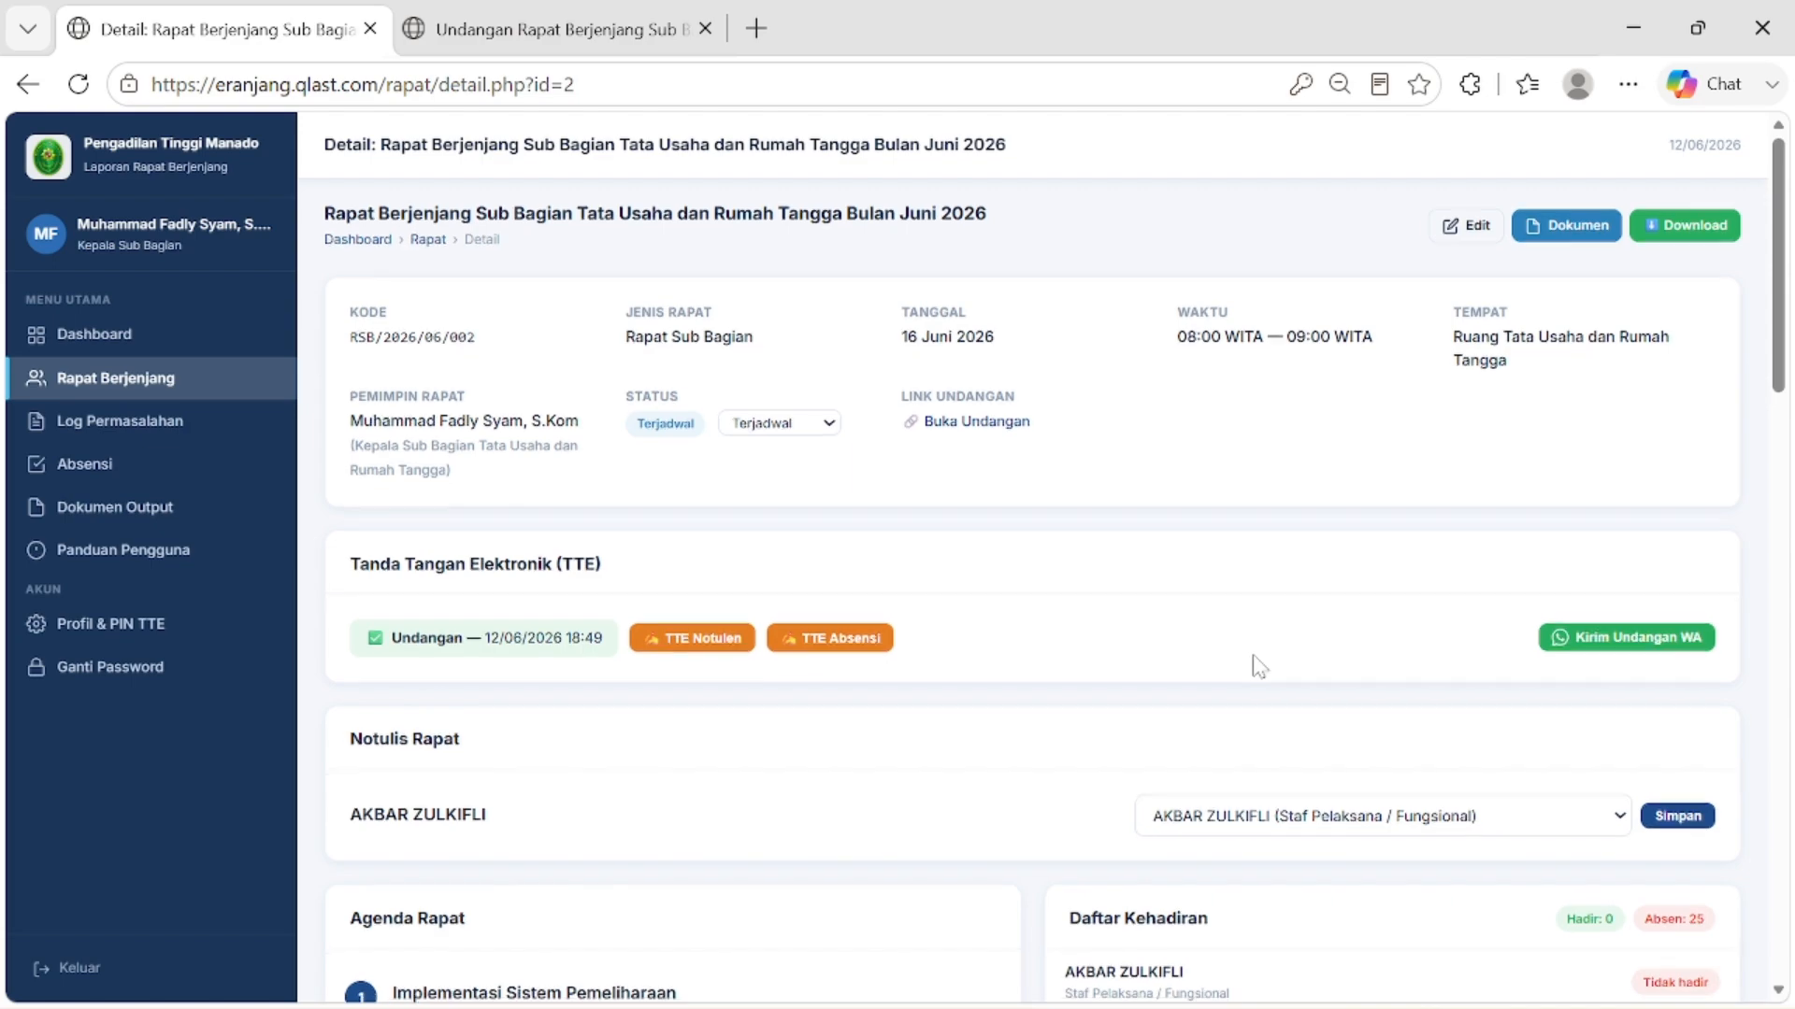
pyautogui.scroll(-5, 1253, 661)
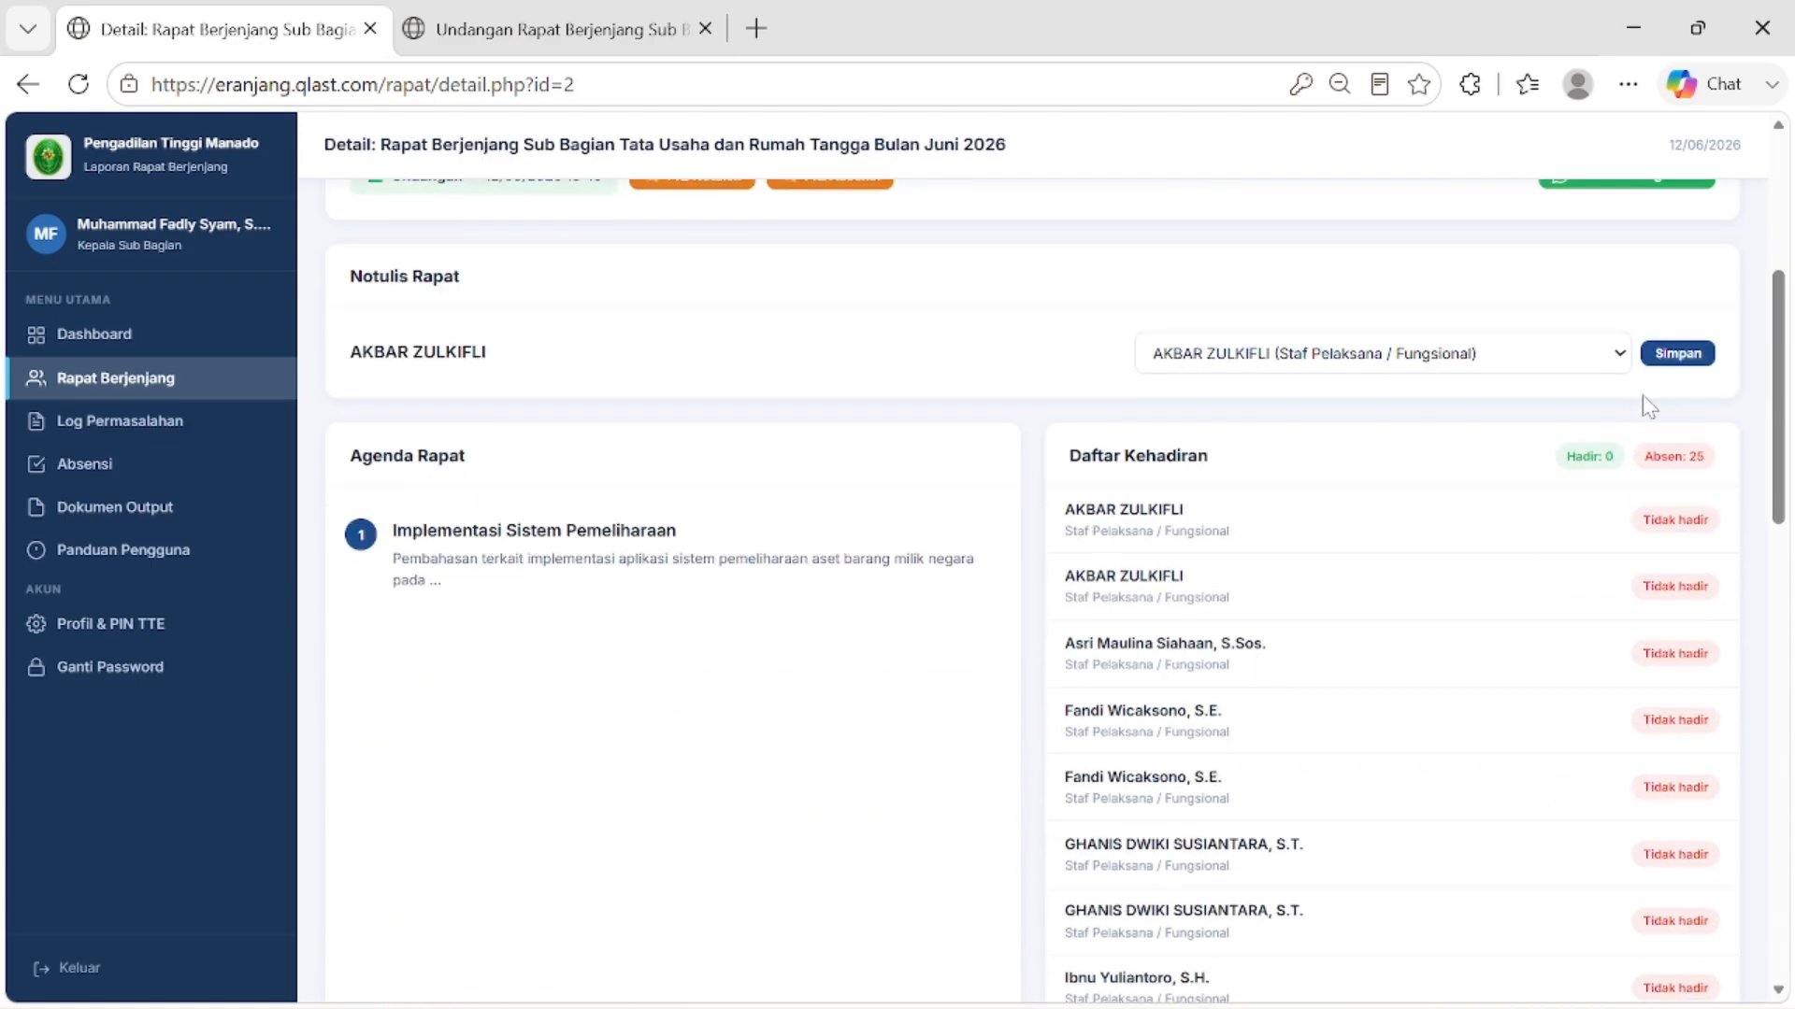
pyautogui.scroll(-17, 1462, 484)
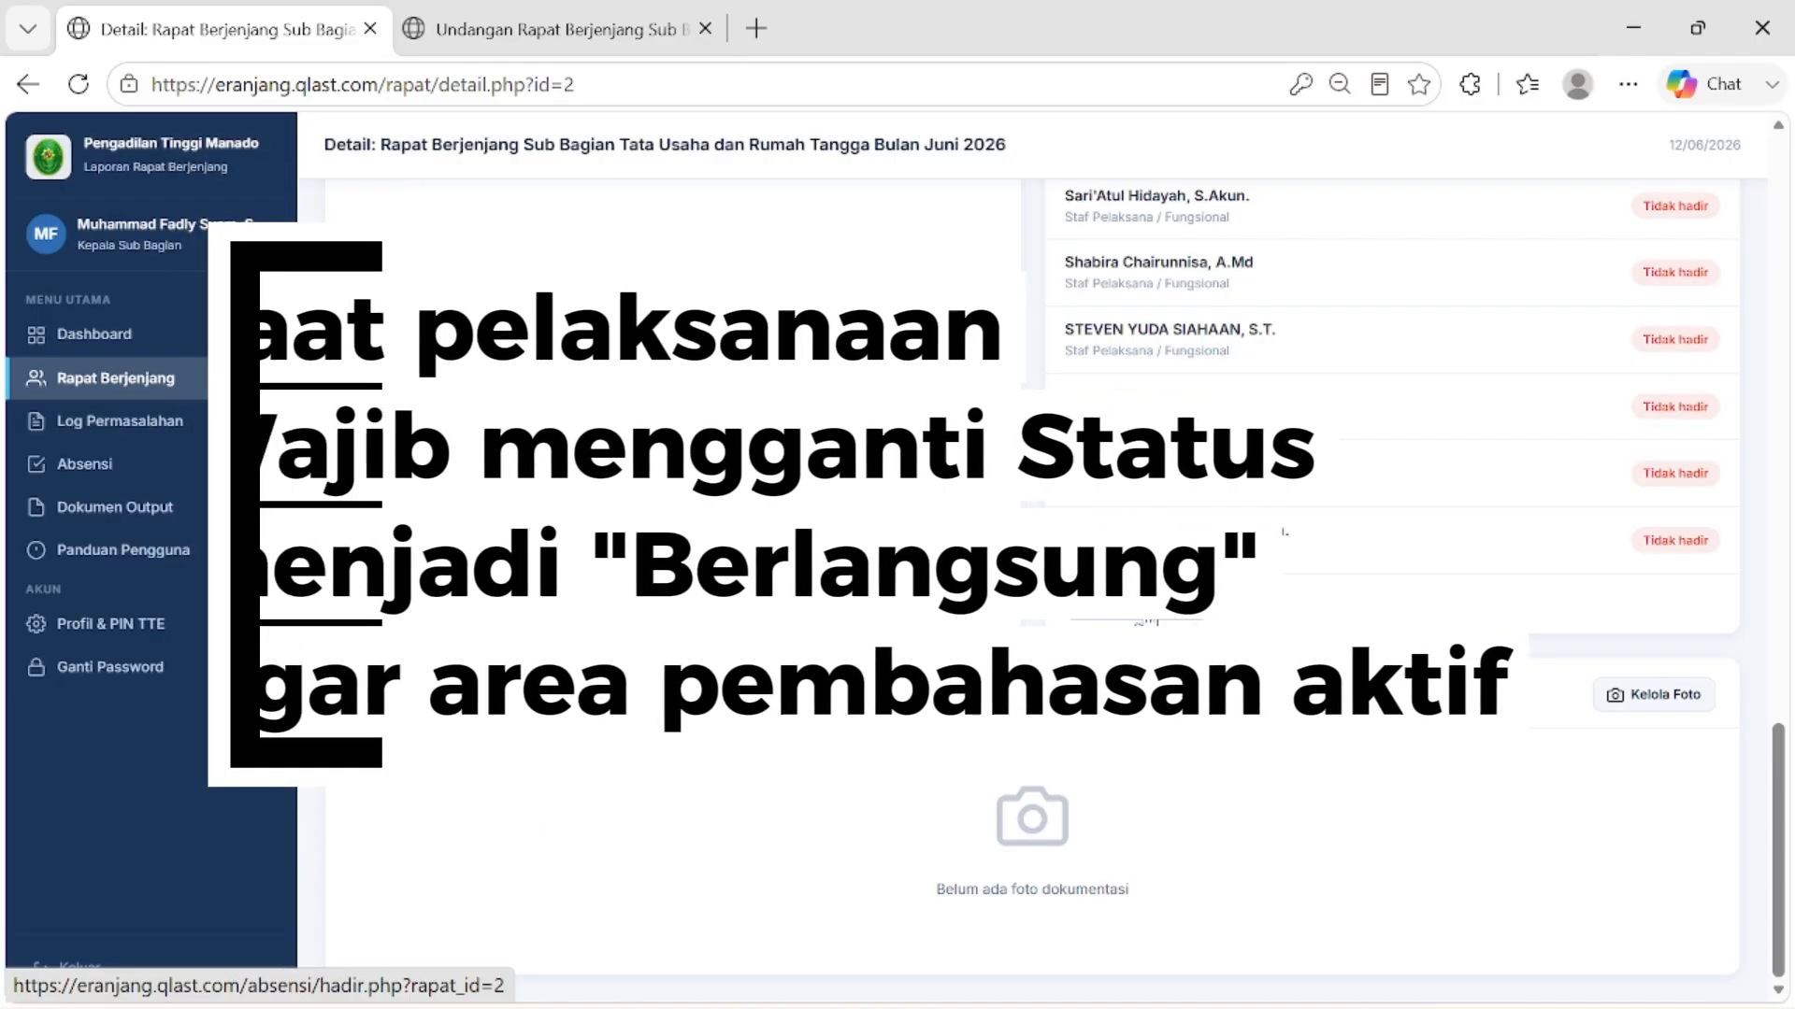
pyautogui.click(1462, 484)
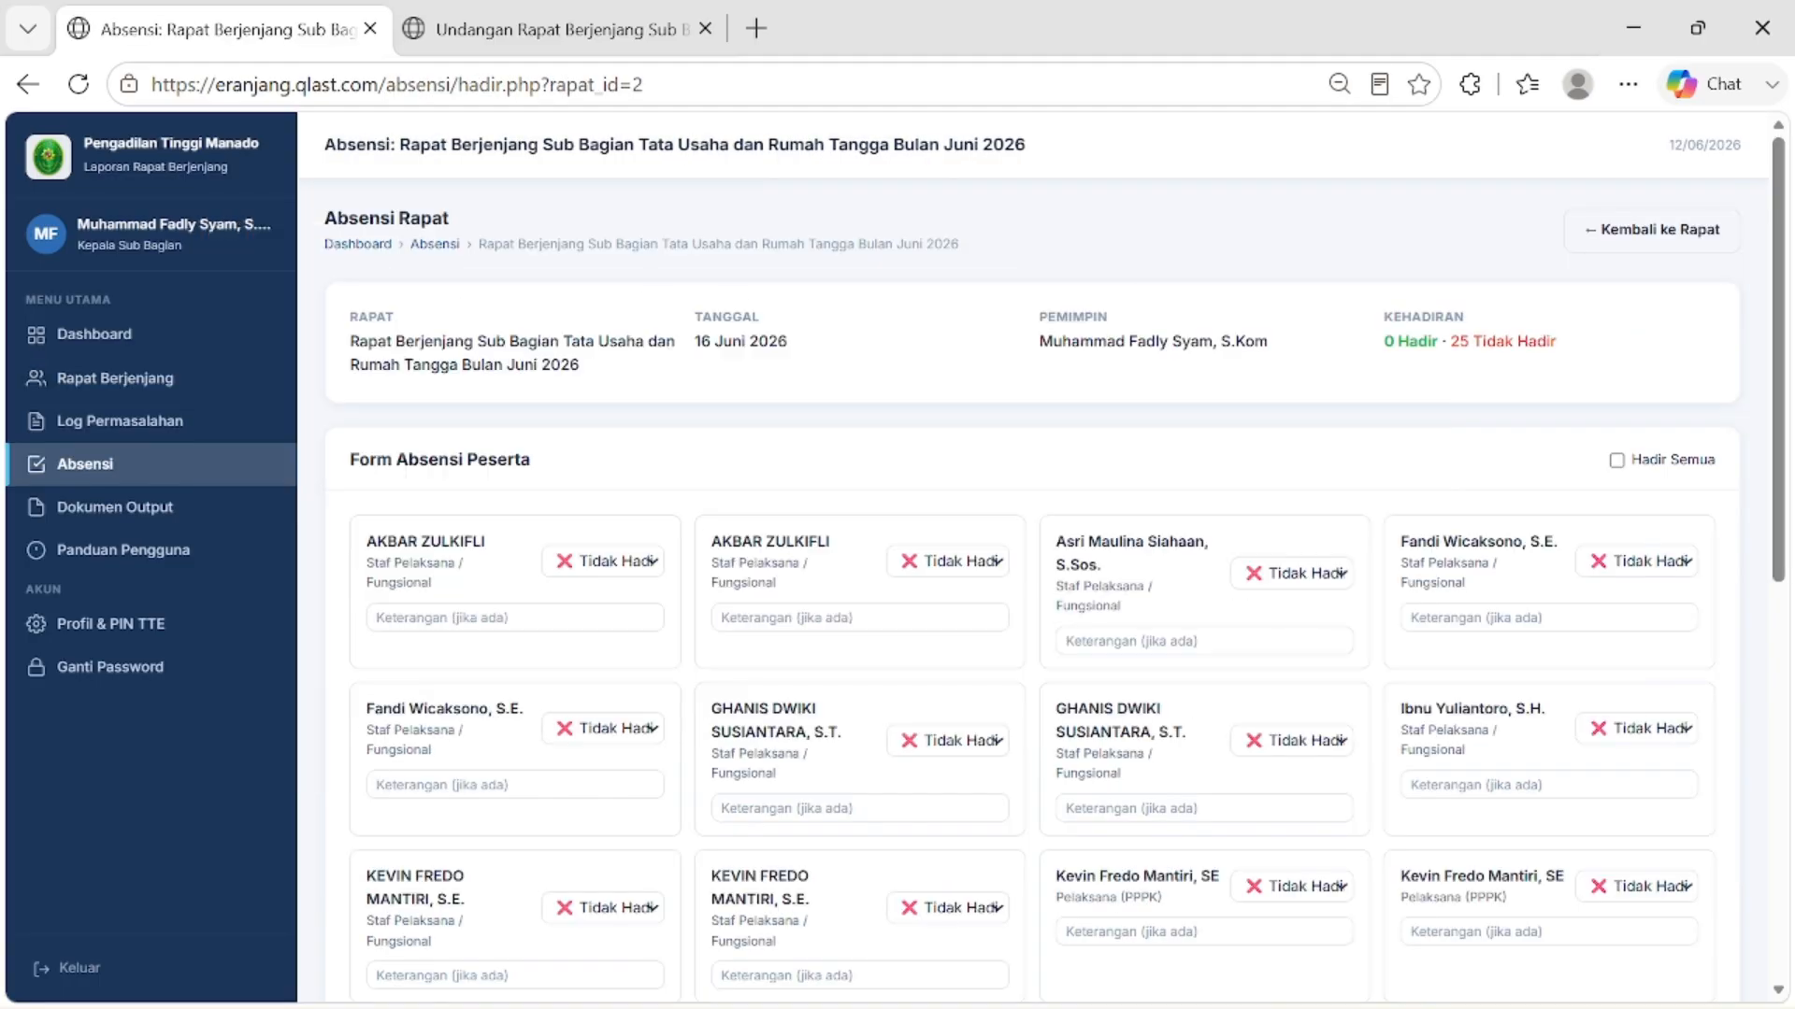
# Step: Mark the first three participants as present (Hadir) in the 16 June 2026 meeting's attendance form and save it
pyautogui.click(640, 566)
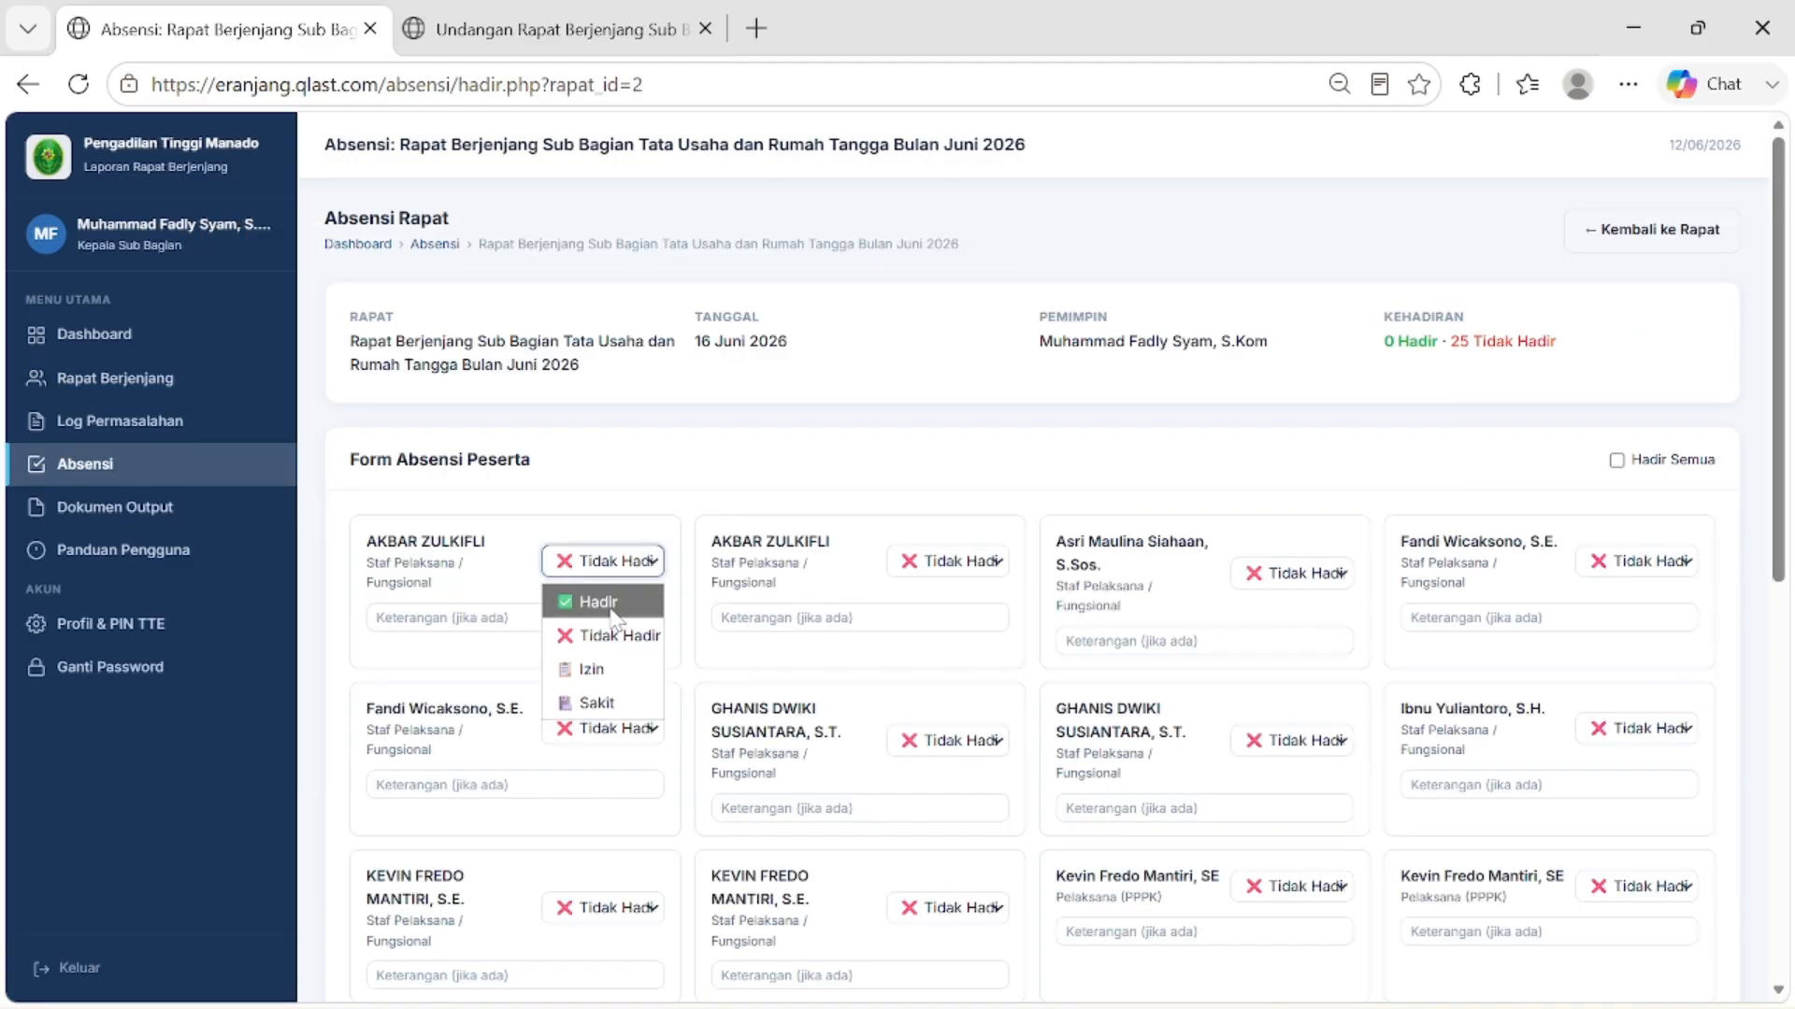
pyautogui.click(598, 602)
pyautogui.click(967, 572)
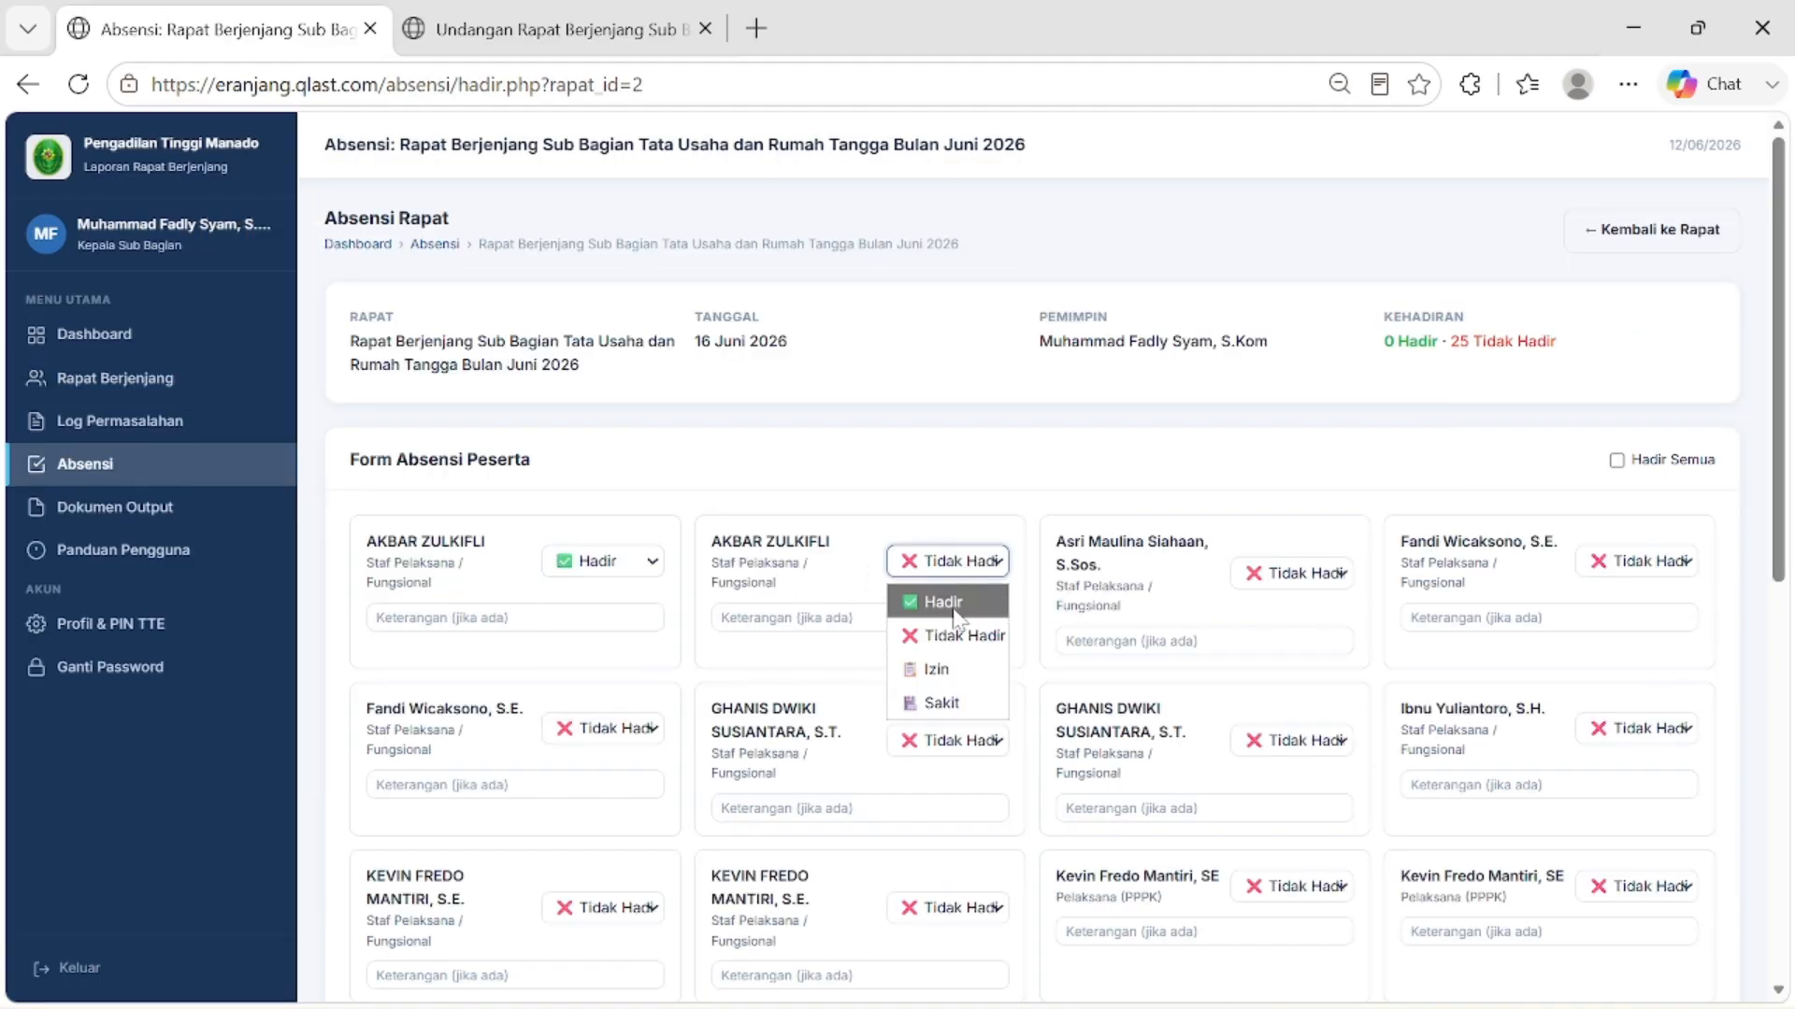
pyautogui.click(944, 604)
pyautogui.click(1241, 584)
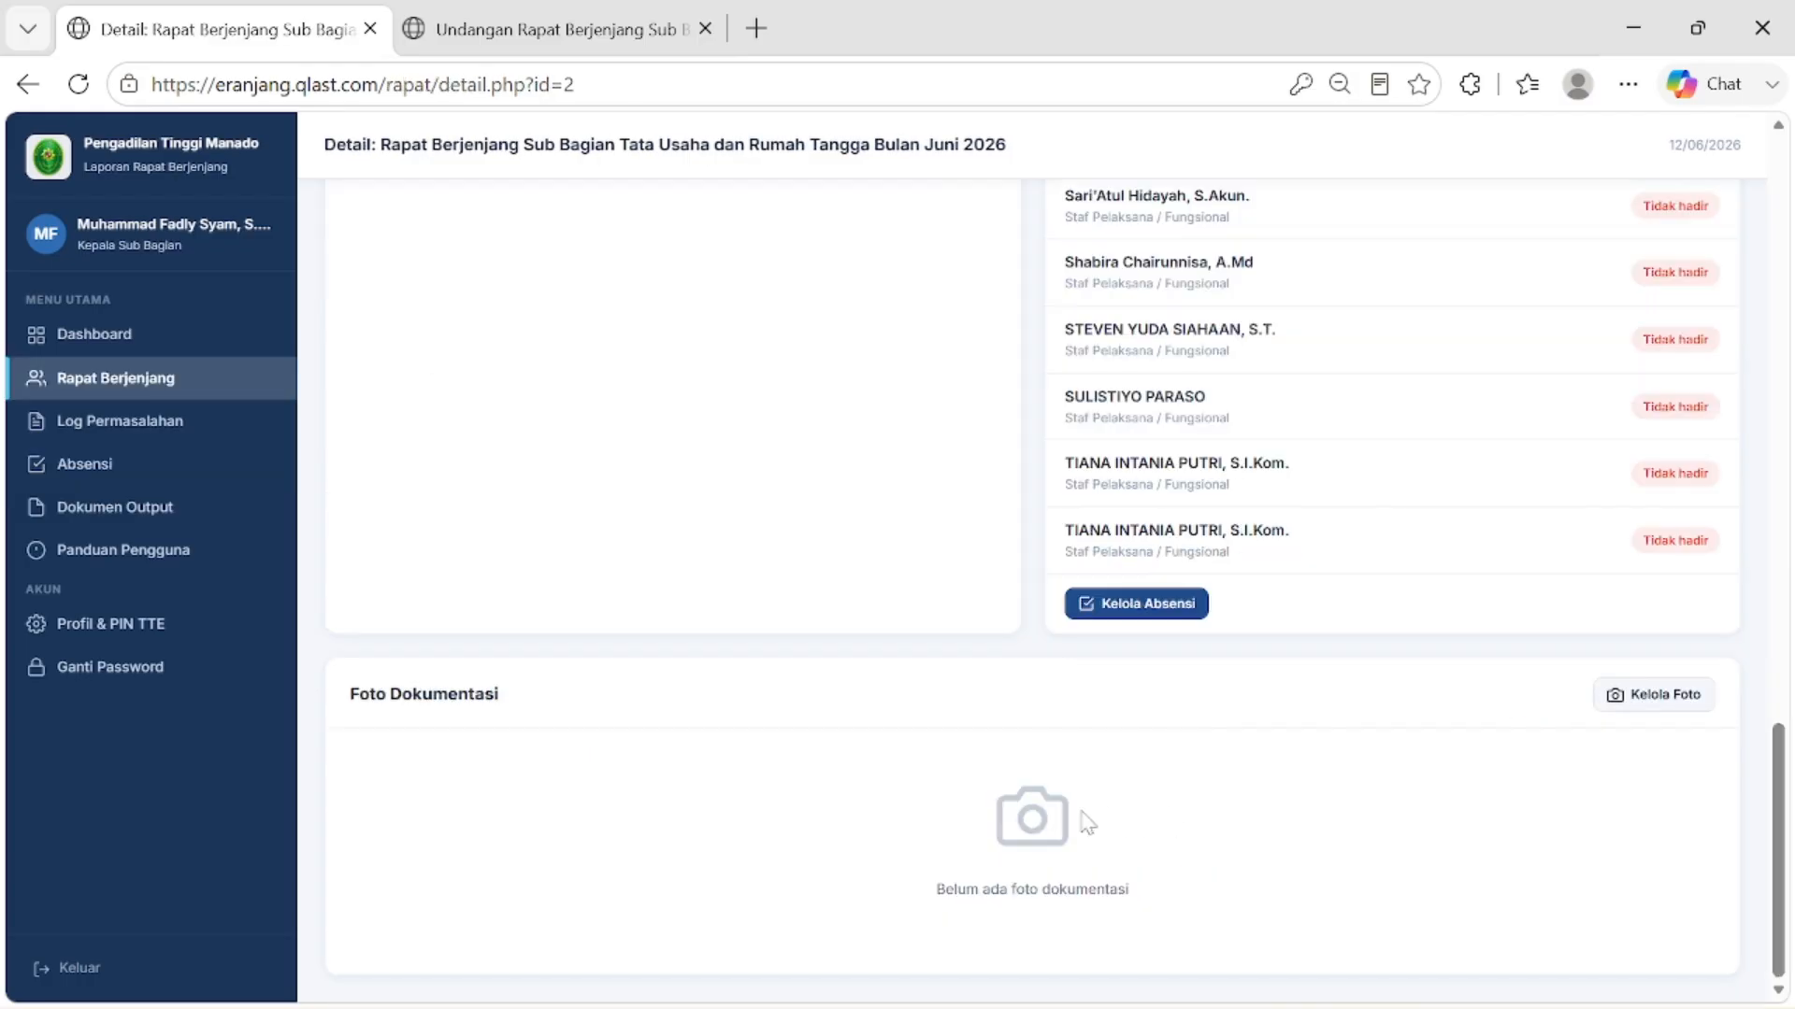
# Step: Reopen the meeting's attendance form, mark all participants as present (Hadir Semua) and save the attendance
pyautogui.click(1115, 609)
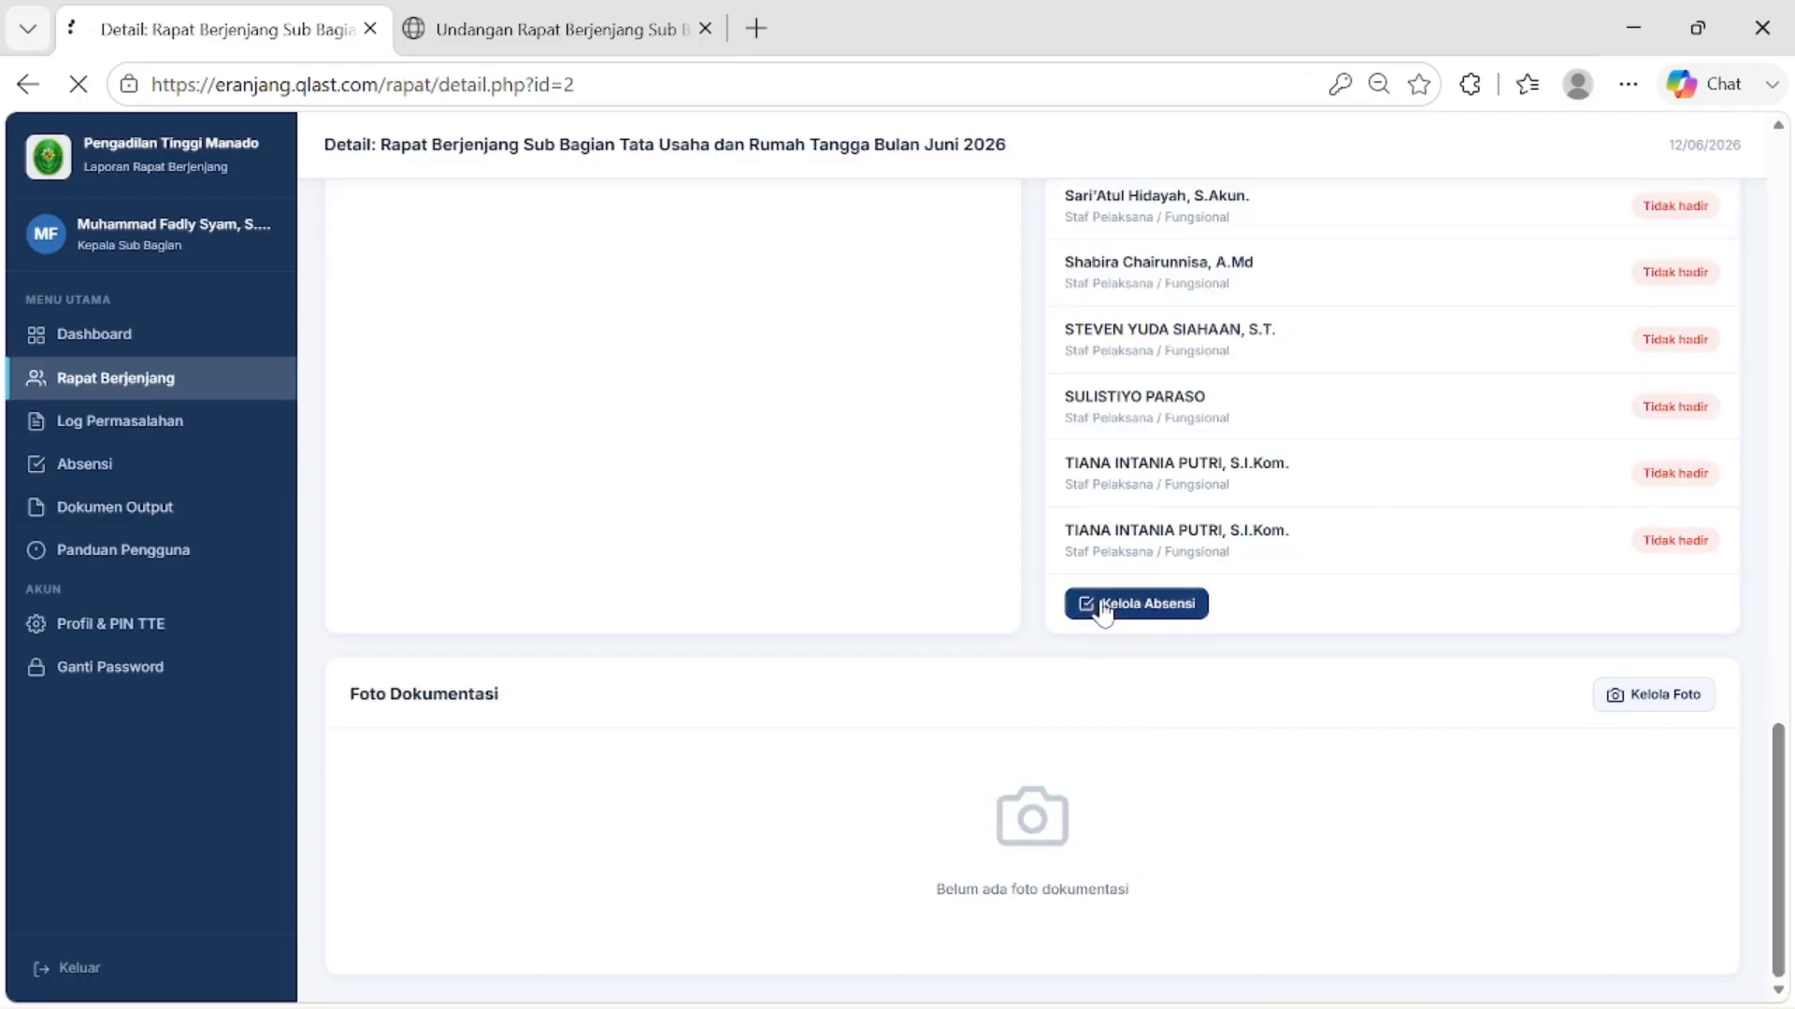
pyautogui.click(1618, 461)
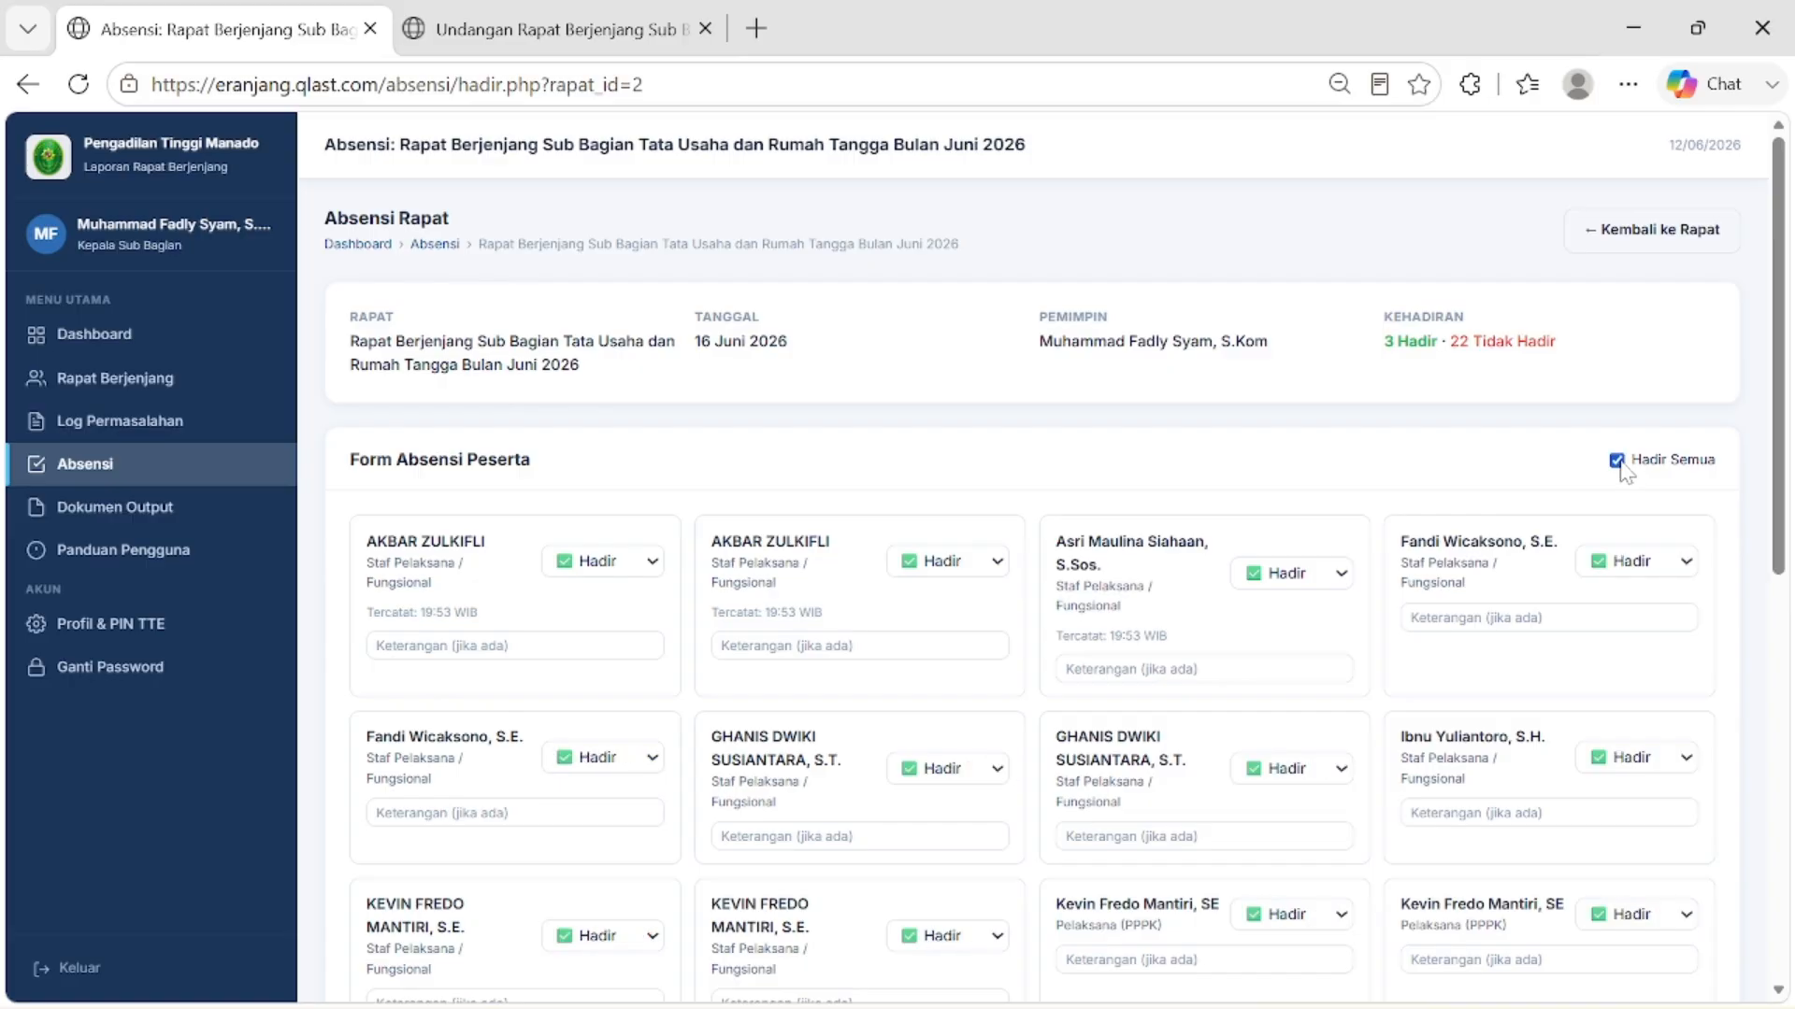
pyautogui.scroll(-10, 1620, 474)
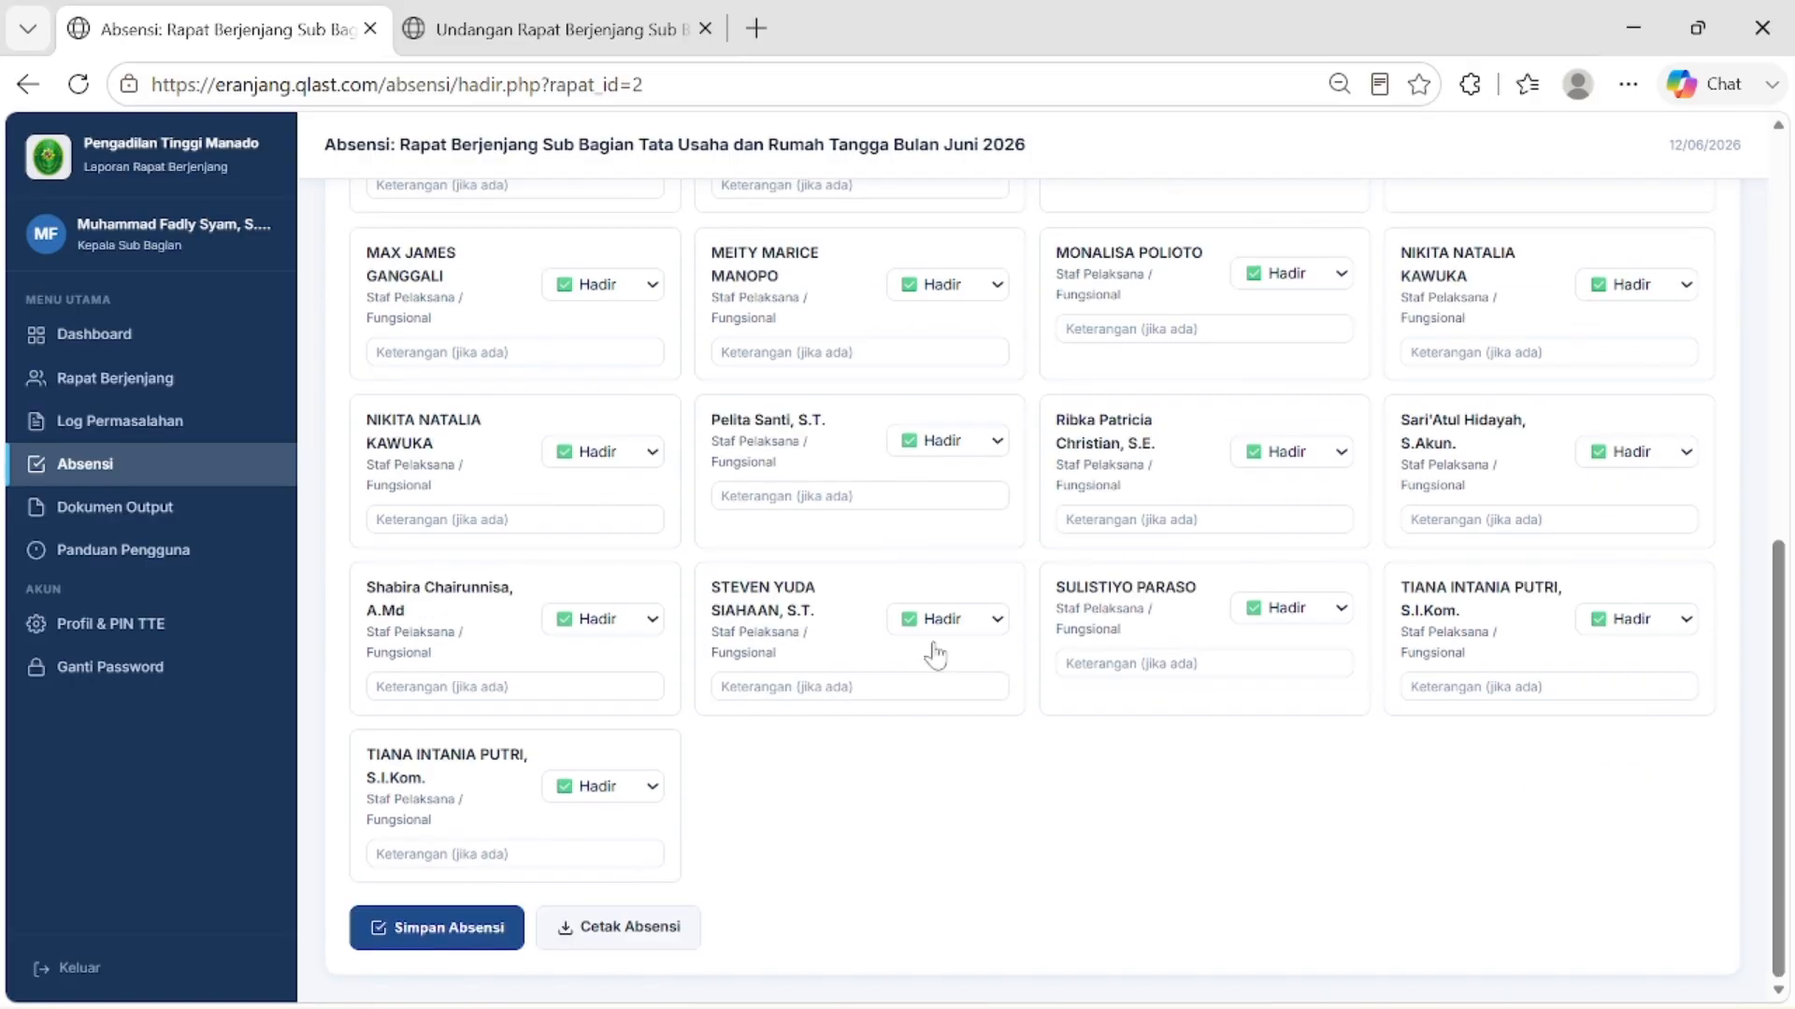
pyautogui.click(464, 934)
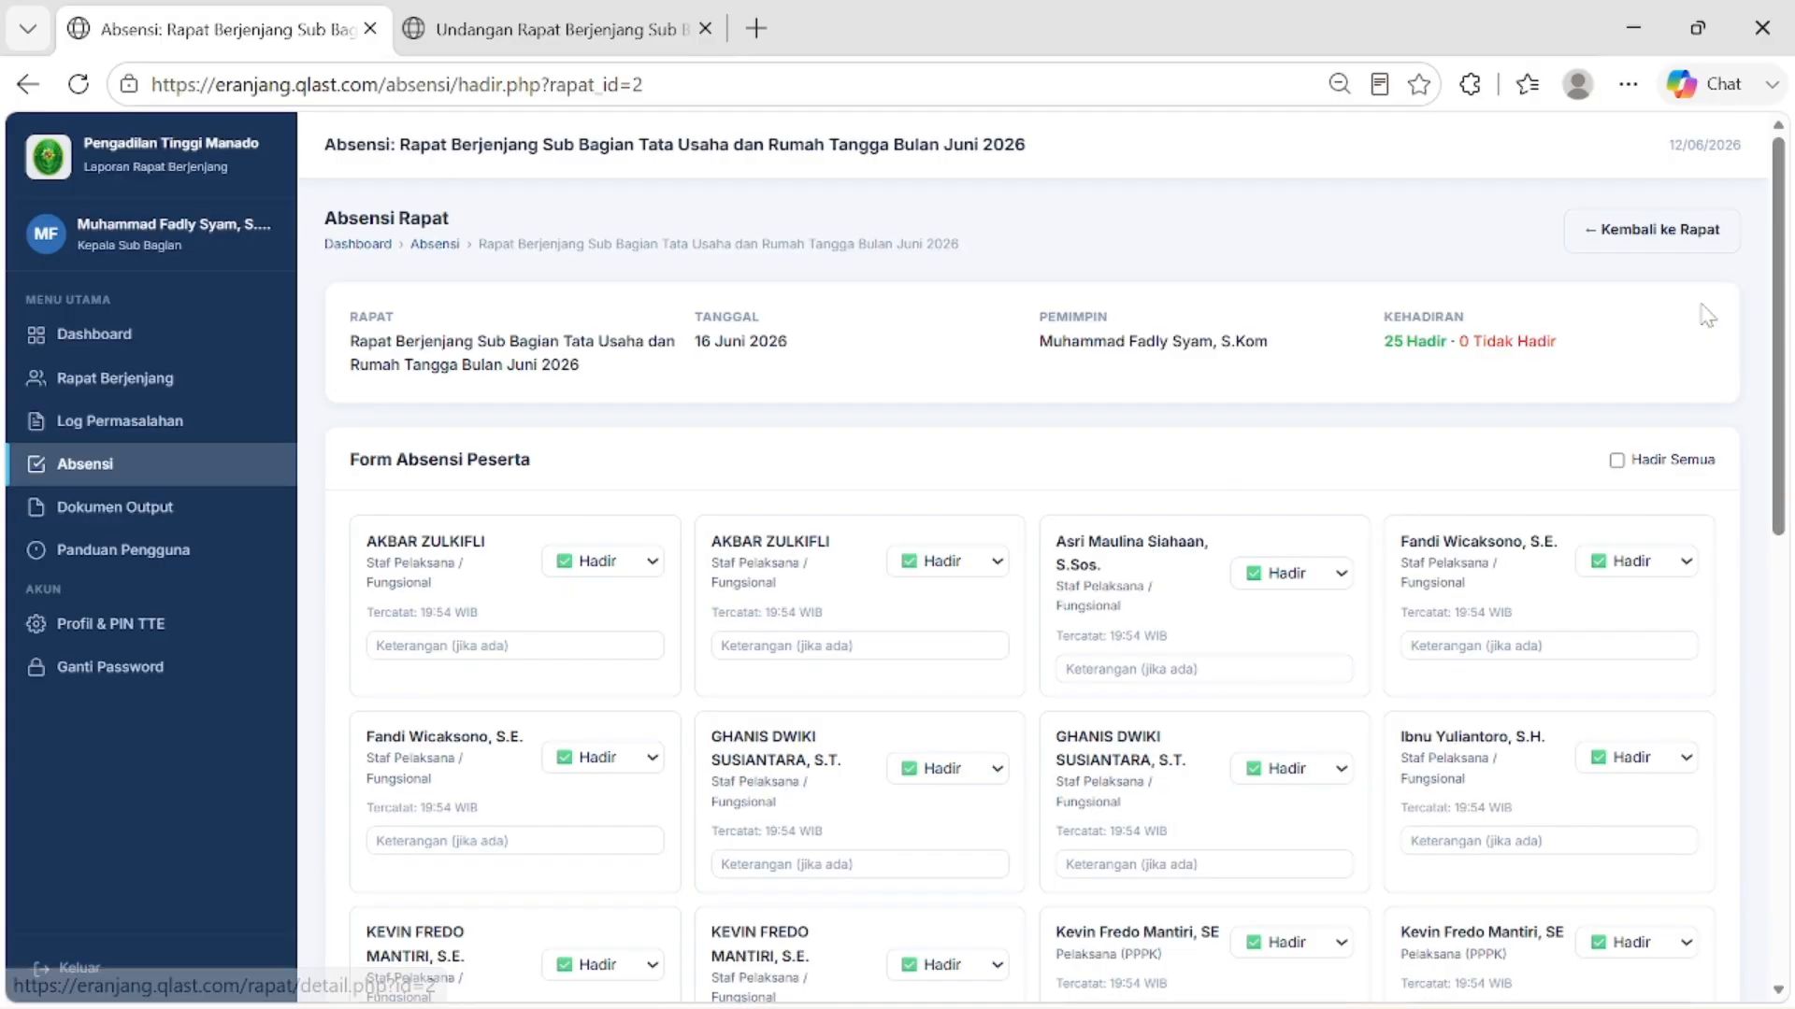
# Step: Return to the meeting details and electronically sign the attendance list with the TTE PIN, declining the browser's password update
pyautogui.click(1659, 245)
pyautogui.scroll(-3, 1202, 486)
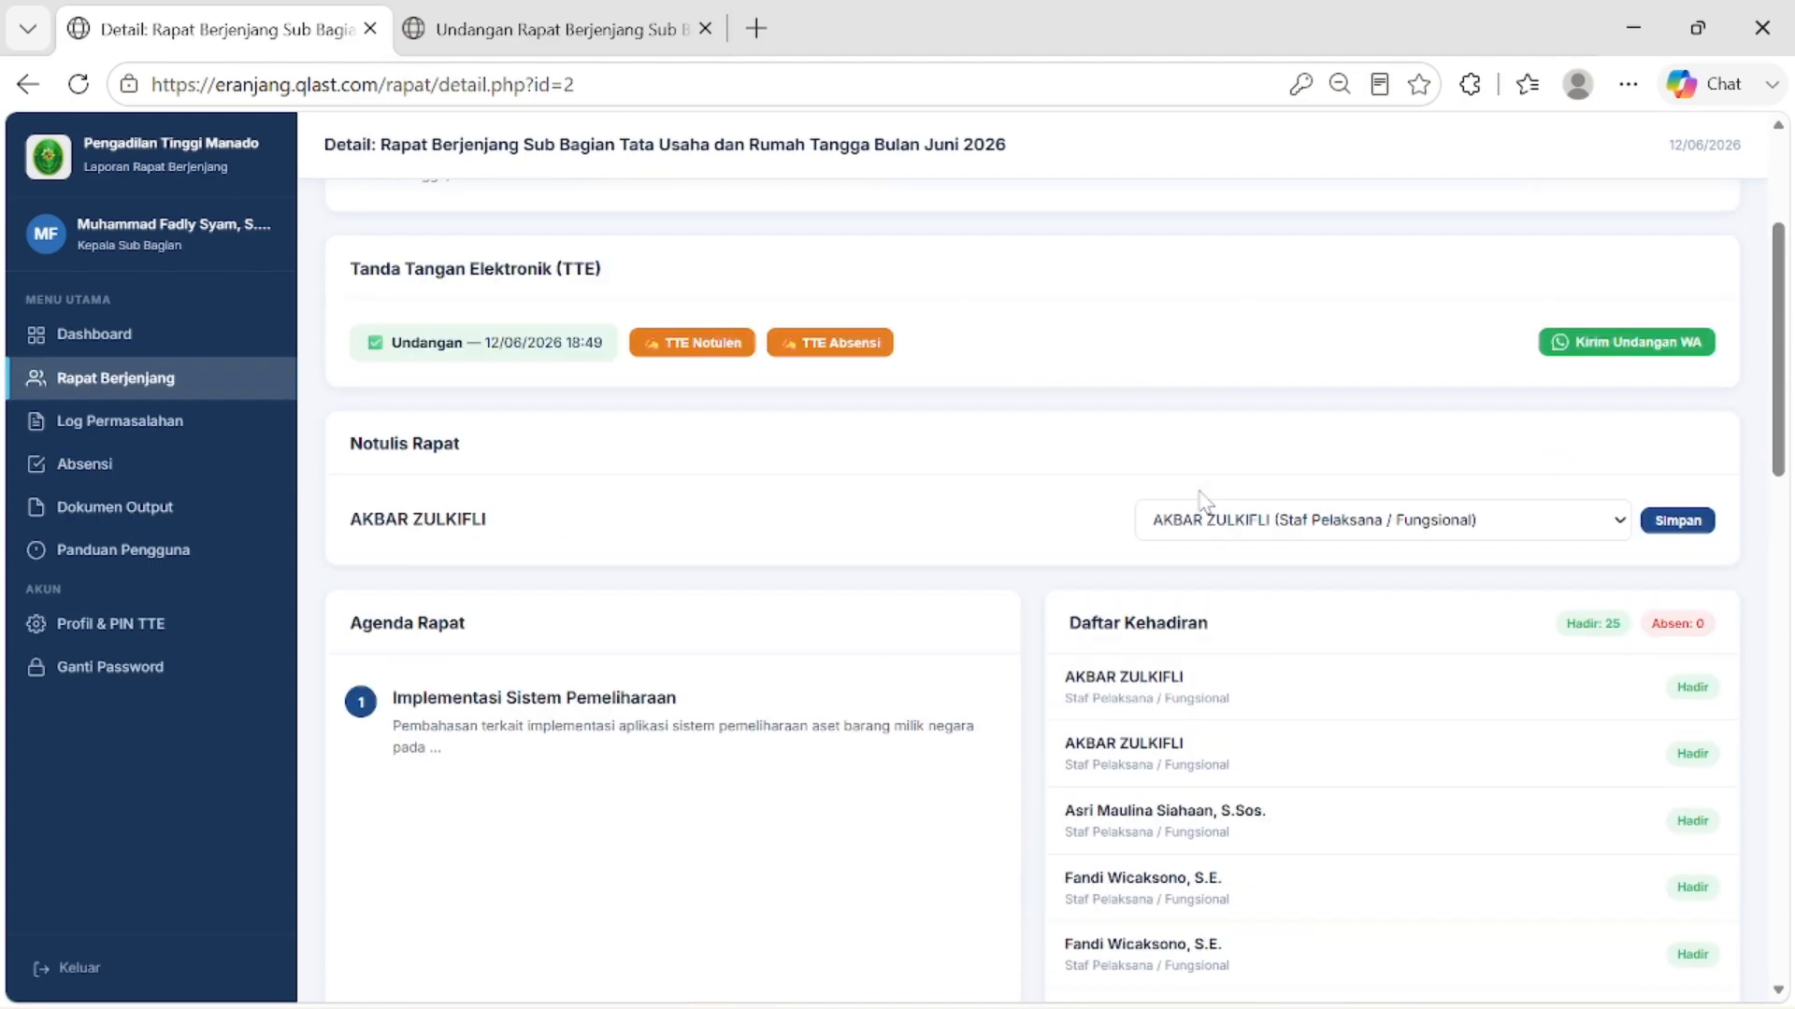
pyautogui.scroll(1, 1201, 502)
pyautogui.scroll(3, 1087, 470)
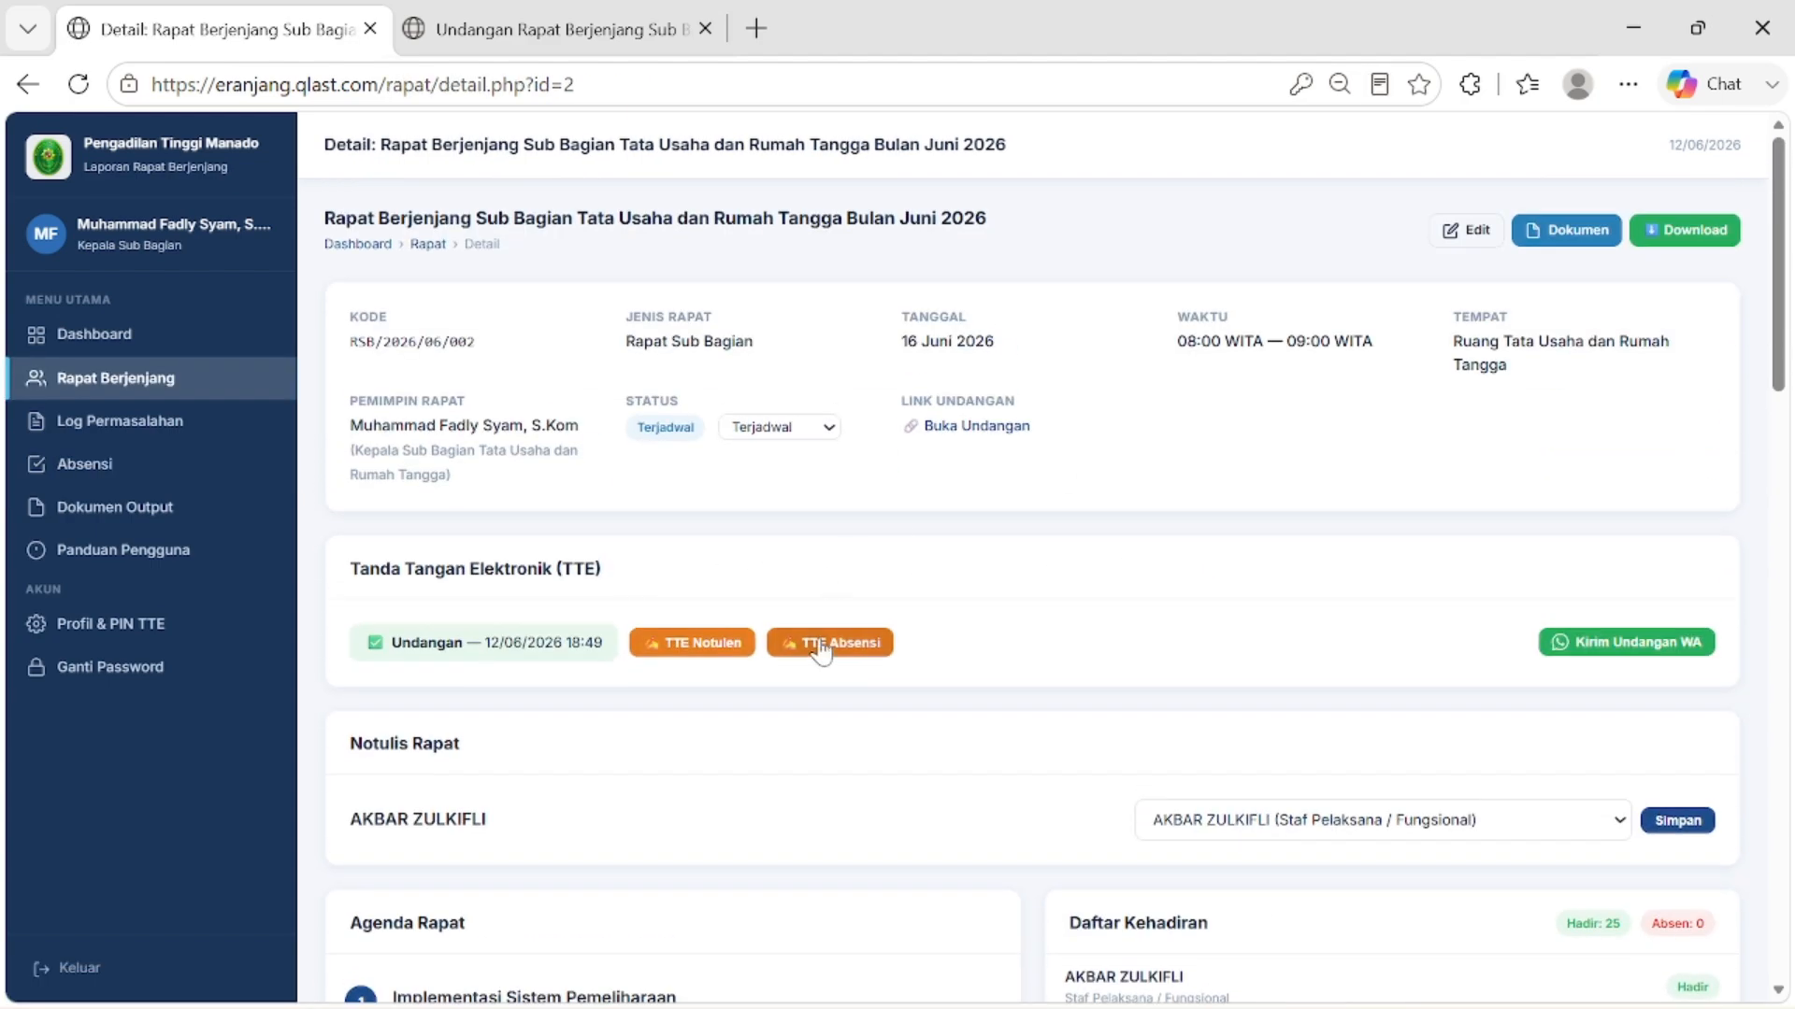
pyautogui.click(834, 643)
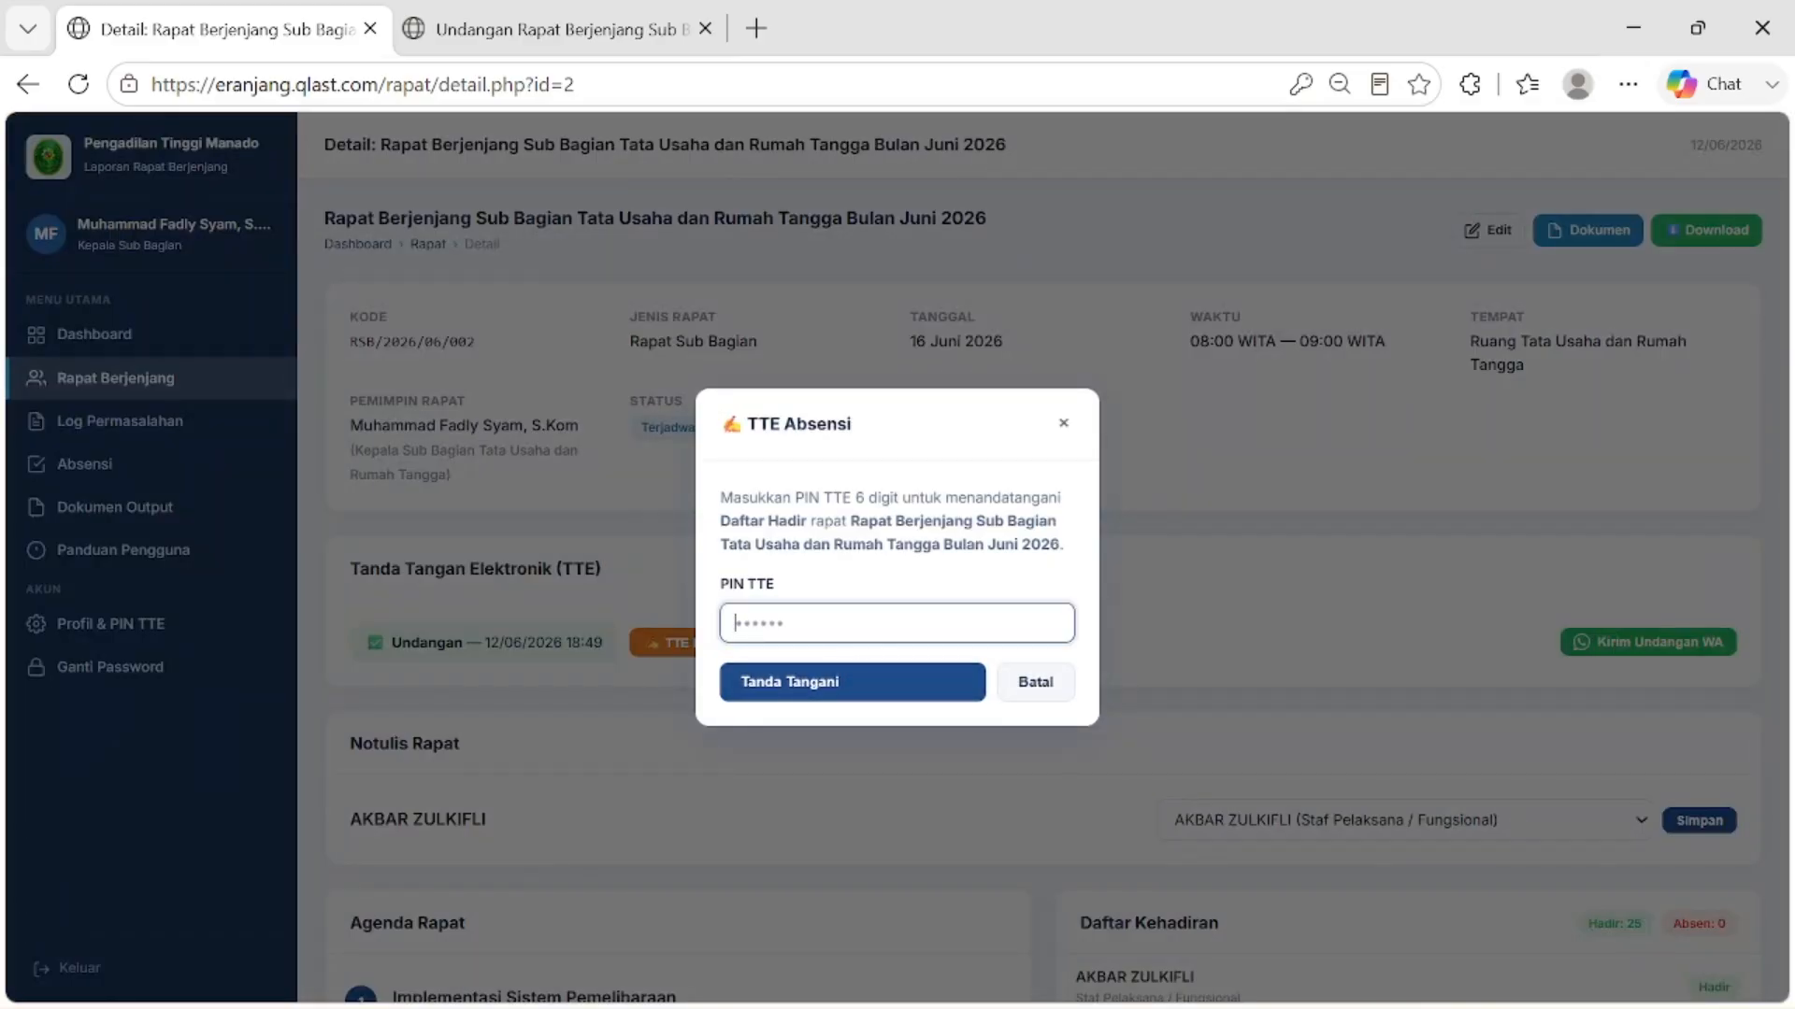
pyautogui.write('••')
pyautogui.click(931, 685)
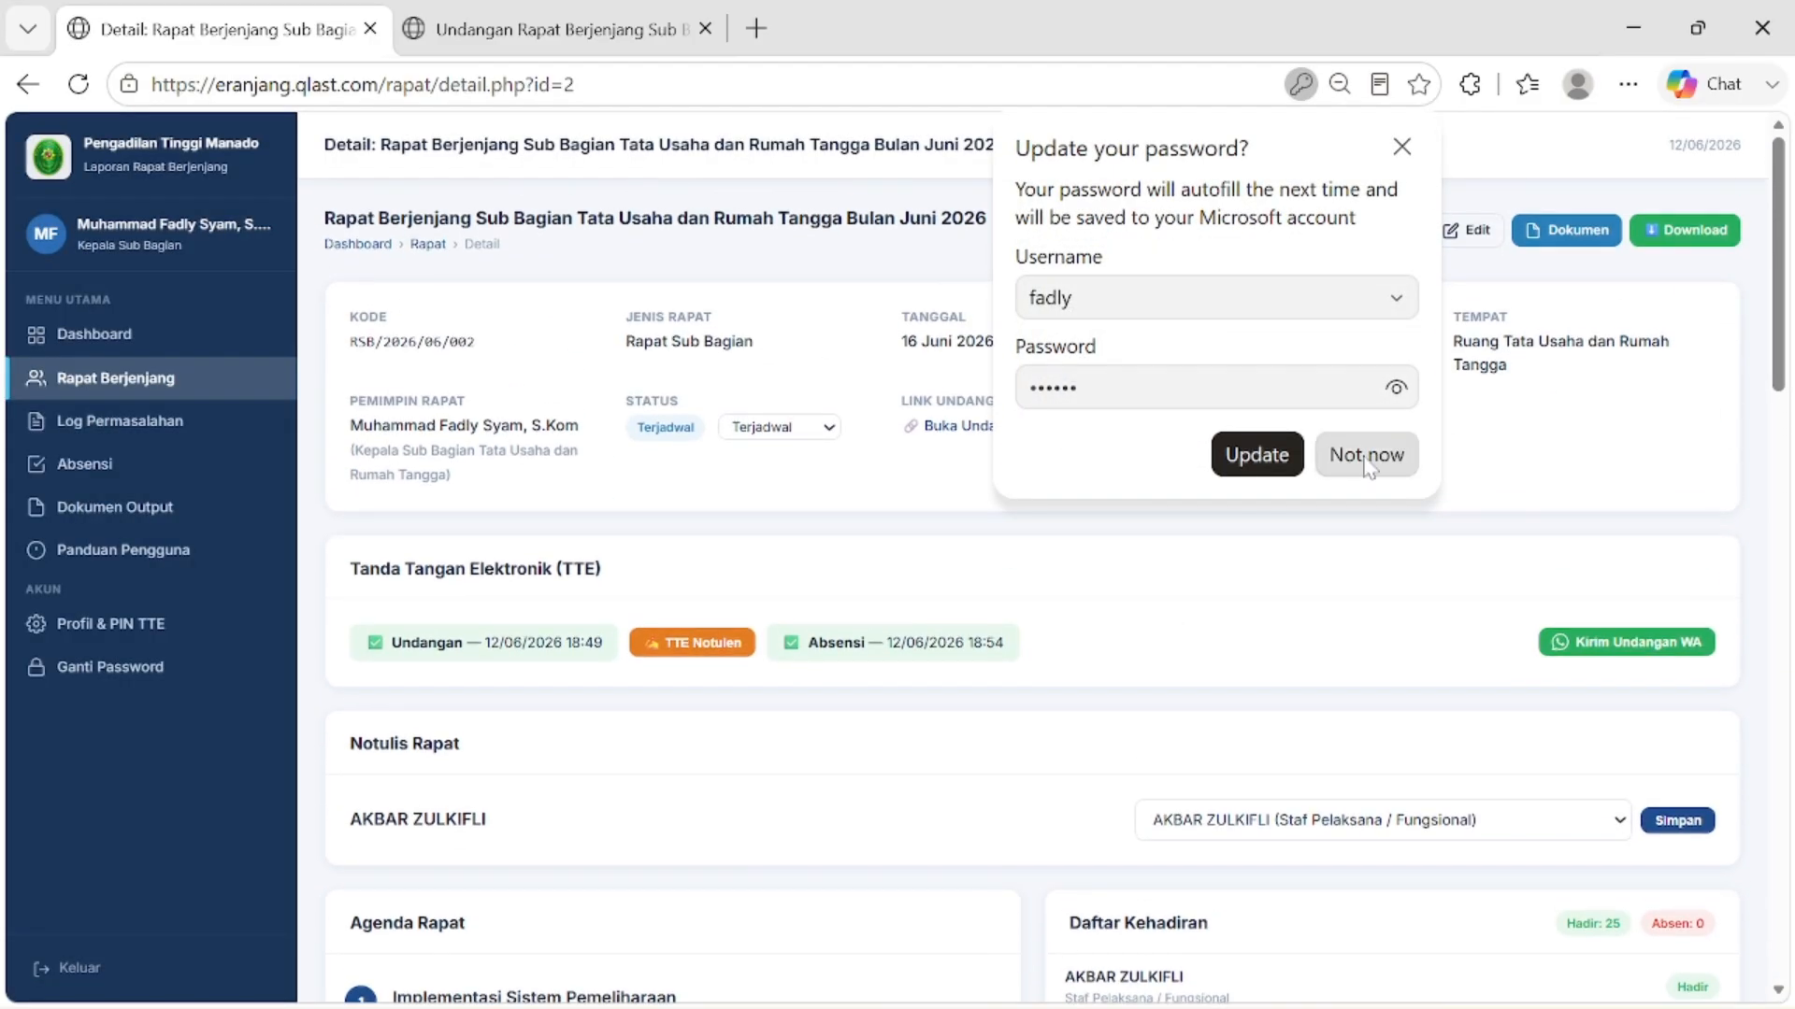
pyautogui.click(1367, 455)
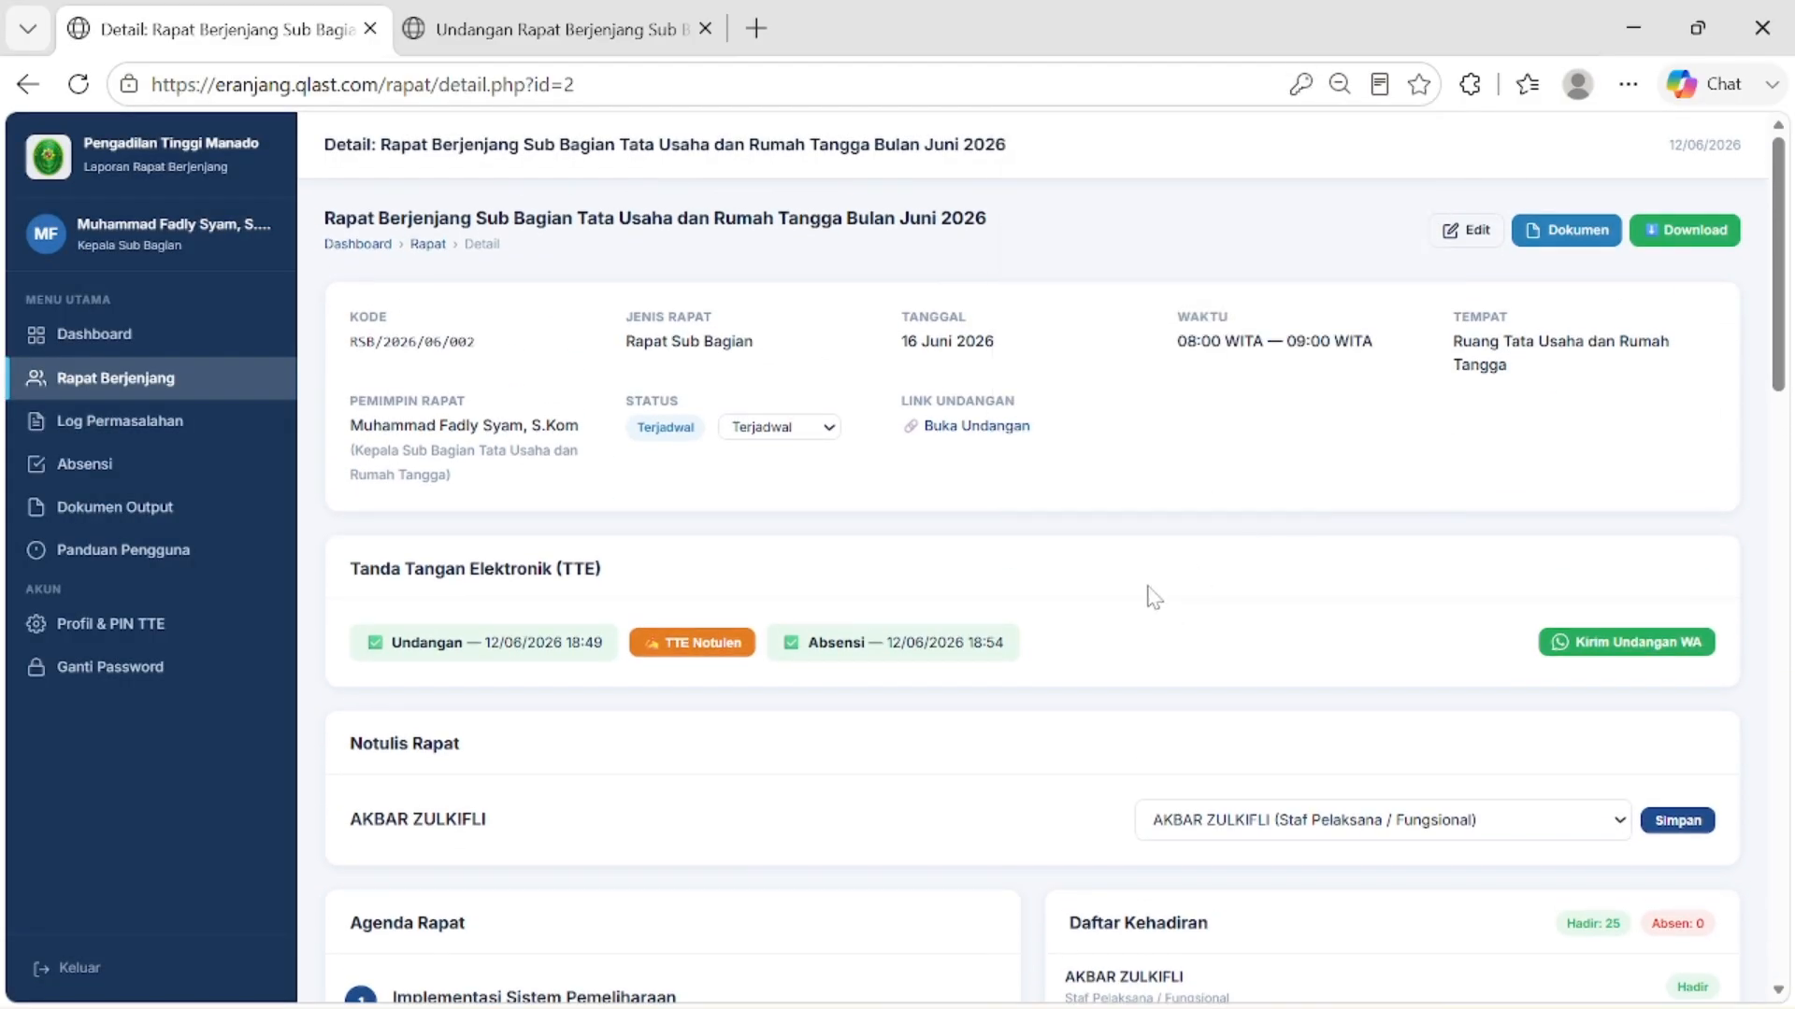
# Step: Open the meeting's output documents, examine the invitation (Undangan Rapat) down to its signature block, and close it
pyautogui.scroll(-3, 1159, 589)
pyautogui.scroll(3, 1194, 586)
pyautogui.click(1578, 239)
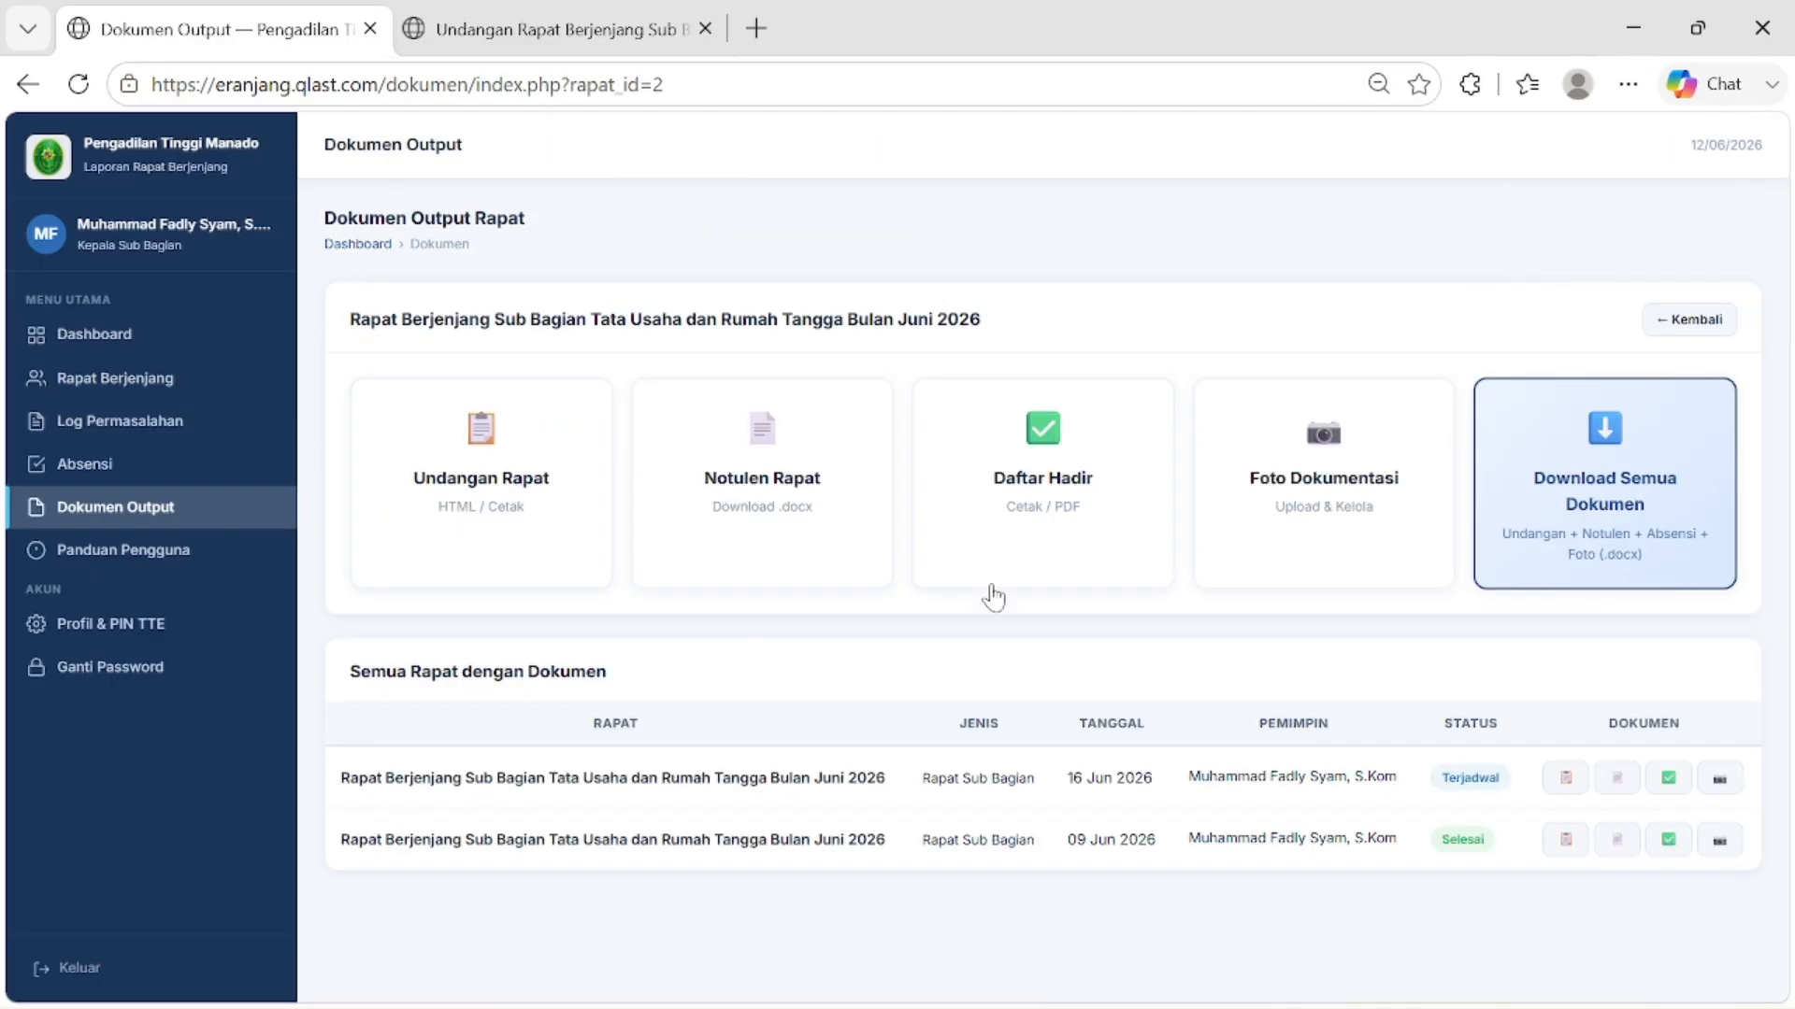
pyautogui.click(505, 504)
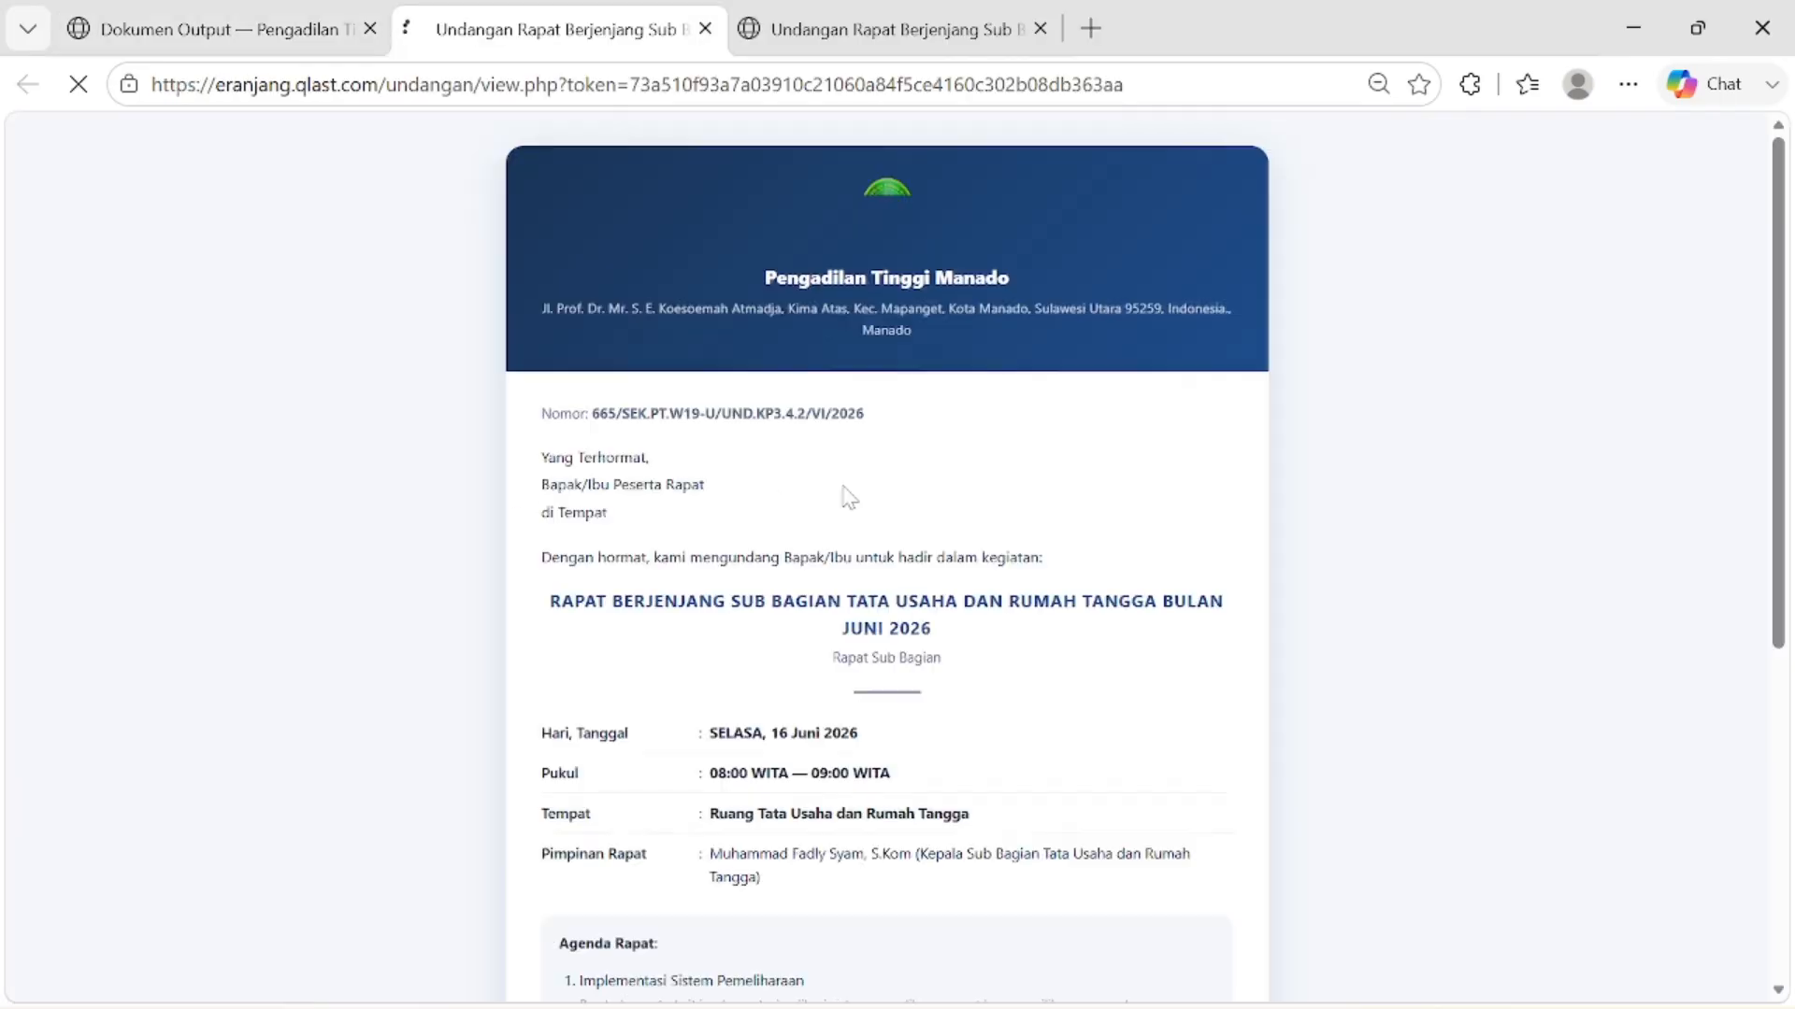
pyautogui.scroll(-5, 842, 524)
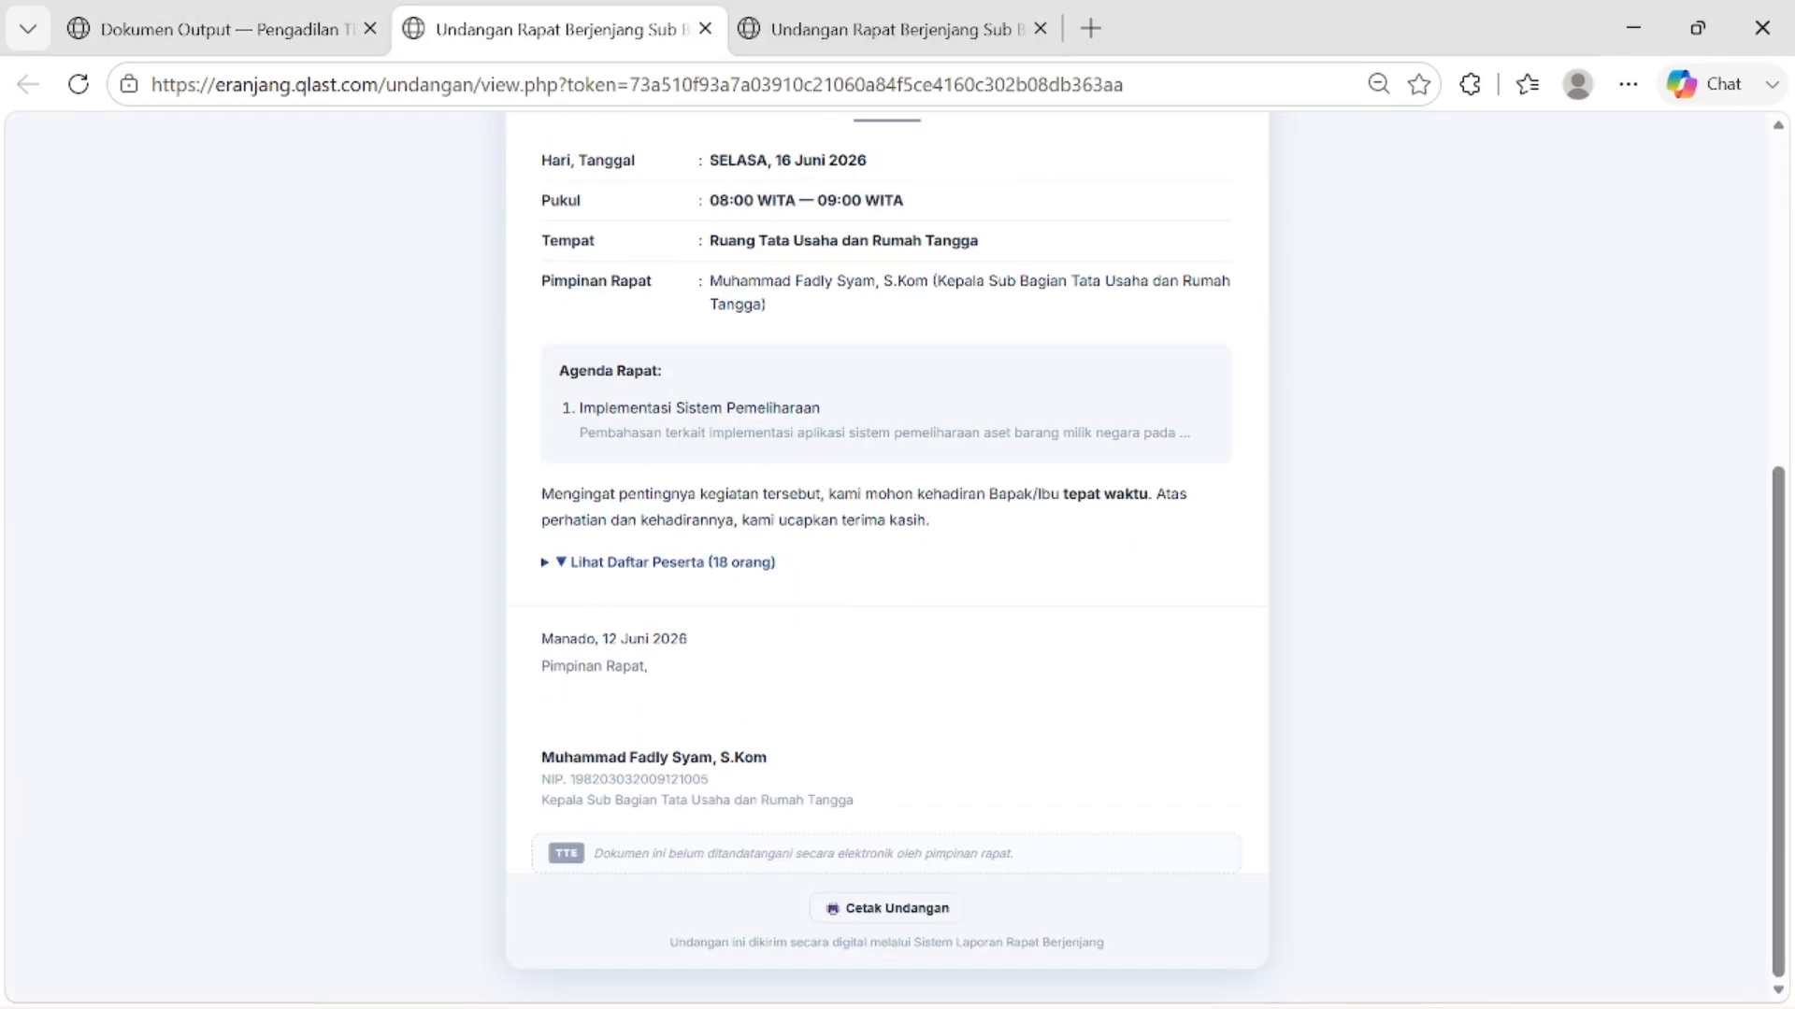
pyautogui.scroll(5, 896, 347)
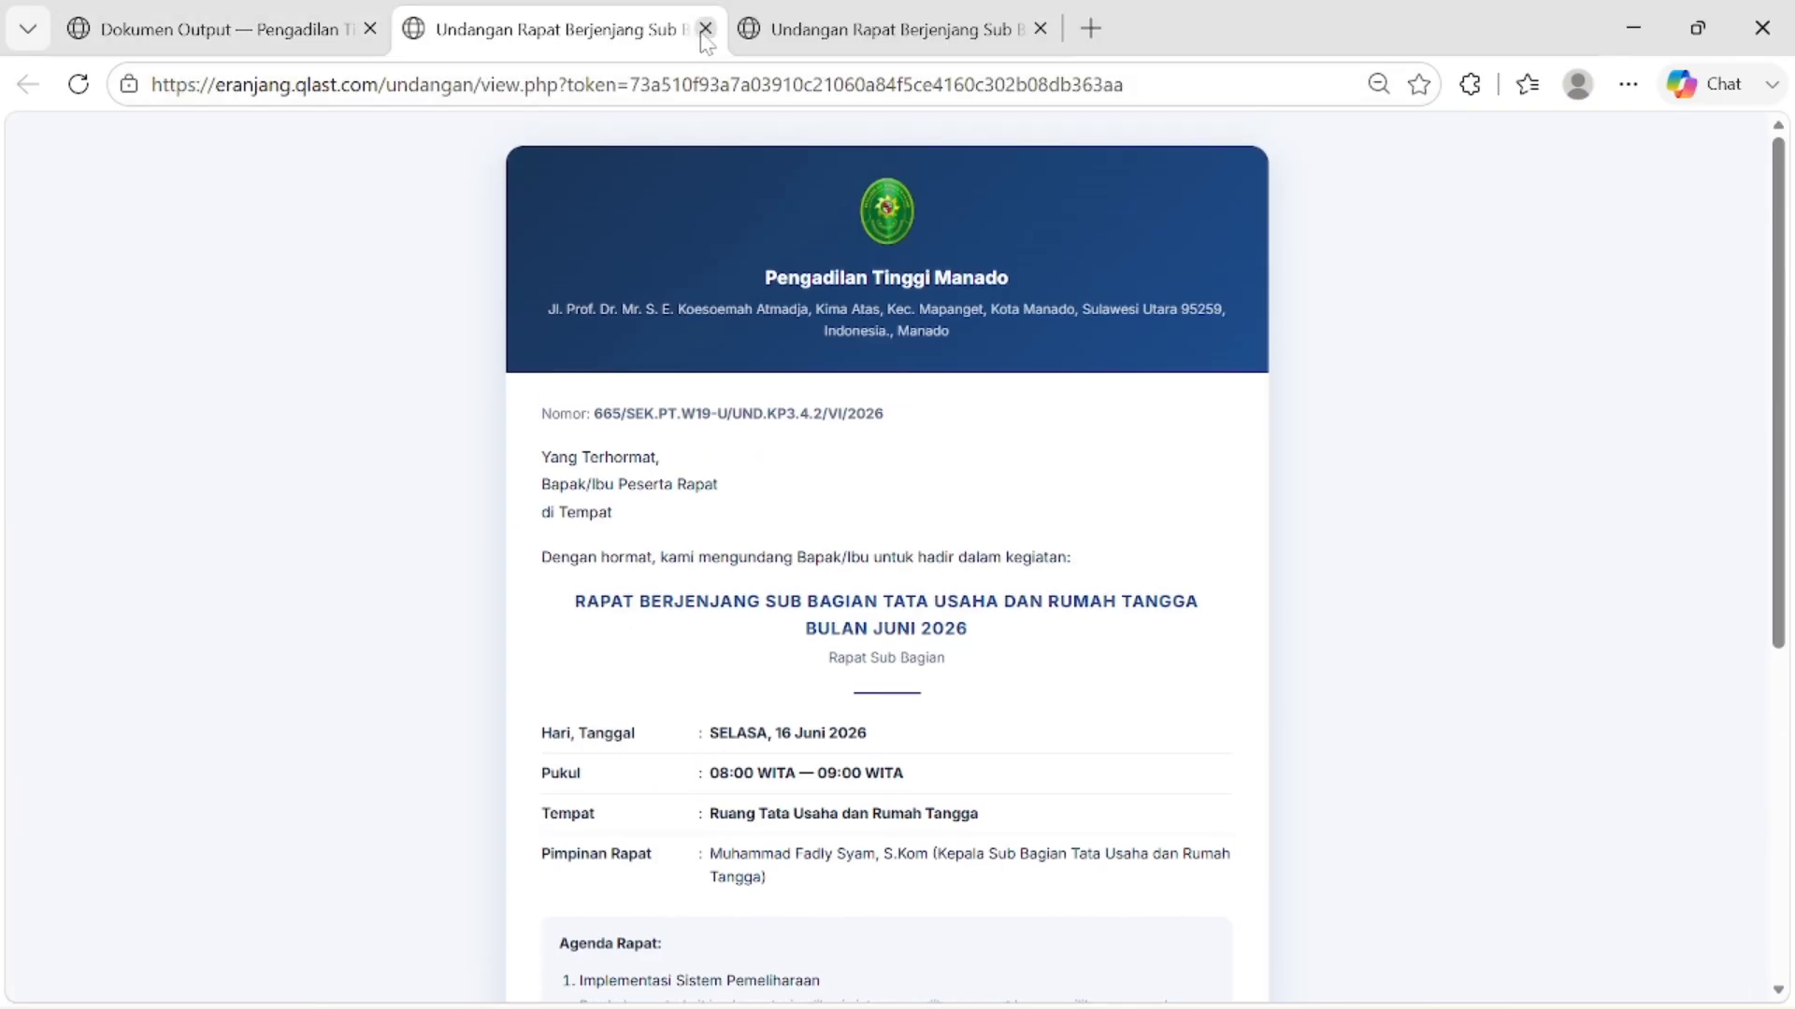
pyautogui.click(705, 29)
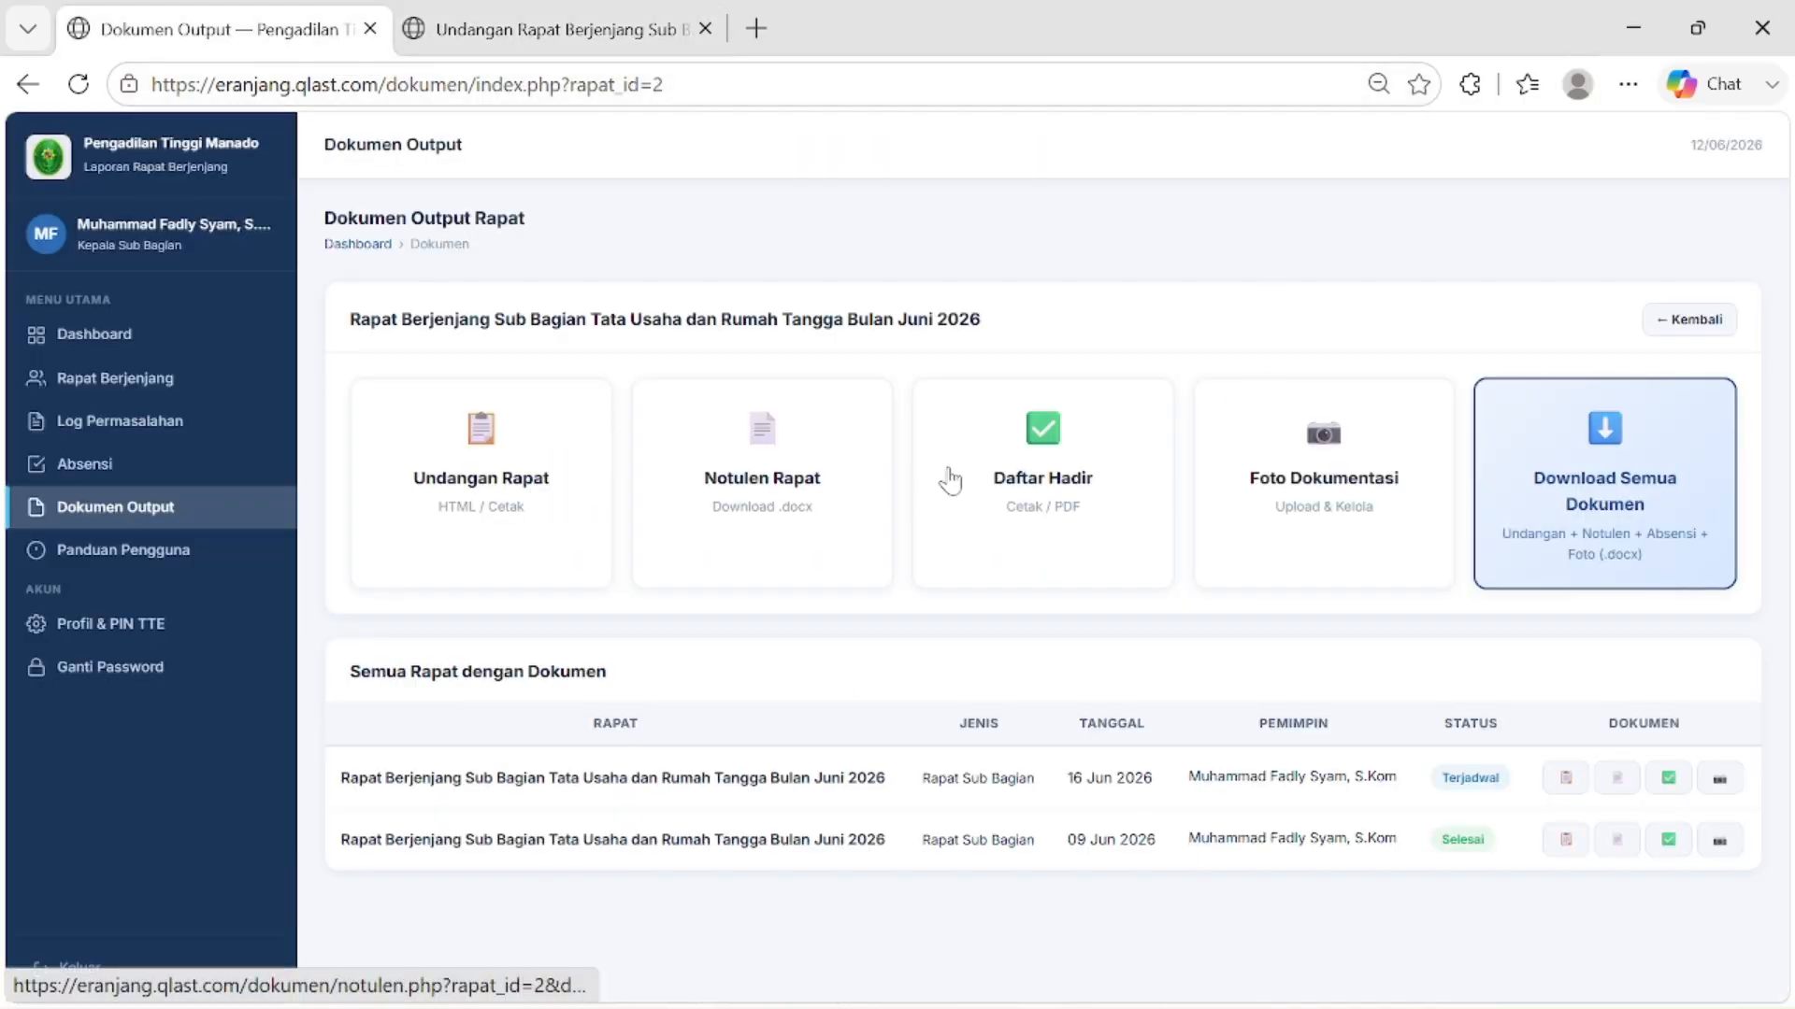
# Step: Open the printable attendance list (Daftar Hadir), examine its entries and signature block, and close it
pyautogui.click(1038, 453)
pyautogui.scroll(-8, 1036, 567)
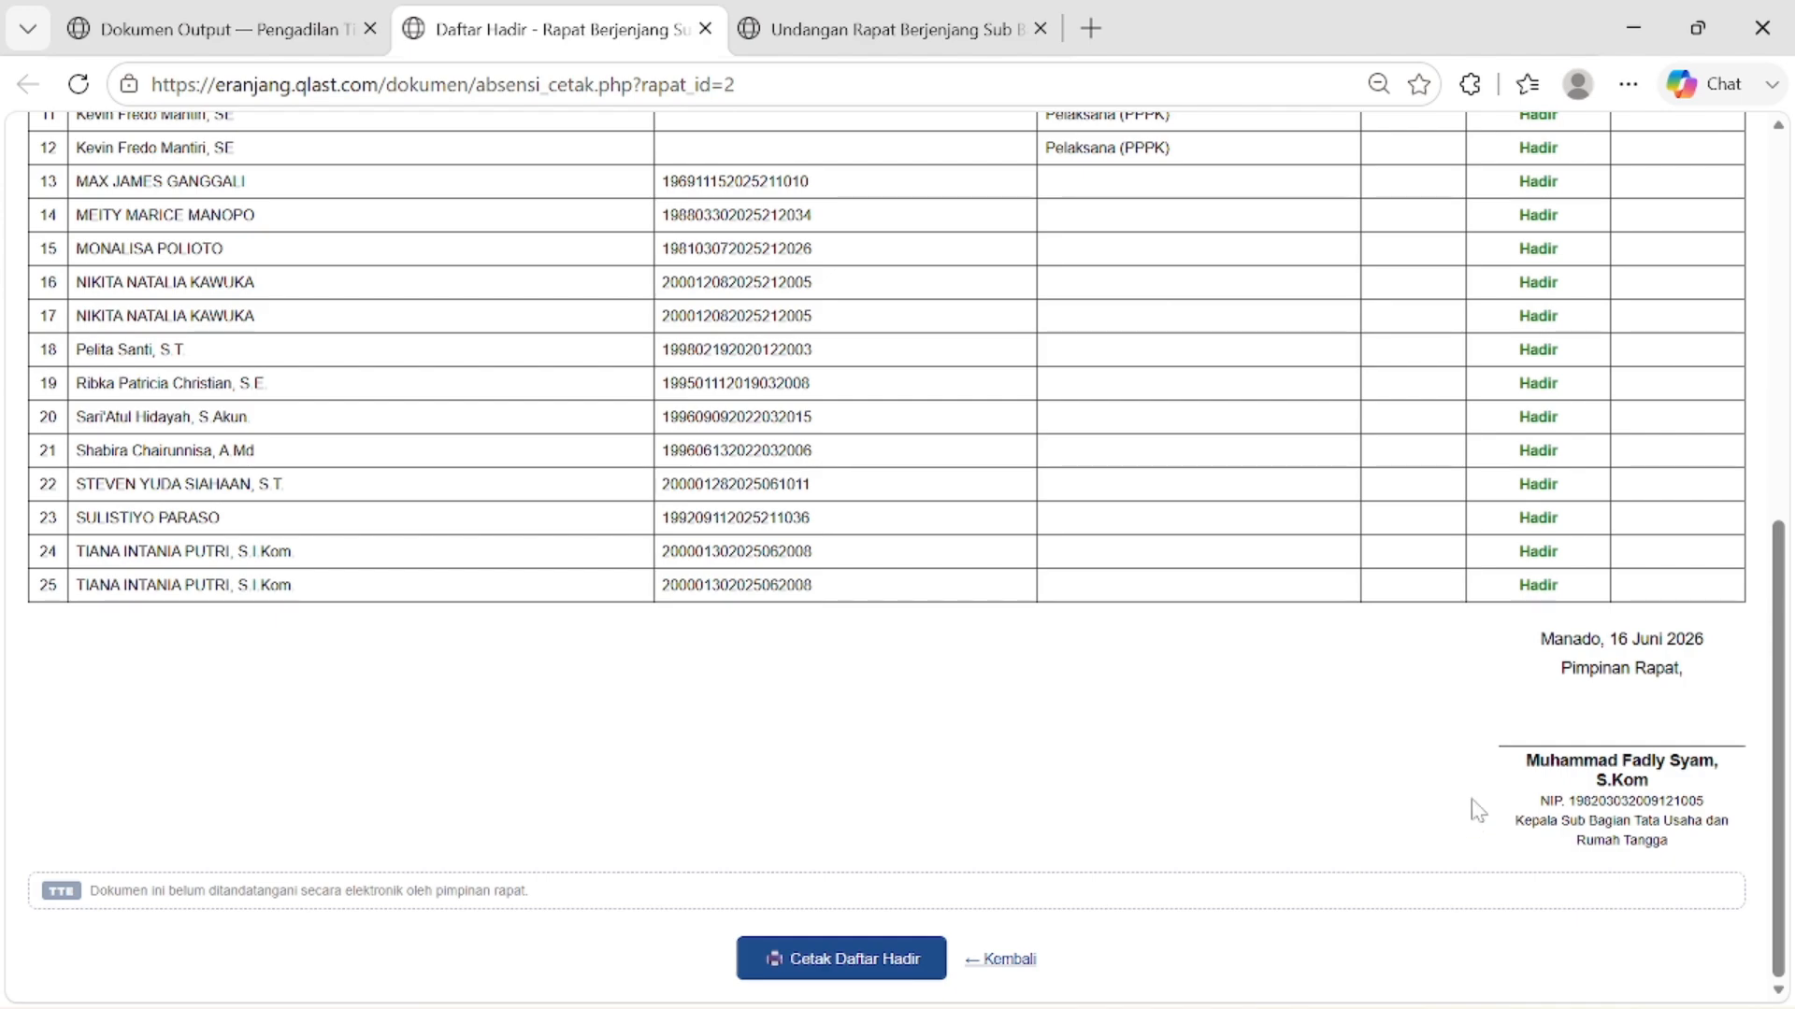
pyautogui.scroll(3, 989, 966)
pyautogui.scroll(-3, 989, 965)
pyautogui.click(705, 29)
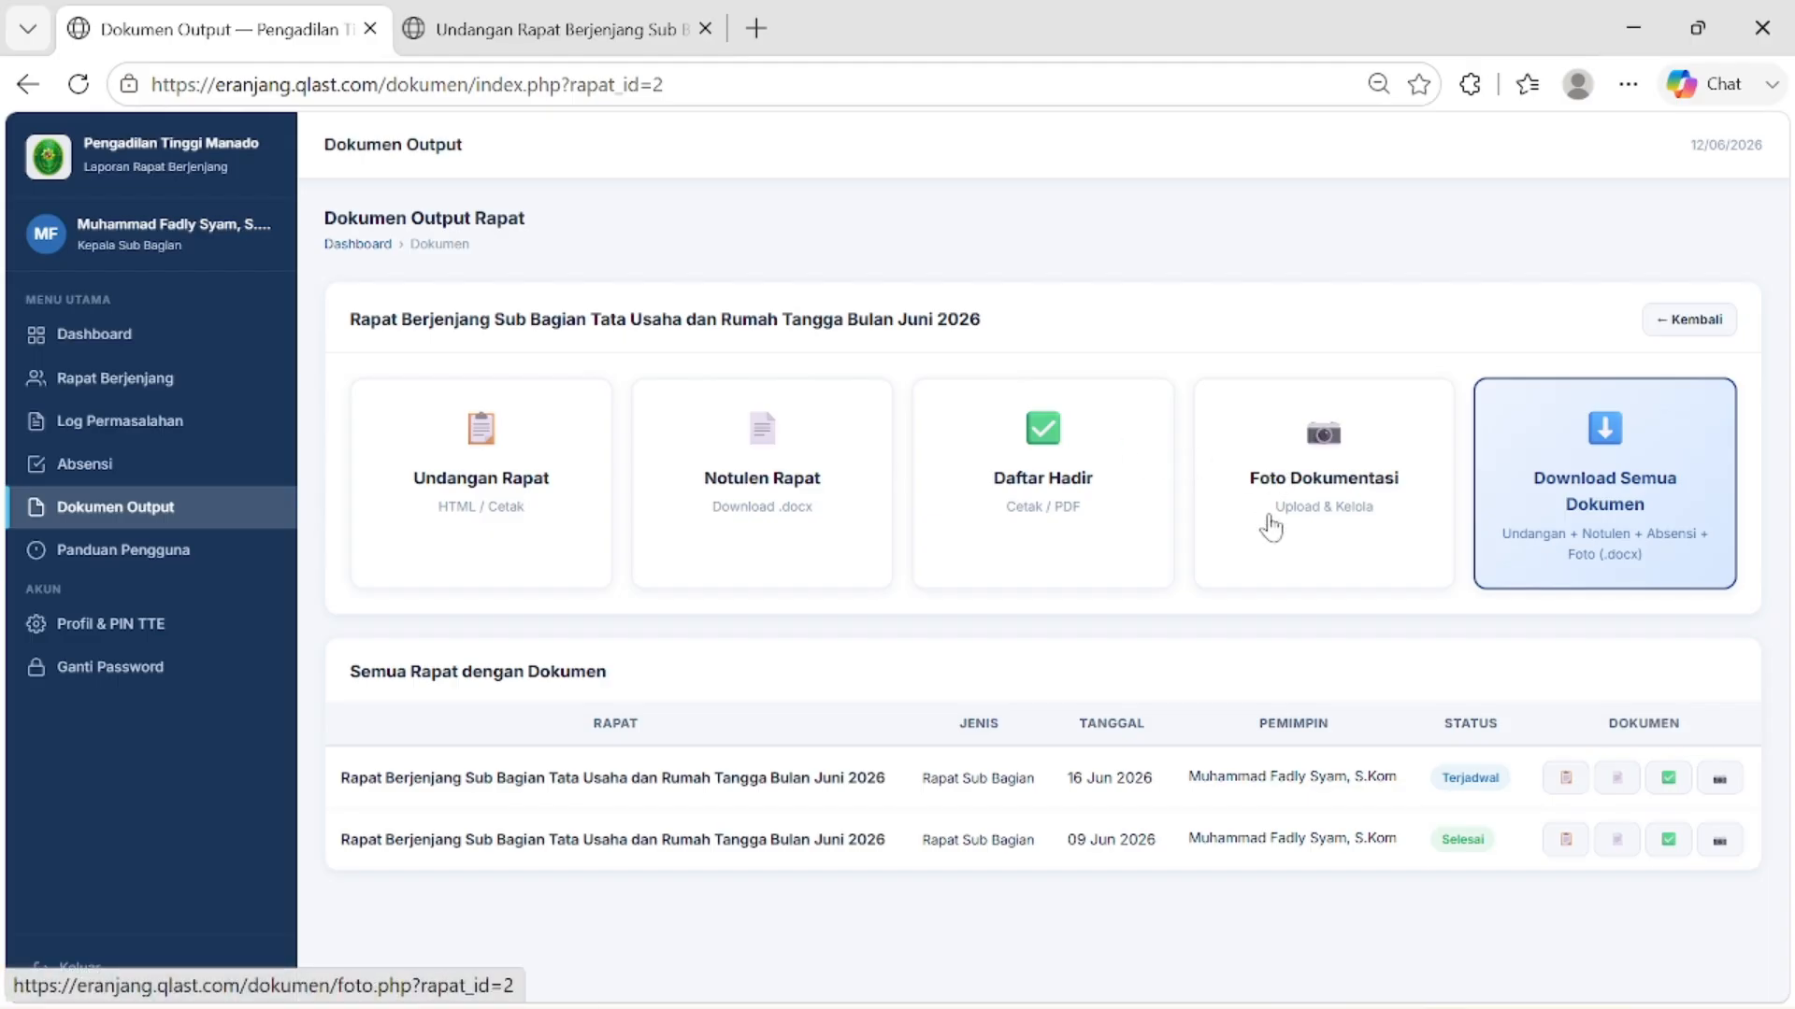
# Step: Download the meeting minutes Notulen_RSB_2026_06_002.docx, open them in Word and review the contents through the signature section
pyautogui.click(770, 456)
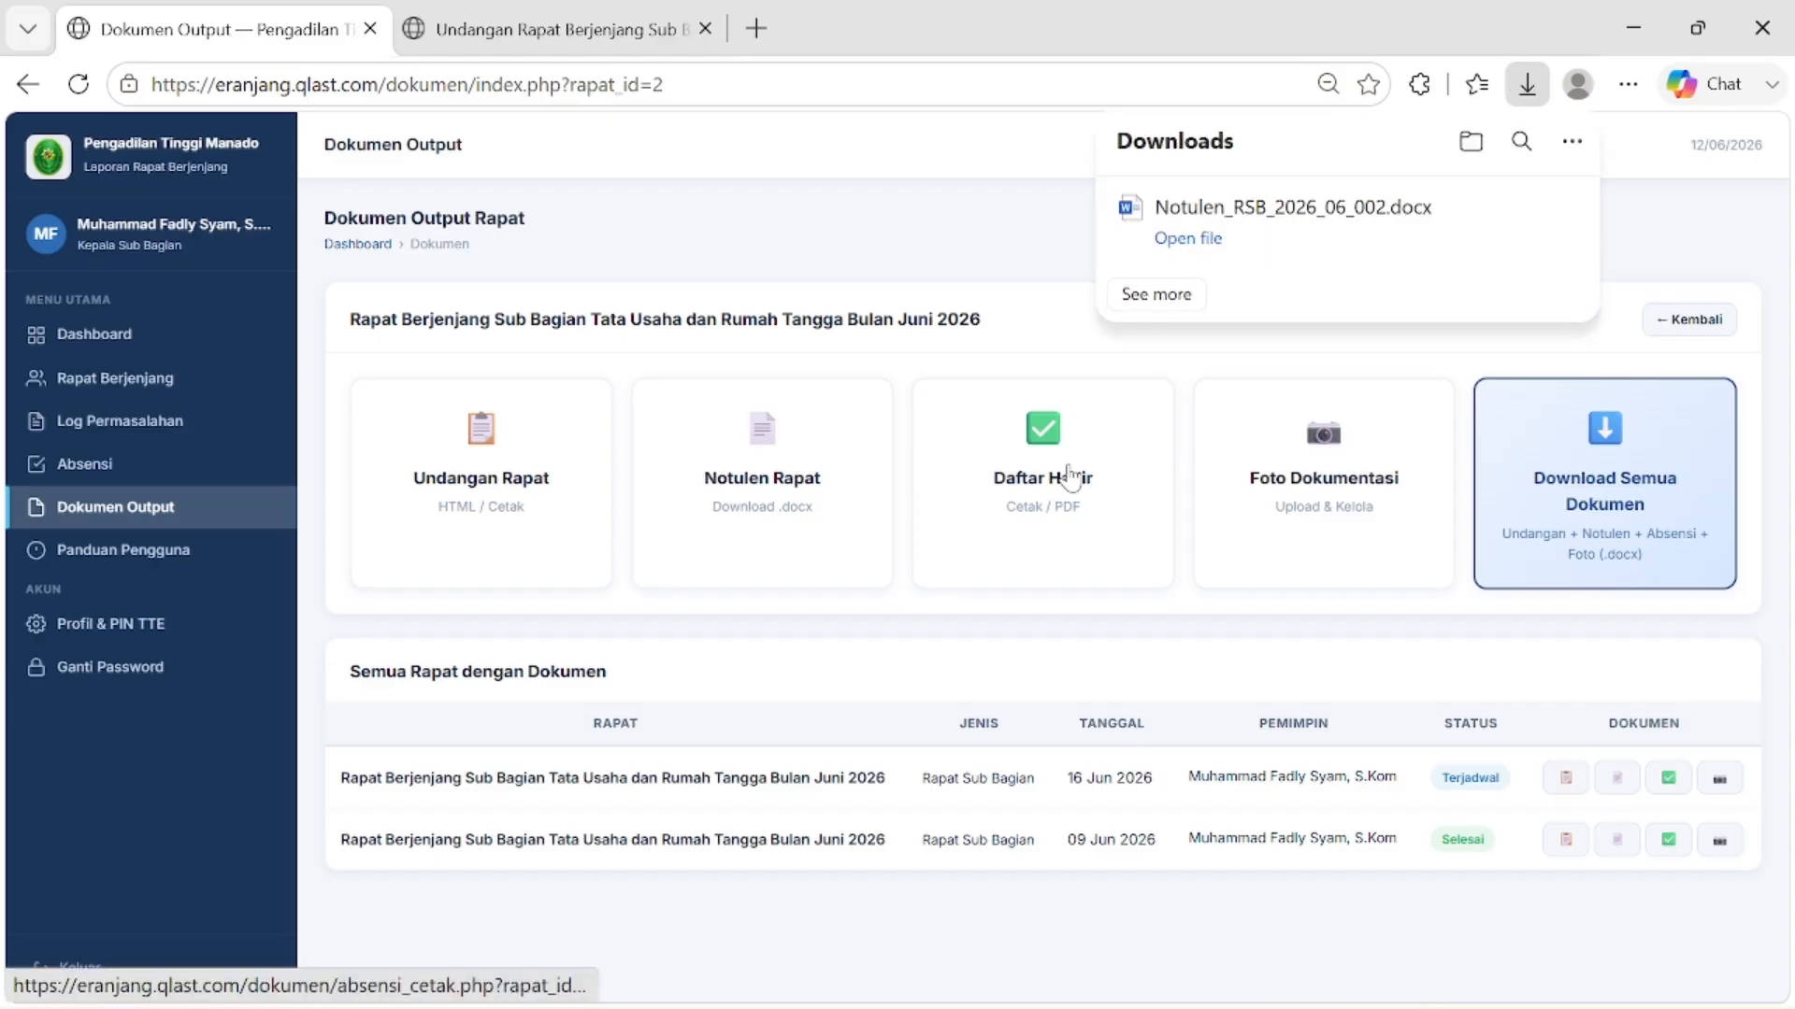
pyautogui.click(1188, 241)
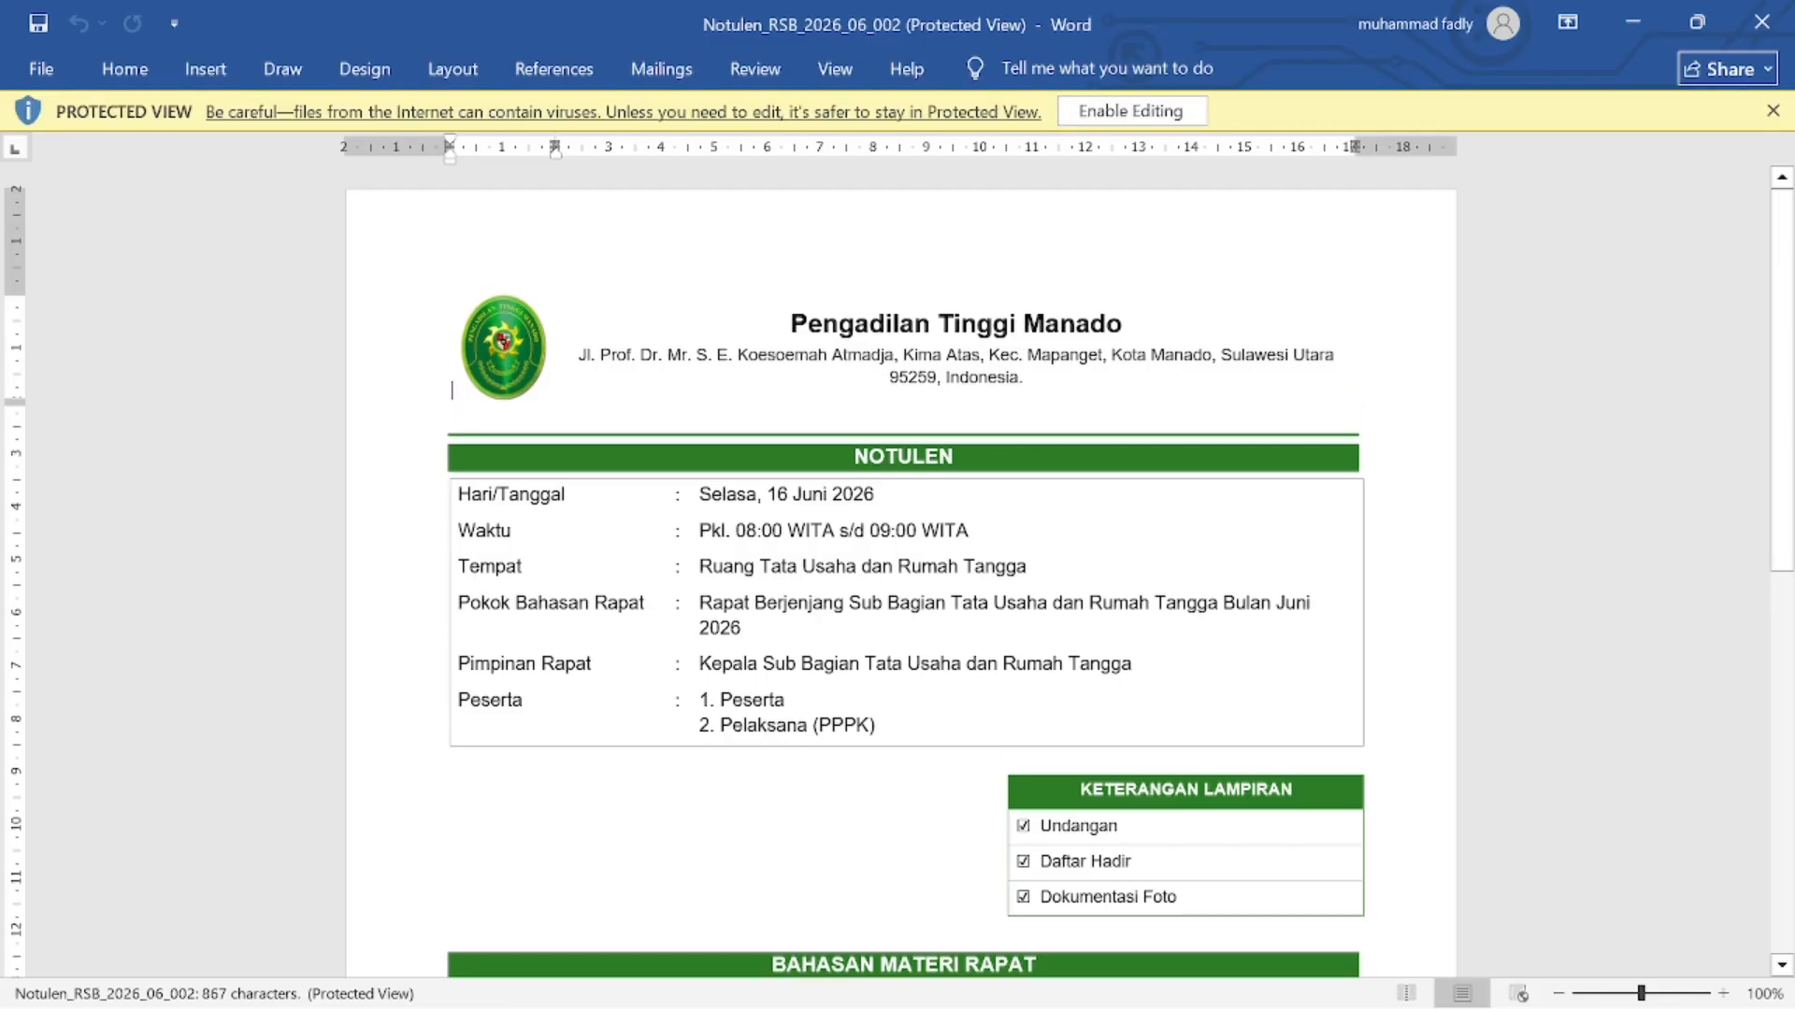
pyautogui.scroll(-8, 926, 497)
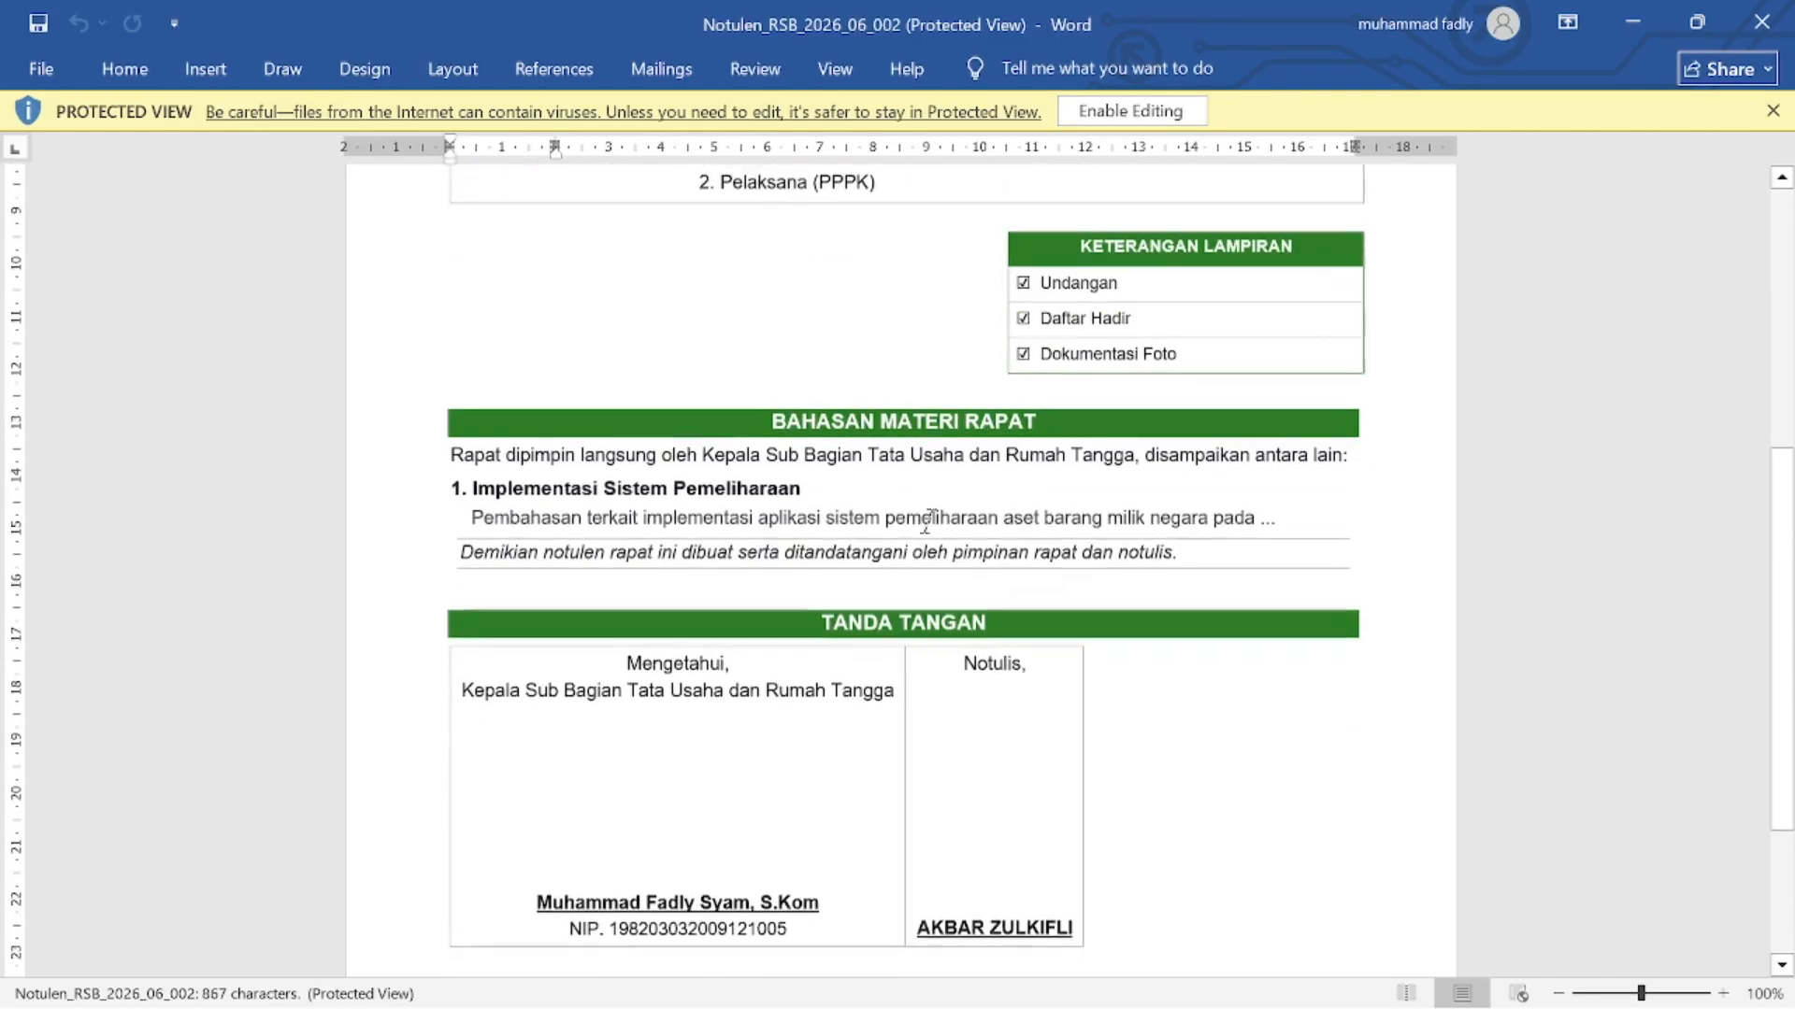
pyautogui.scroll(-1, 926, 496)
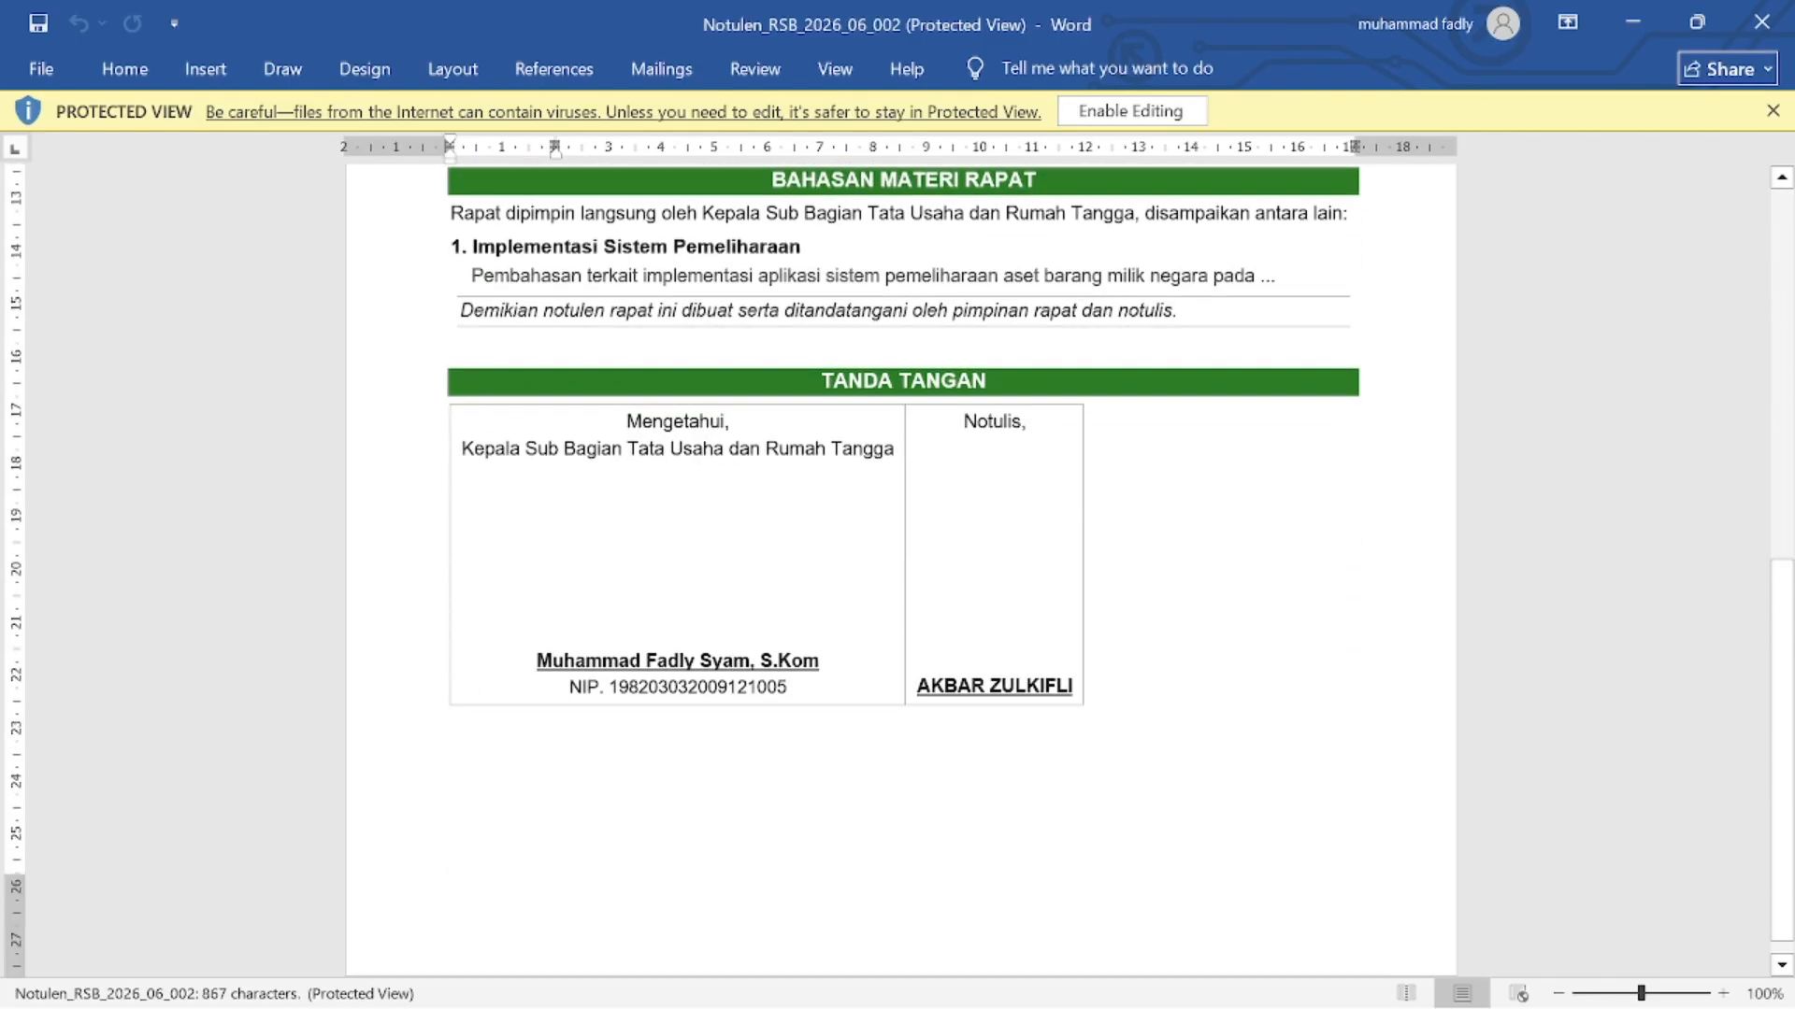
pyautogui.scroll(3, 925, 496)
pyautogui.scroll(-4, 925, 496)
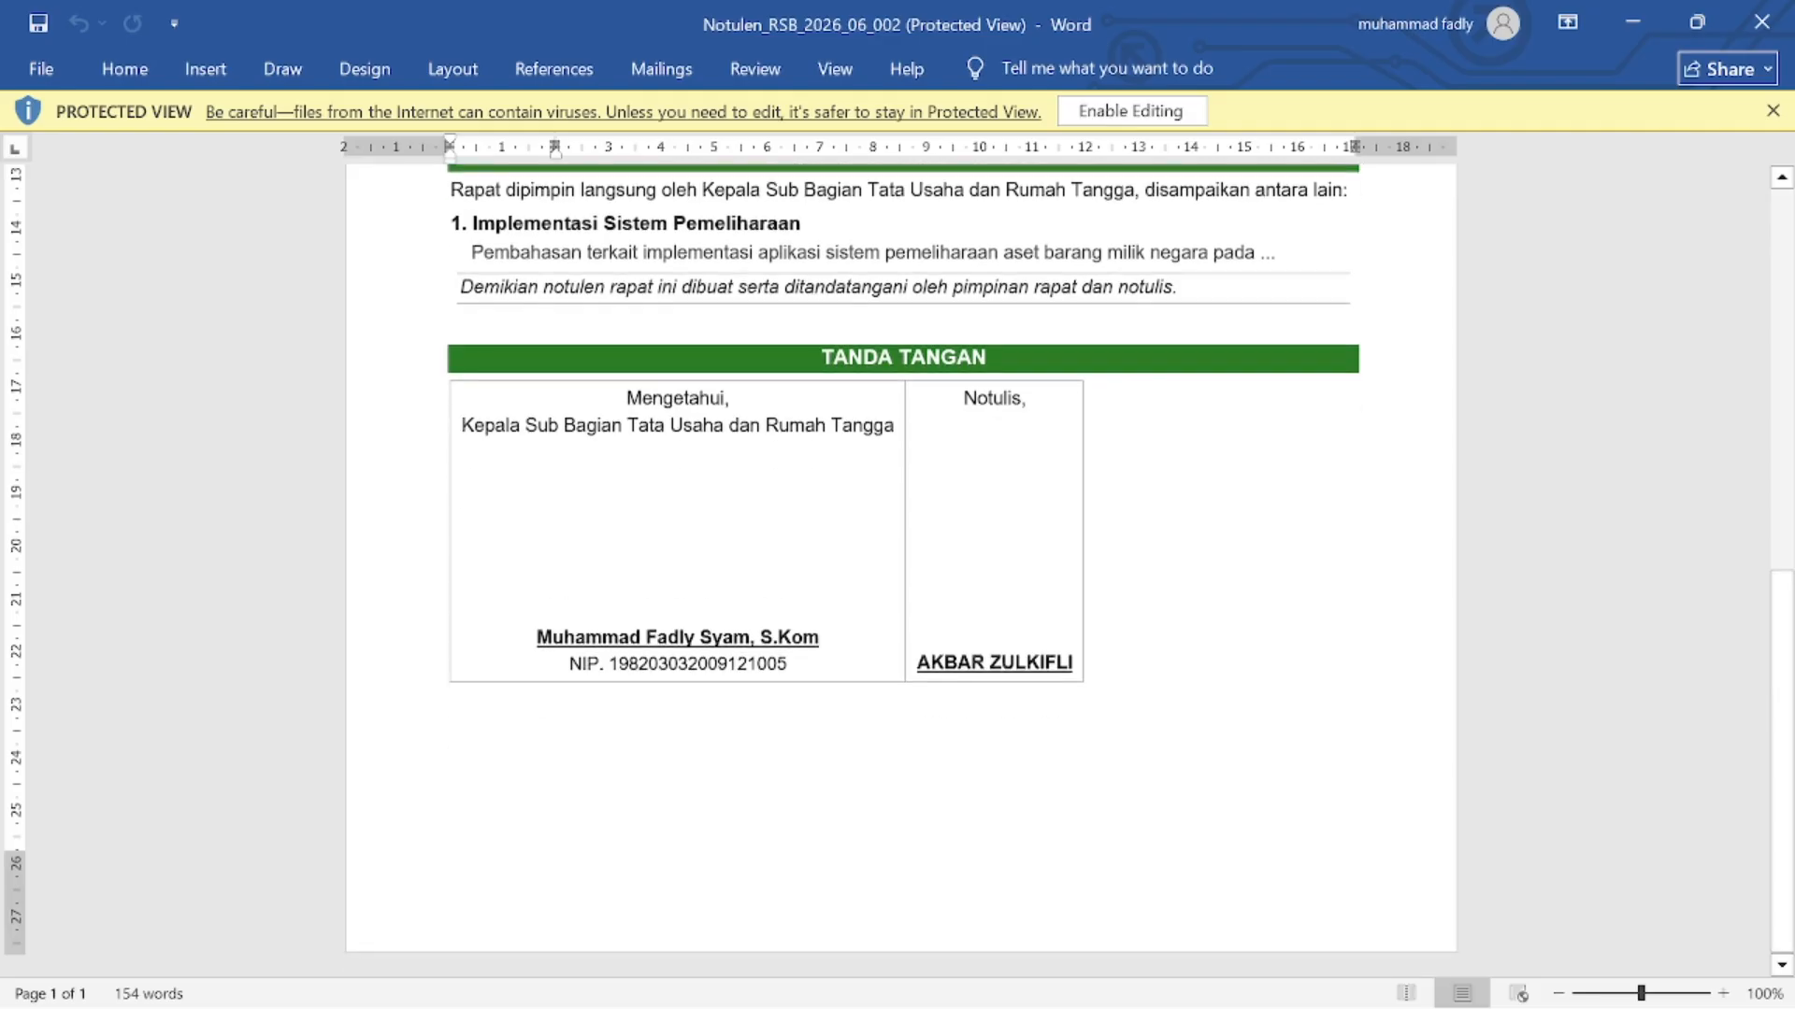
pyautogui.scroll(8, 941, 452)
# Step: Enable editing in the minutes document, then close it and delete the downloaded file in the browser
pyautogui.click(1131, 111)
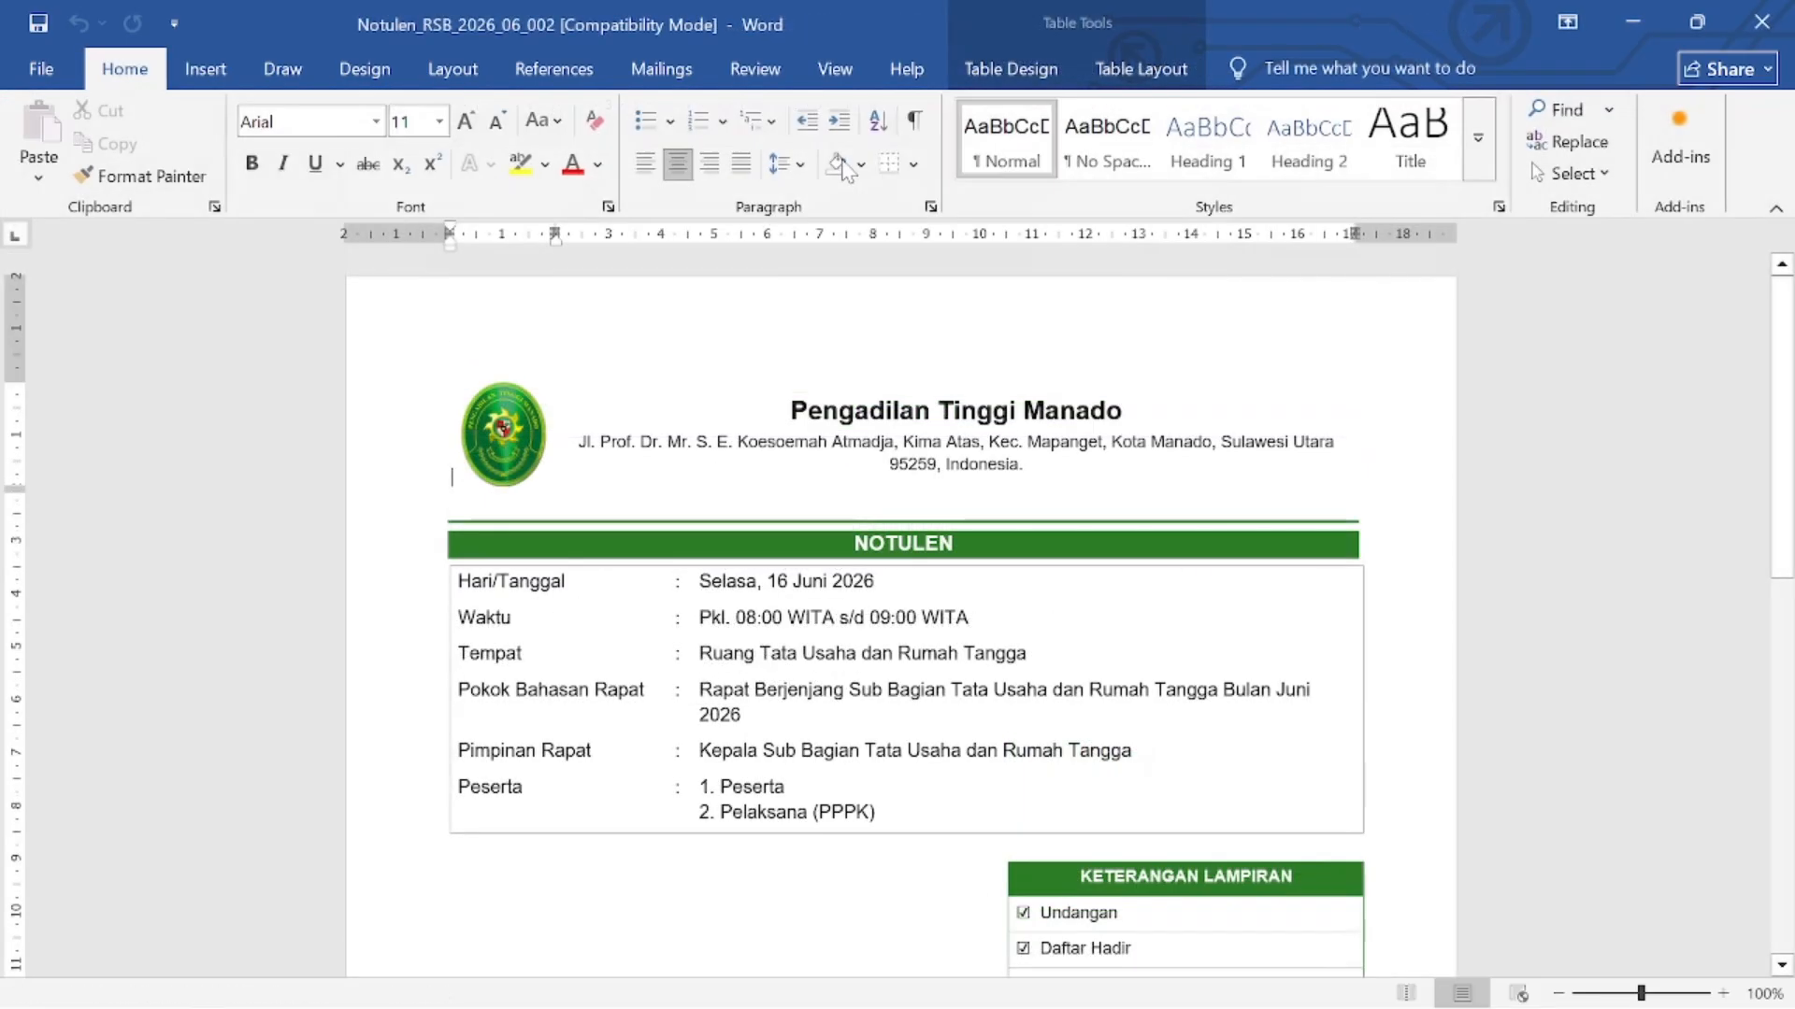
pyautogui.click(1761, 21)
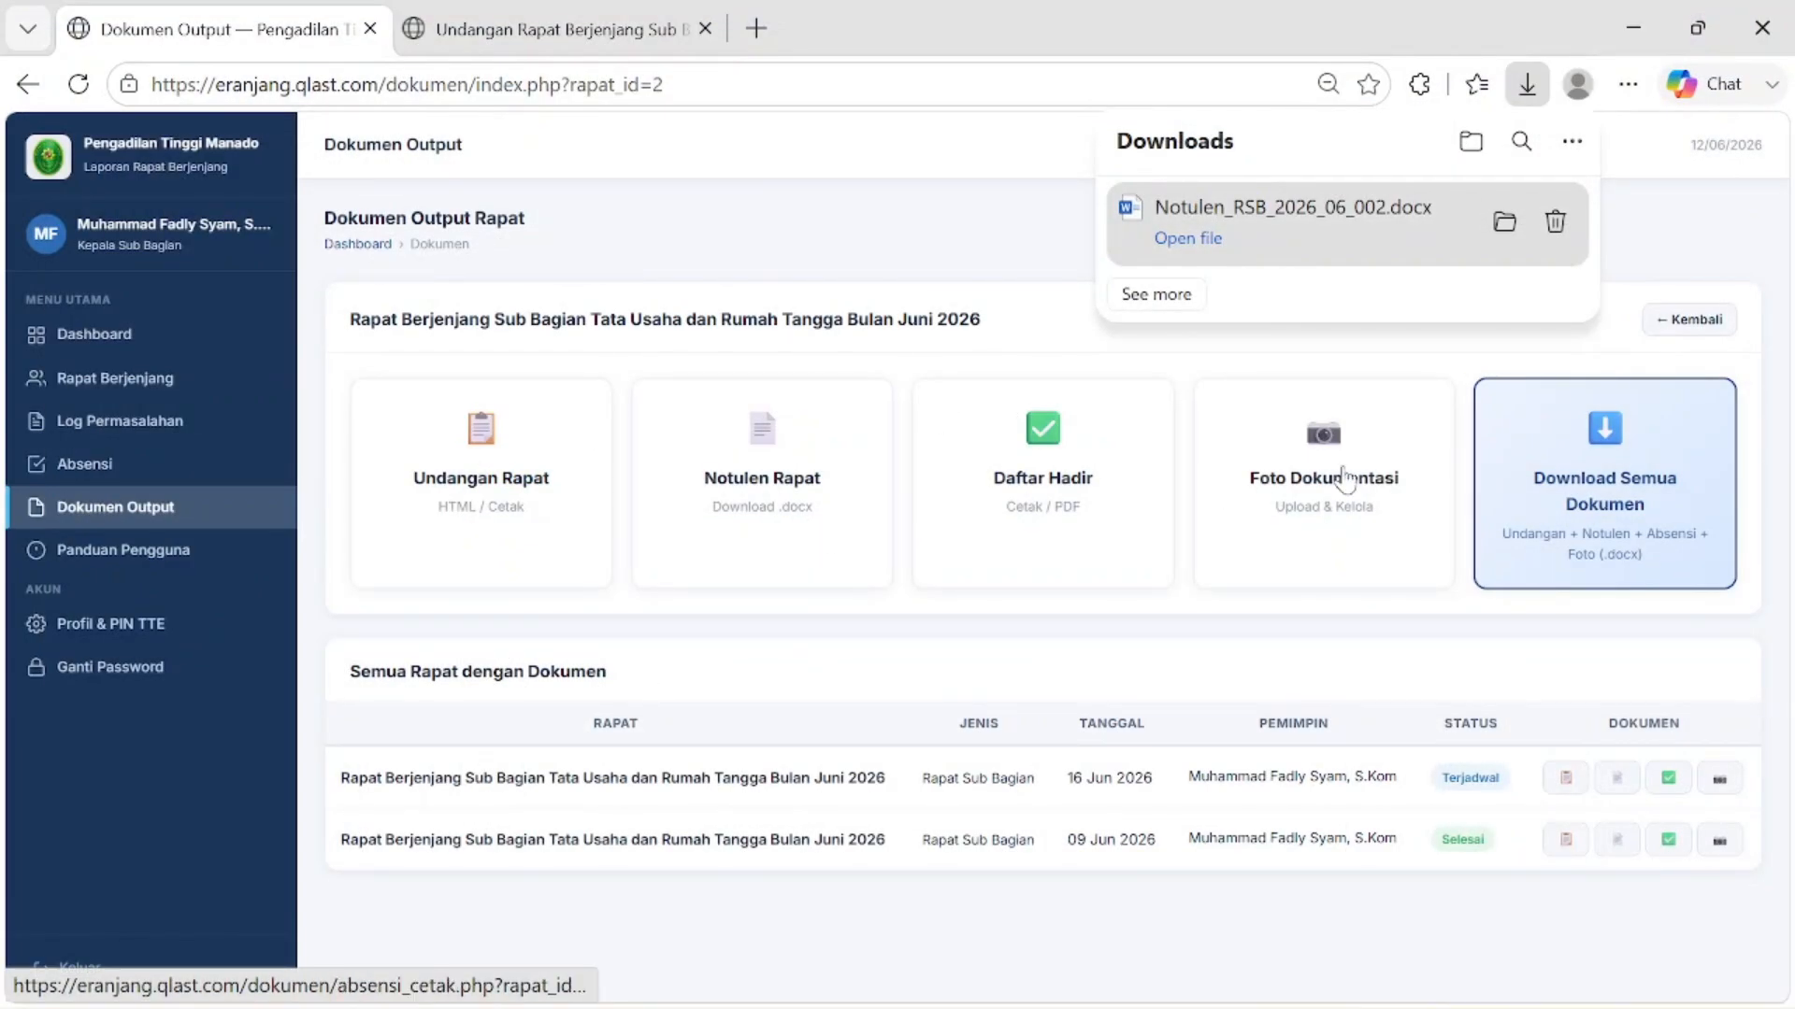
pyautogui.click(1555, 222)
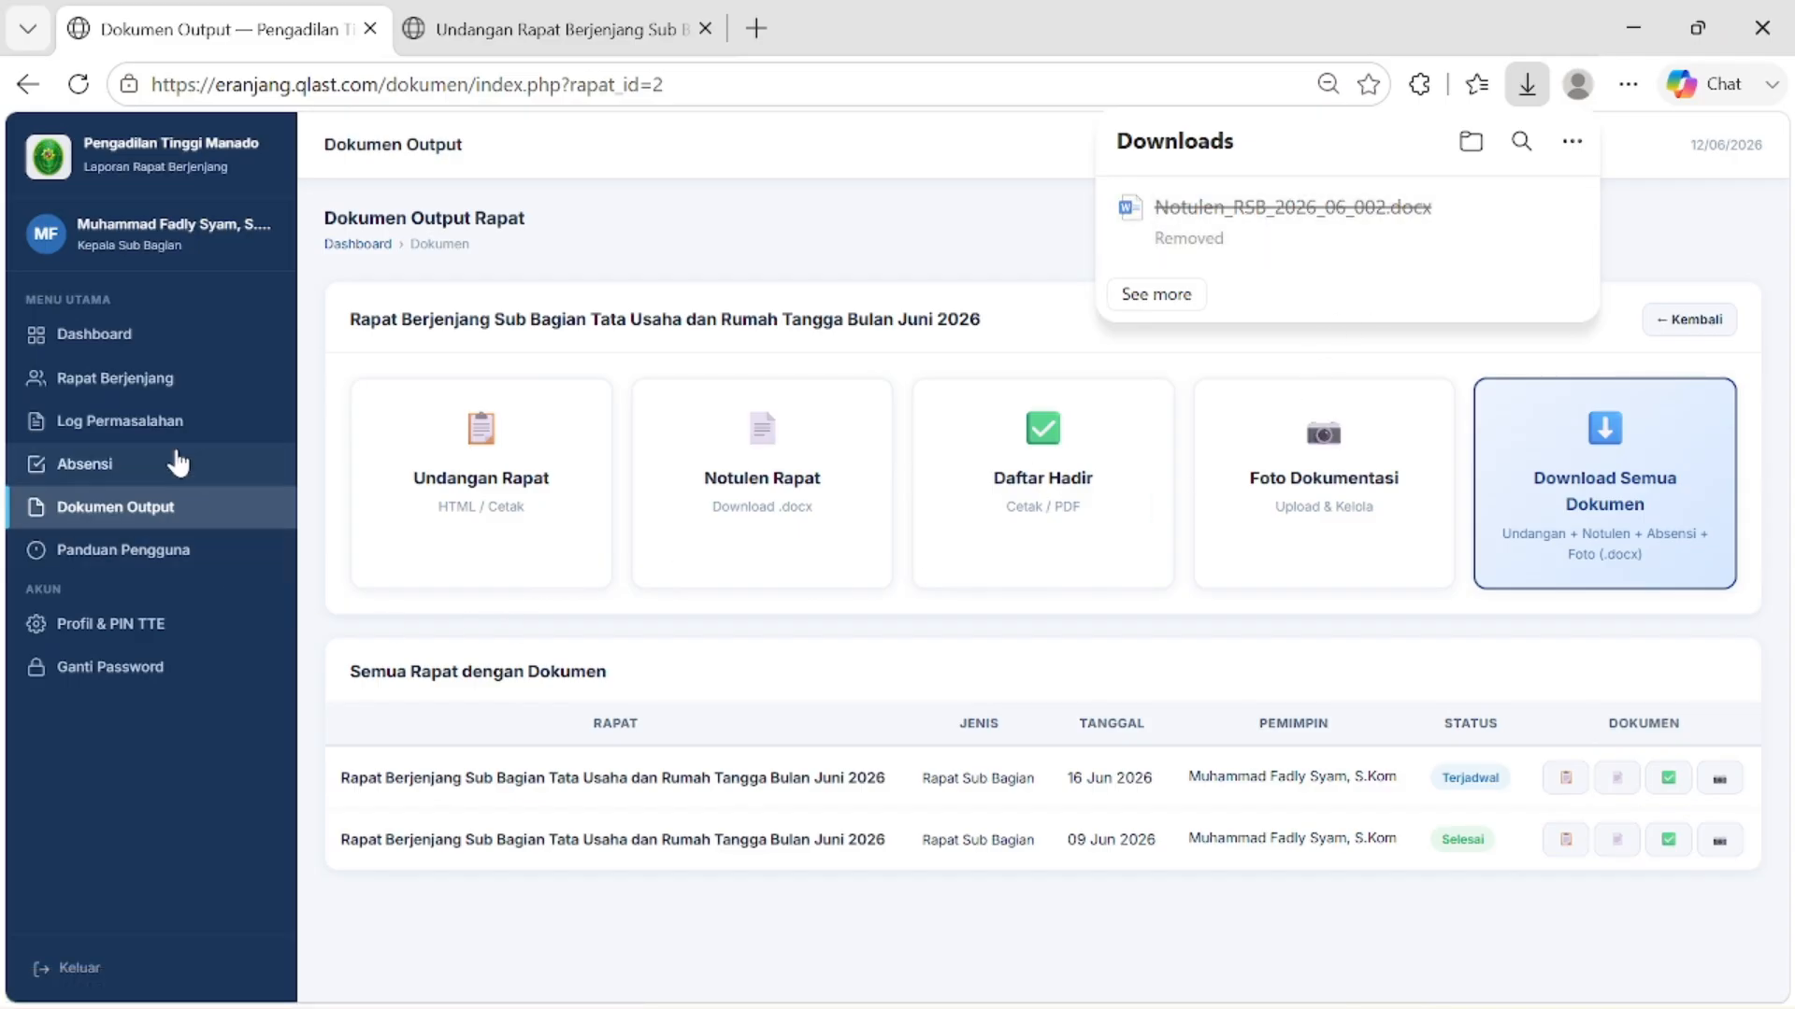
# Step: Reopen the 16 June 2026 meeting from the meeting list and review its signatures, note-taker, agenda and attendance sections
pyautogui.click(159, 379)
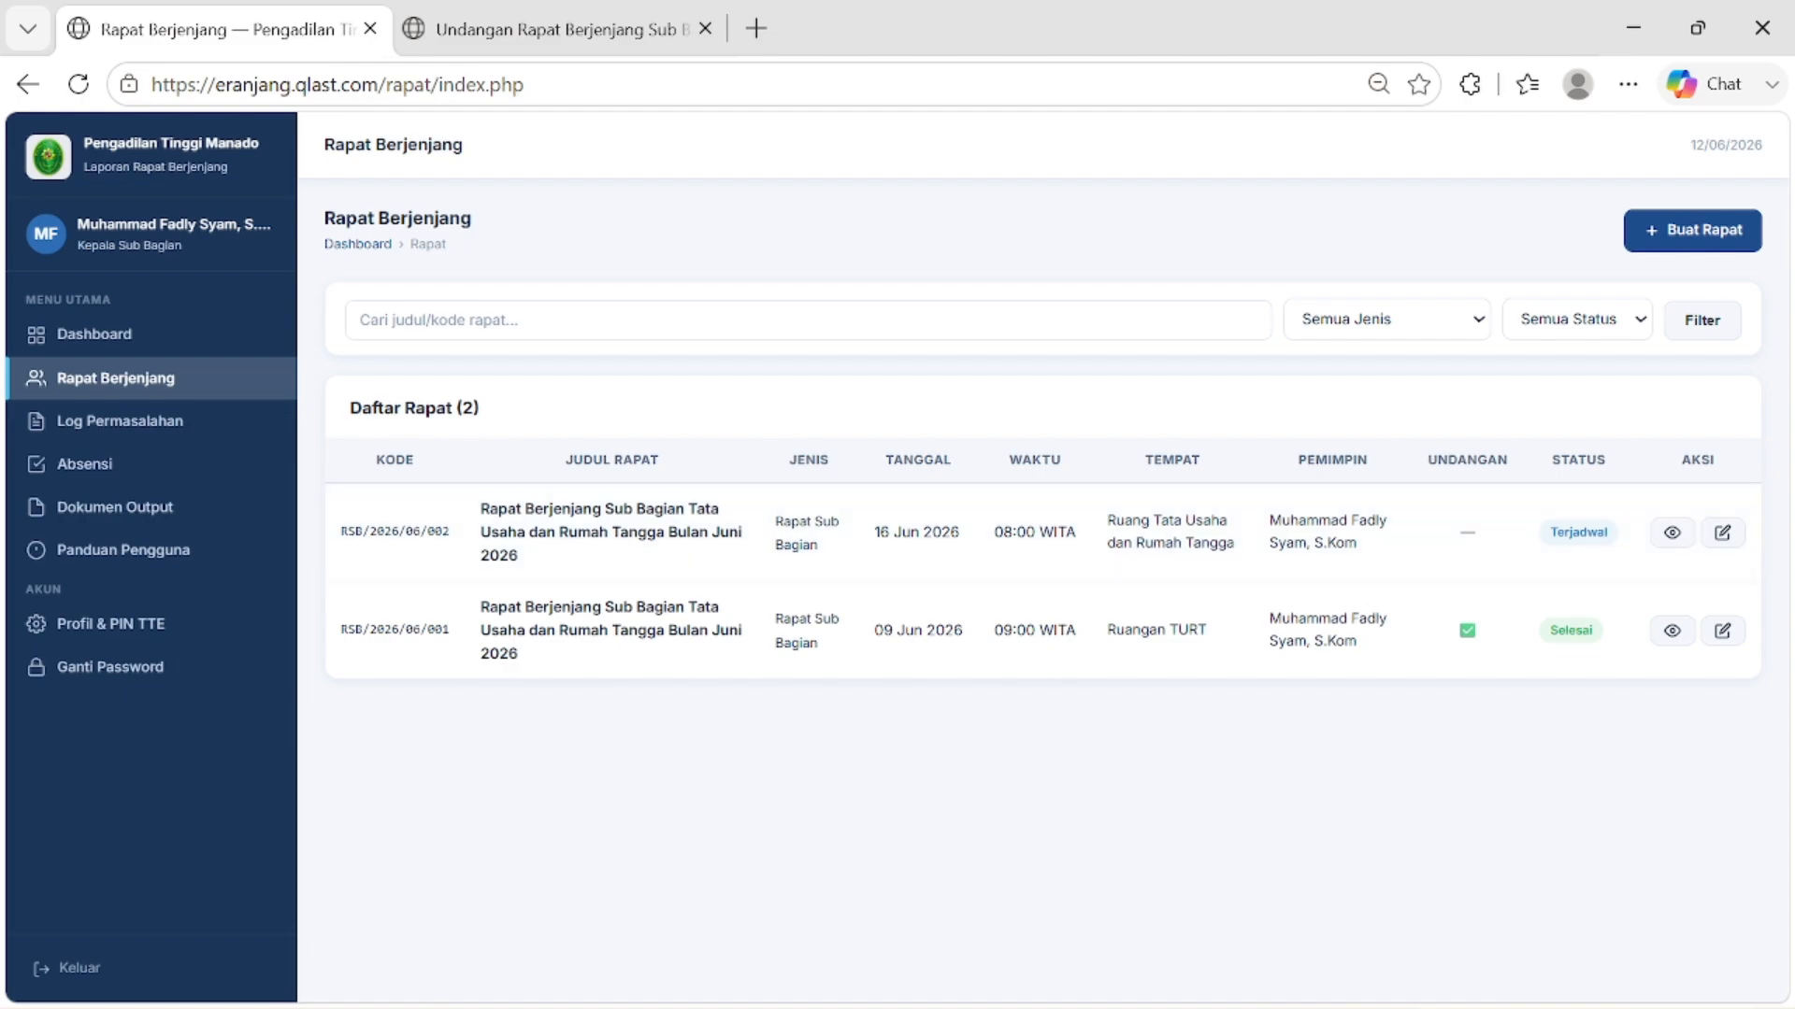
pyautogui.click(1672, 532)
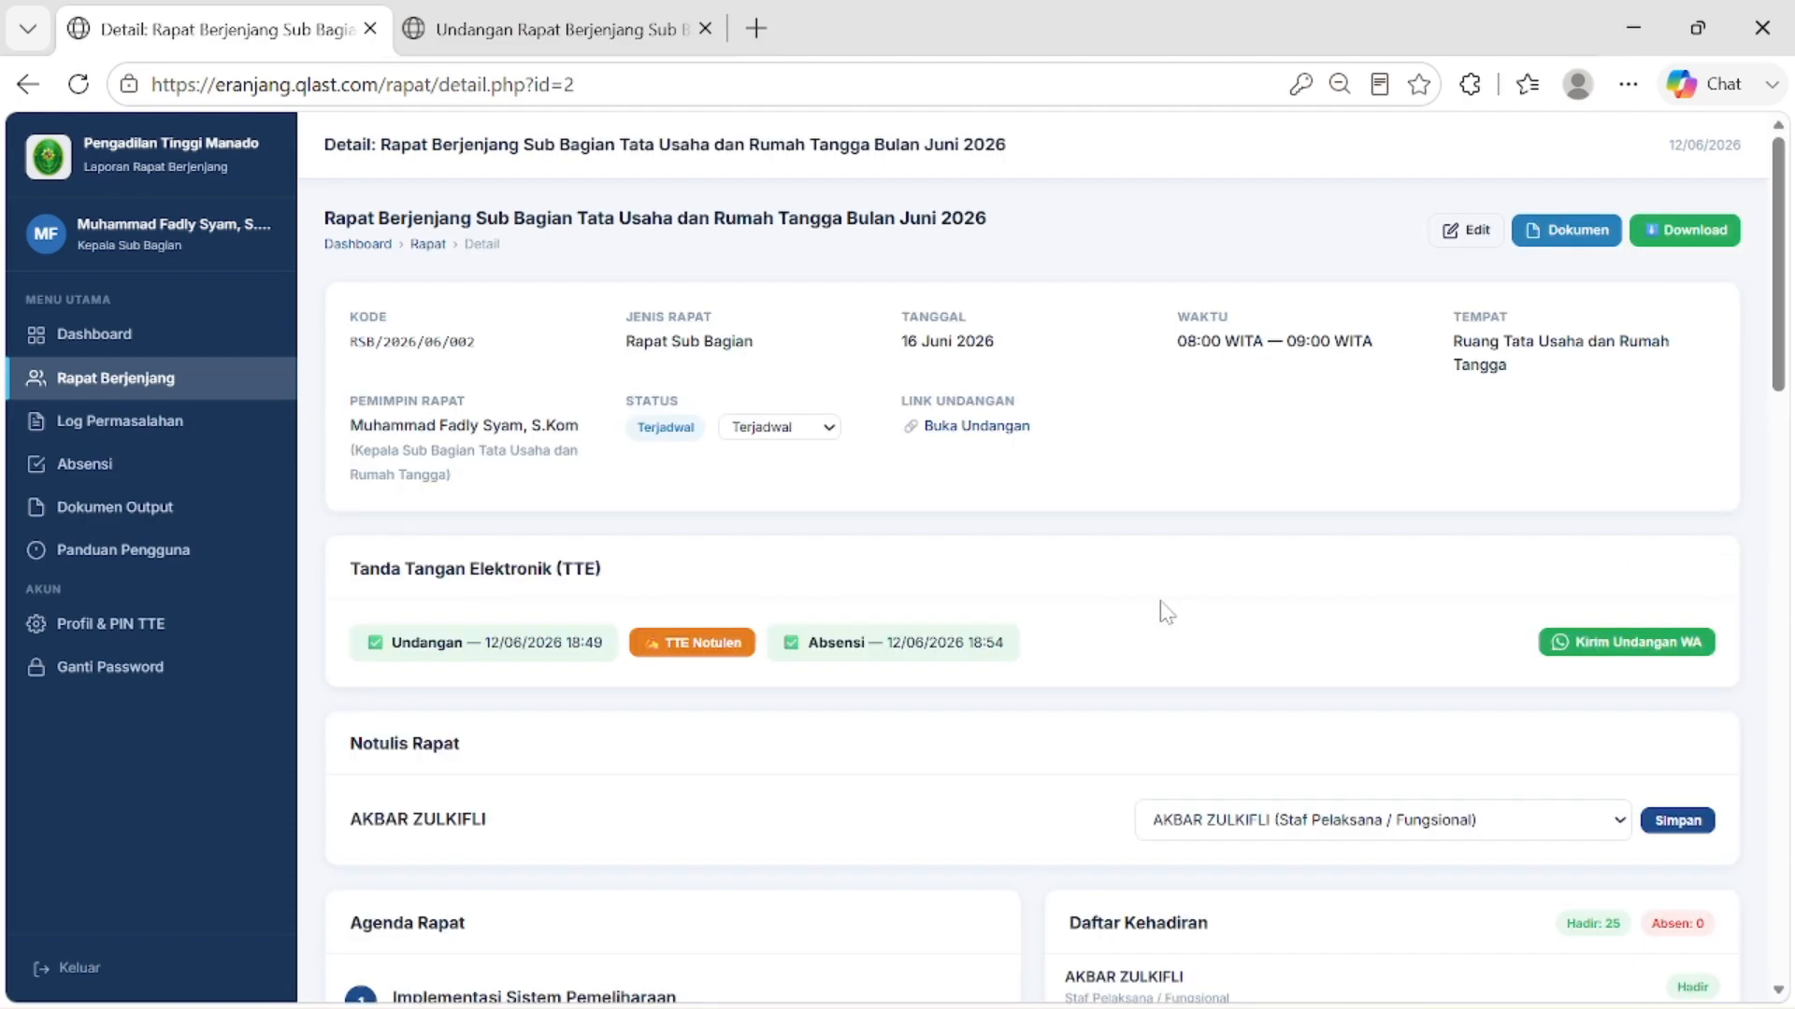
pyautogui.scroll(-5, 1166, 612)
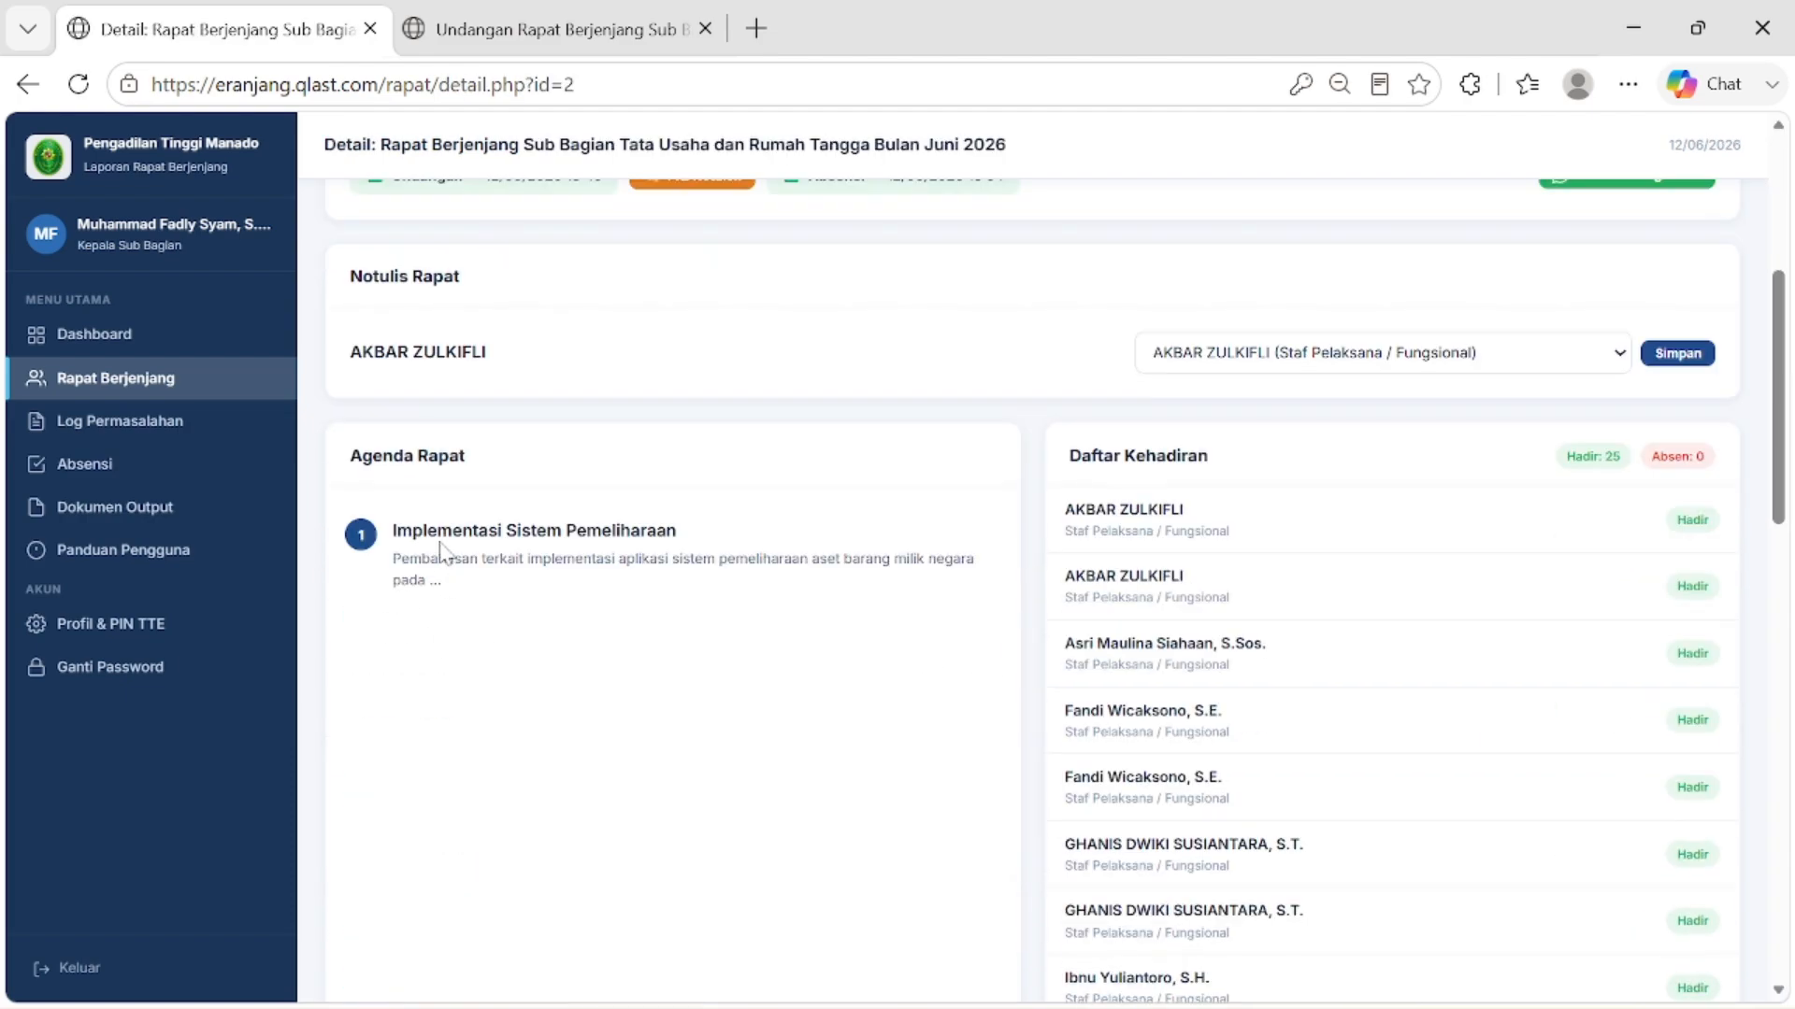
pyautogui.scroll(-15, 464, 549)
pyautogui.scroll(10, 476, 561)
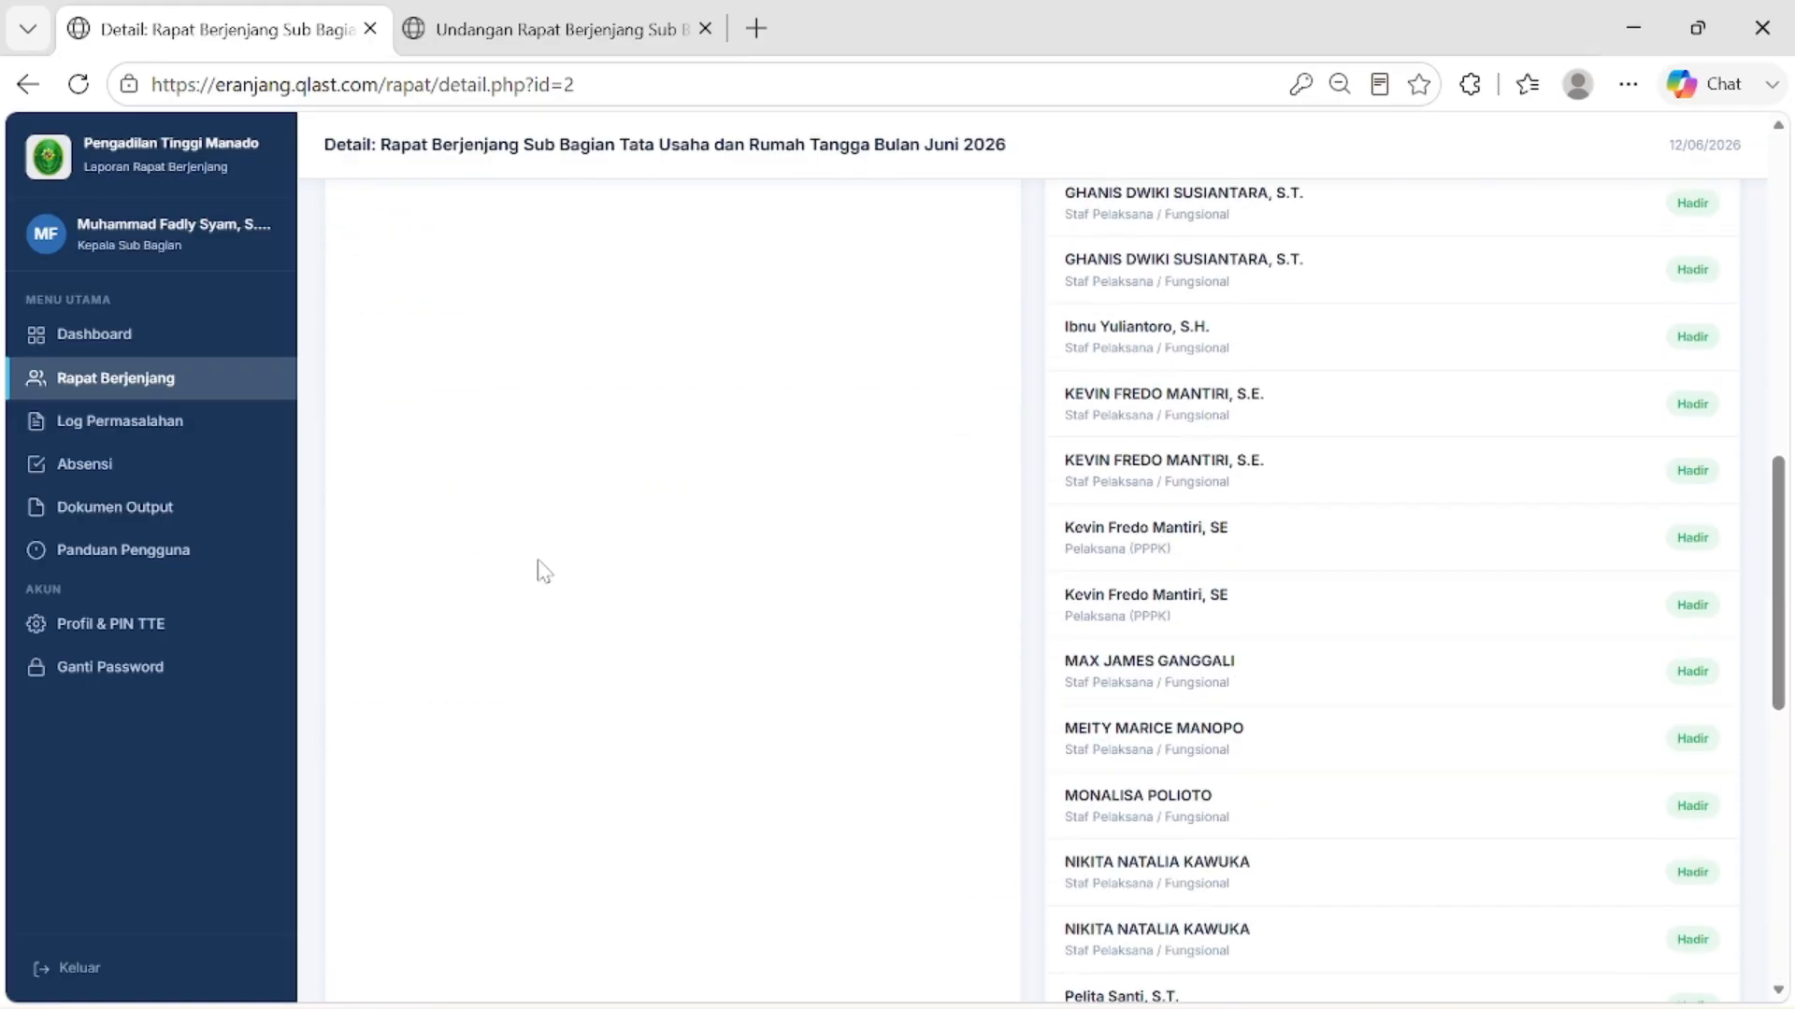
pyautogui.scroll(10, 536, 486)
pyautogui.scroll(-3, 1056, 572)
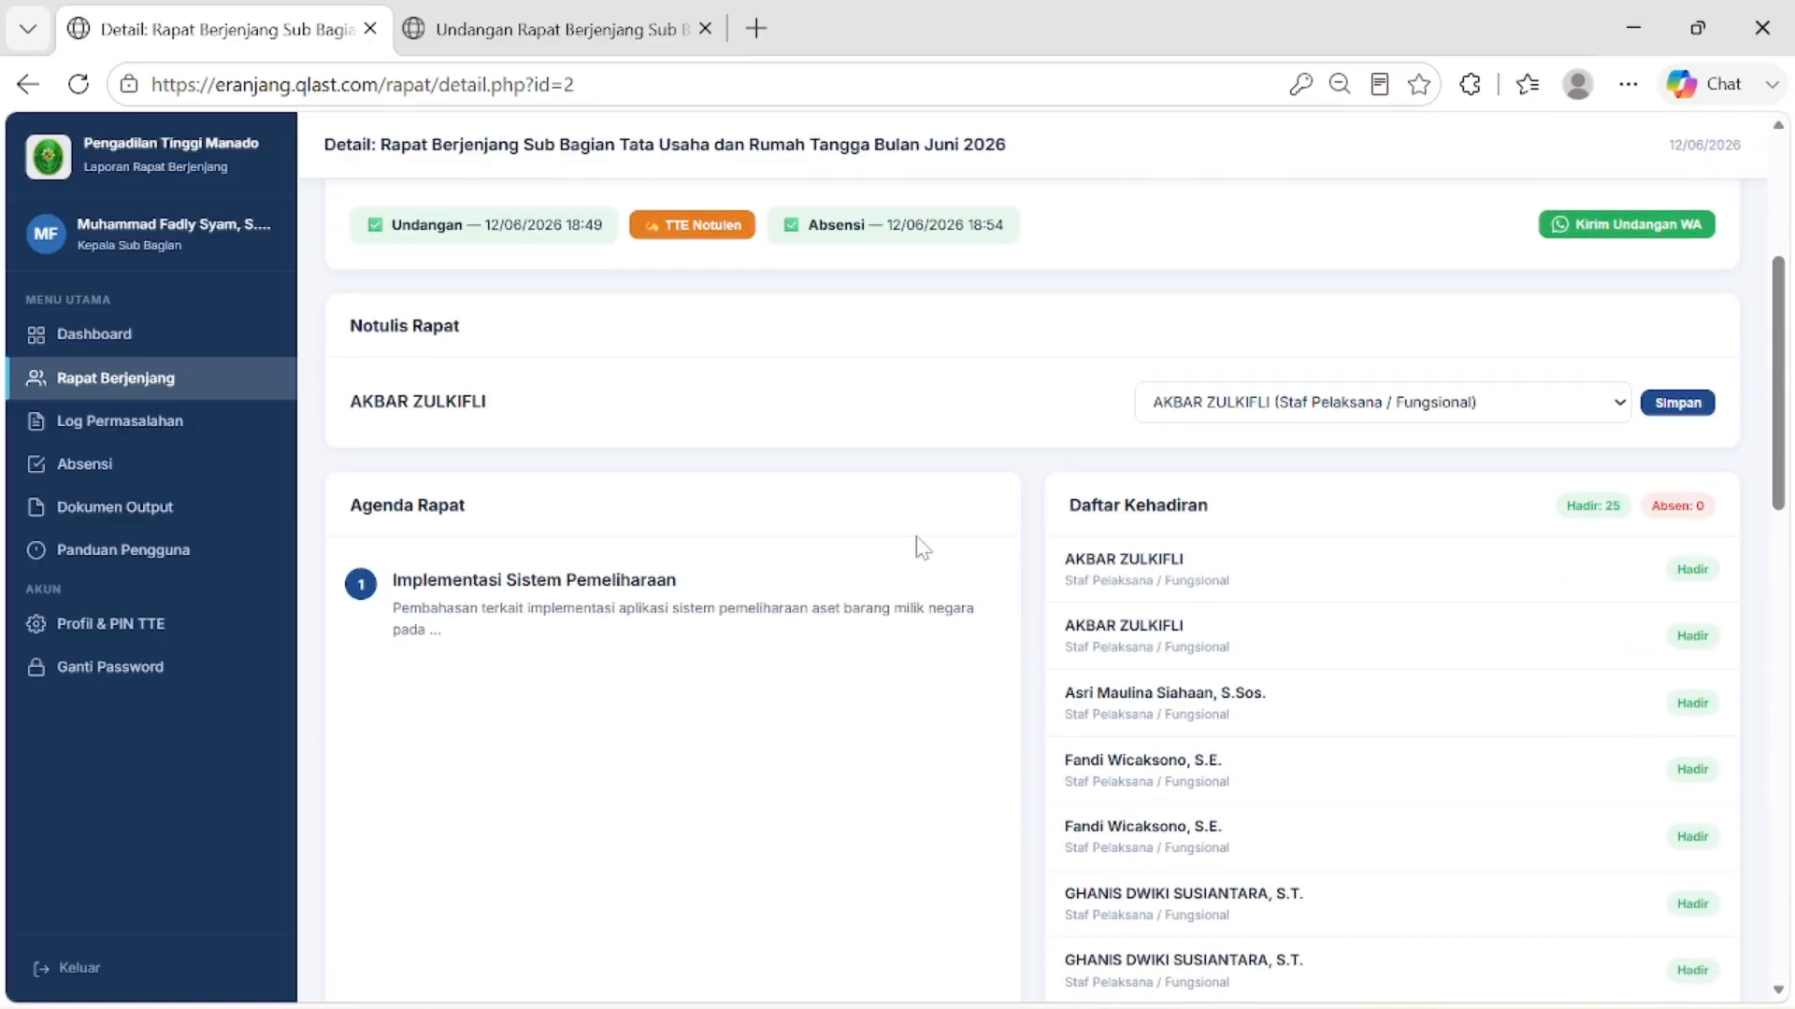
pyautogui.scroll(5, 879, 495)
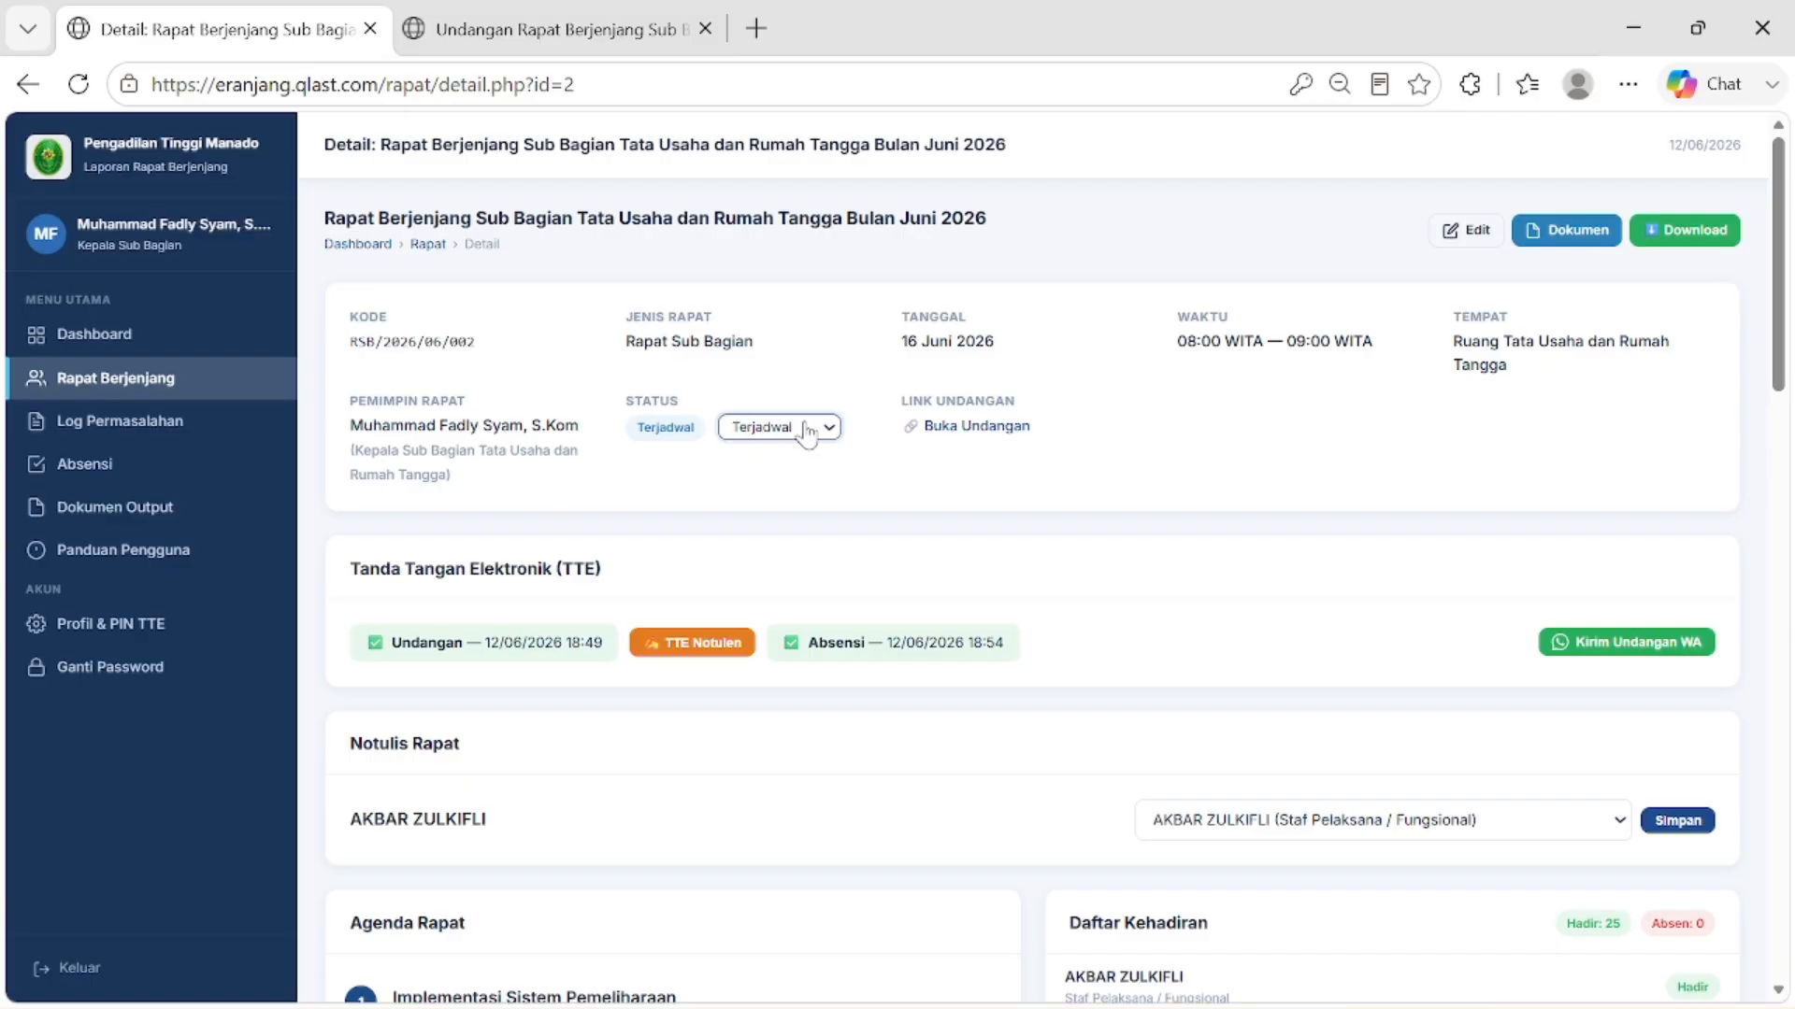
# Step: Set the 16 June 2026 meeting's status to Berlangsung
pyautogui.scroll(-5, 802, 449)
pyautogui.scroll(5, 811, 419)
pyautogui.click(826, 428)
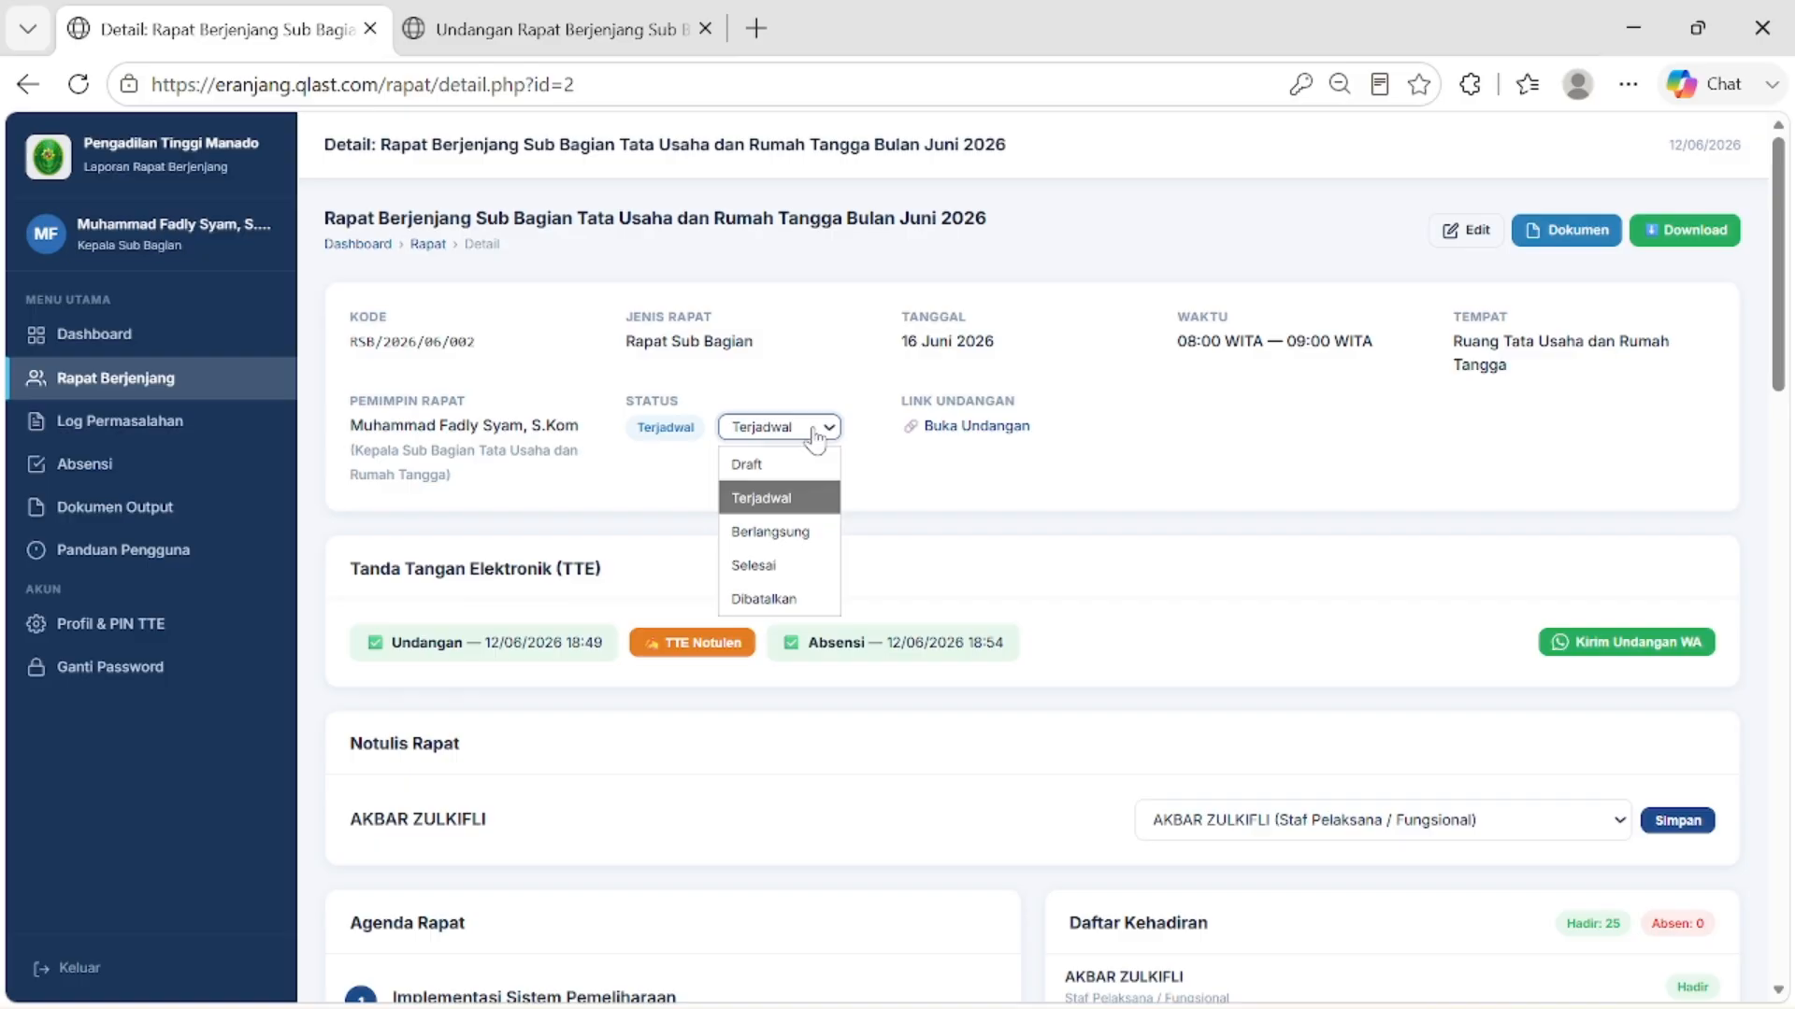
pyautogui.click(774, 532)
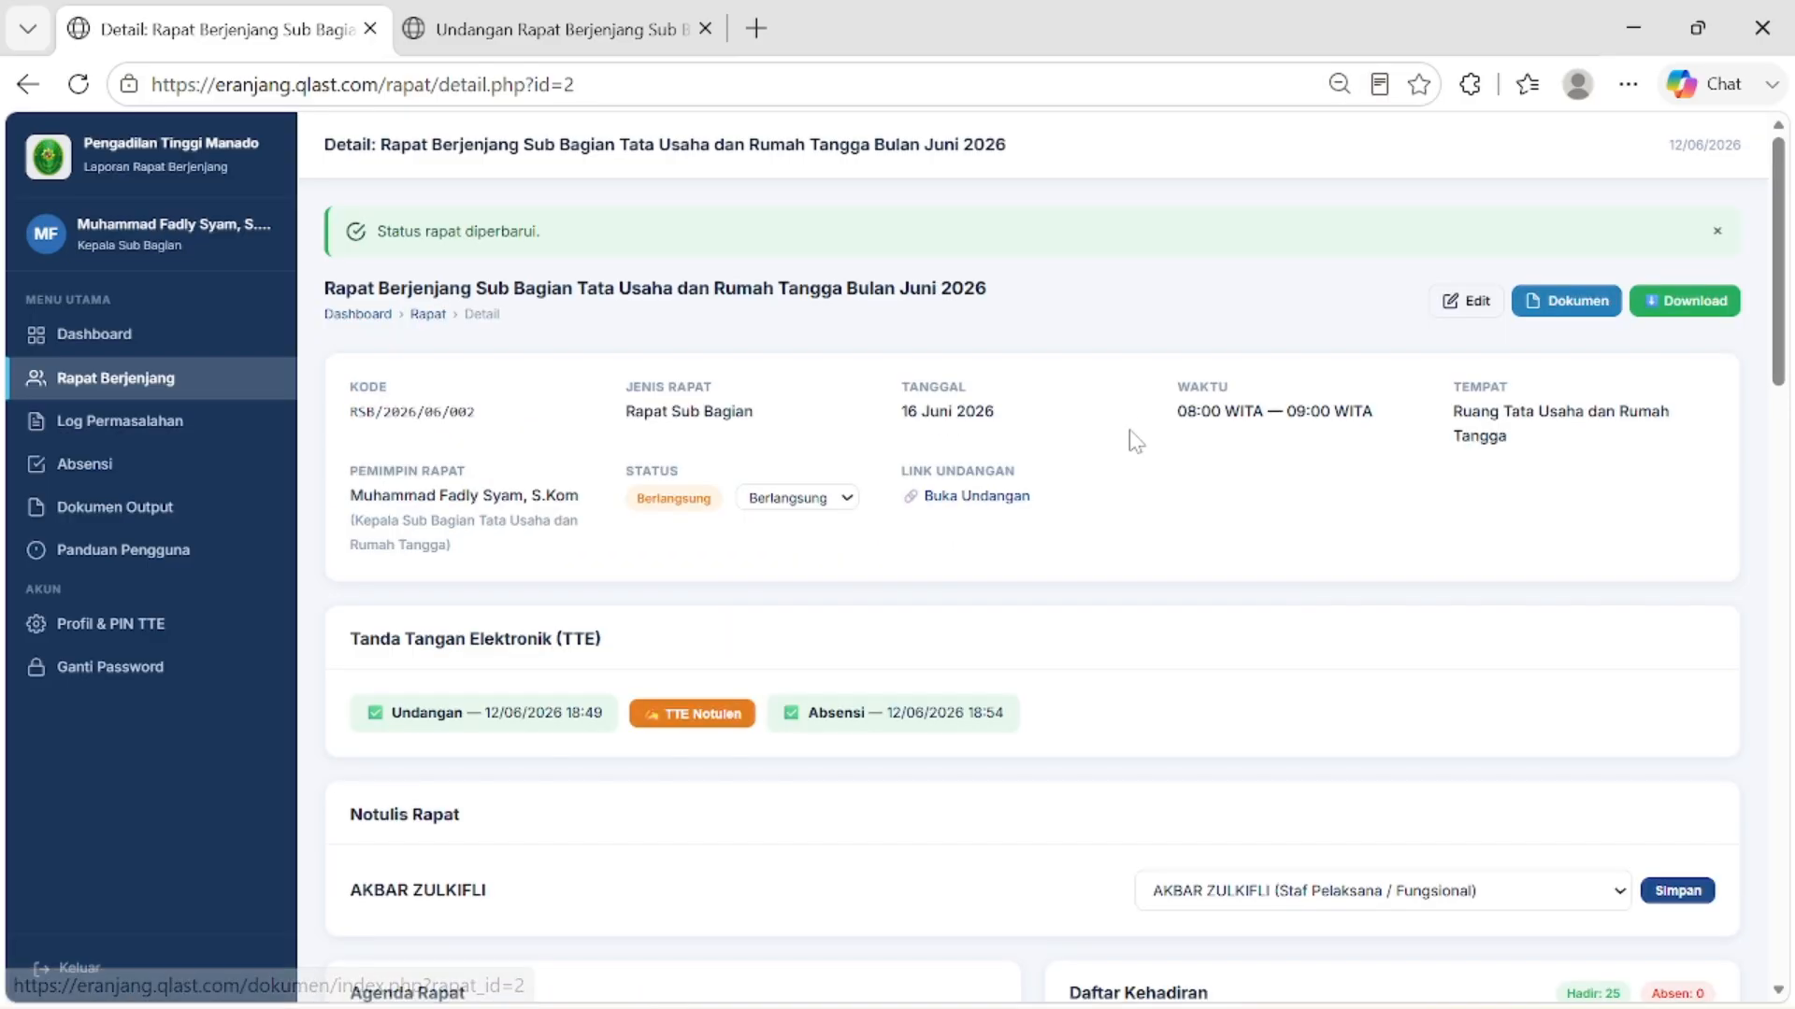
# Step: Enter the first agenda item's discussion result as "telah dilakukan sosialisasi terkait cara mengoperasikan aplikasi sistem pemeliharaan aset BMN yang baru"
pyautogui.scroll(-7, 570, 392)
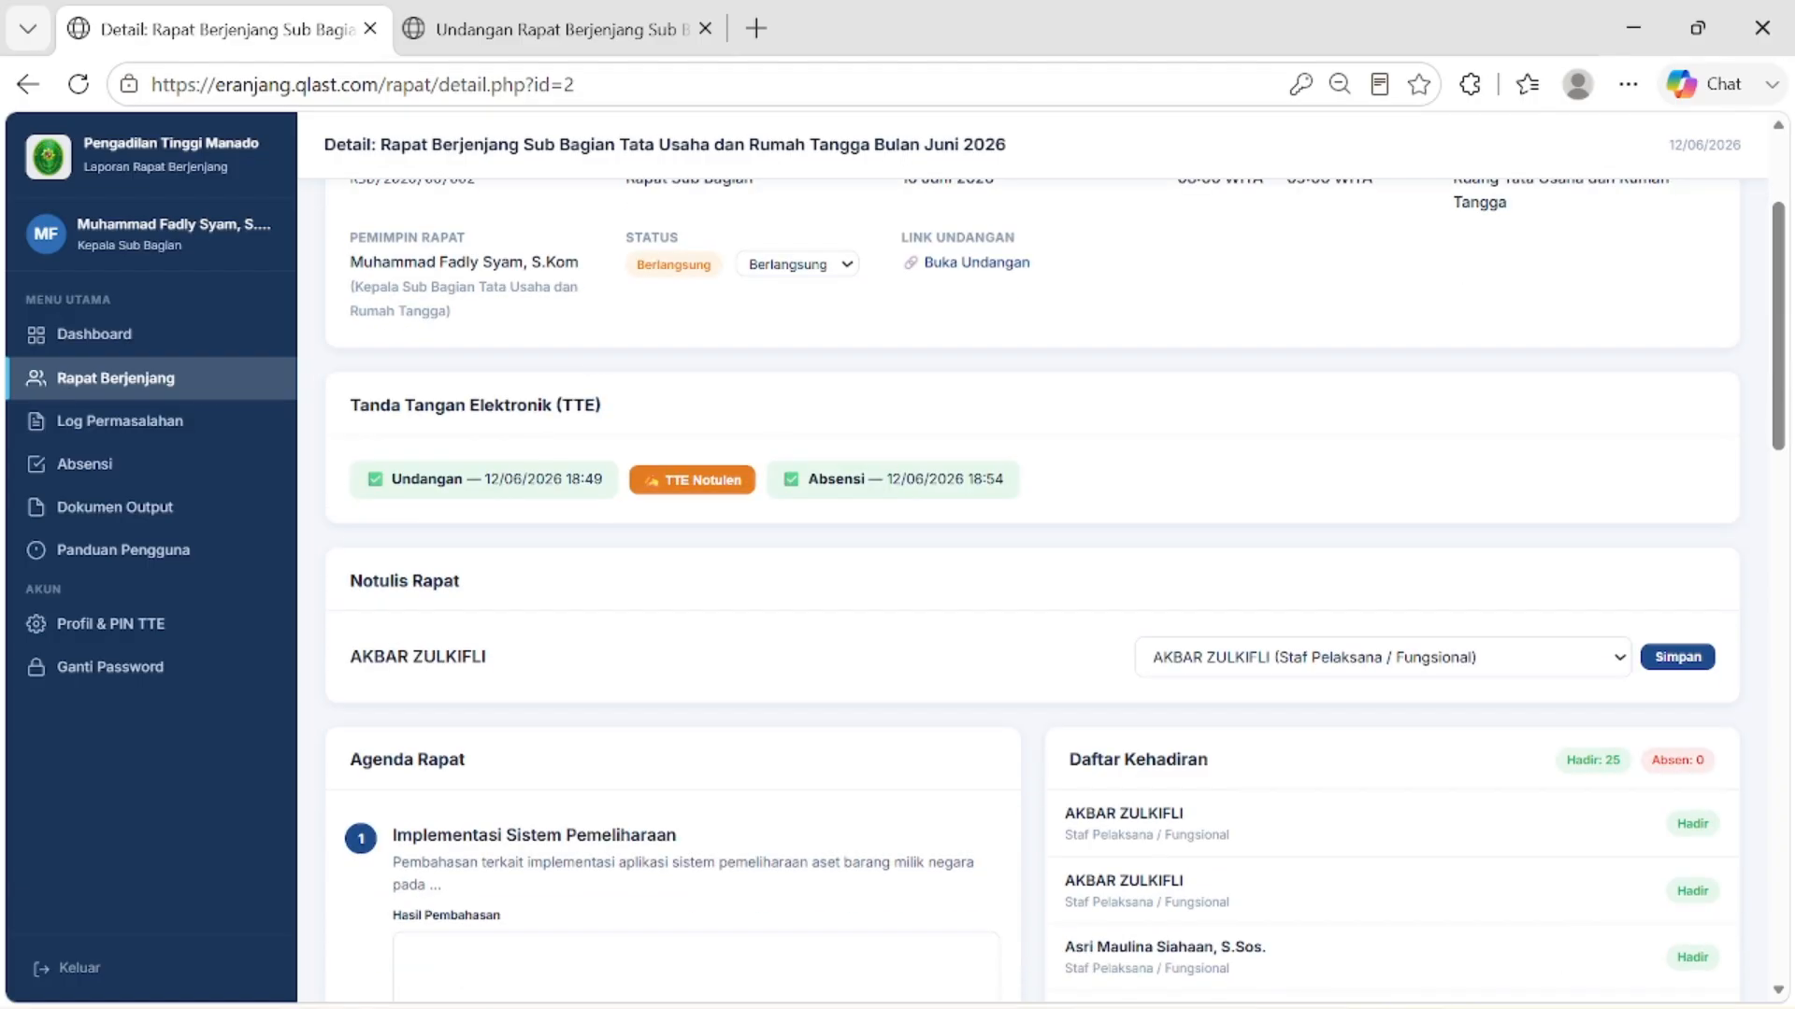
pyautogui.click(407, 484)
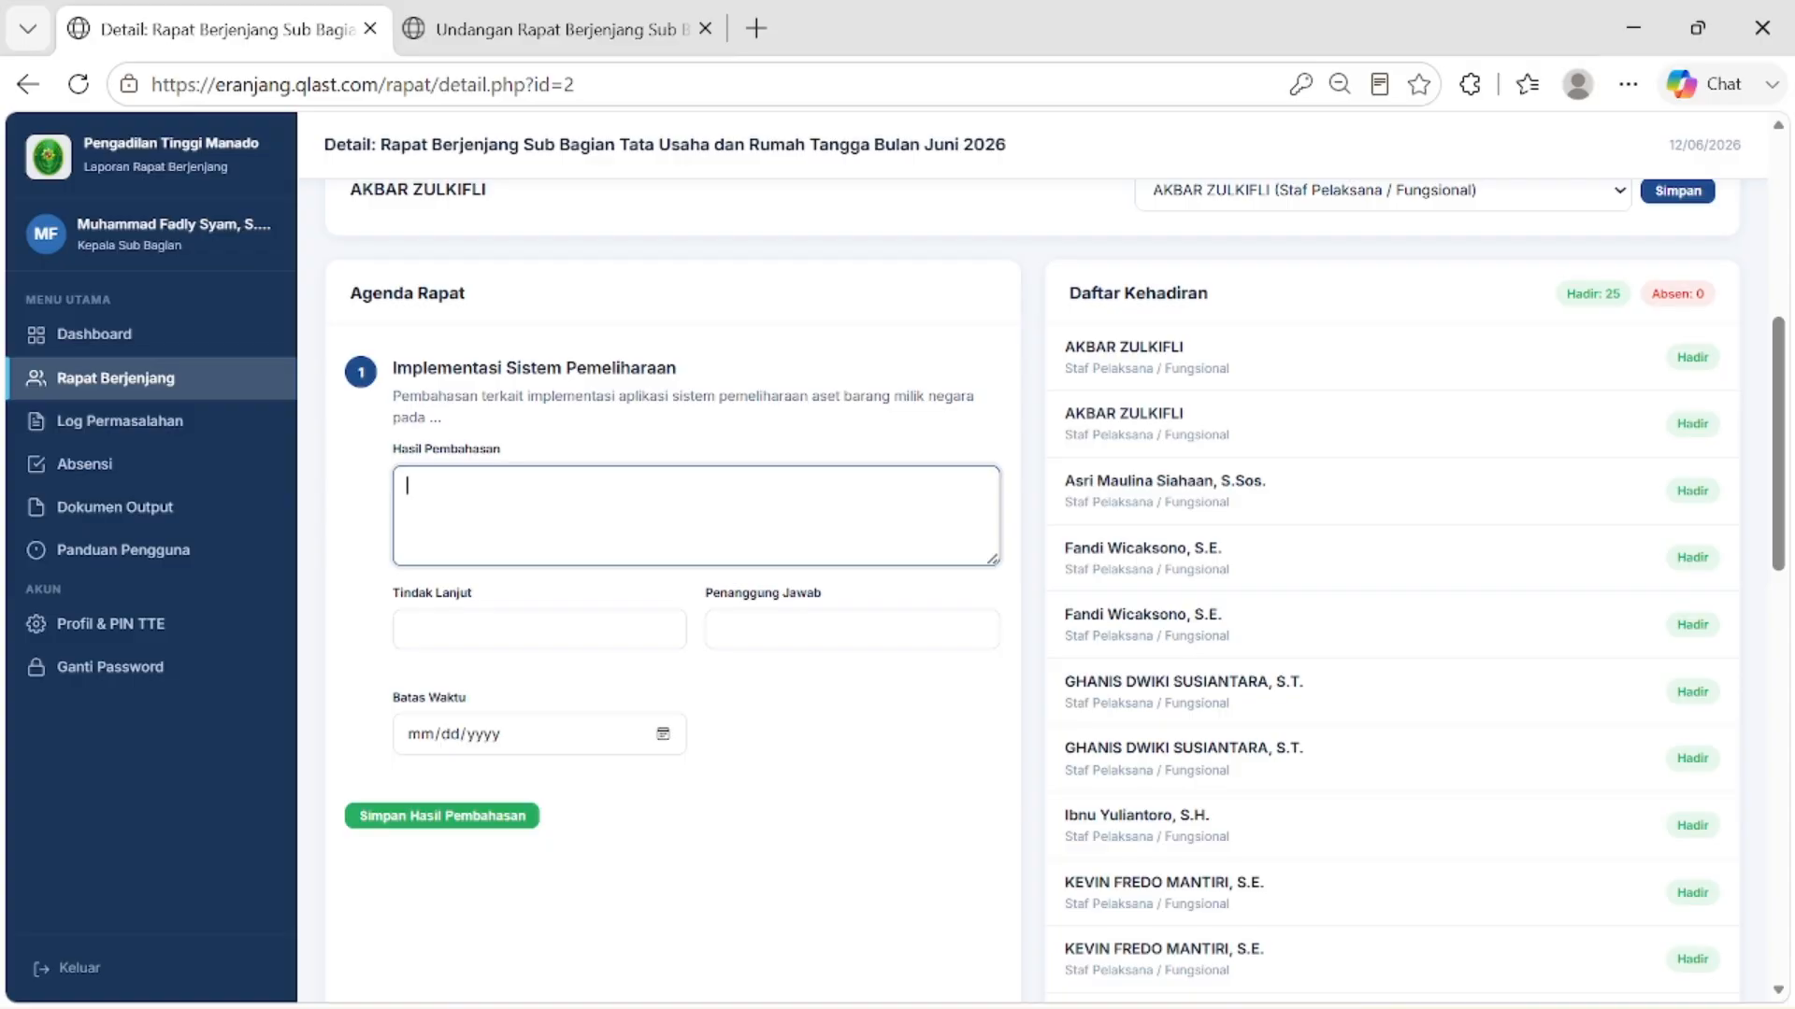
pyautogui.scroll(7, 1063, 486)
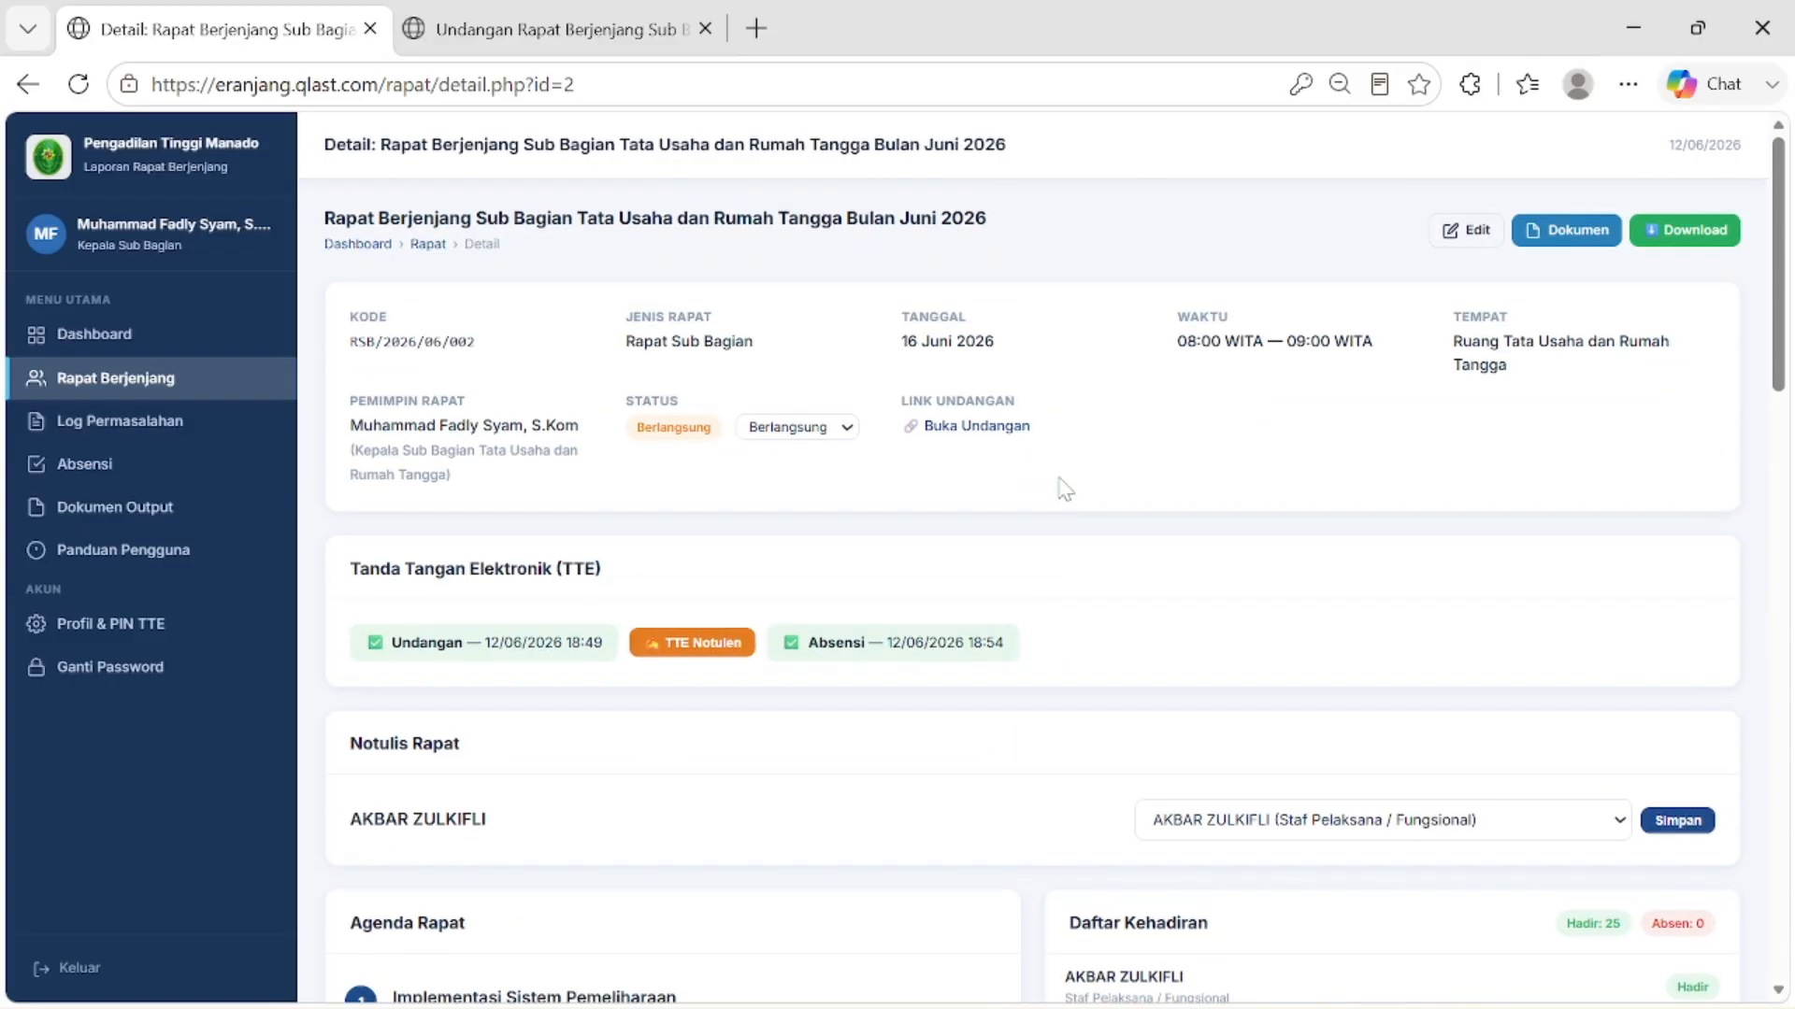
pyautogui.scroll(-3, 1063, 488)
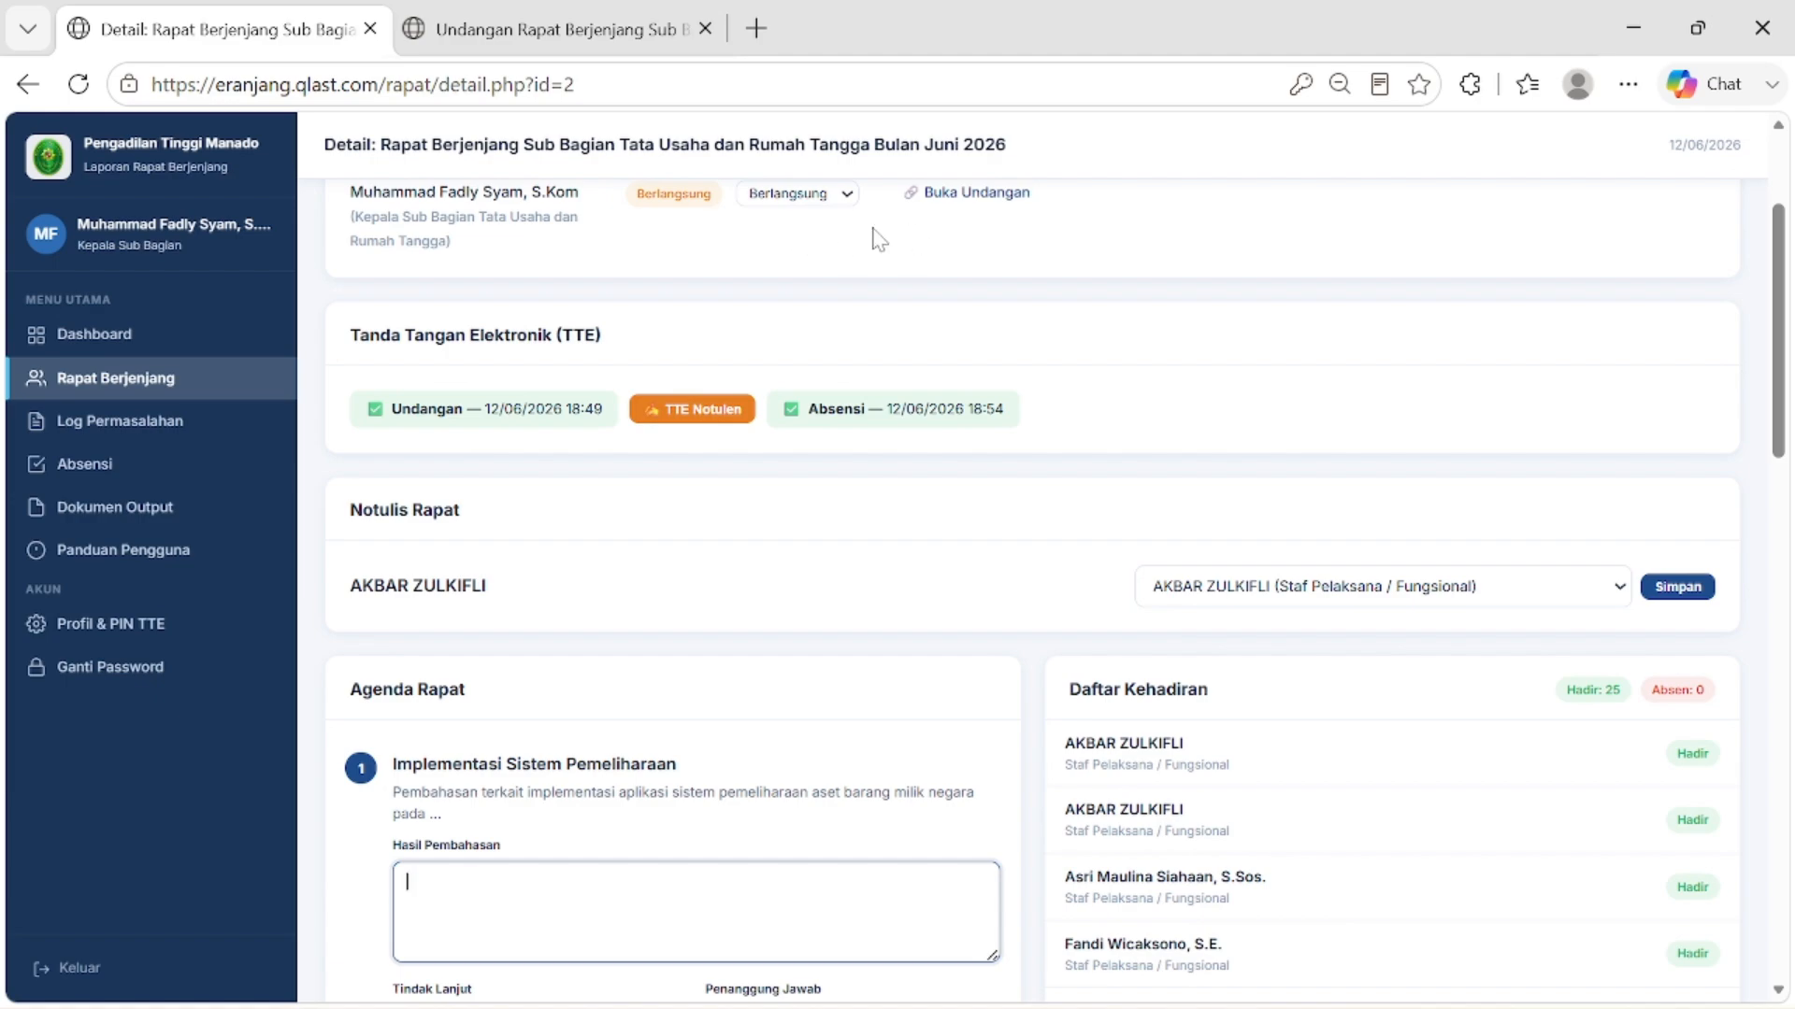
pyautogui.scroll(-3, 834, 471)
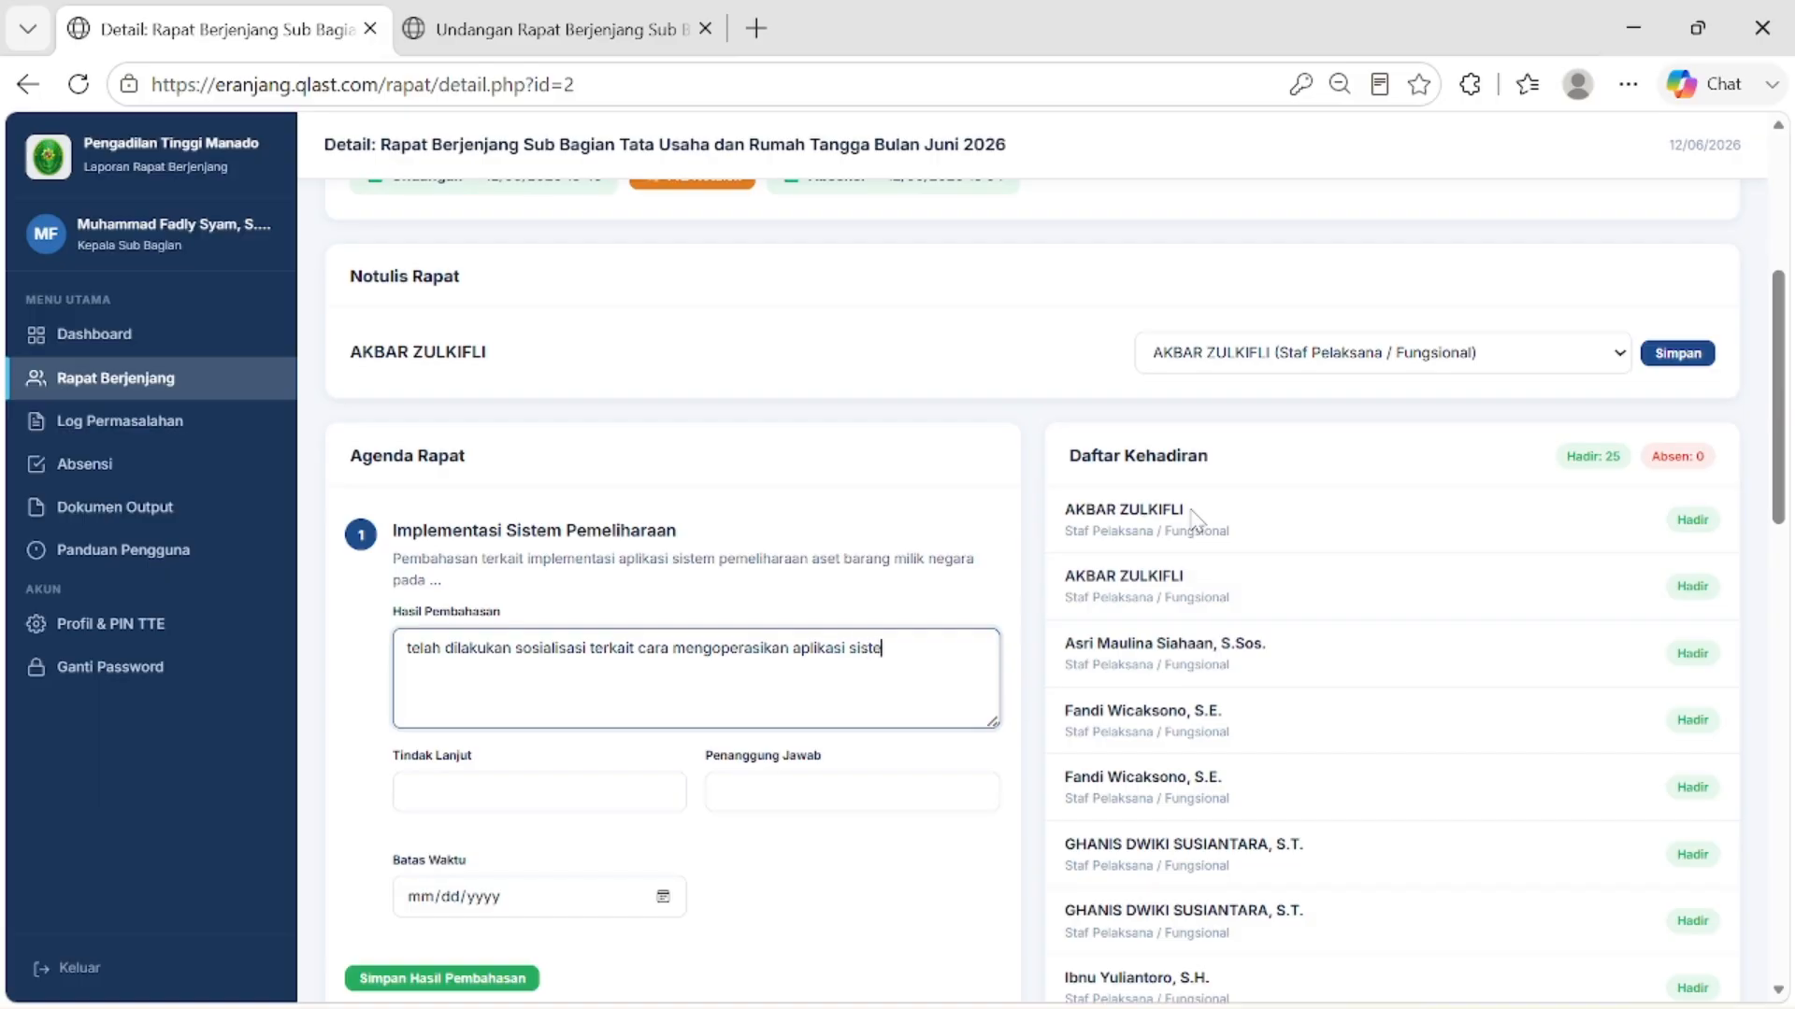
pyautogui.write('aan aset BMN yang baru')
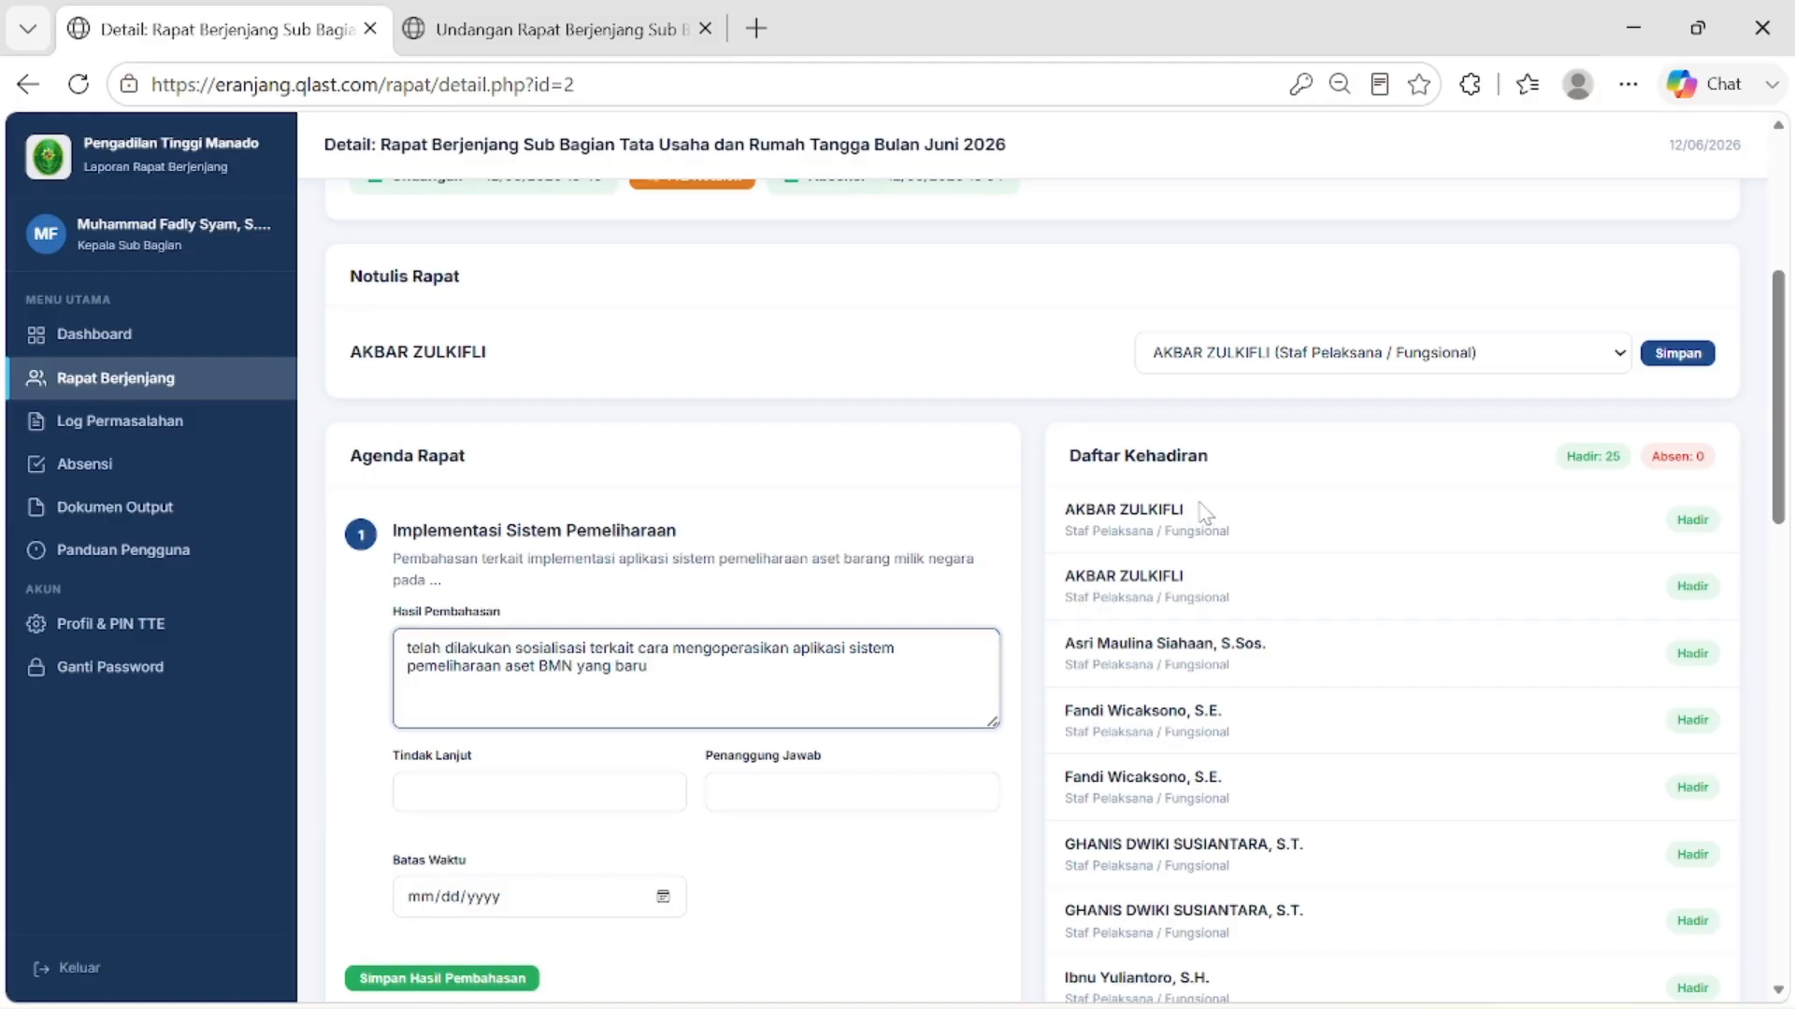
# Step: Fill the follow-up with the saved "Telah disosialisasikan kepada personel" entry, set the responsible party to Kasub Bag TURT, and save the discussion result
pyautogui.click(610, 792)
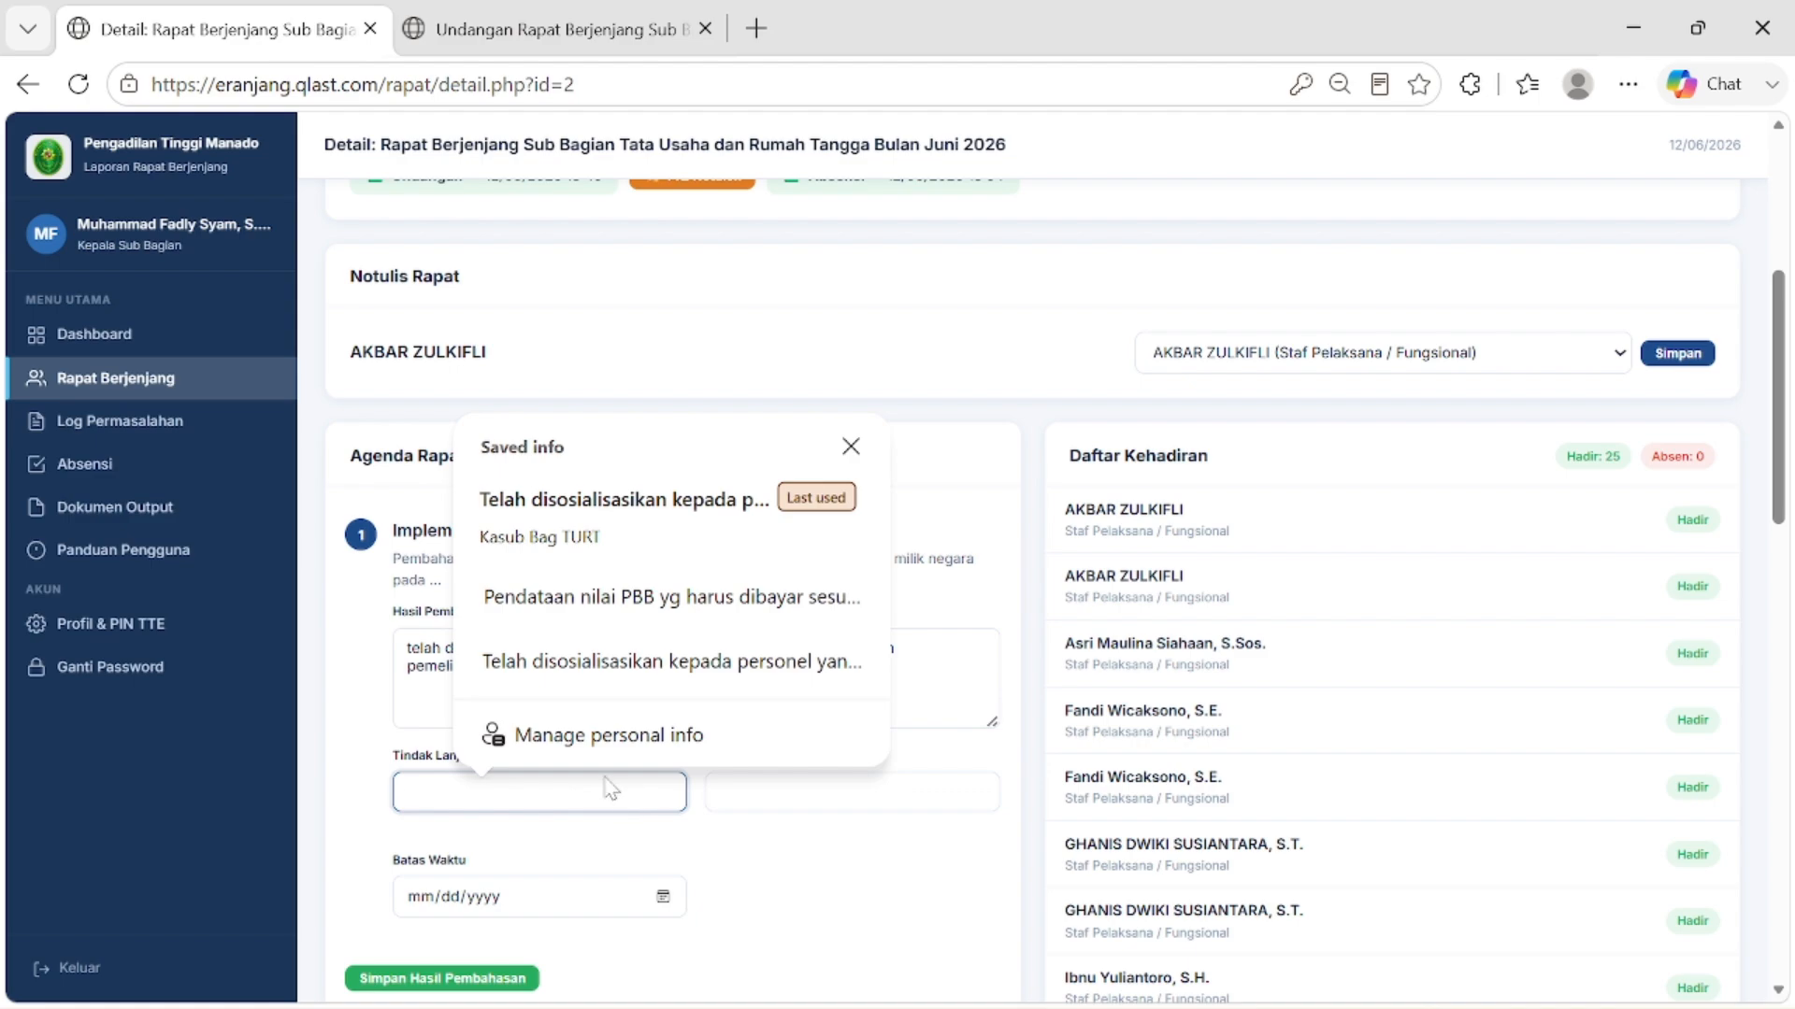
pyautogui.write('telah disosialisasikan kepada personel y')
pyautogui.press('Tab')
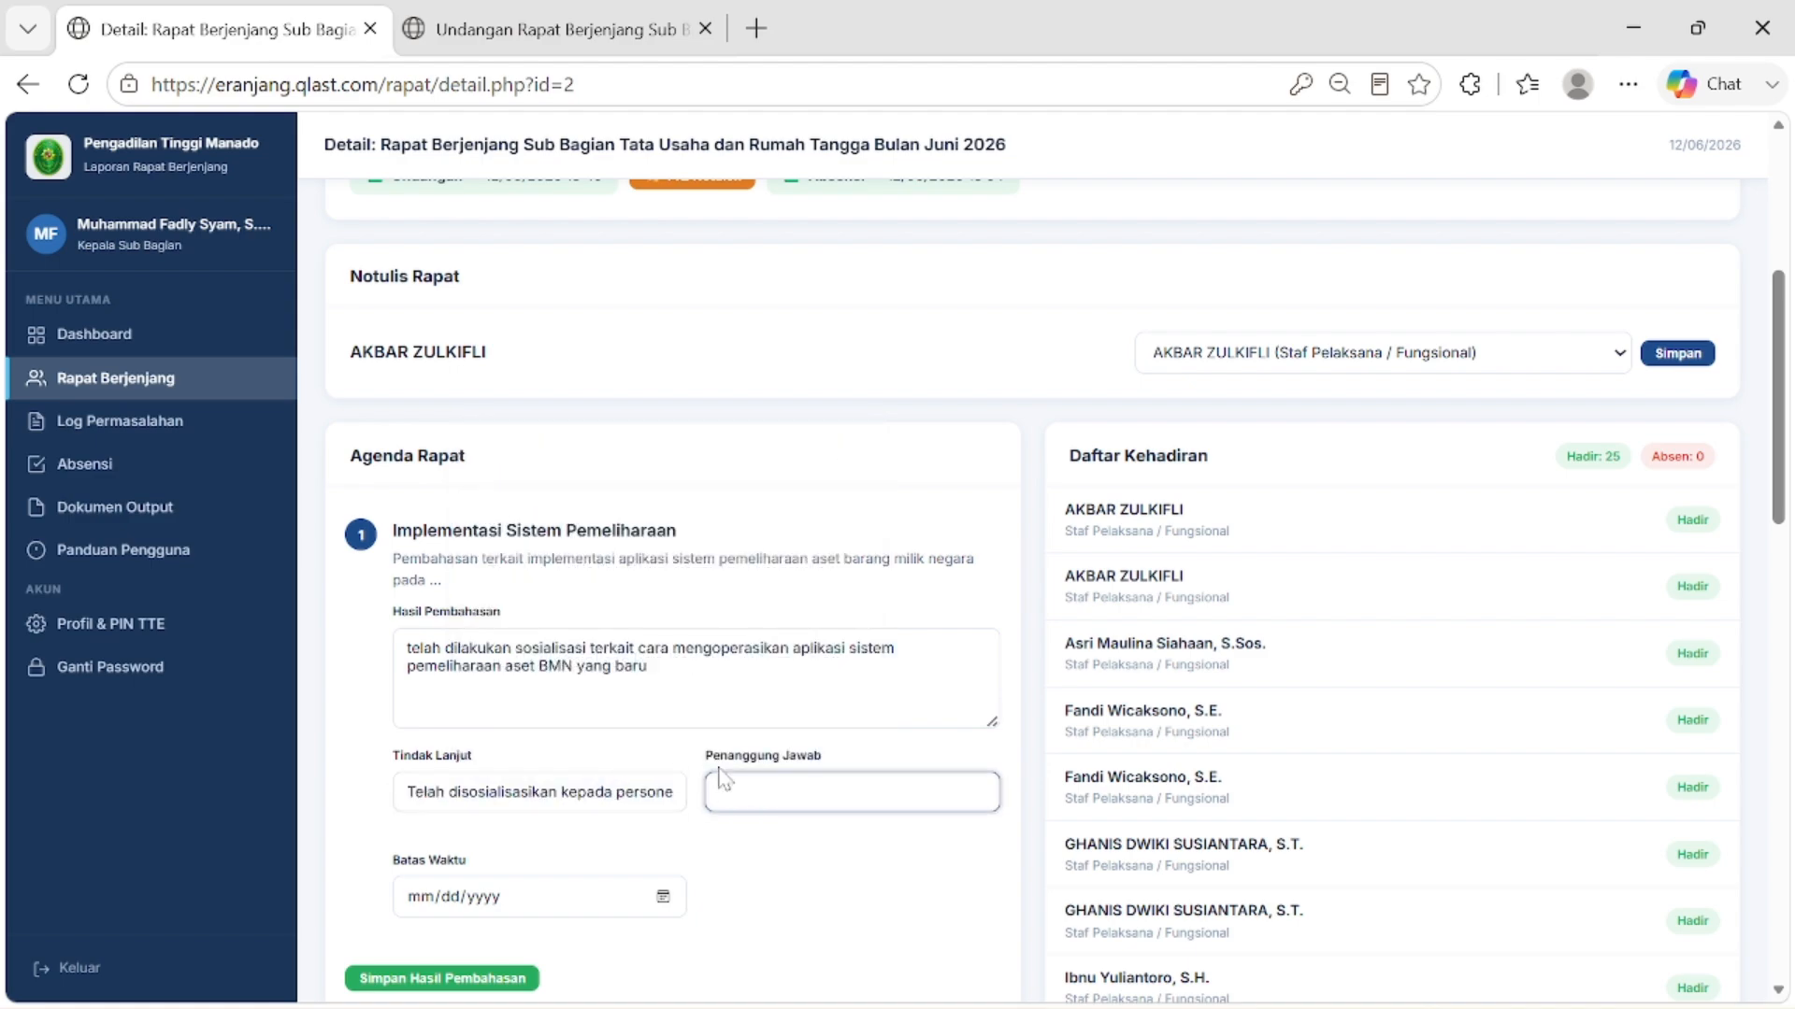
pyautogui.click(833, 796)
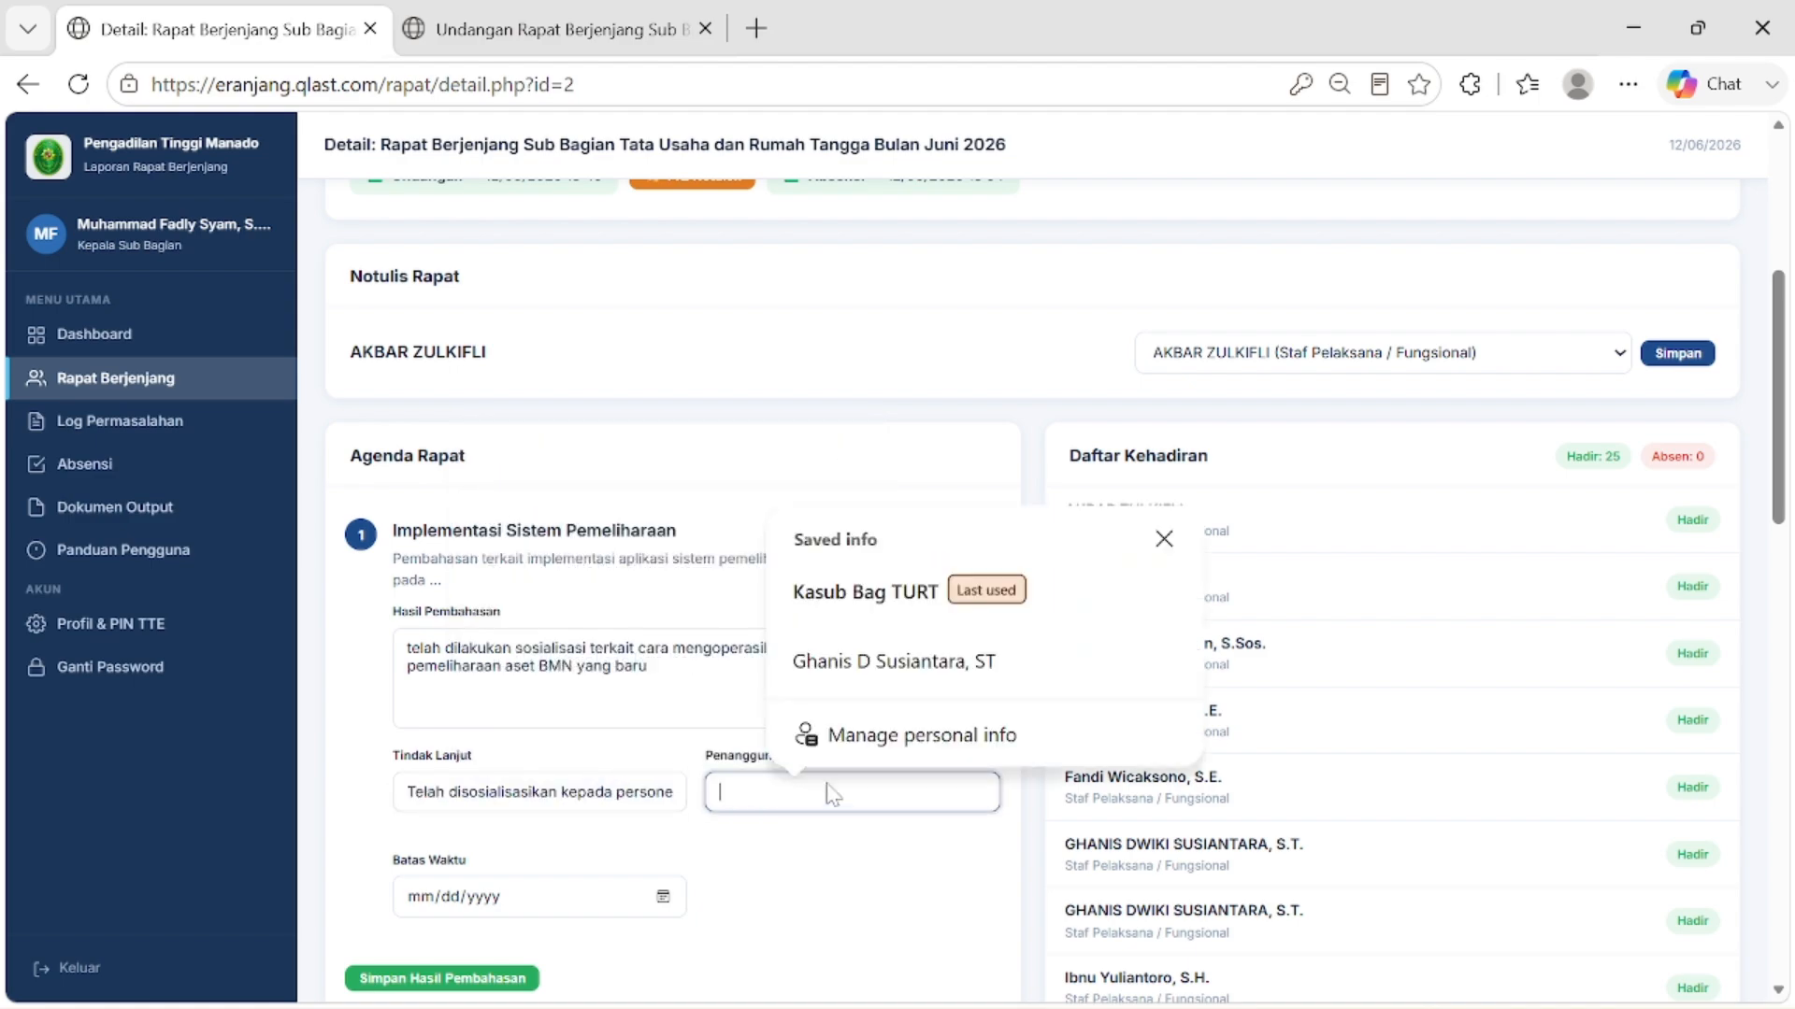
pyautogui.click(888, 613)
pyautogui.scroll(-3, 663, 744)
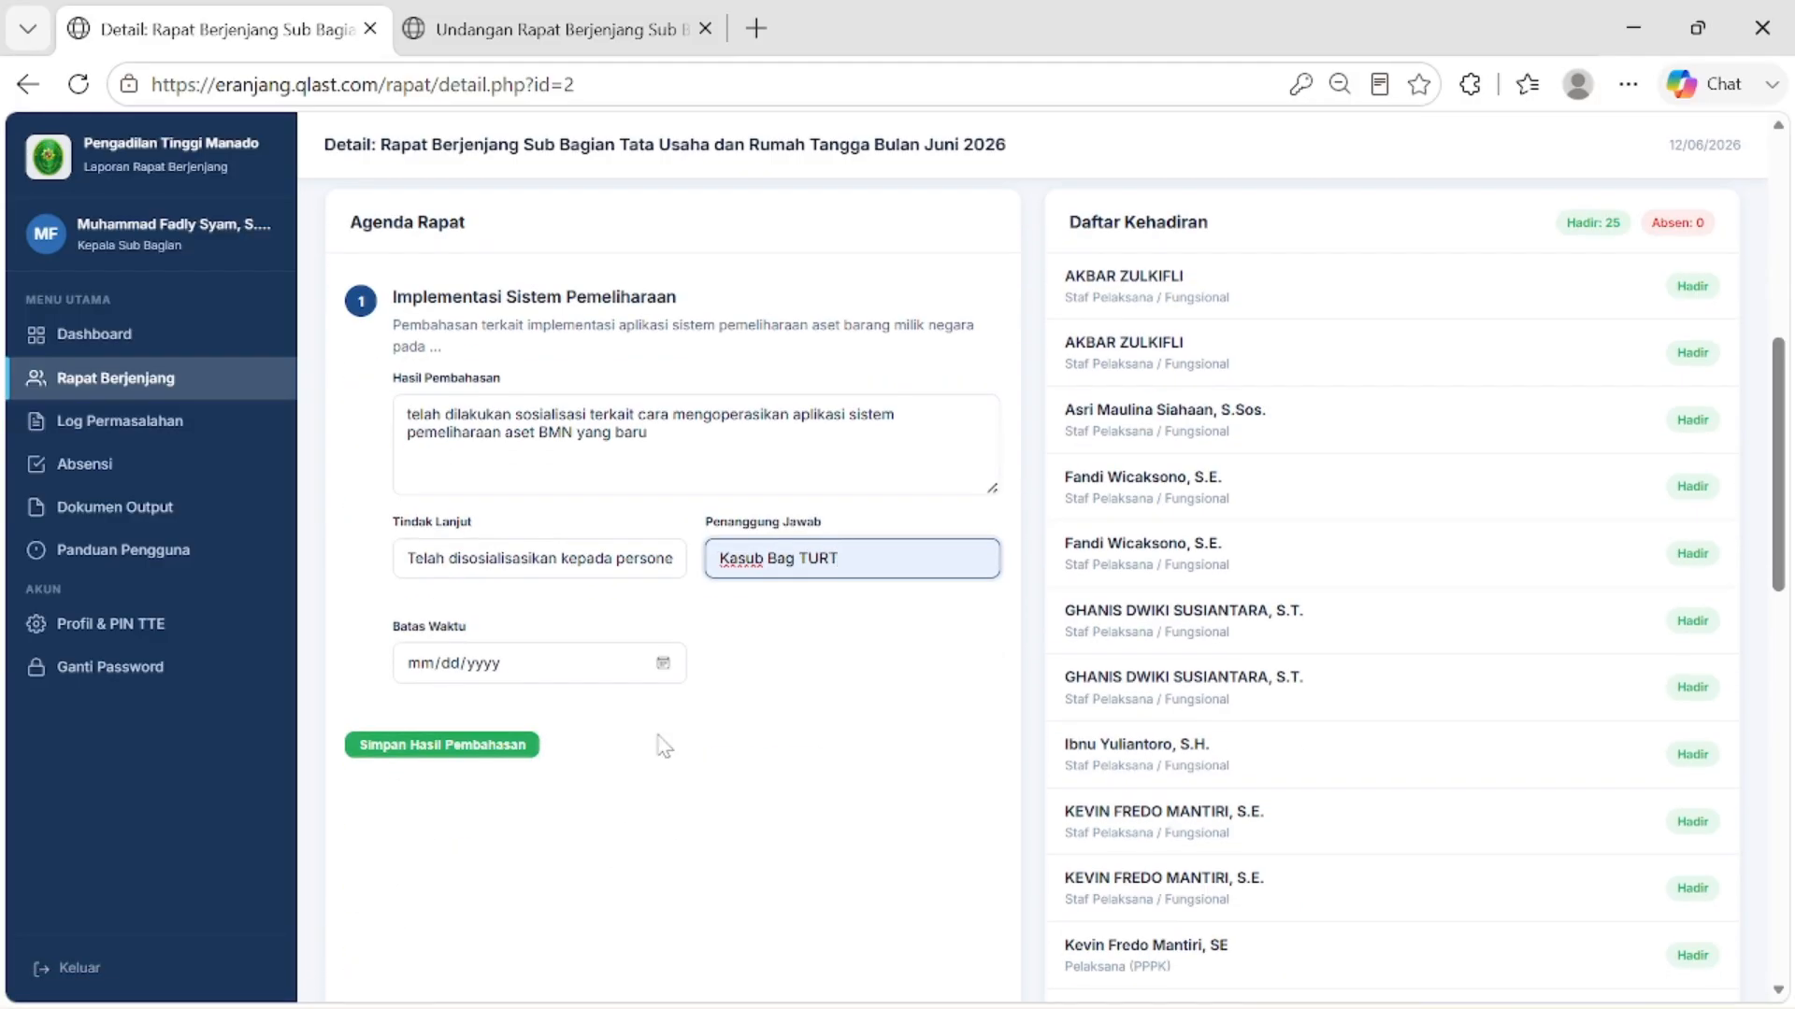
pyautogui.click(436, 759)
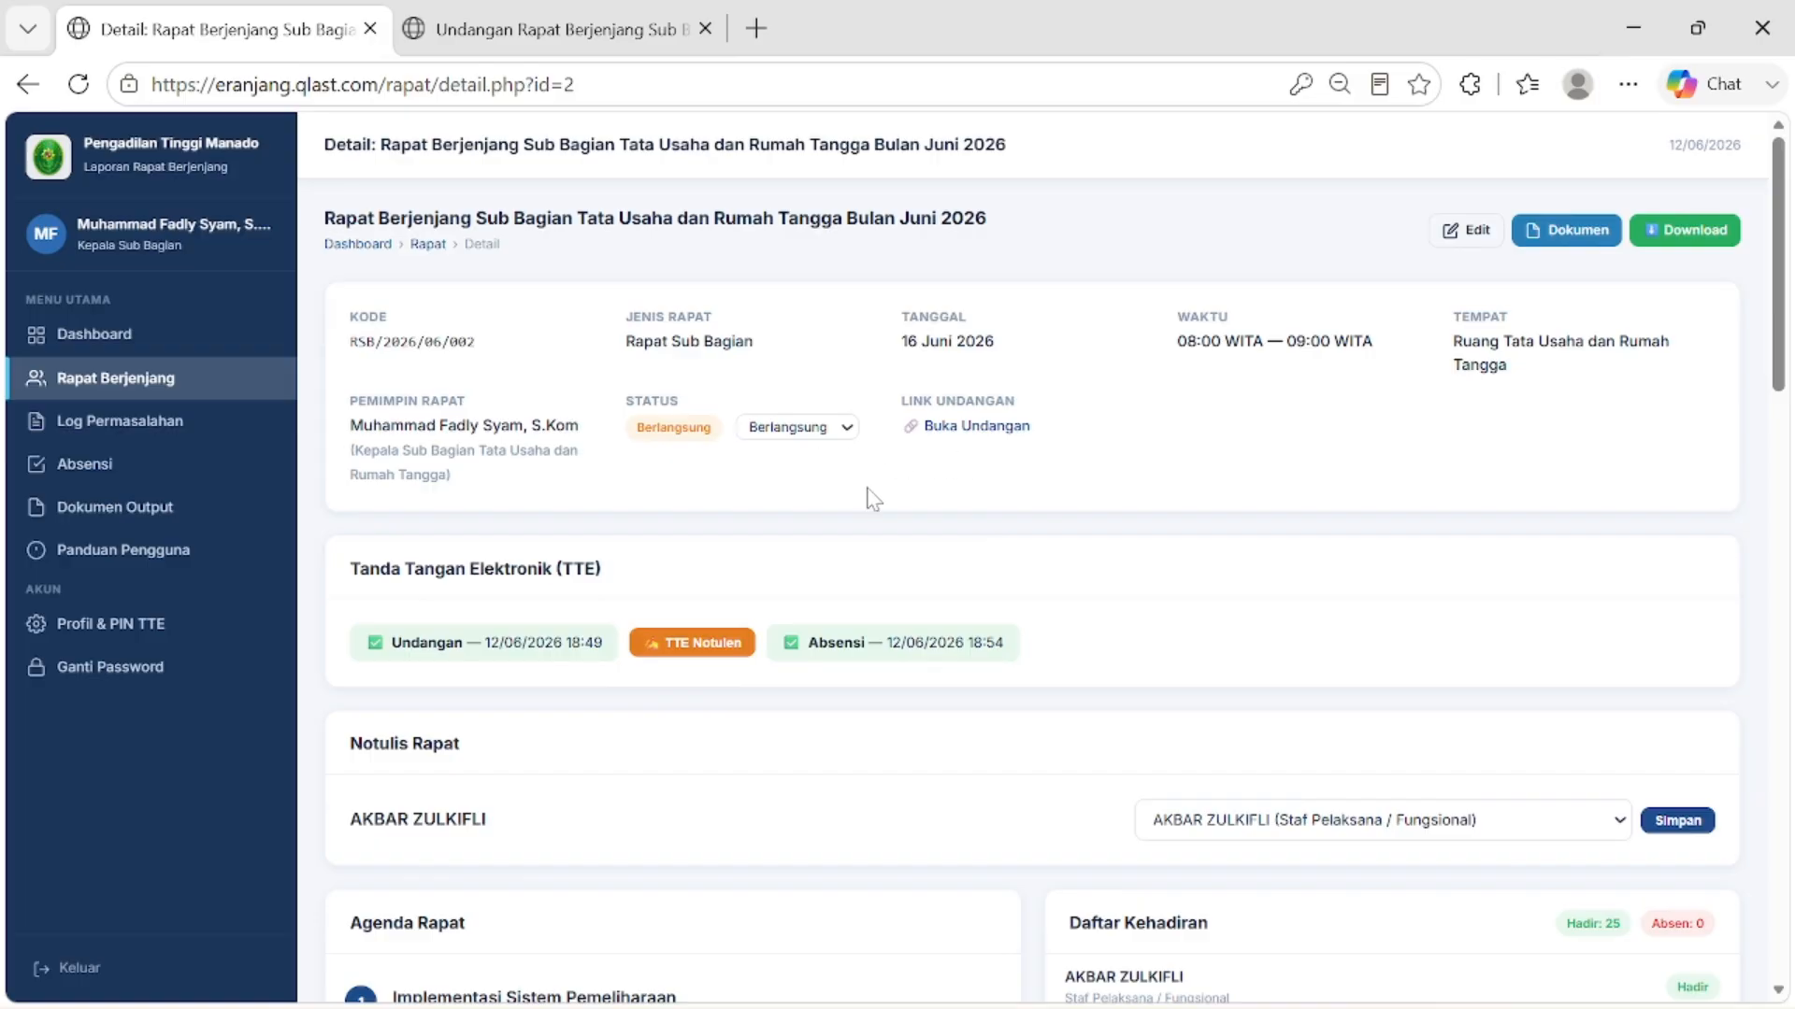
pyautogui.scroll(-5, 774, 699)
pyautogui.scroll(5, 1032, 579)
pyautogui.scroll(-8, 661, 773)
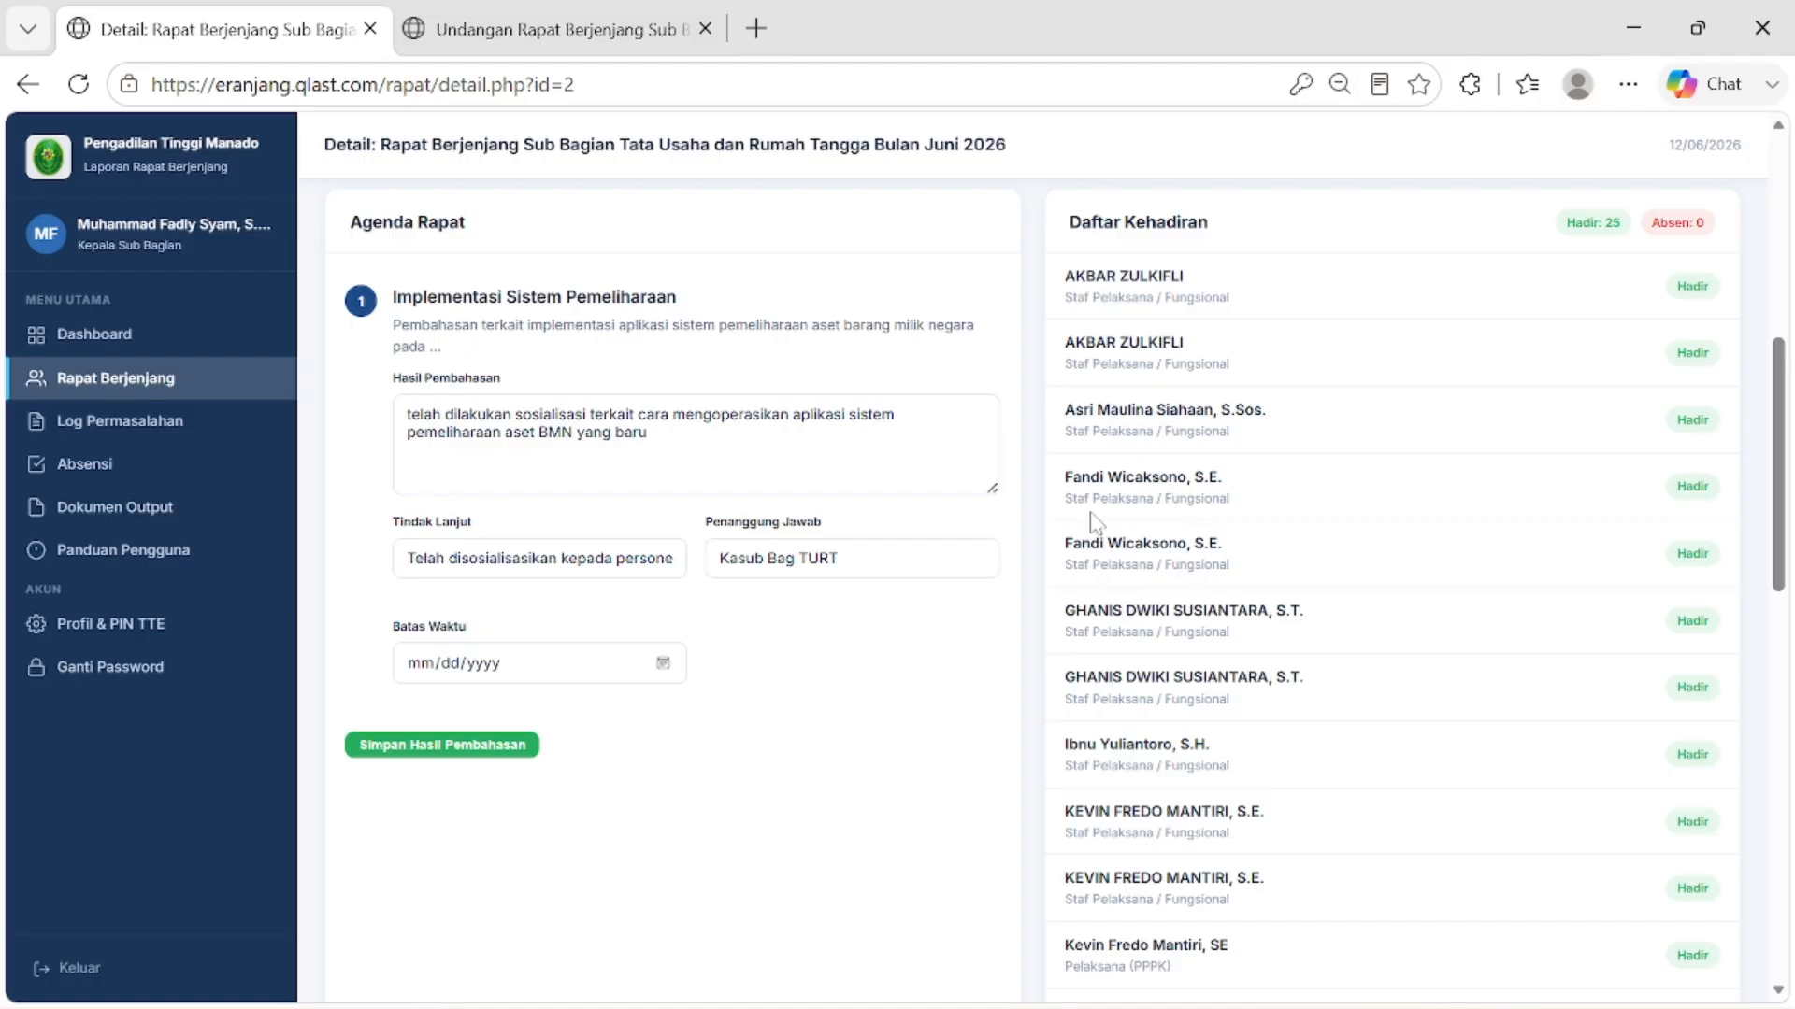
pyautogui.scroll(8, 1154, 481)
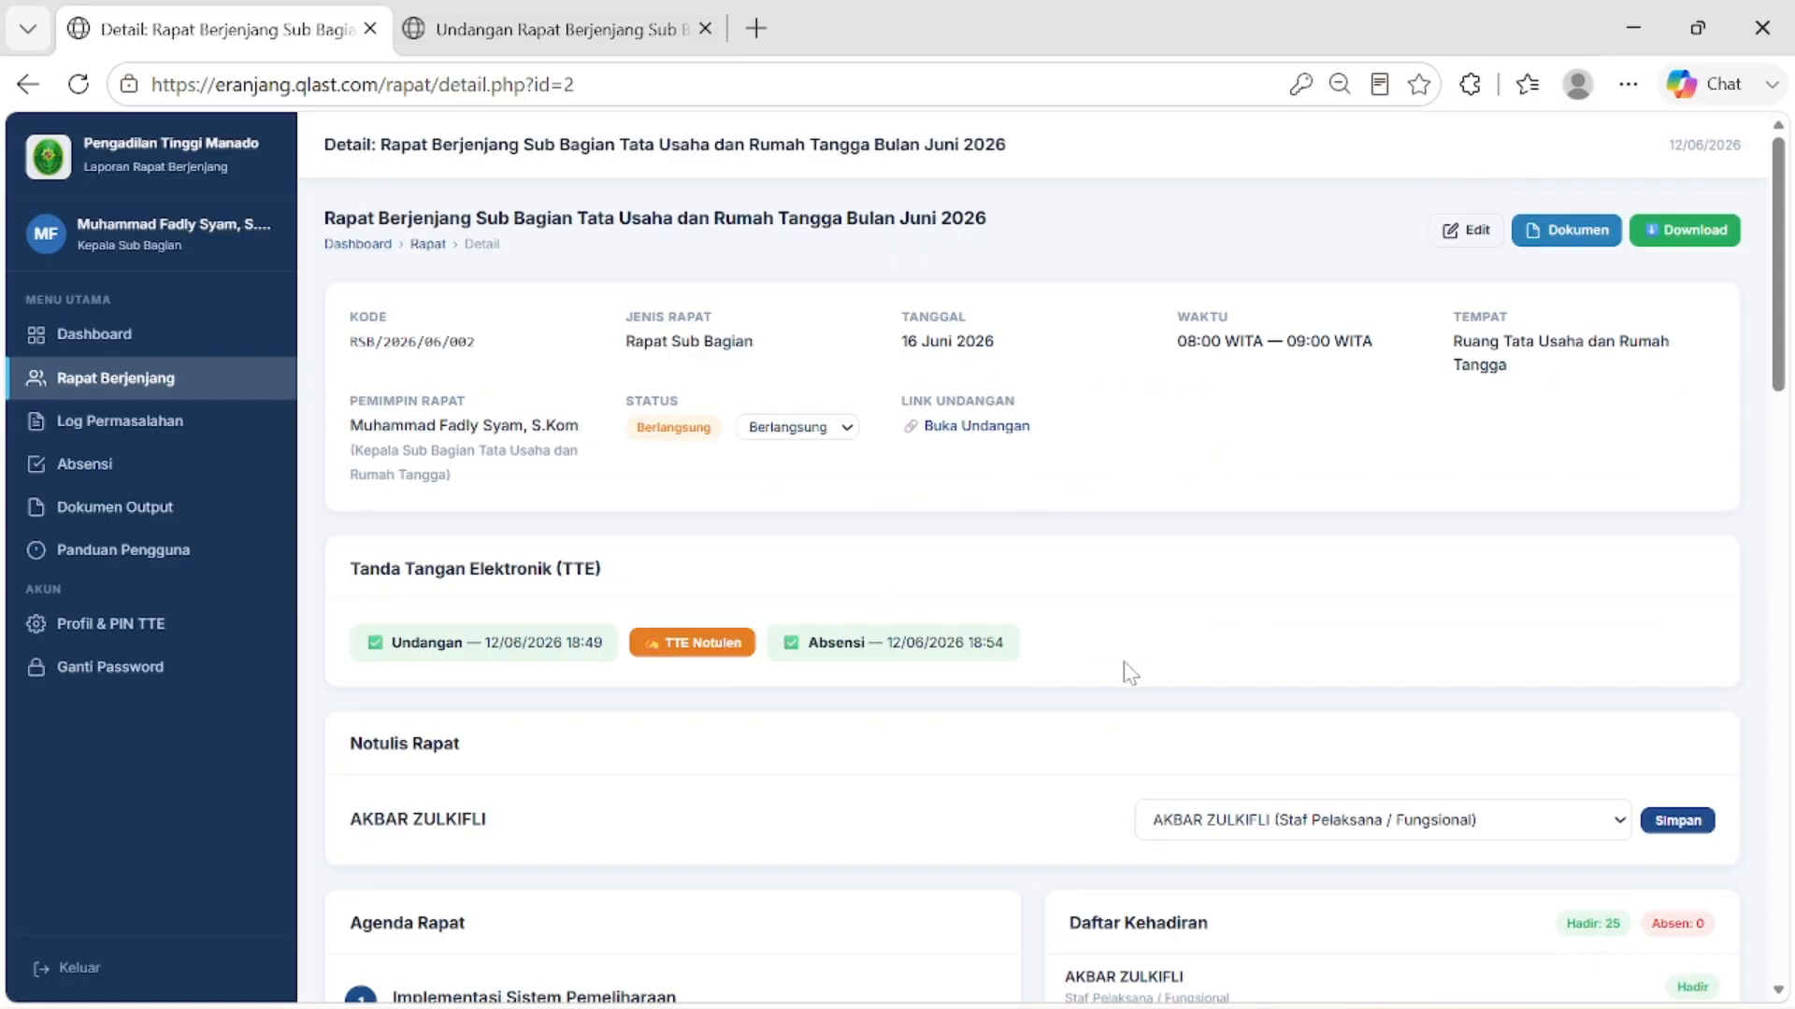
pyautogui.click(726, 659)
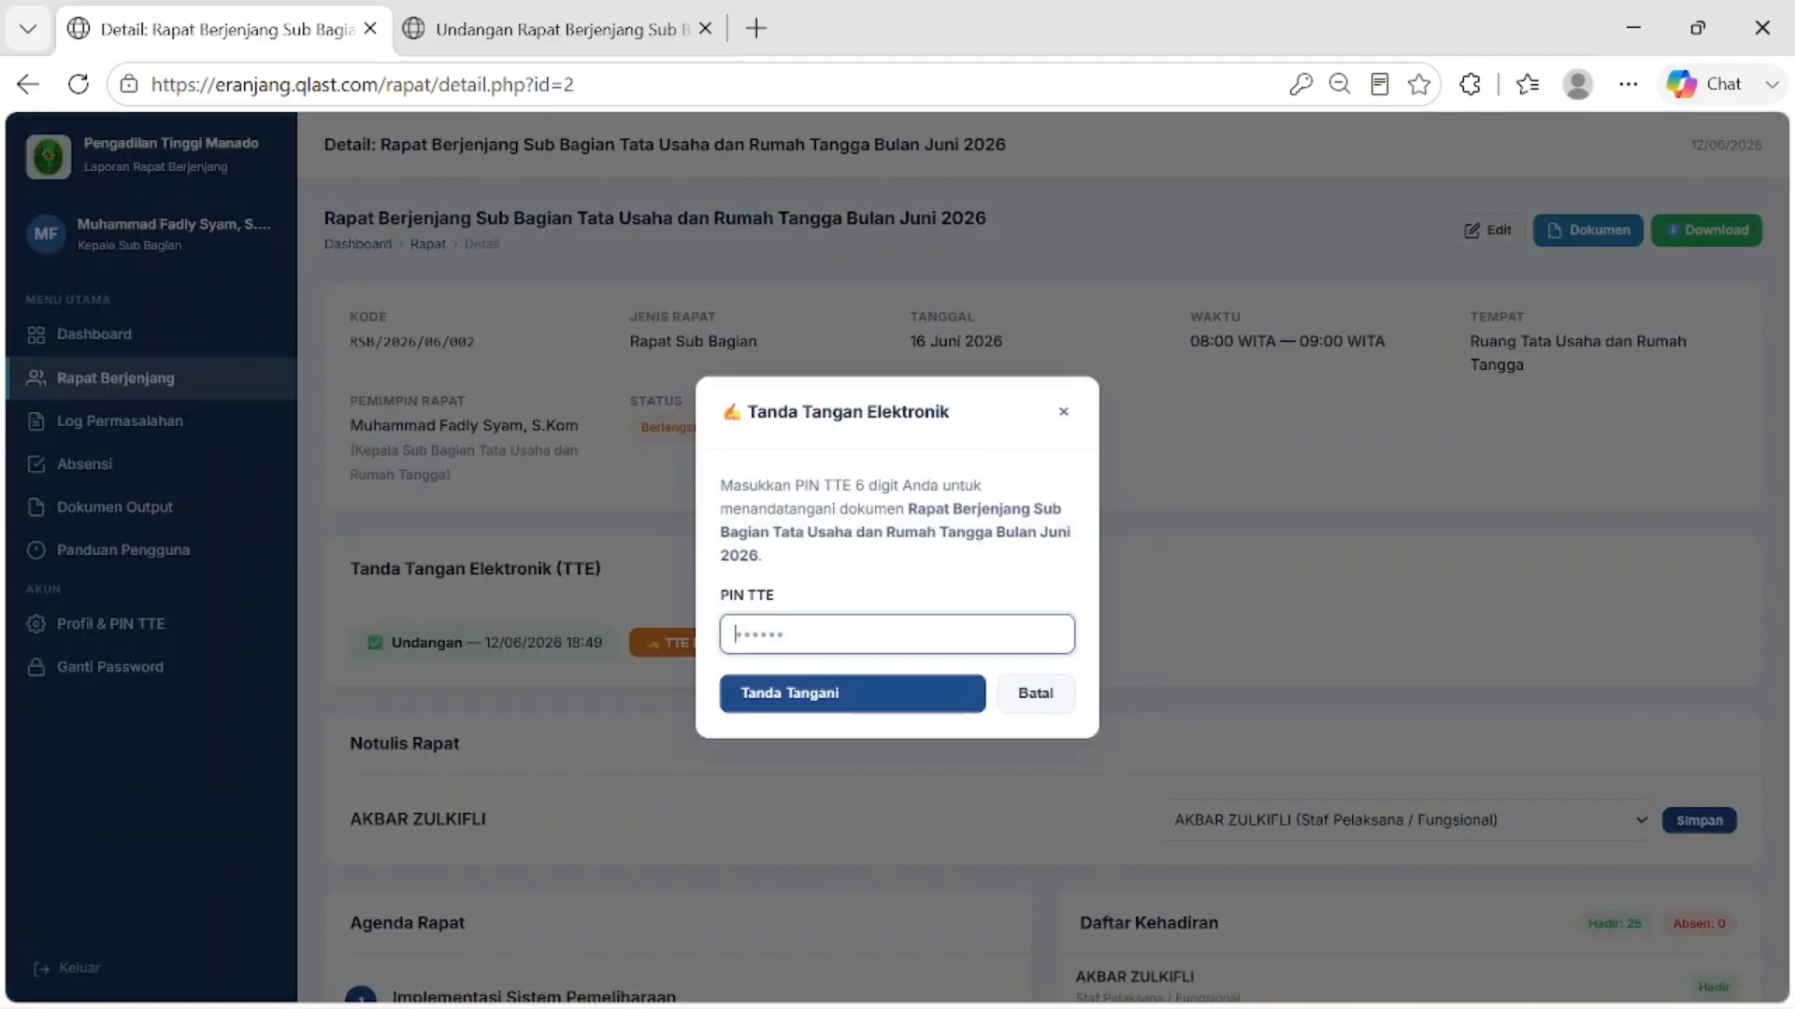
pyautogui.write('••••••')
pyautogui.click(853, 692)
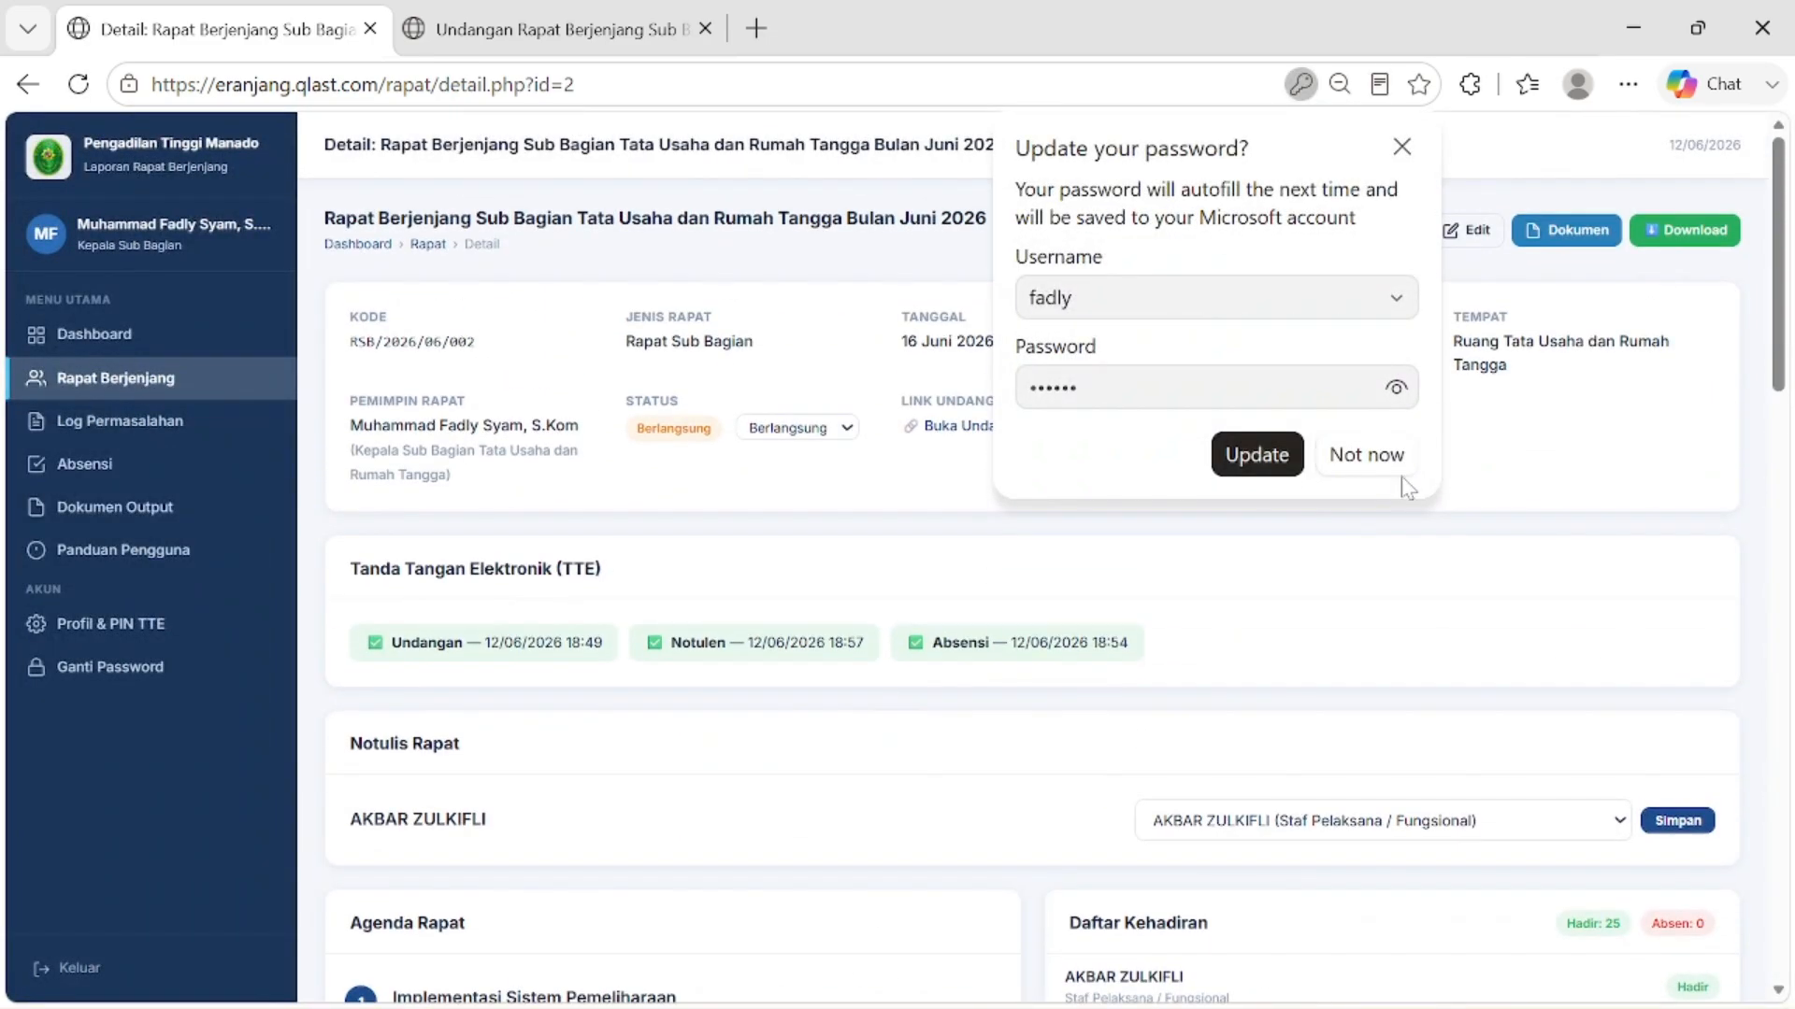
pyautogui.click(1401, 476)
# Step: Open the meeting's photo management, filter the Downloads folder by modification date, and choose dokumentasi_rapat1.jpeg
pyautogui.scroll(-10, 1341, 559)
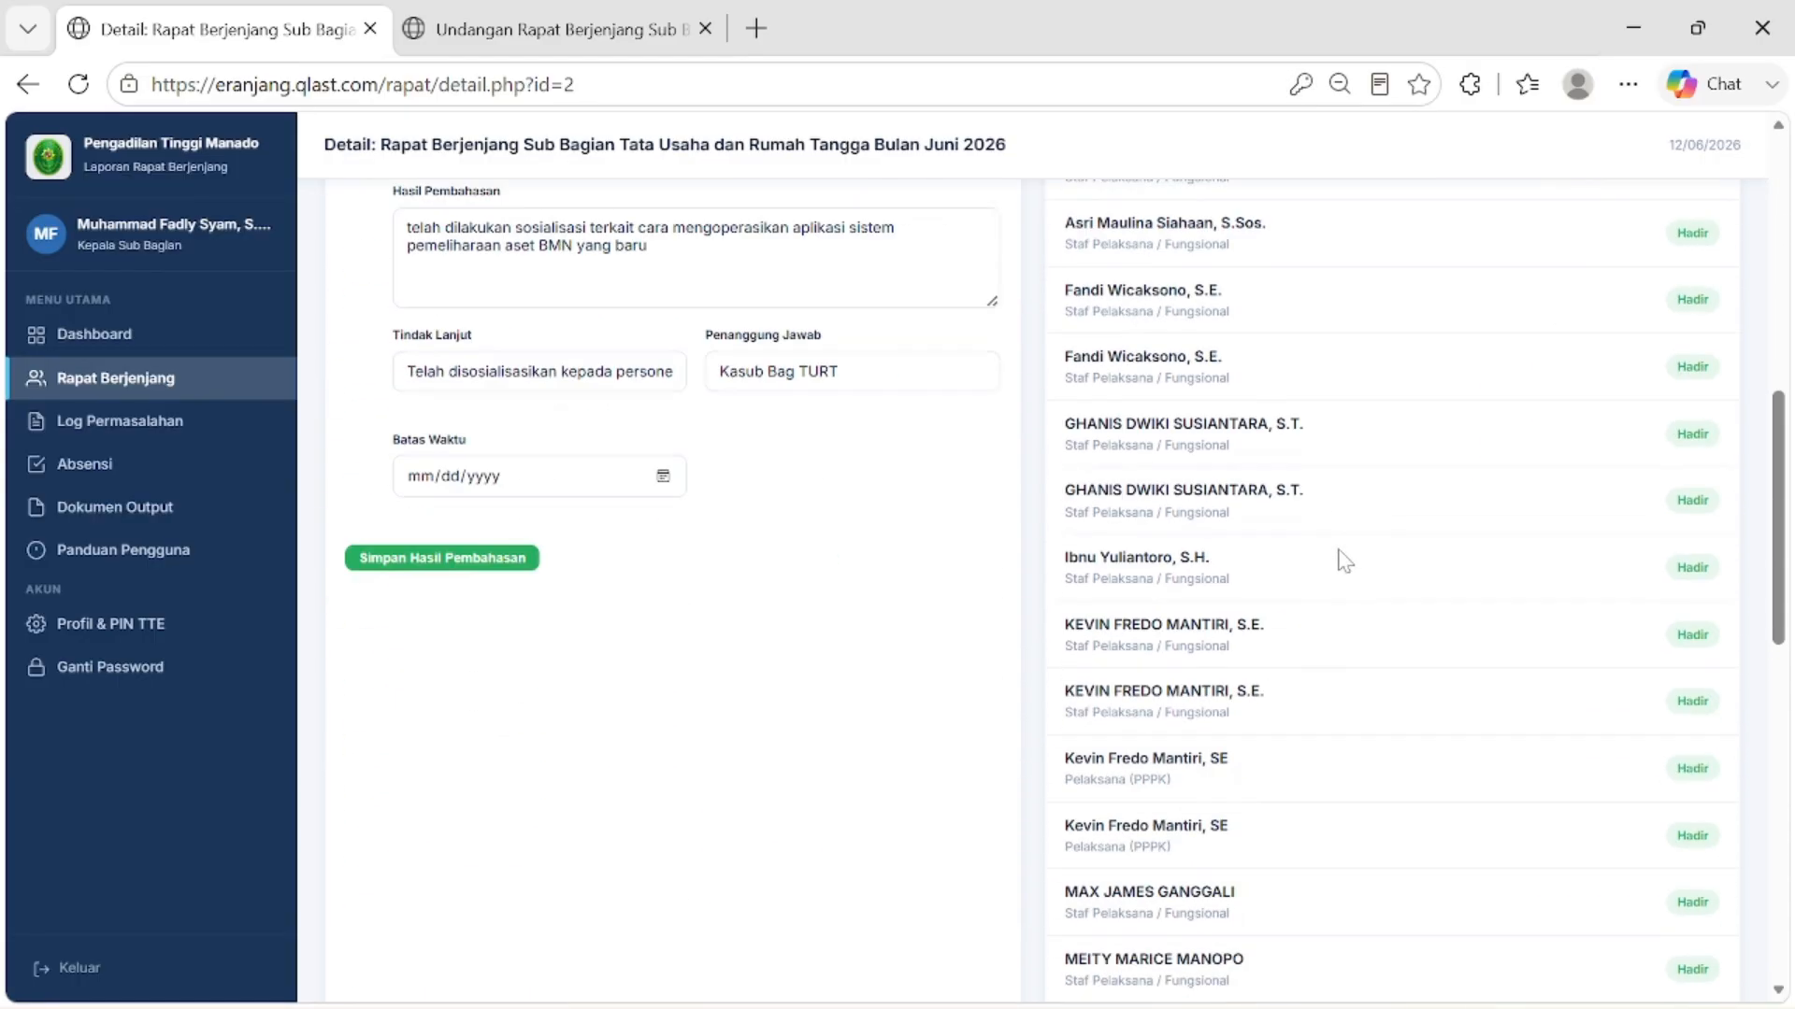
pyautogui.scroll(-8, 1344, 561)
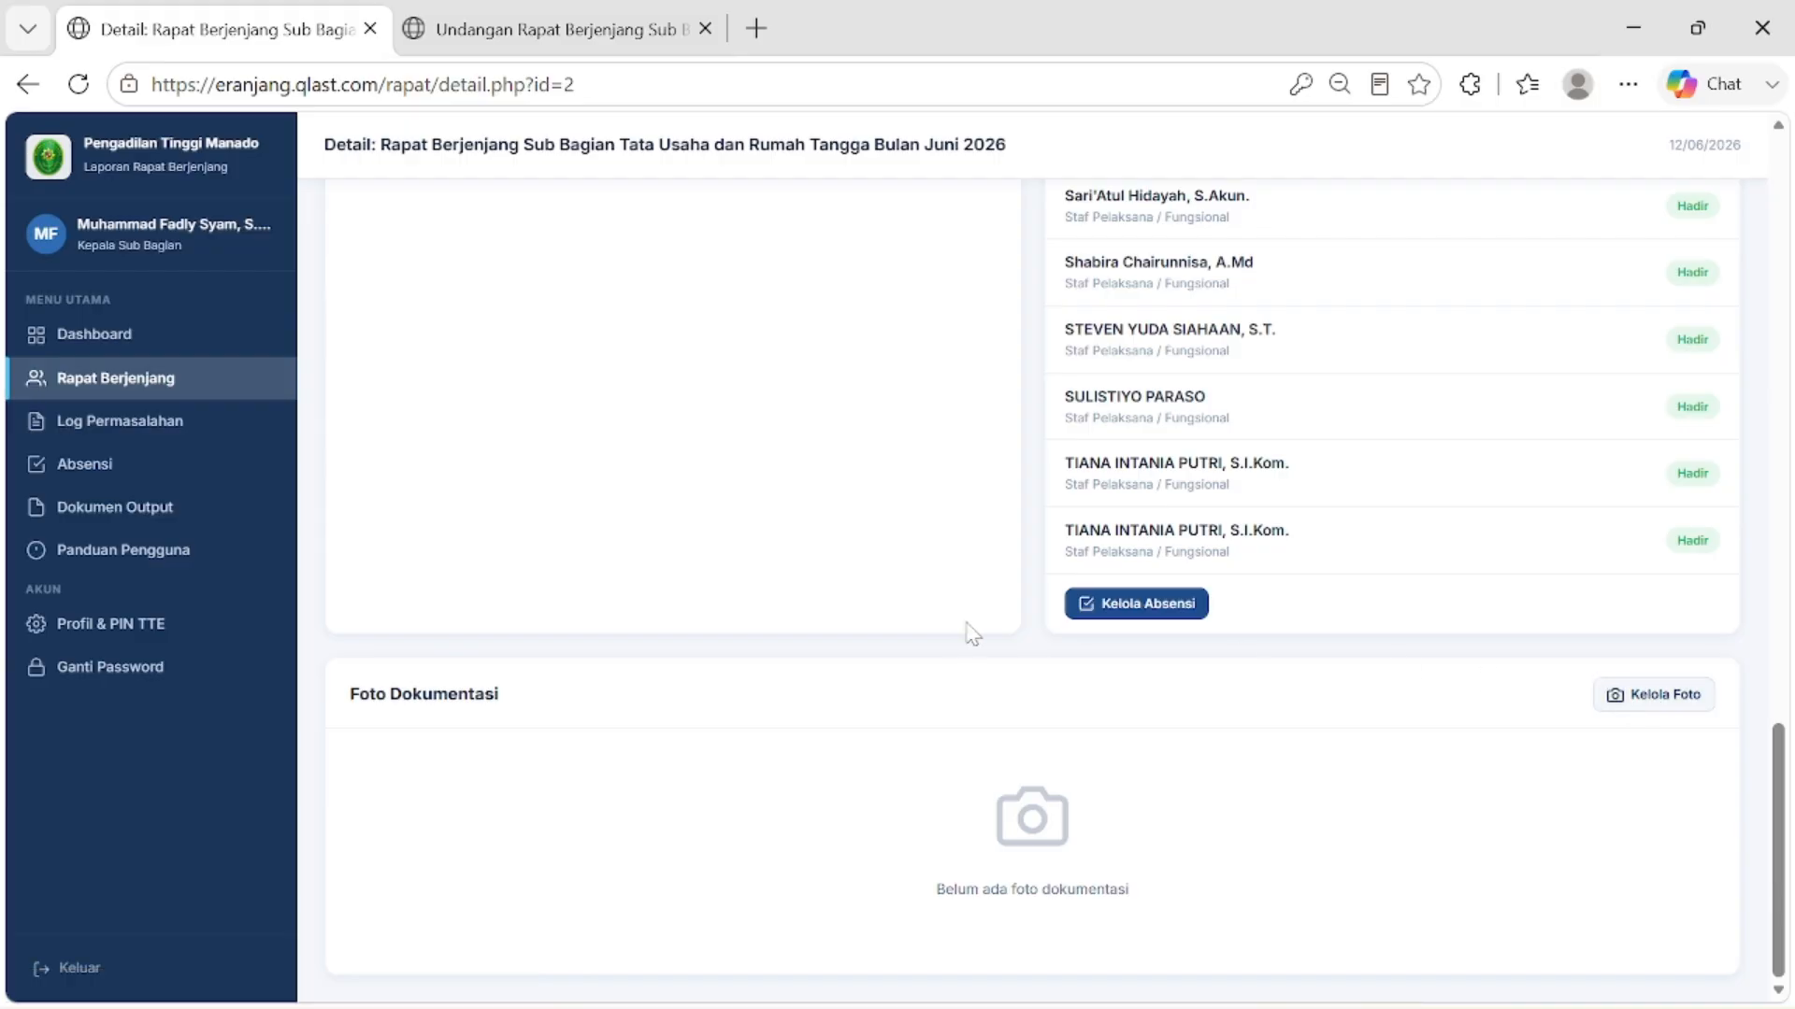
pyautogui.click(1654, 695)
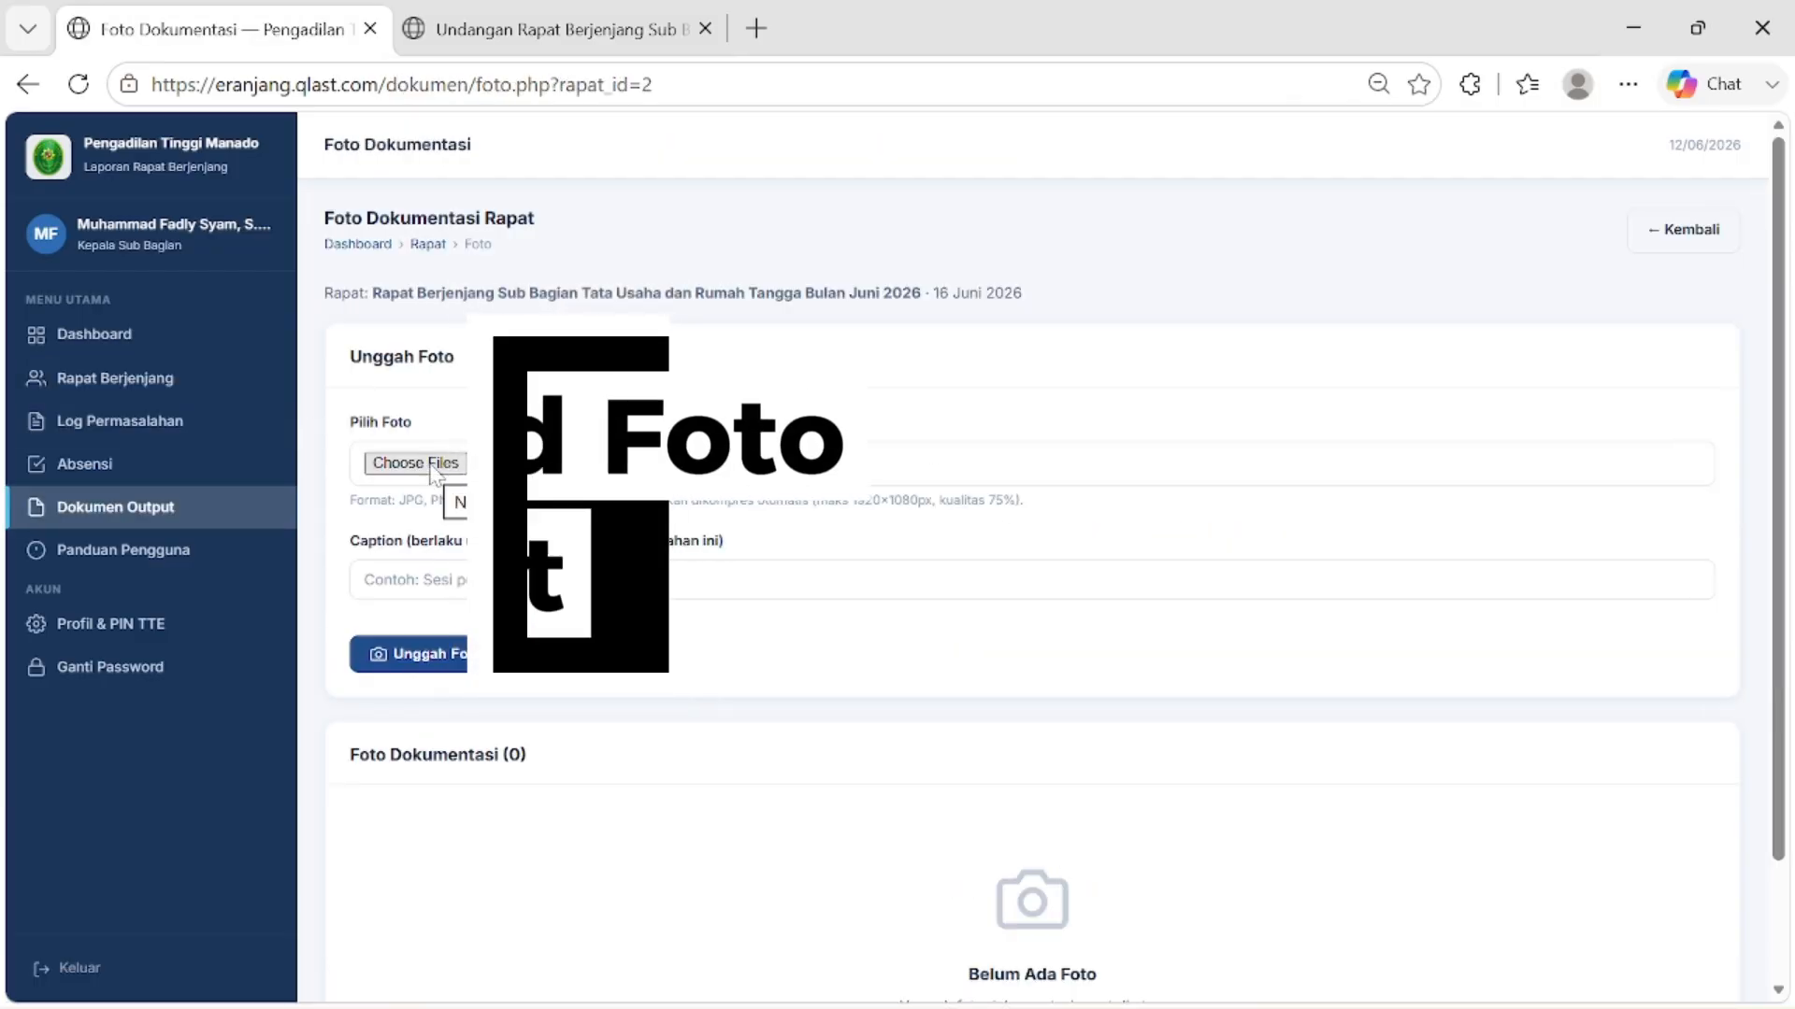
pyautogui.click(433, 465)
pyautogui.click(218, 369)
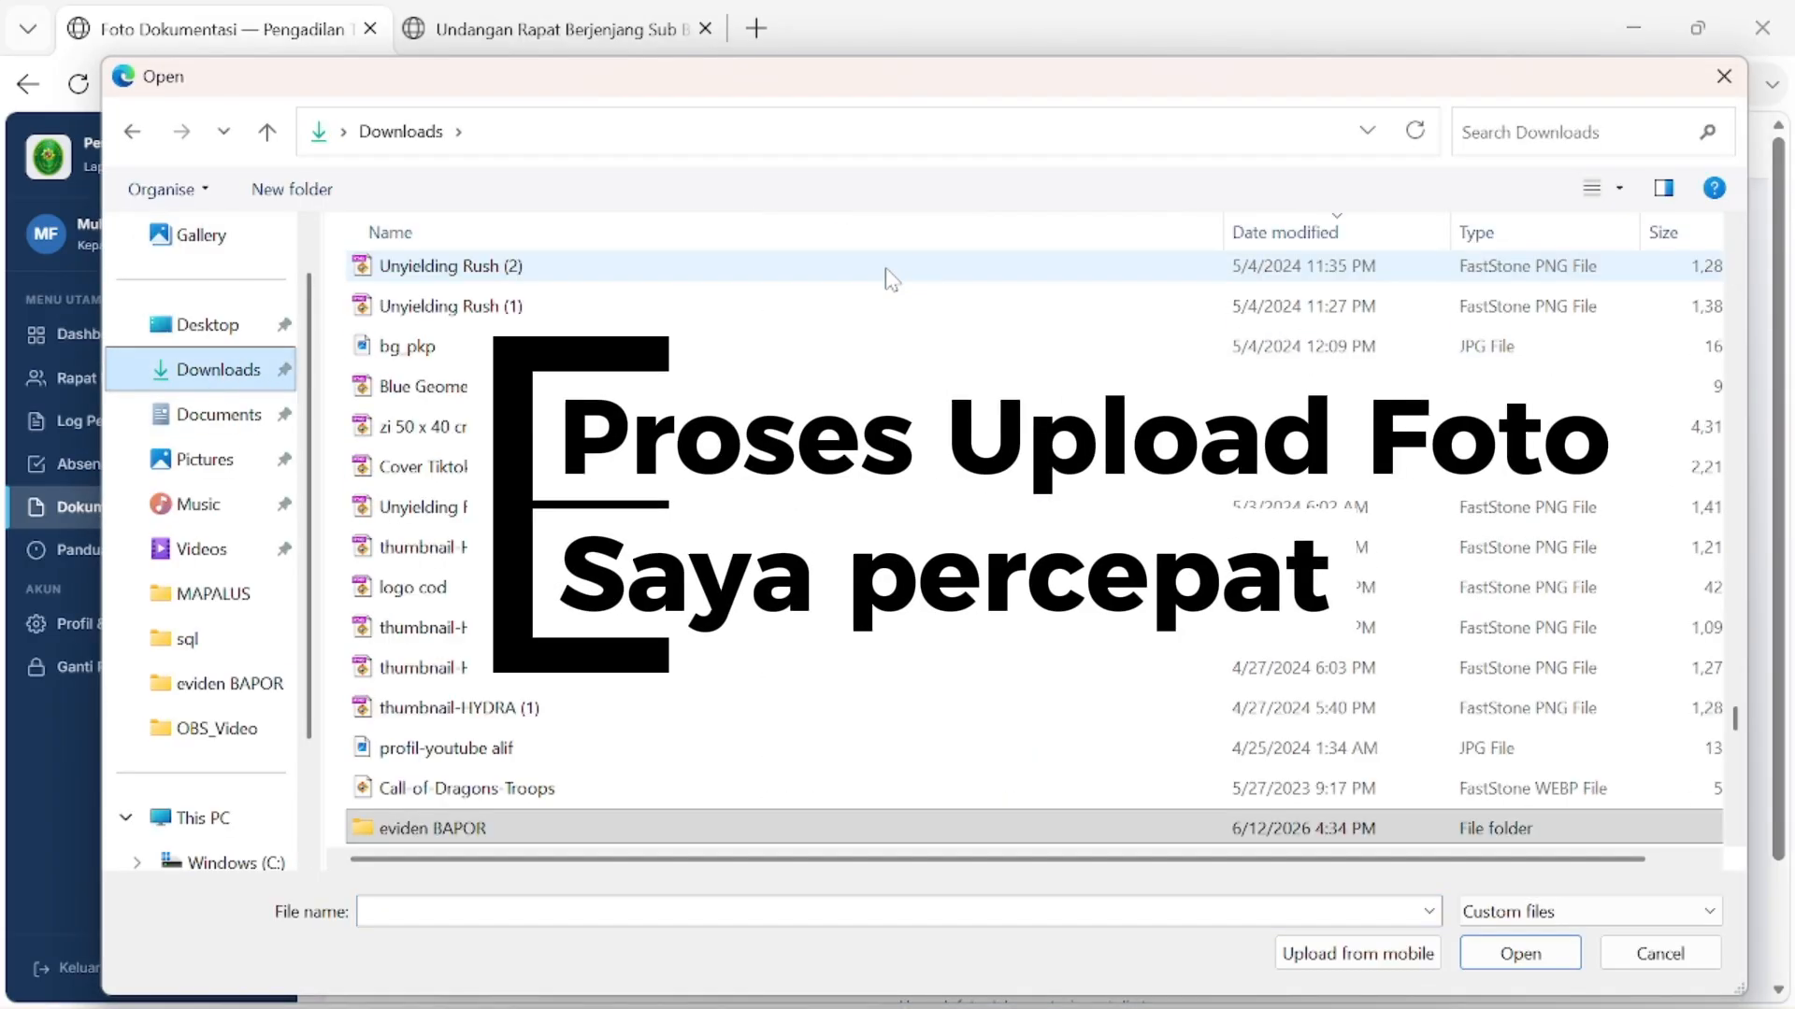
pyautogui.scroll(-3, 891, 279)
pyautogui.click(1437, 232)
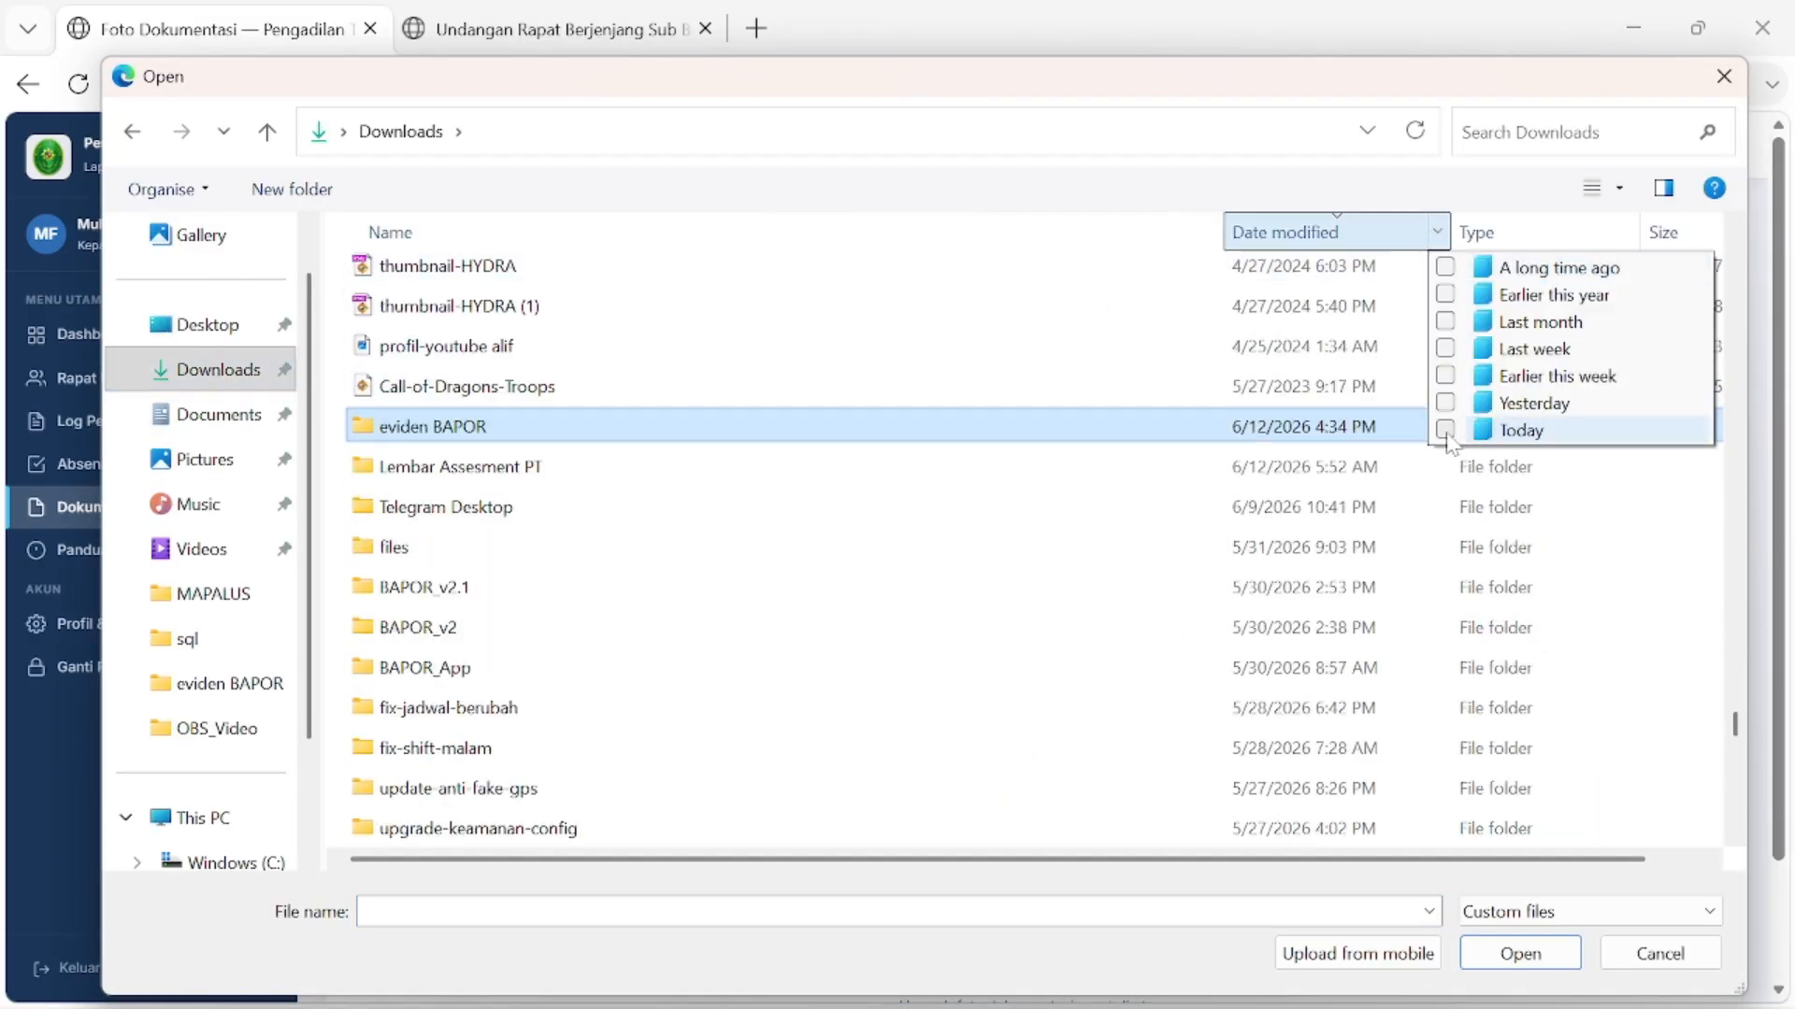
pyautogui.click(1445, 403)
pyautogui.click(1446, 375)
pyautogui.doubleClick(486, 474)
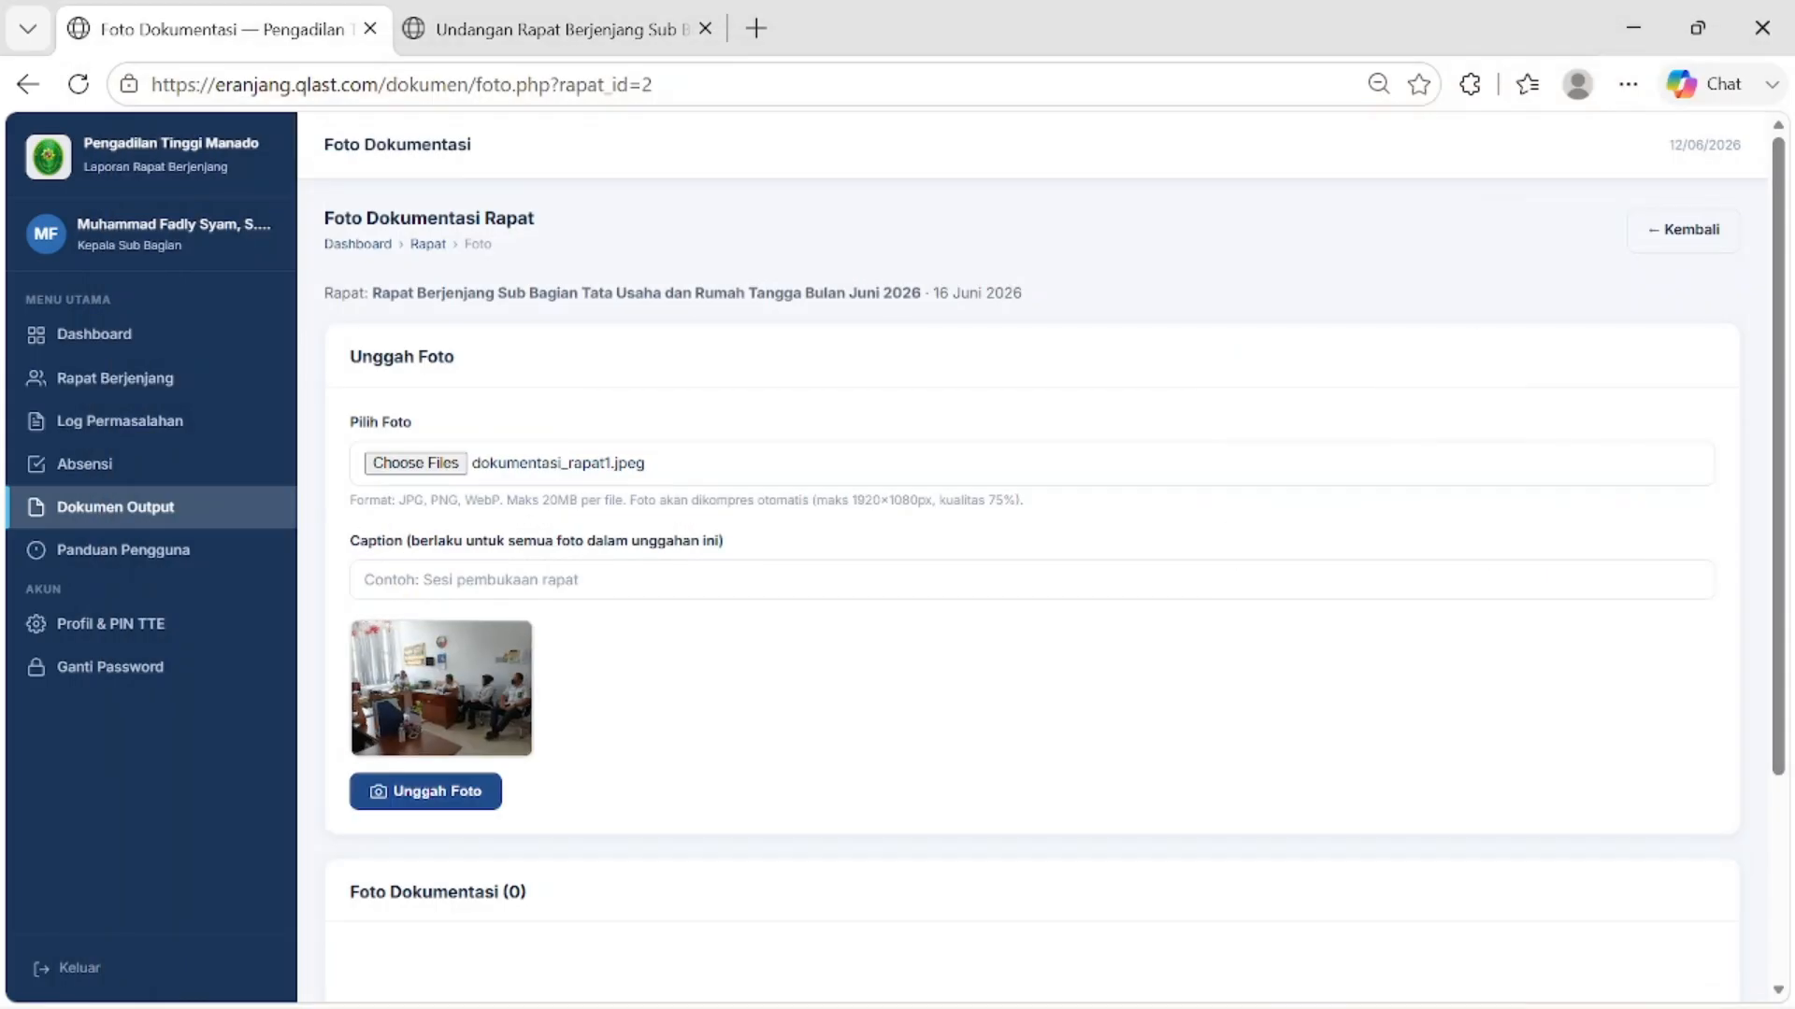
# Step: Try dokumentasi_rapat2.jpeg as the selected photo, then reselect dokumentasi_rapat1.jpeg and upload it without a caption
pyautogui.click(433, 465)
pyautogui.doubleClick(460, 438)
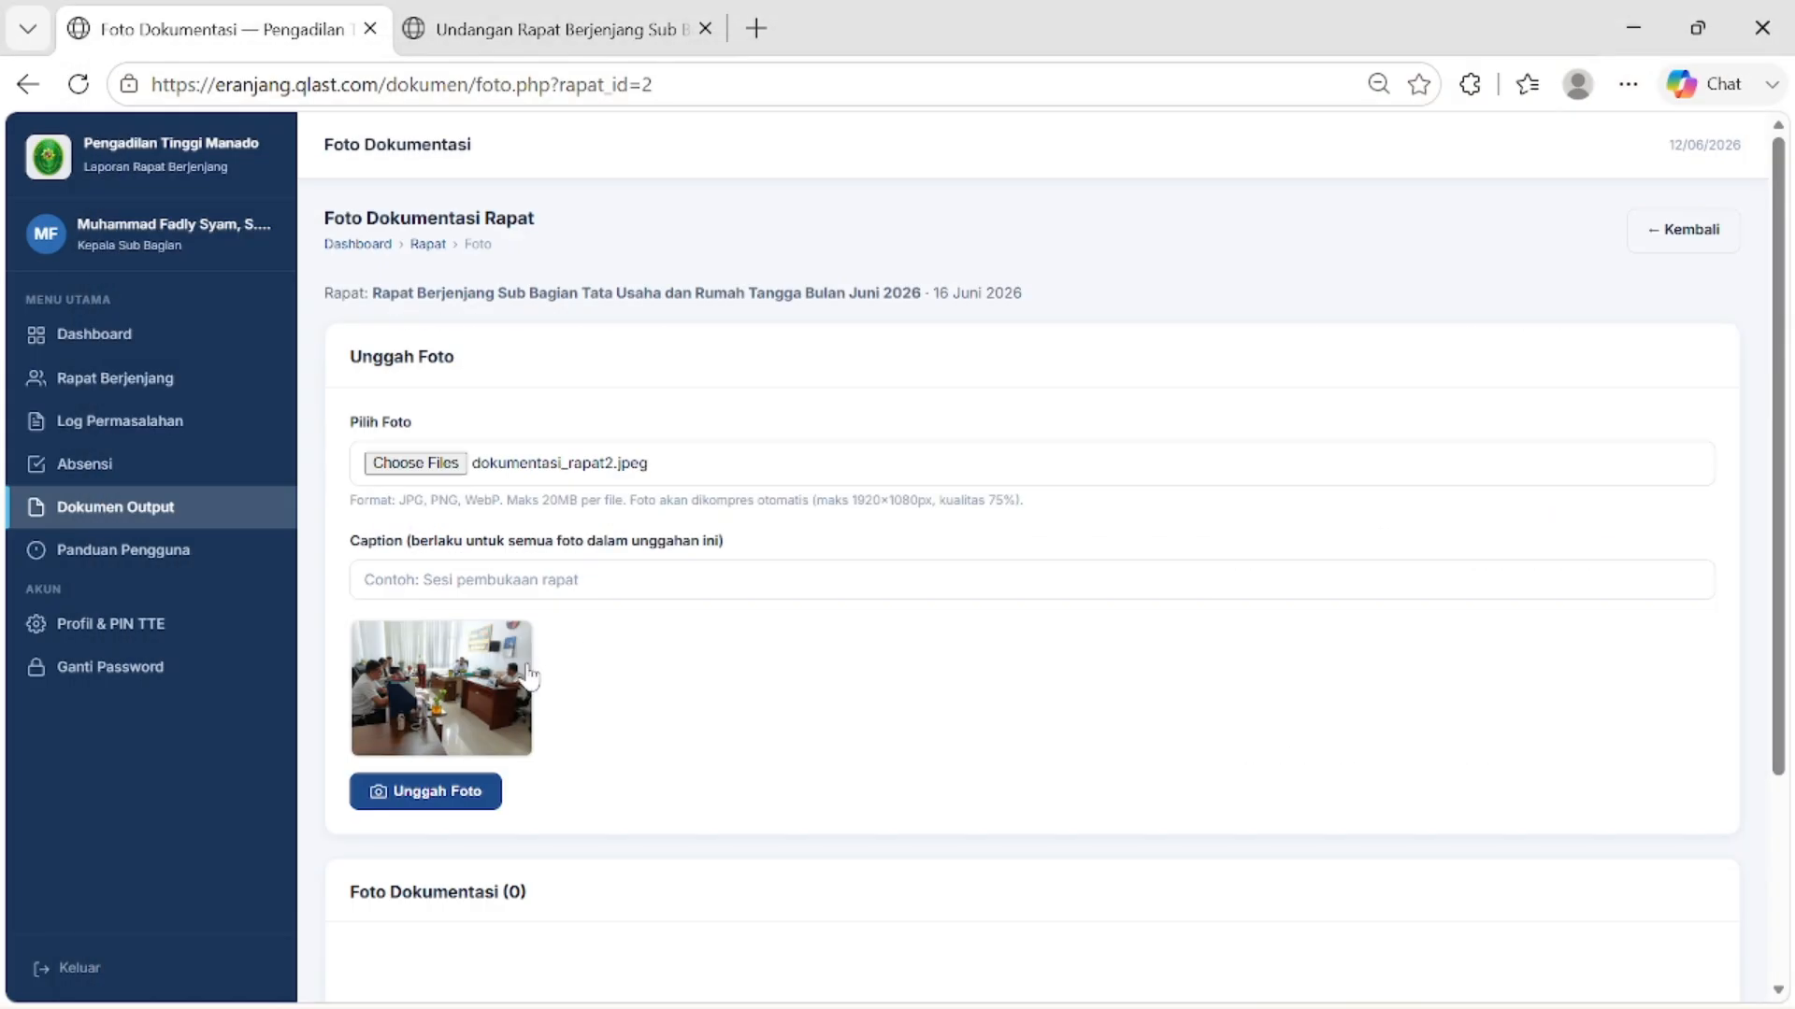
pyautogui.click(445, 465)
pyautogui.doubleClick(493, 488)
pyautogui.click(468, 781)
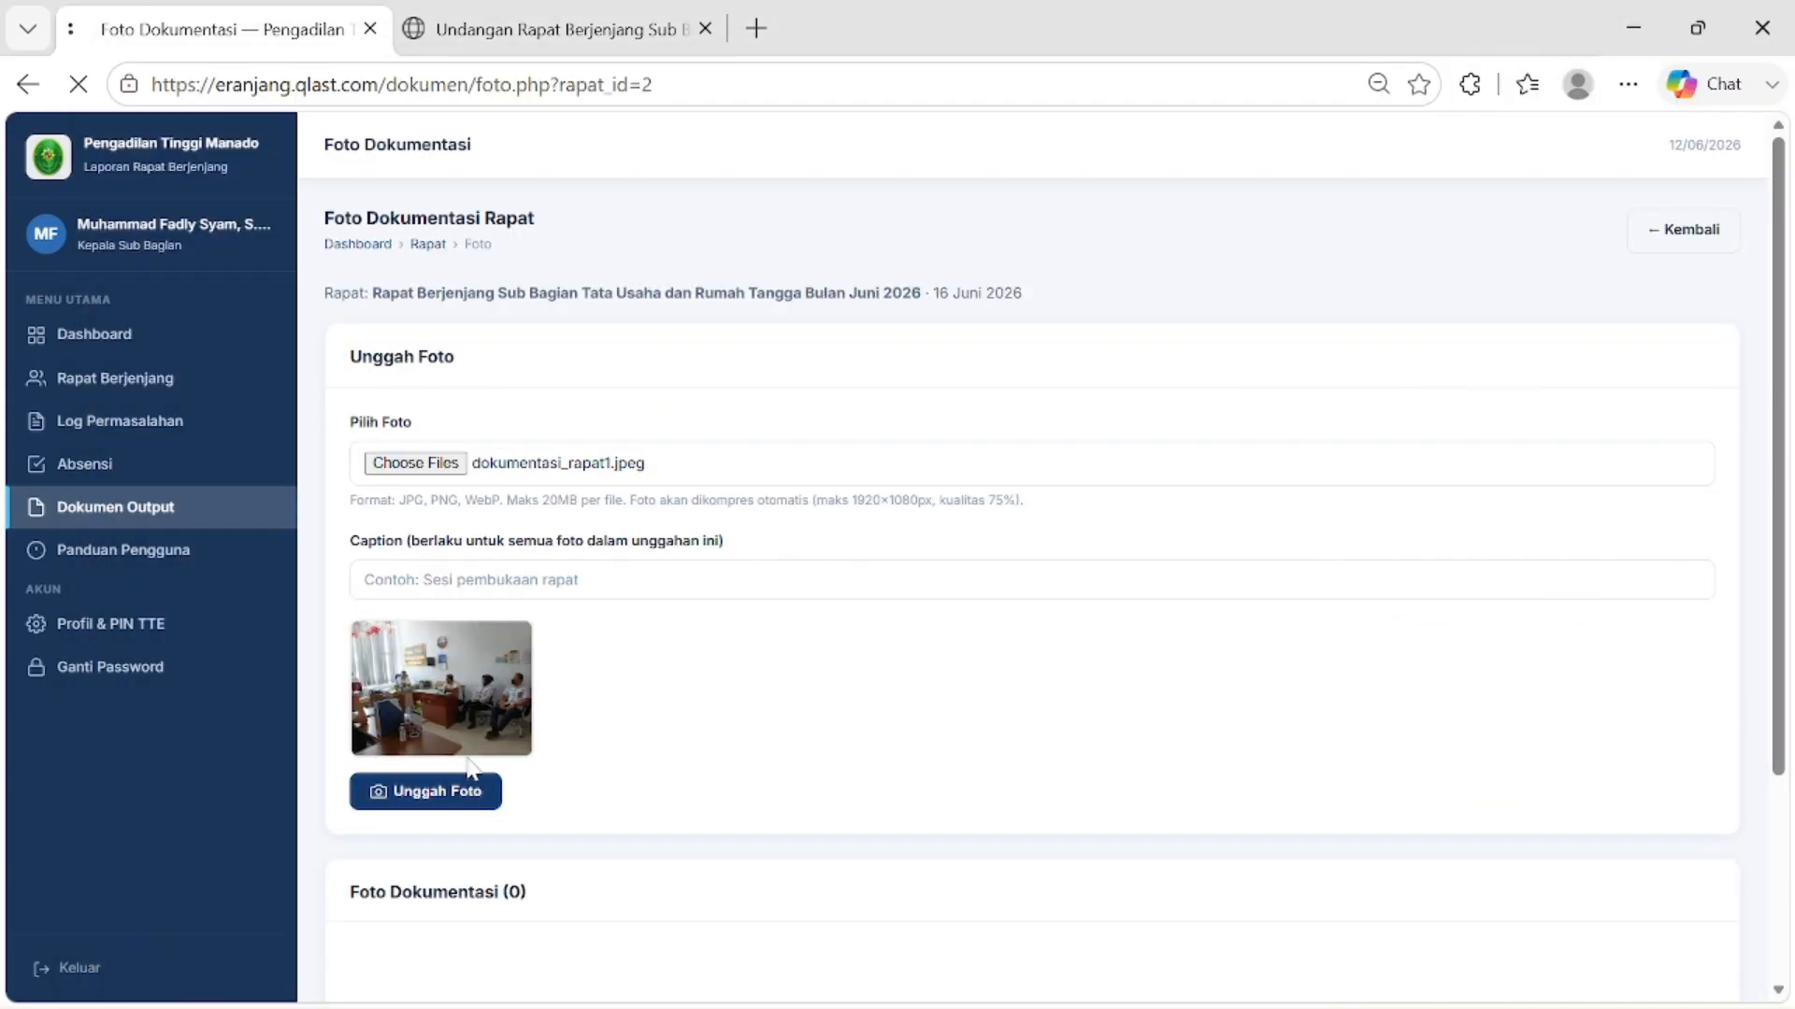
# Step: Upload dokumentasi_rapat2.jpeg and one more meeting documentation photo without captions
pyautogui.click(432, 466)
pyautogui.doubleClick(477, 438)
pyautogui.click(460, 795)
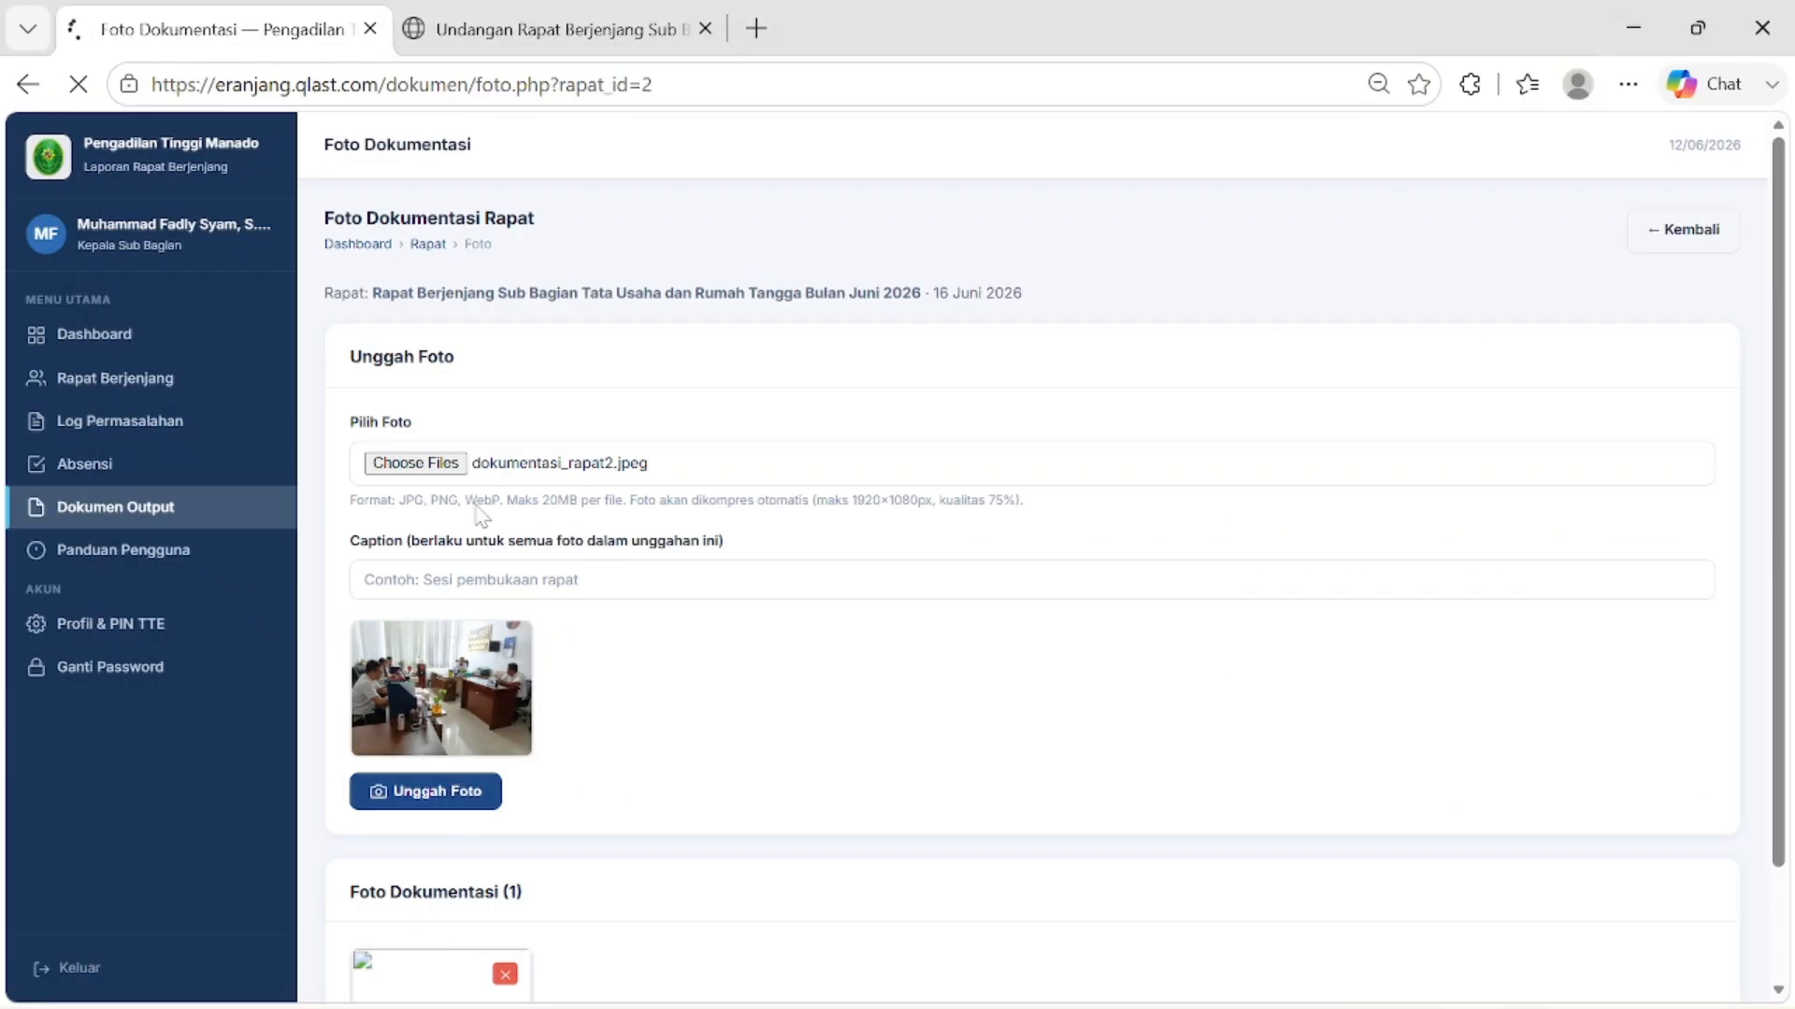
pyautogui.click(441, 531)
pyautogui.doubleClick(492, 399)
pyautogui.click(475, 801)
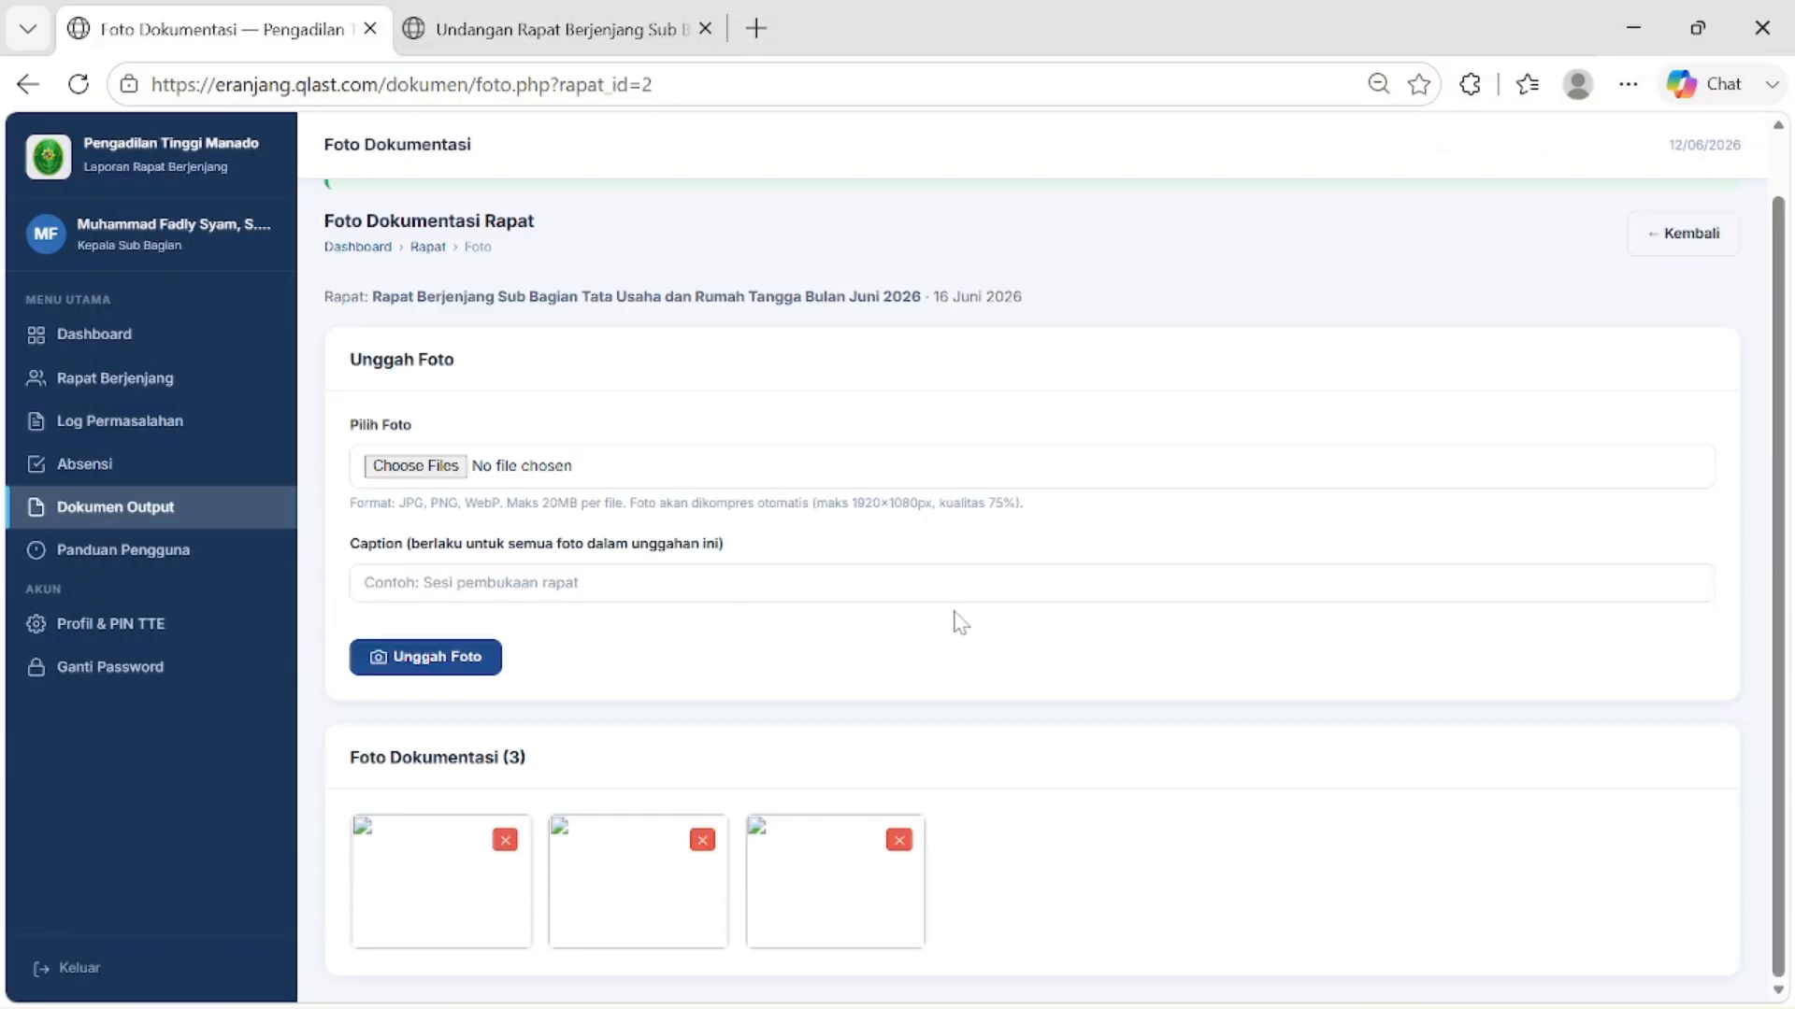
# Step: Upload another documentation photo with the caption "Sesi rapat berjenjang"
pyautogui.click(799, 580)
pyautogui.write('Sesi rapat berjenjgang')
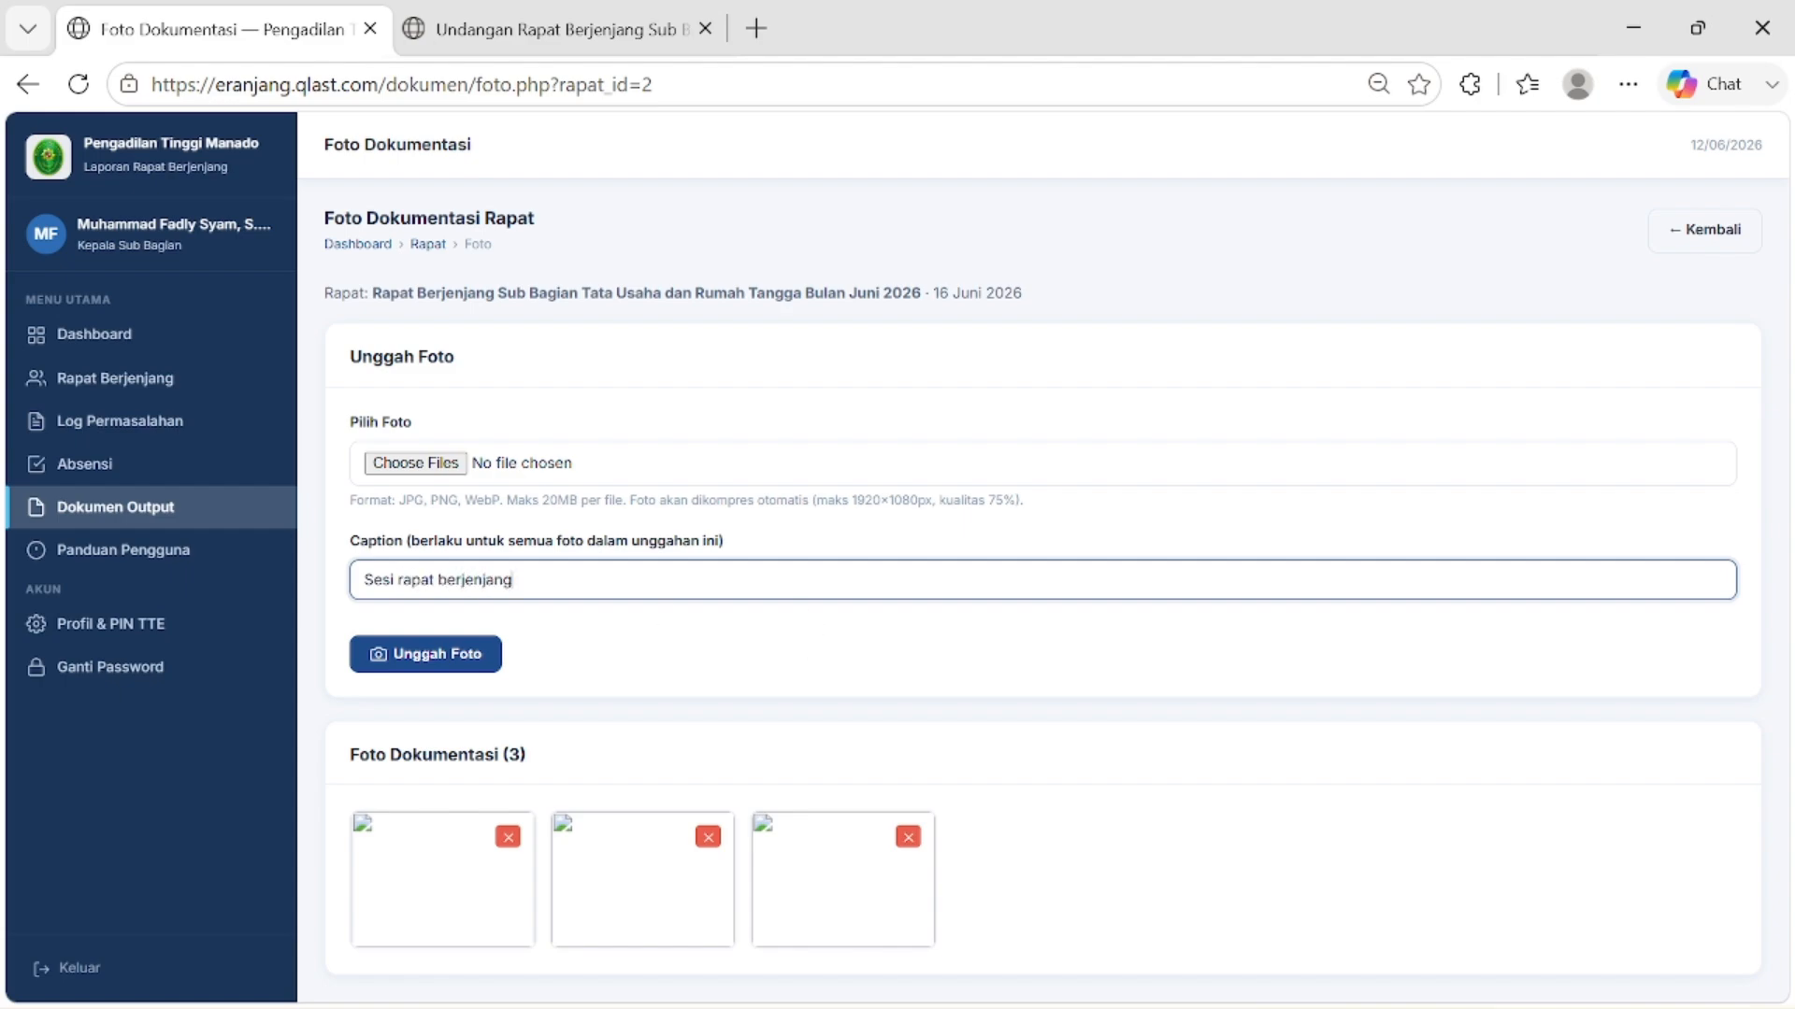
pyautogui.click(416, 463)
pyautogui.doubleClick(492, 400)
pyautogui.click(426, 789)
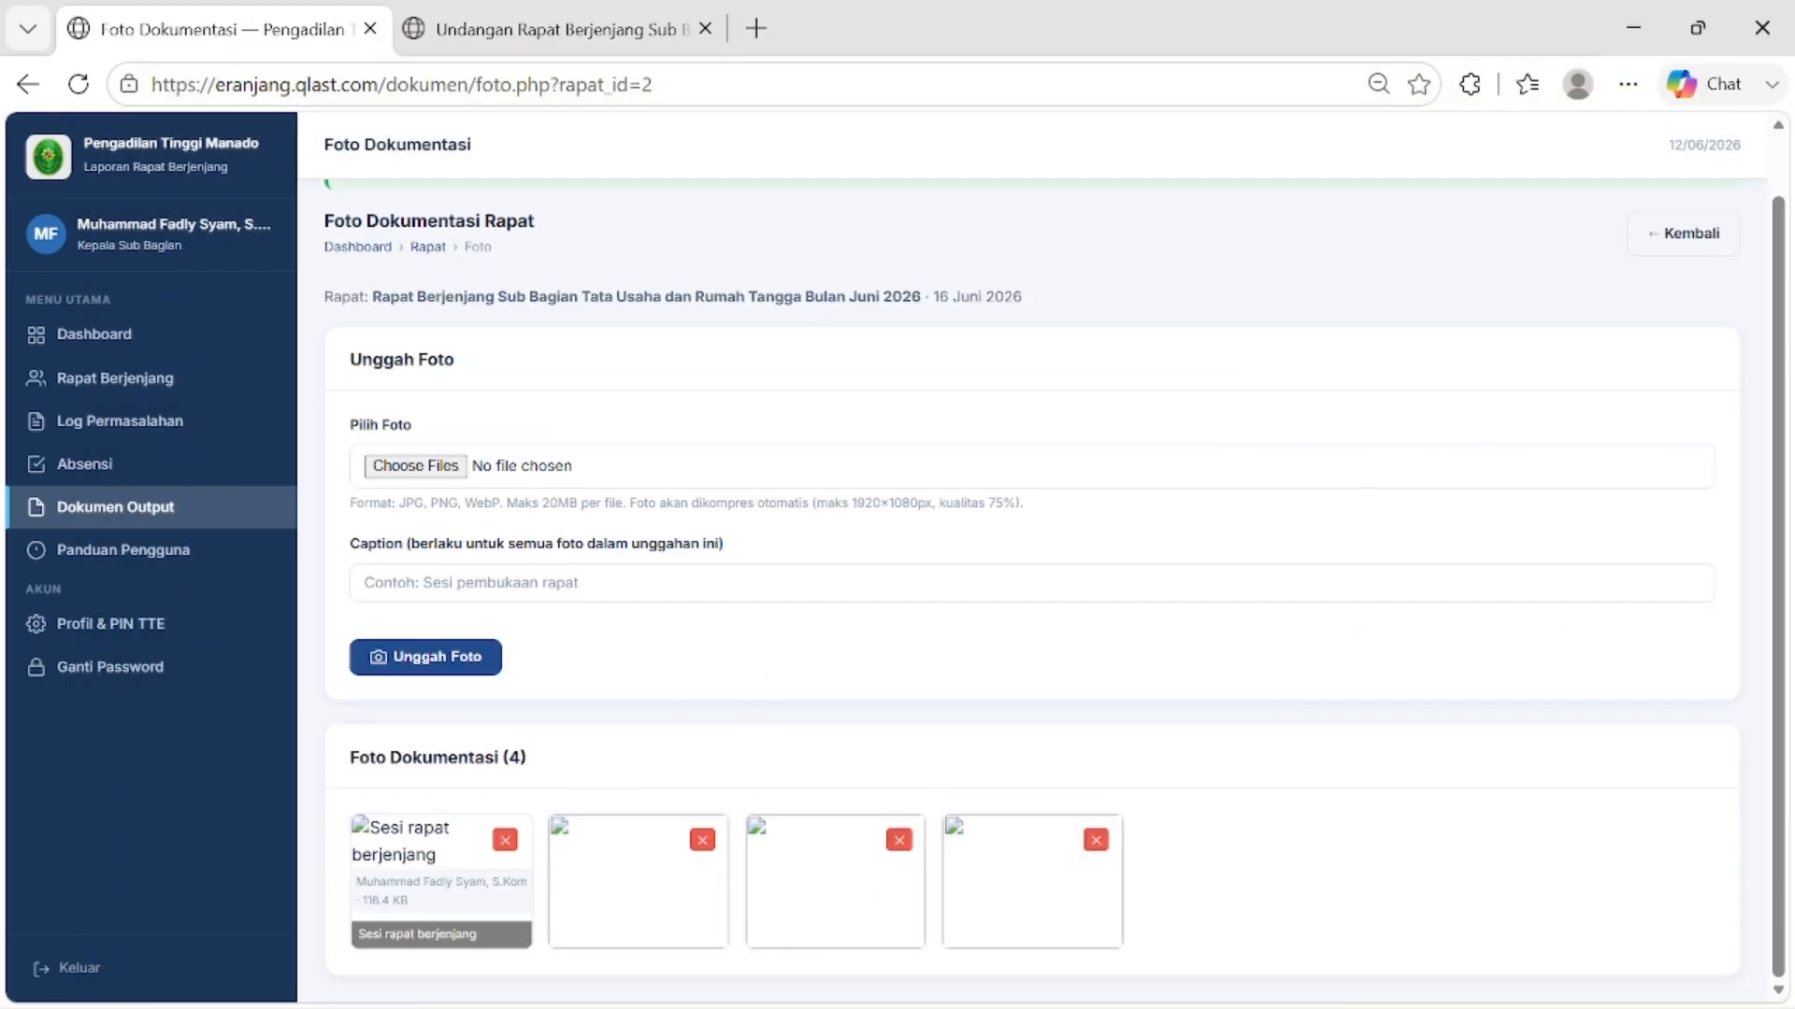
# Step: Return to the 16 June 2026 meeting's details and set its status to Selesai
pyautogui.click(1677, 233)
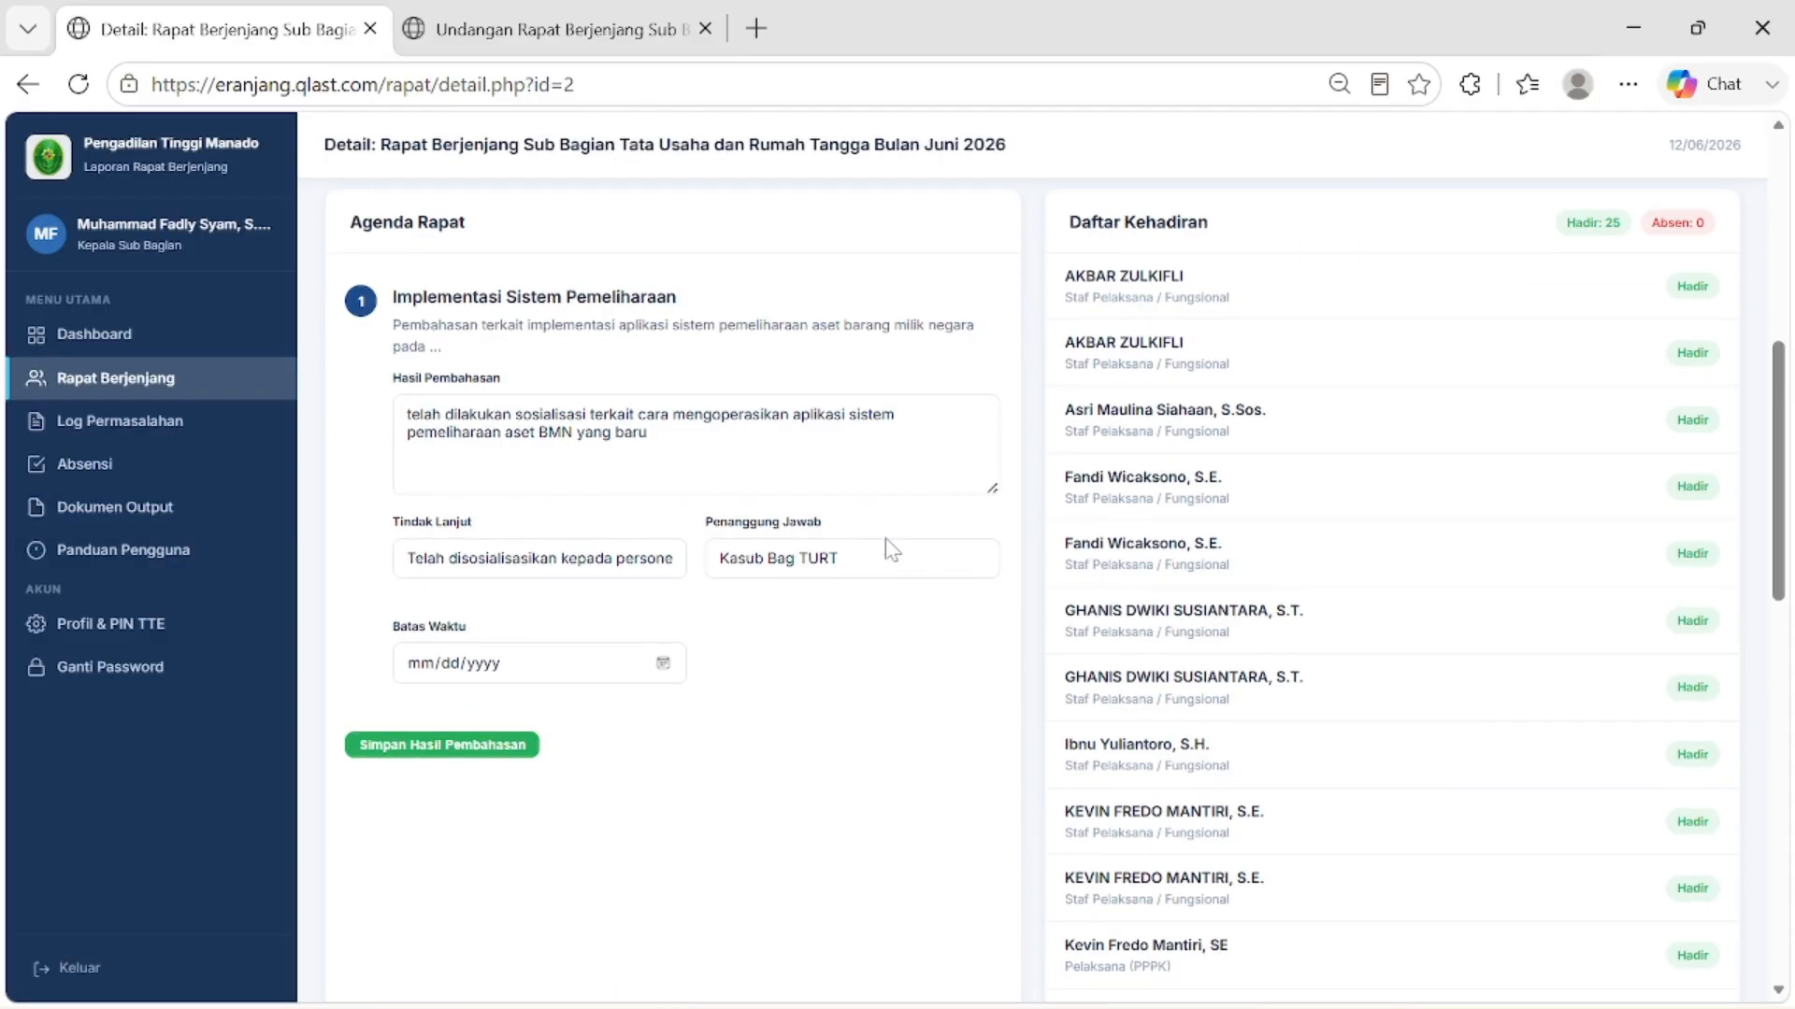
pyautogui.scroll(8, 885, 549)
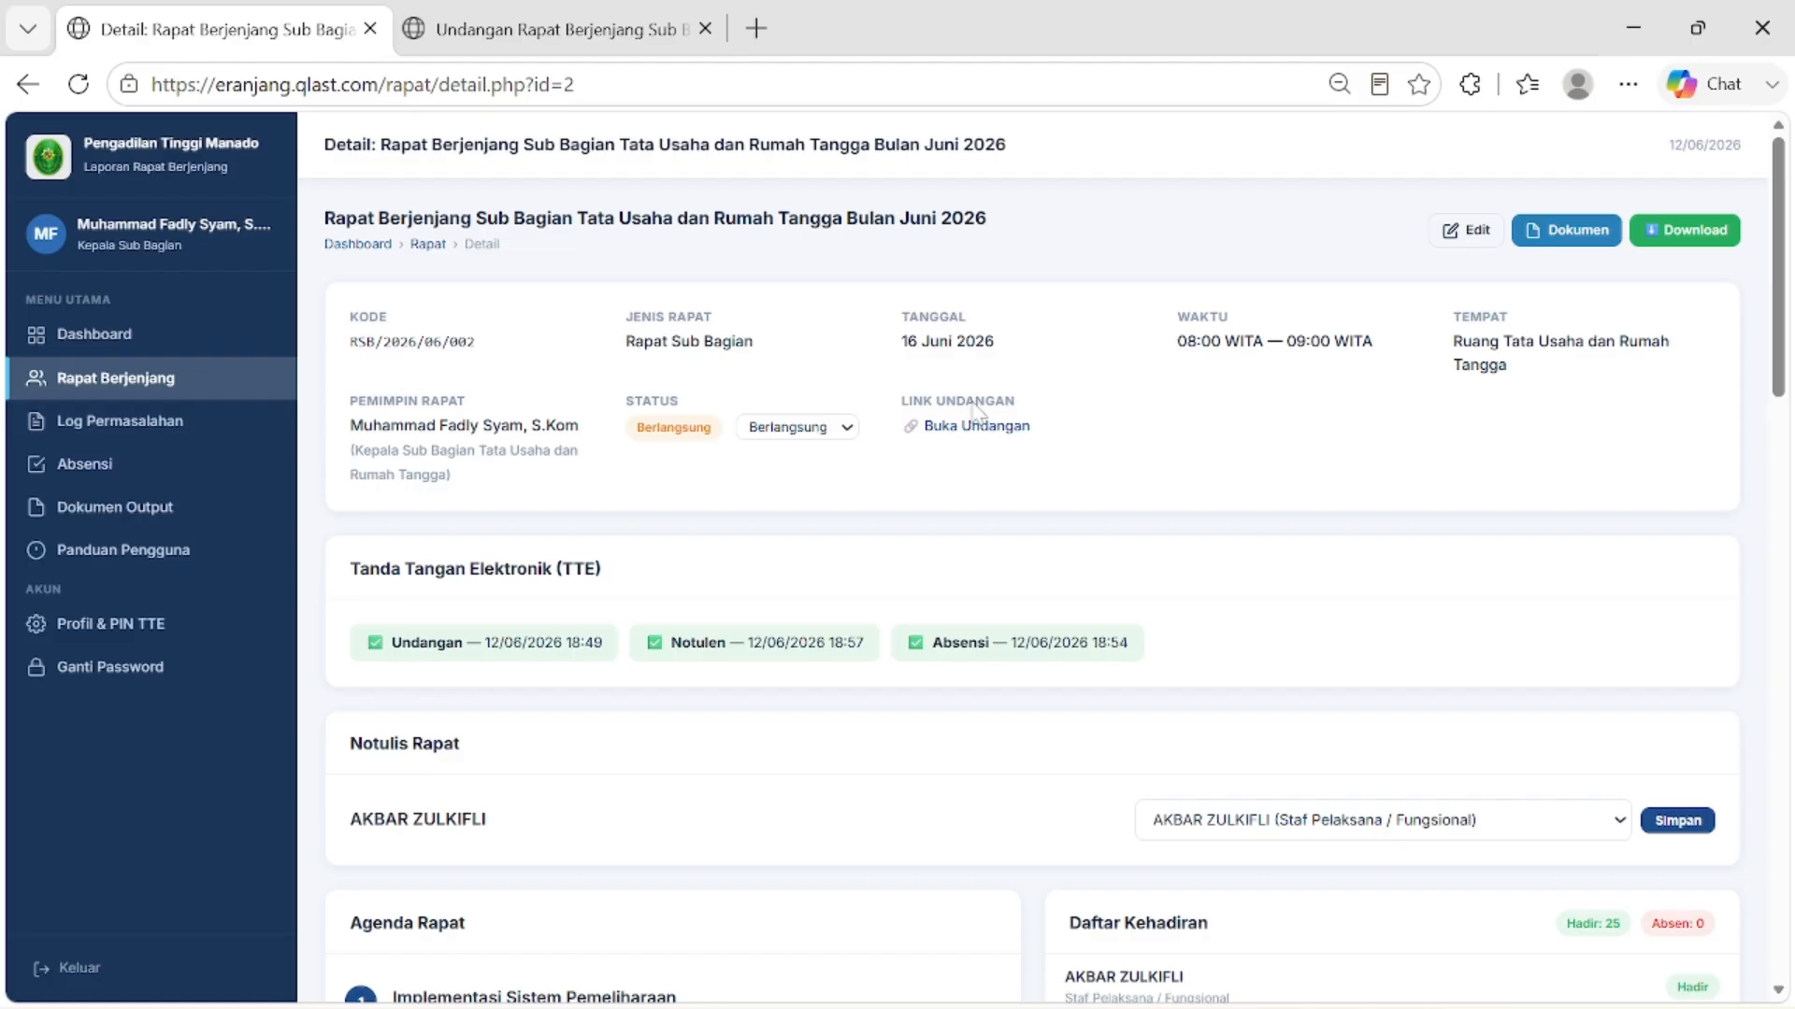
pyautogui.click(848, 438)
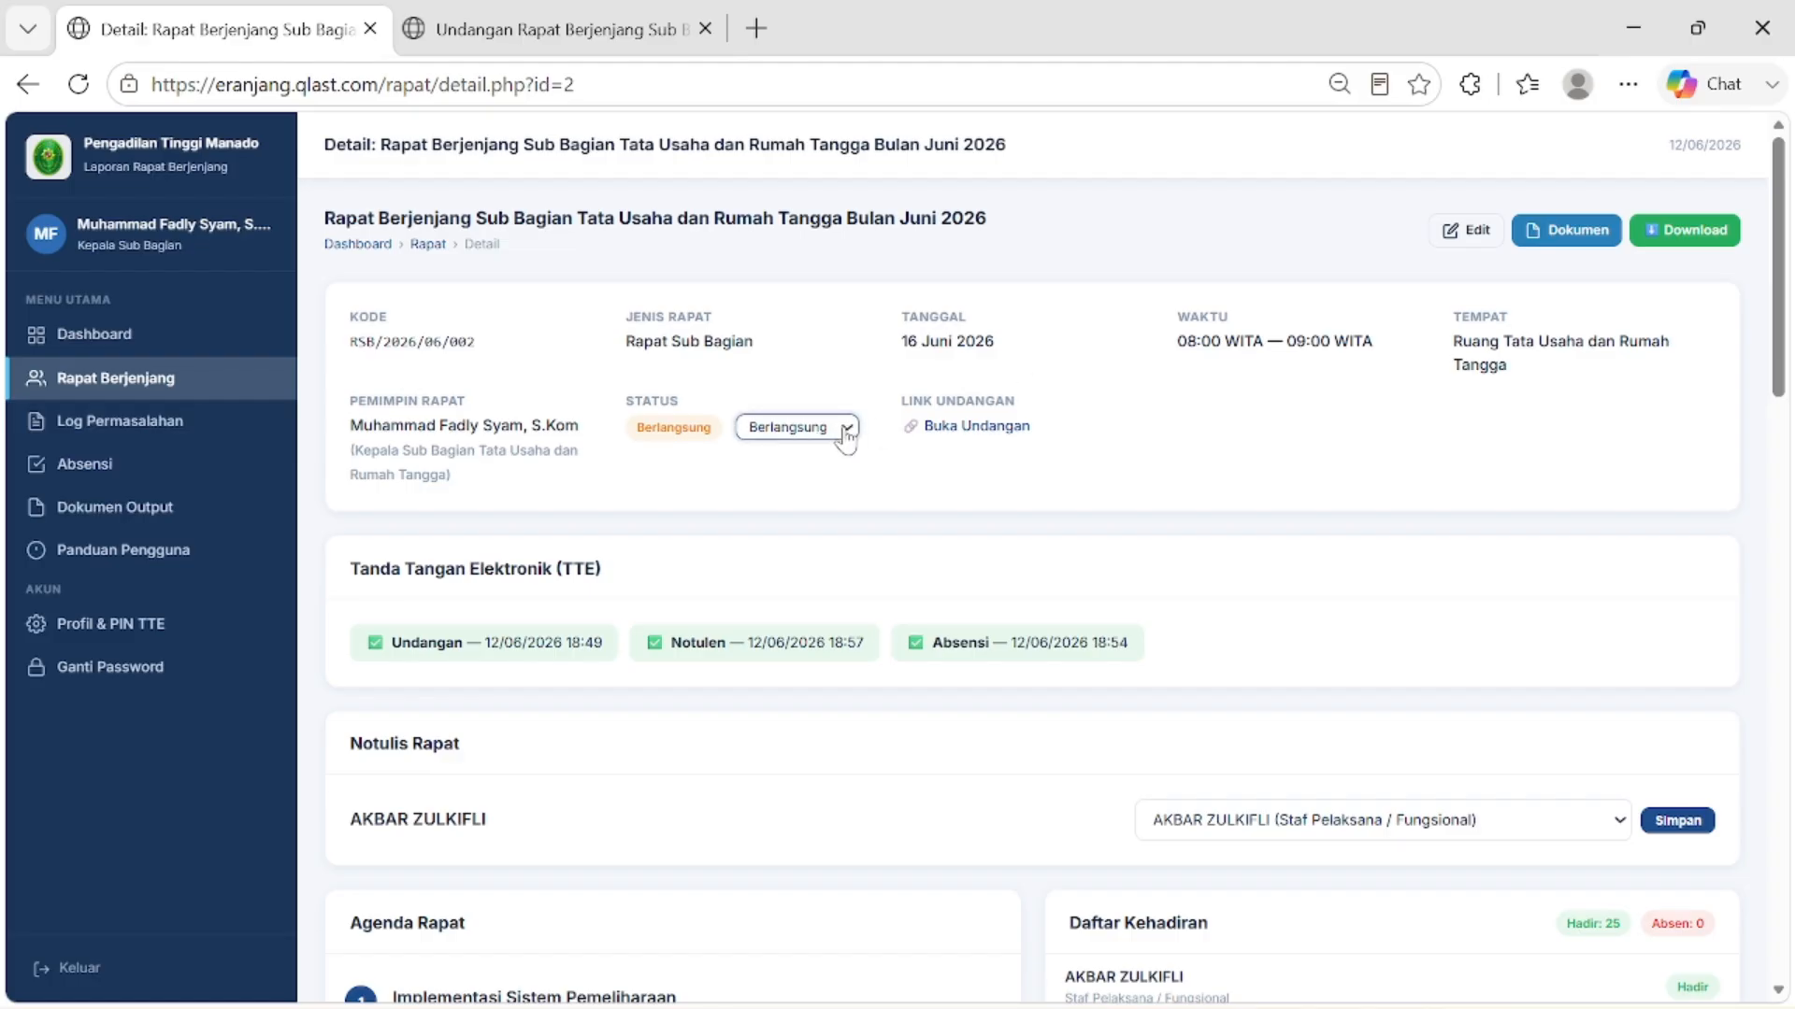
pyautogui.click(845, 437)
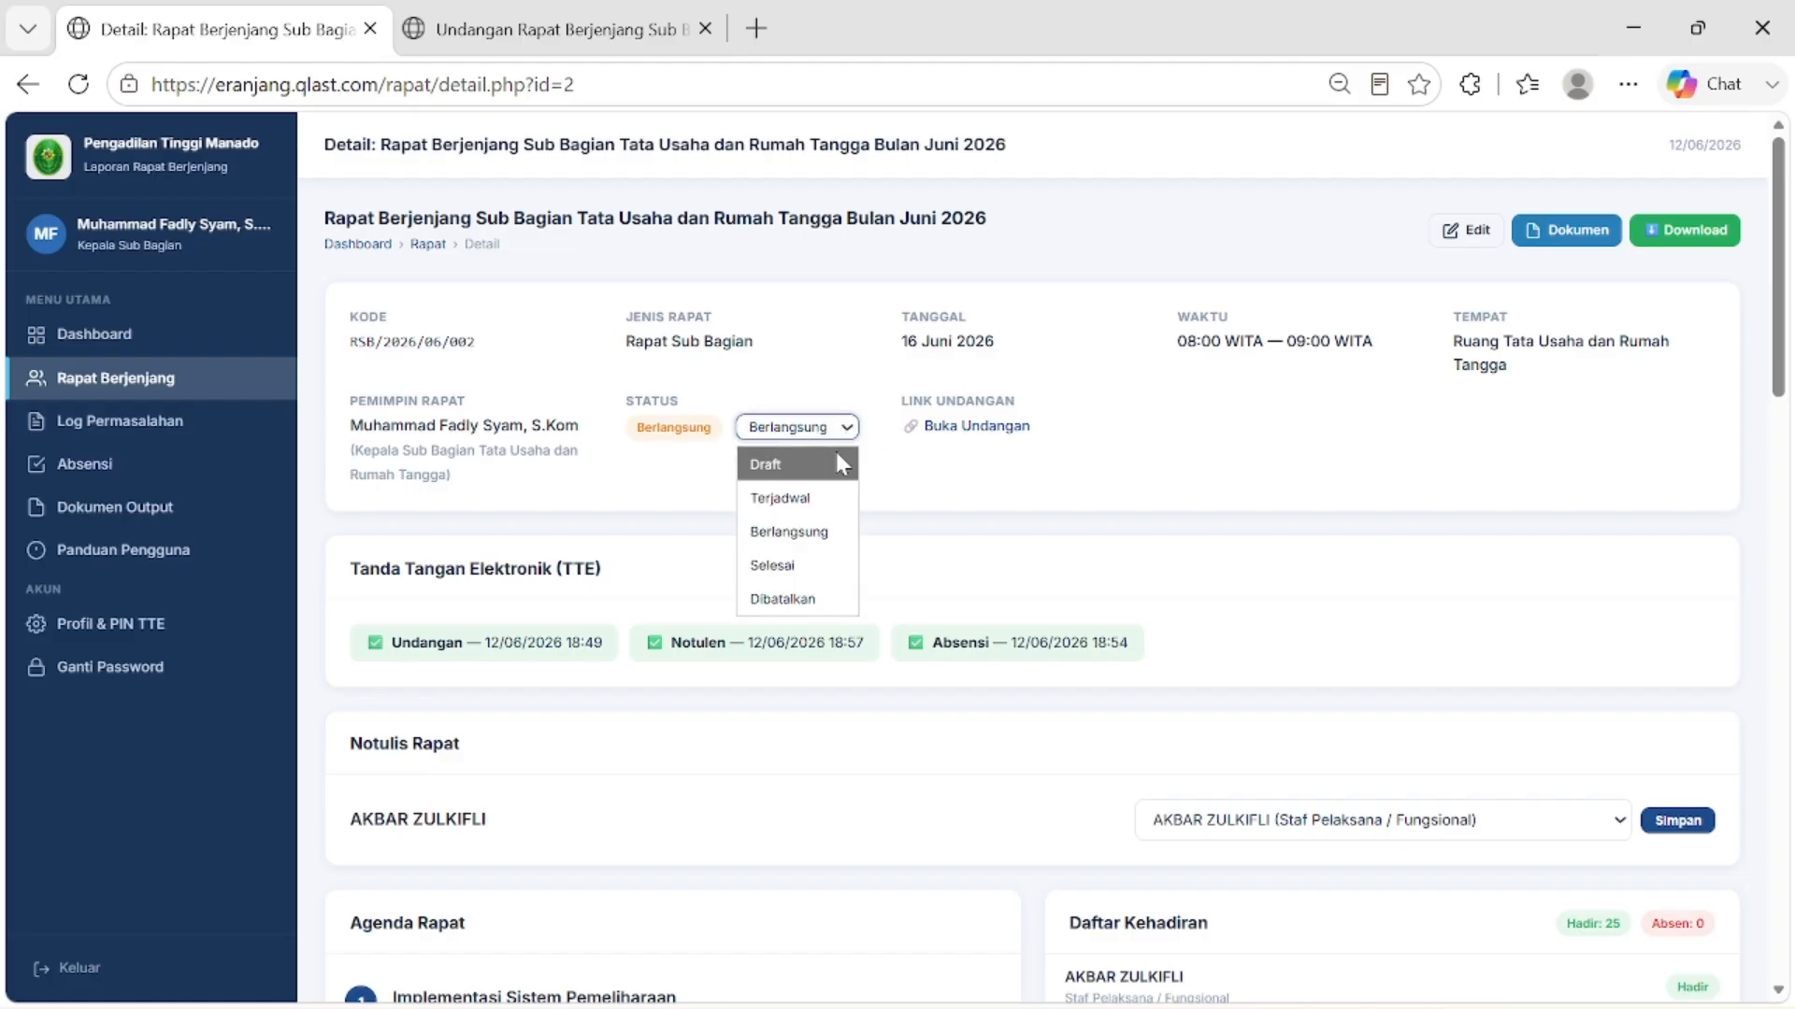
pyautogui.click(804, 566)
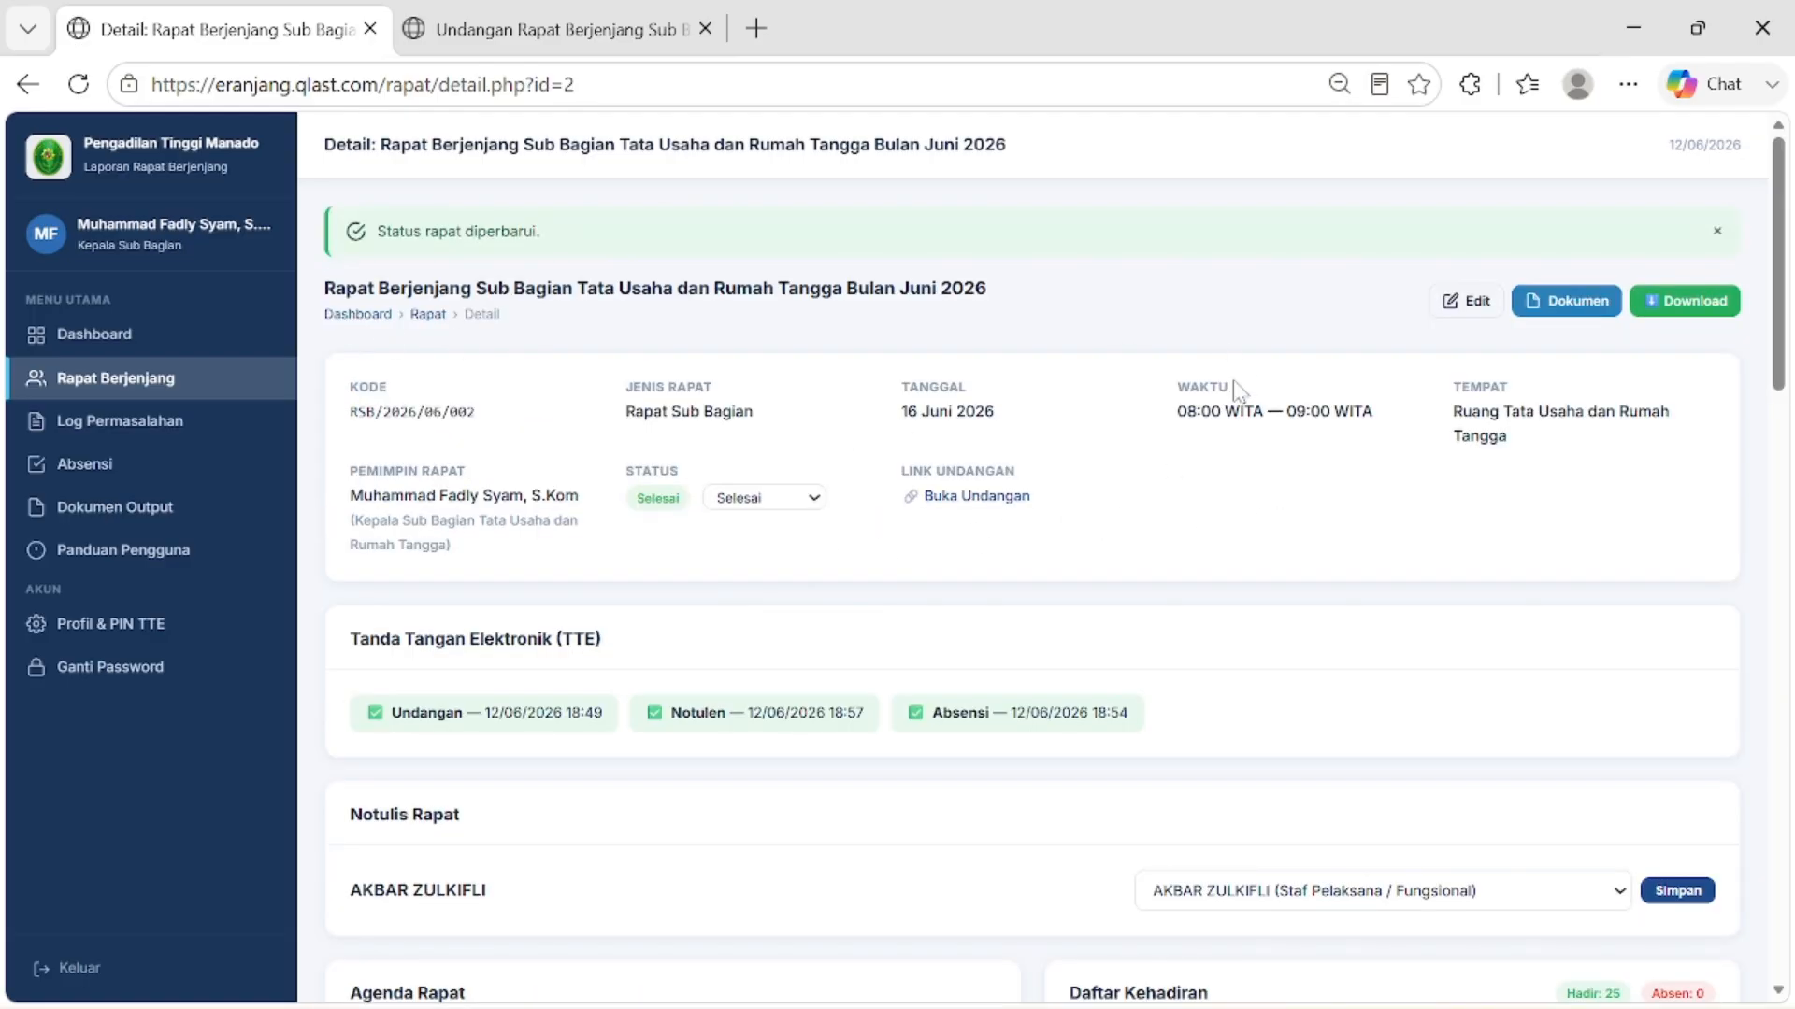
# Step: Download all of the meeting's output documents as one file and open DokumenRapat_RSB_2026_06_002.docx in Word
pyautogui.click(1552, 305)
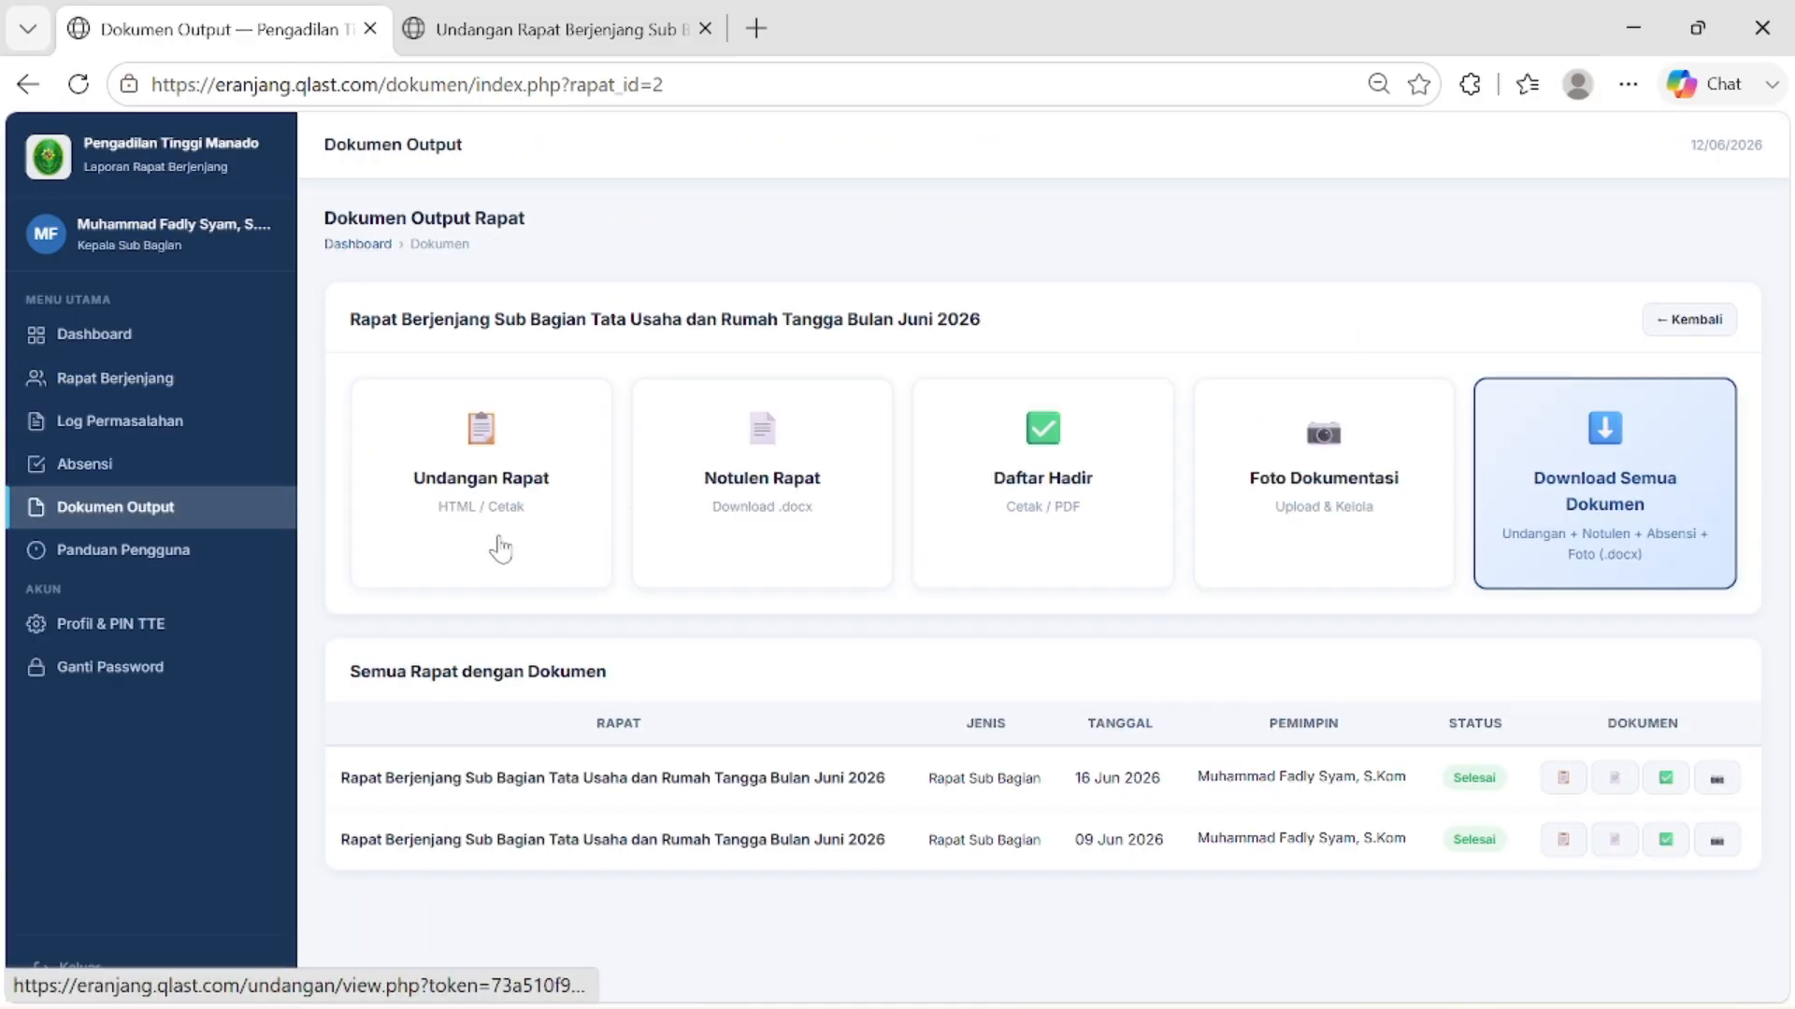
pyautogui.click(1645, 520)
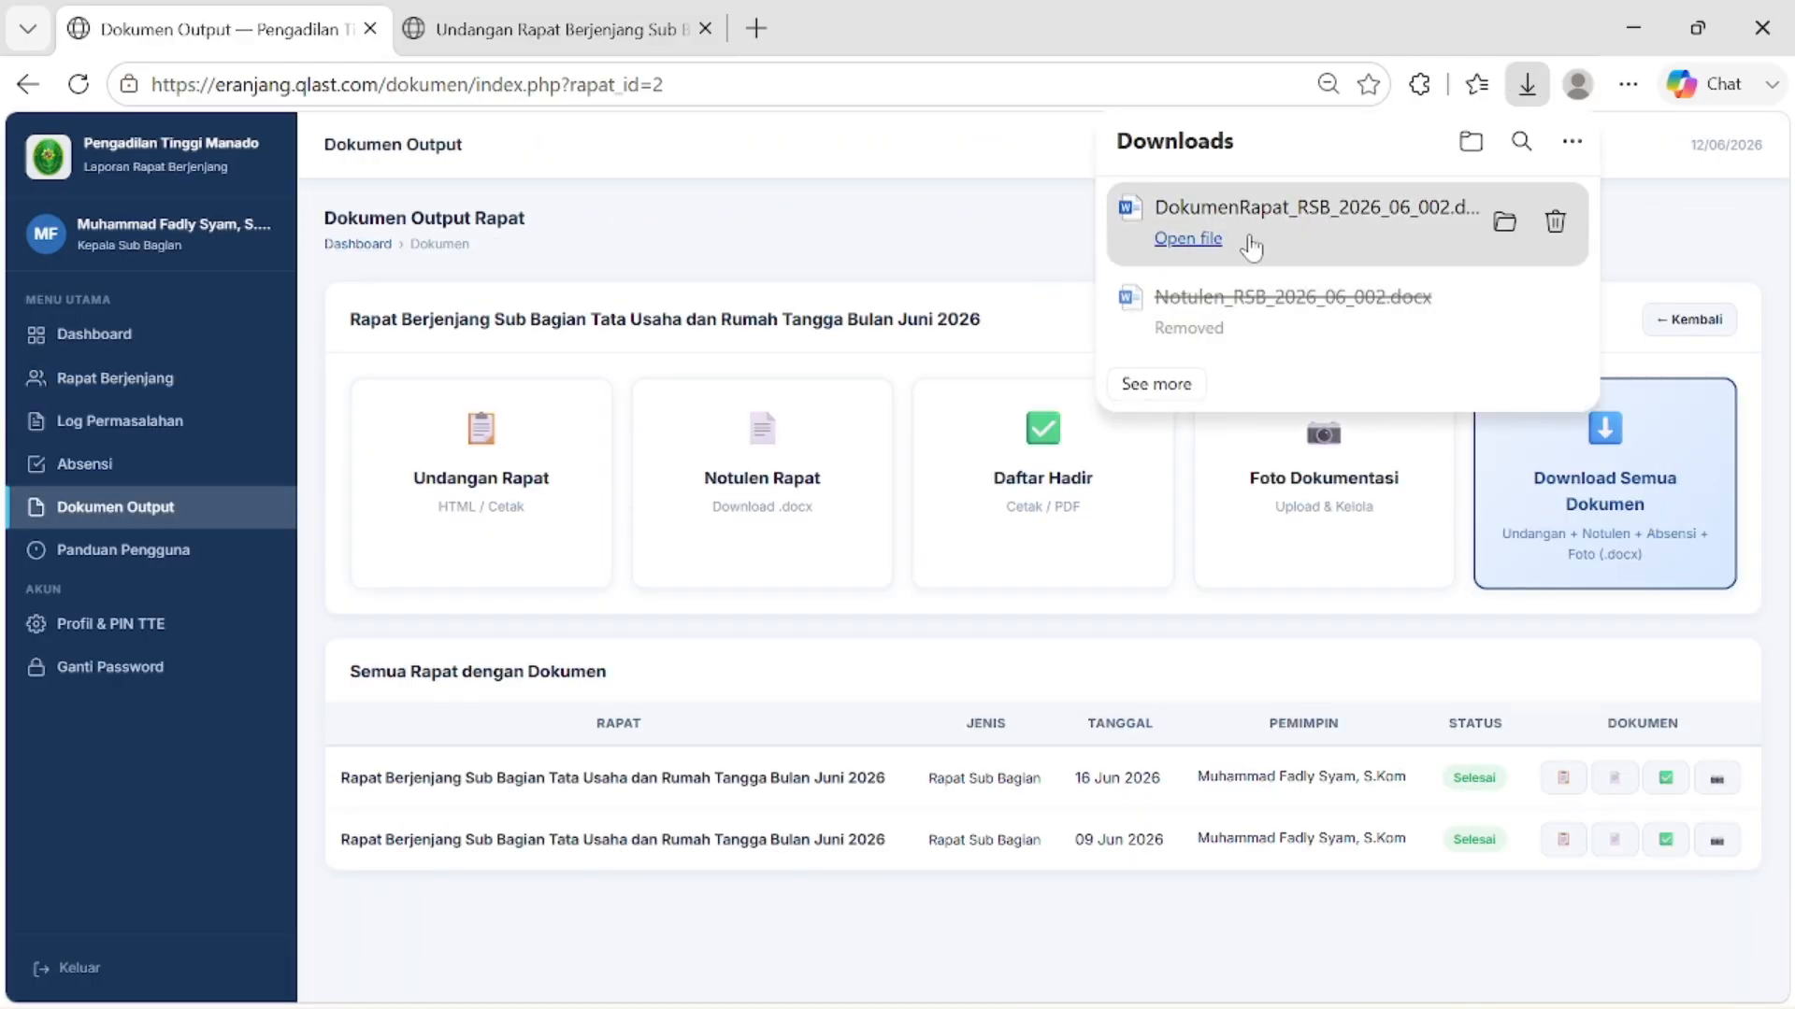
pyautogui.click(1249, 242)
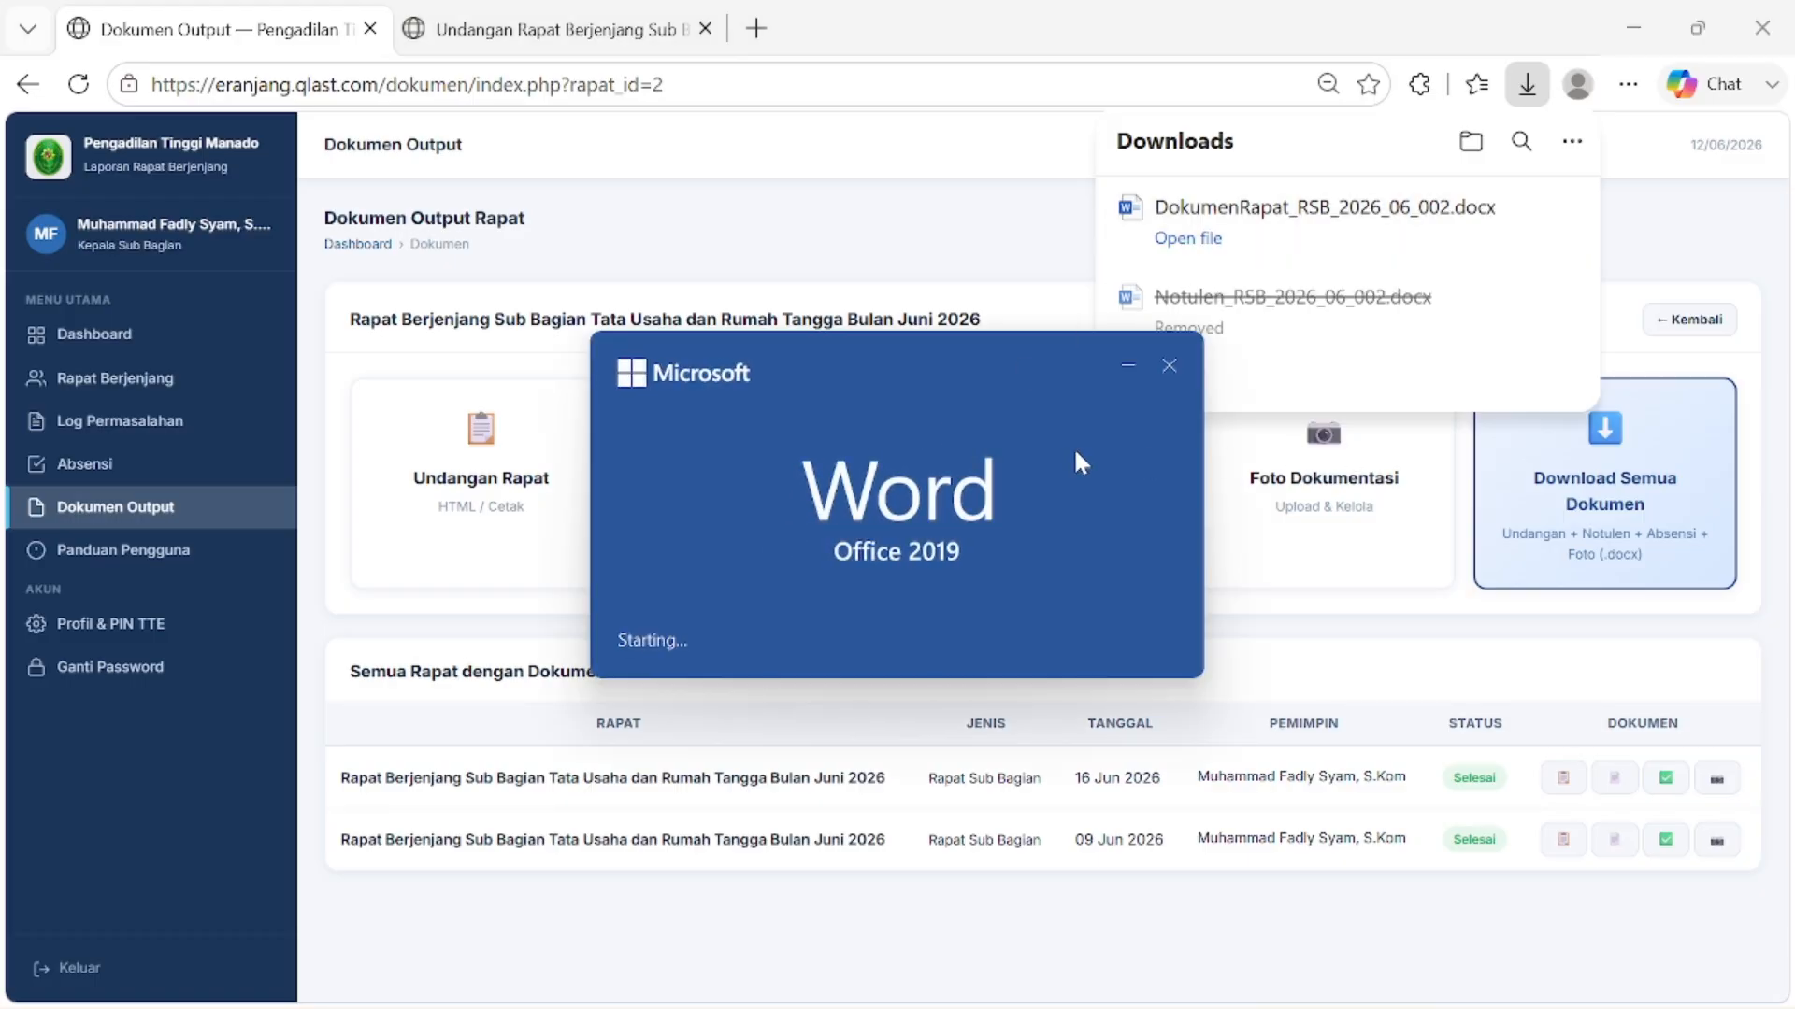
# Step: Review the invitation letter, invited participants, minutes and signature section in the combined meeting document
pyautogui.scroll(-6, 897, 561)
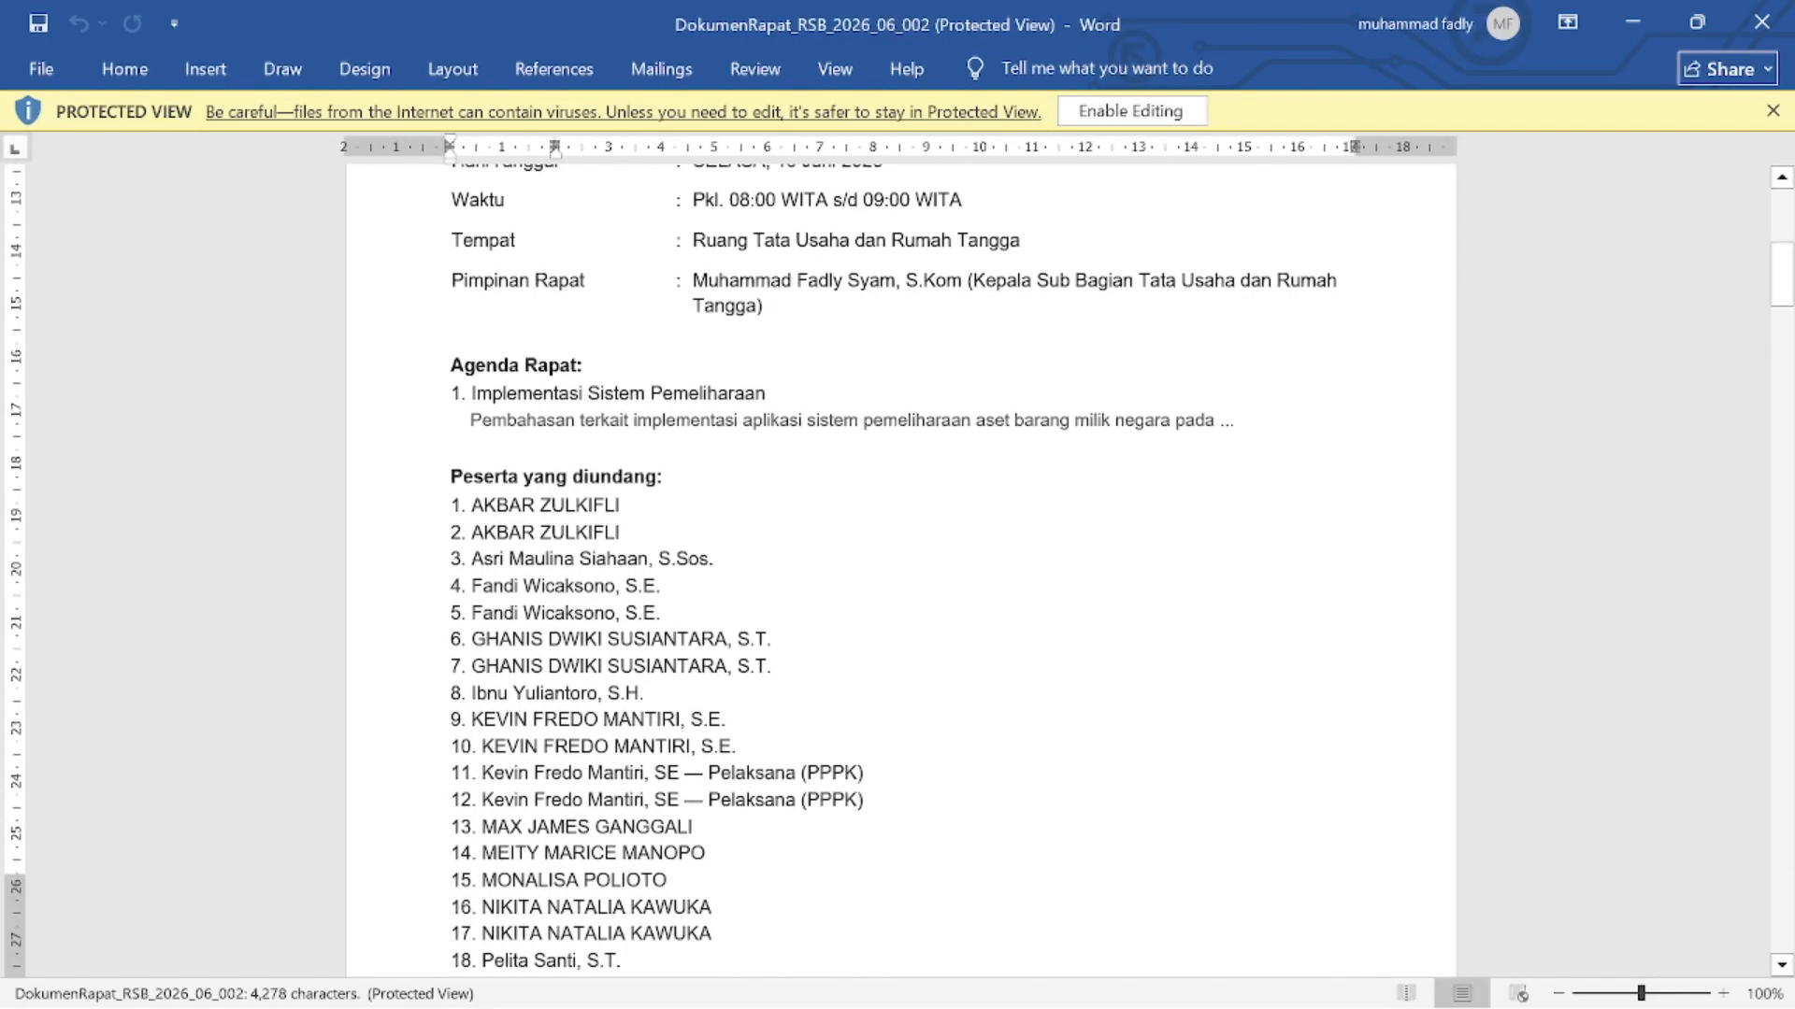
pyautogui.scroll(-8, 897, 561)
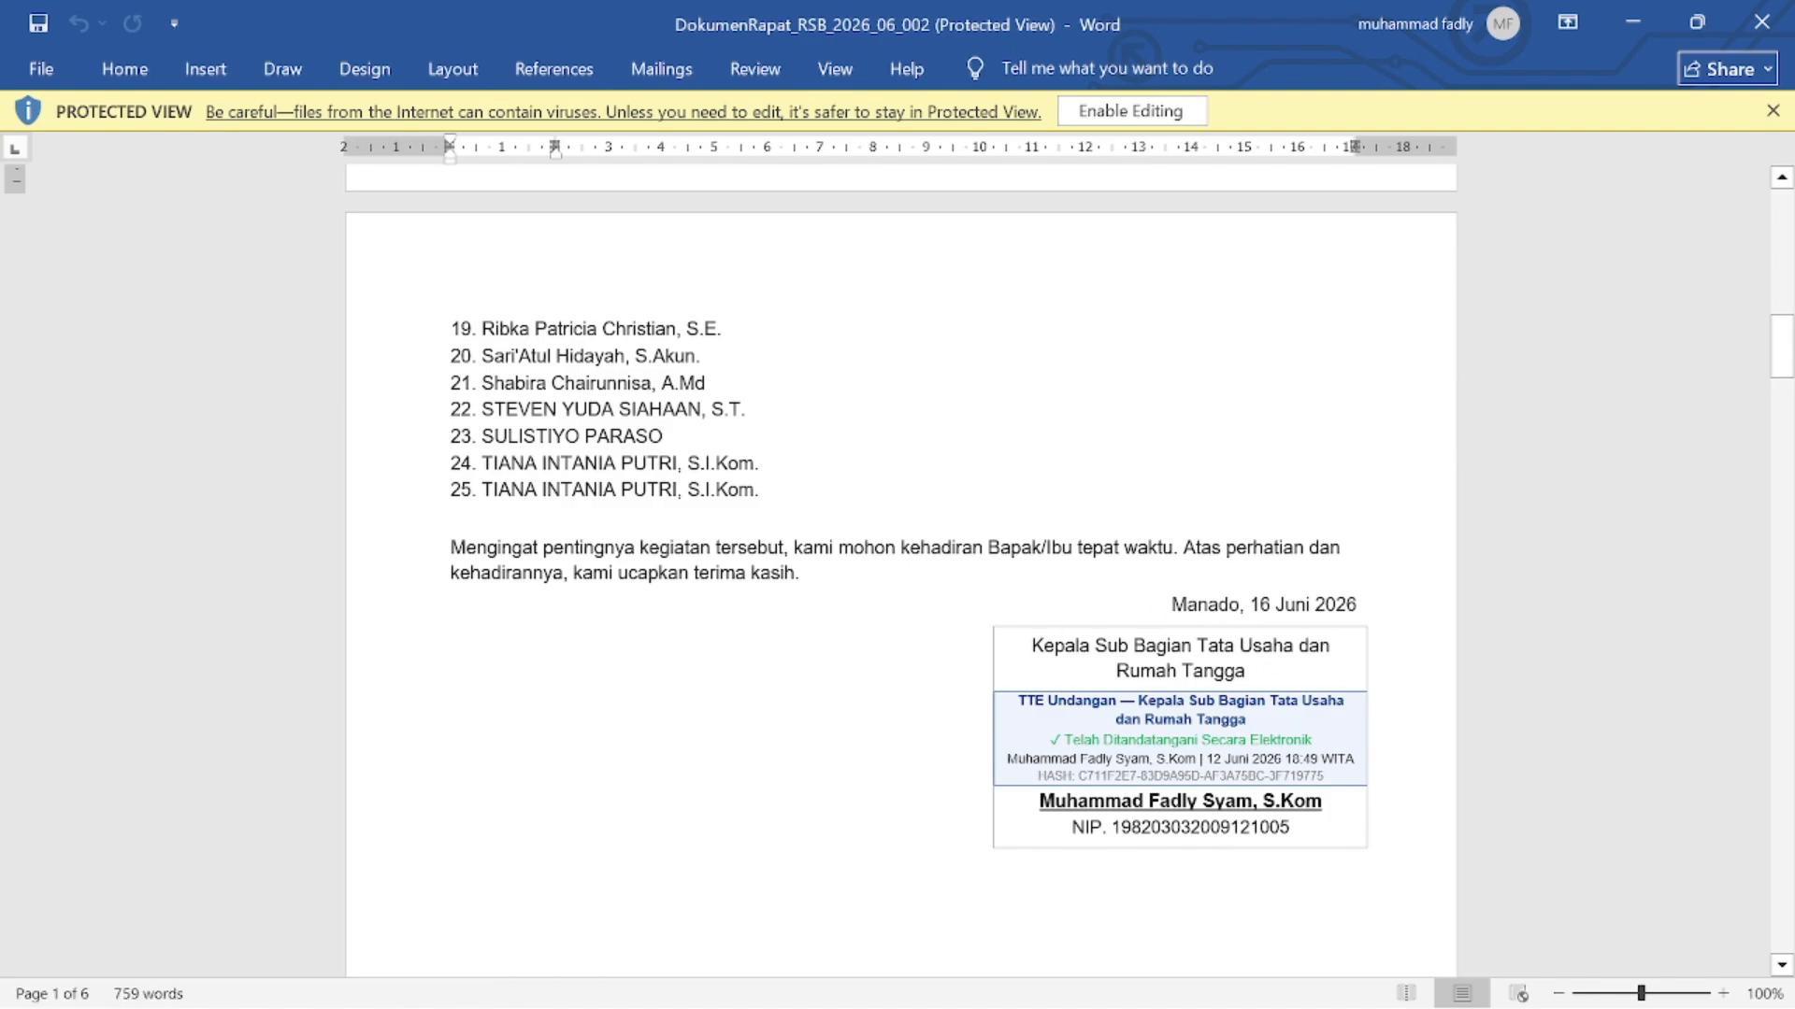
pyautogui.scroll(-10, 898, 561)
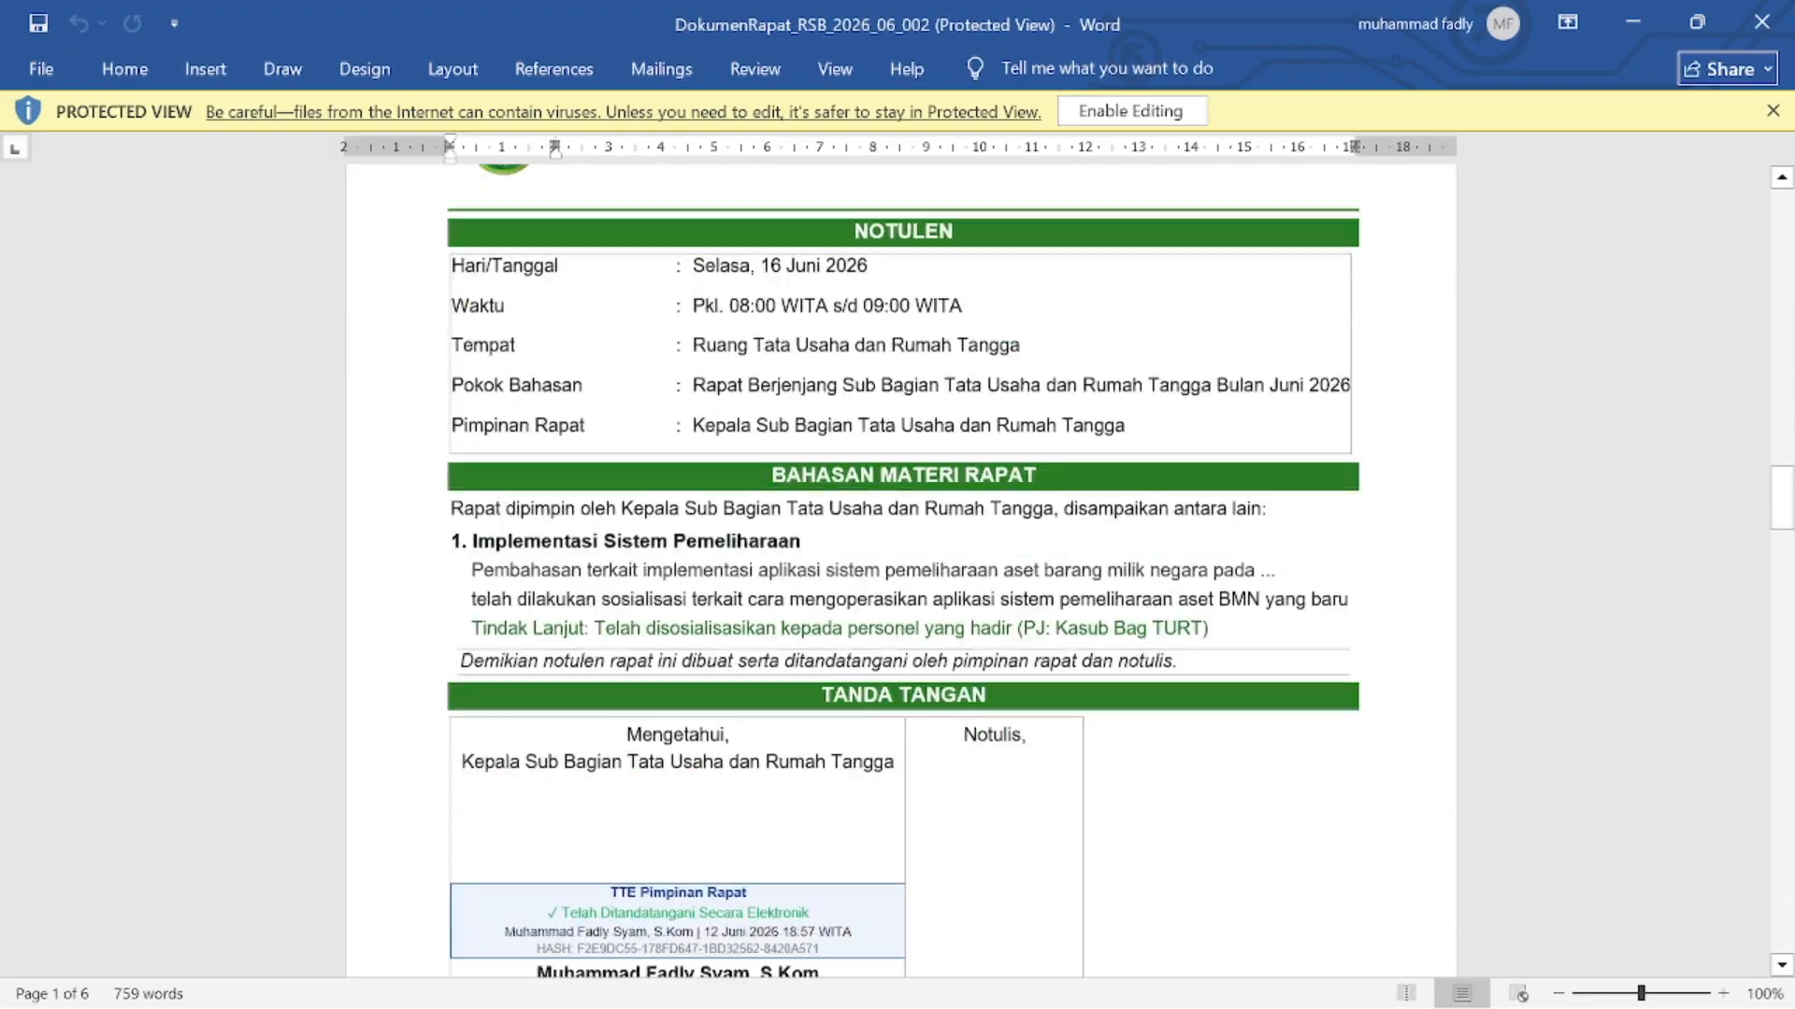
pyautogui.scroll(-3, 897, 561)
pyautogui.scroll(2, 897, 561)
pyautogui.scroll(3, 897, 561)
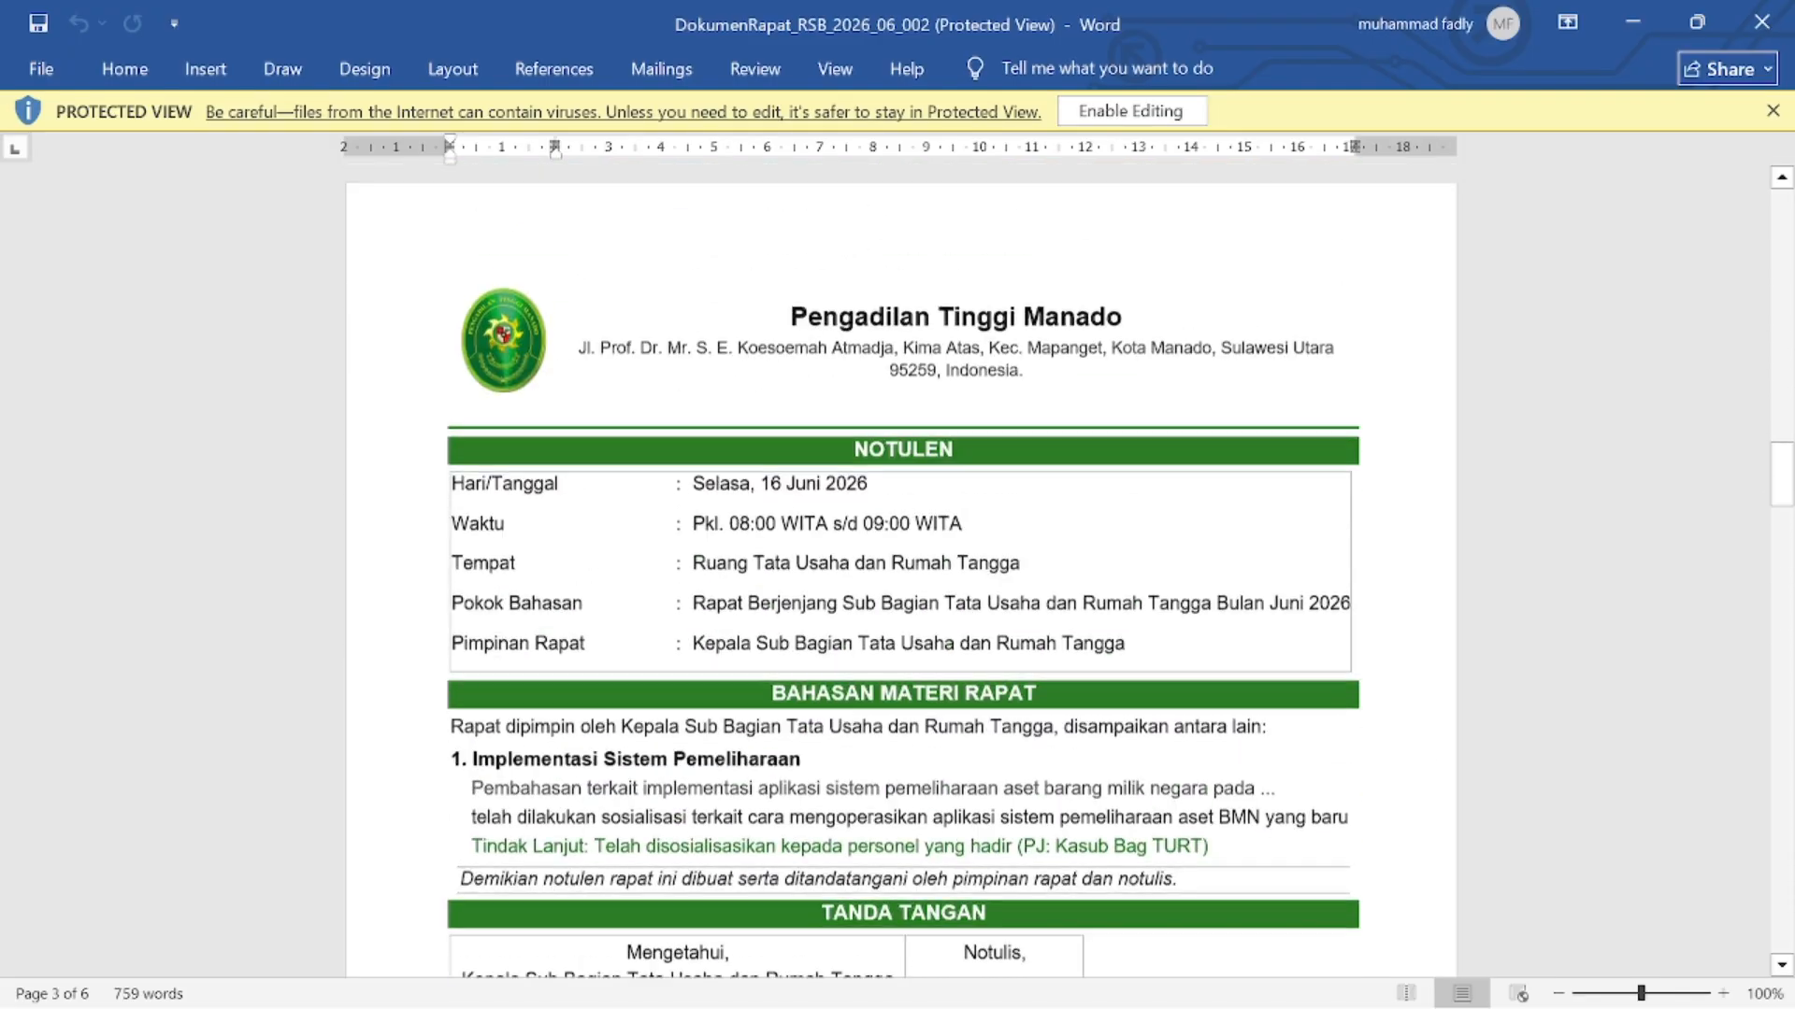
pyautogui.scroll(1, 897, 561)
pyautogui.scroll(-2, 897, 560)
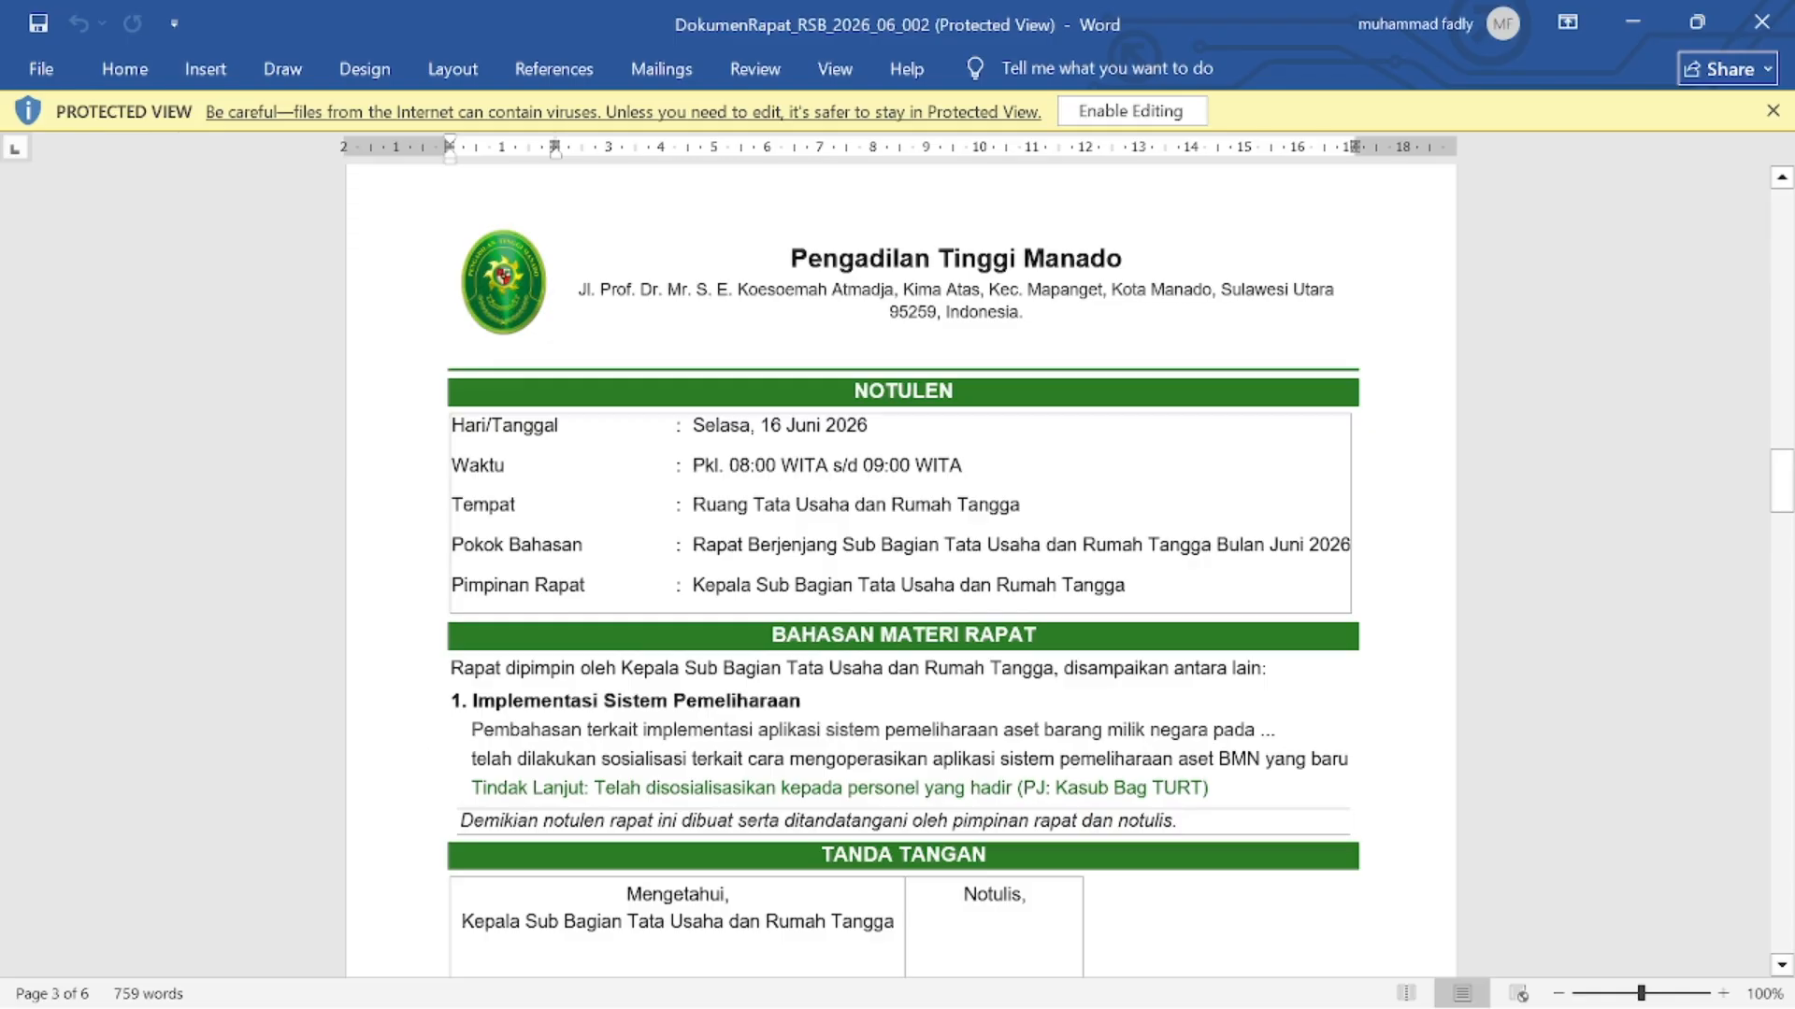
pyautogui.scroll(-3, 898, 561)
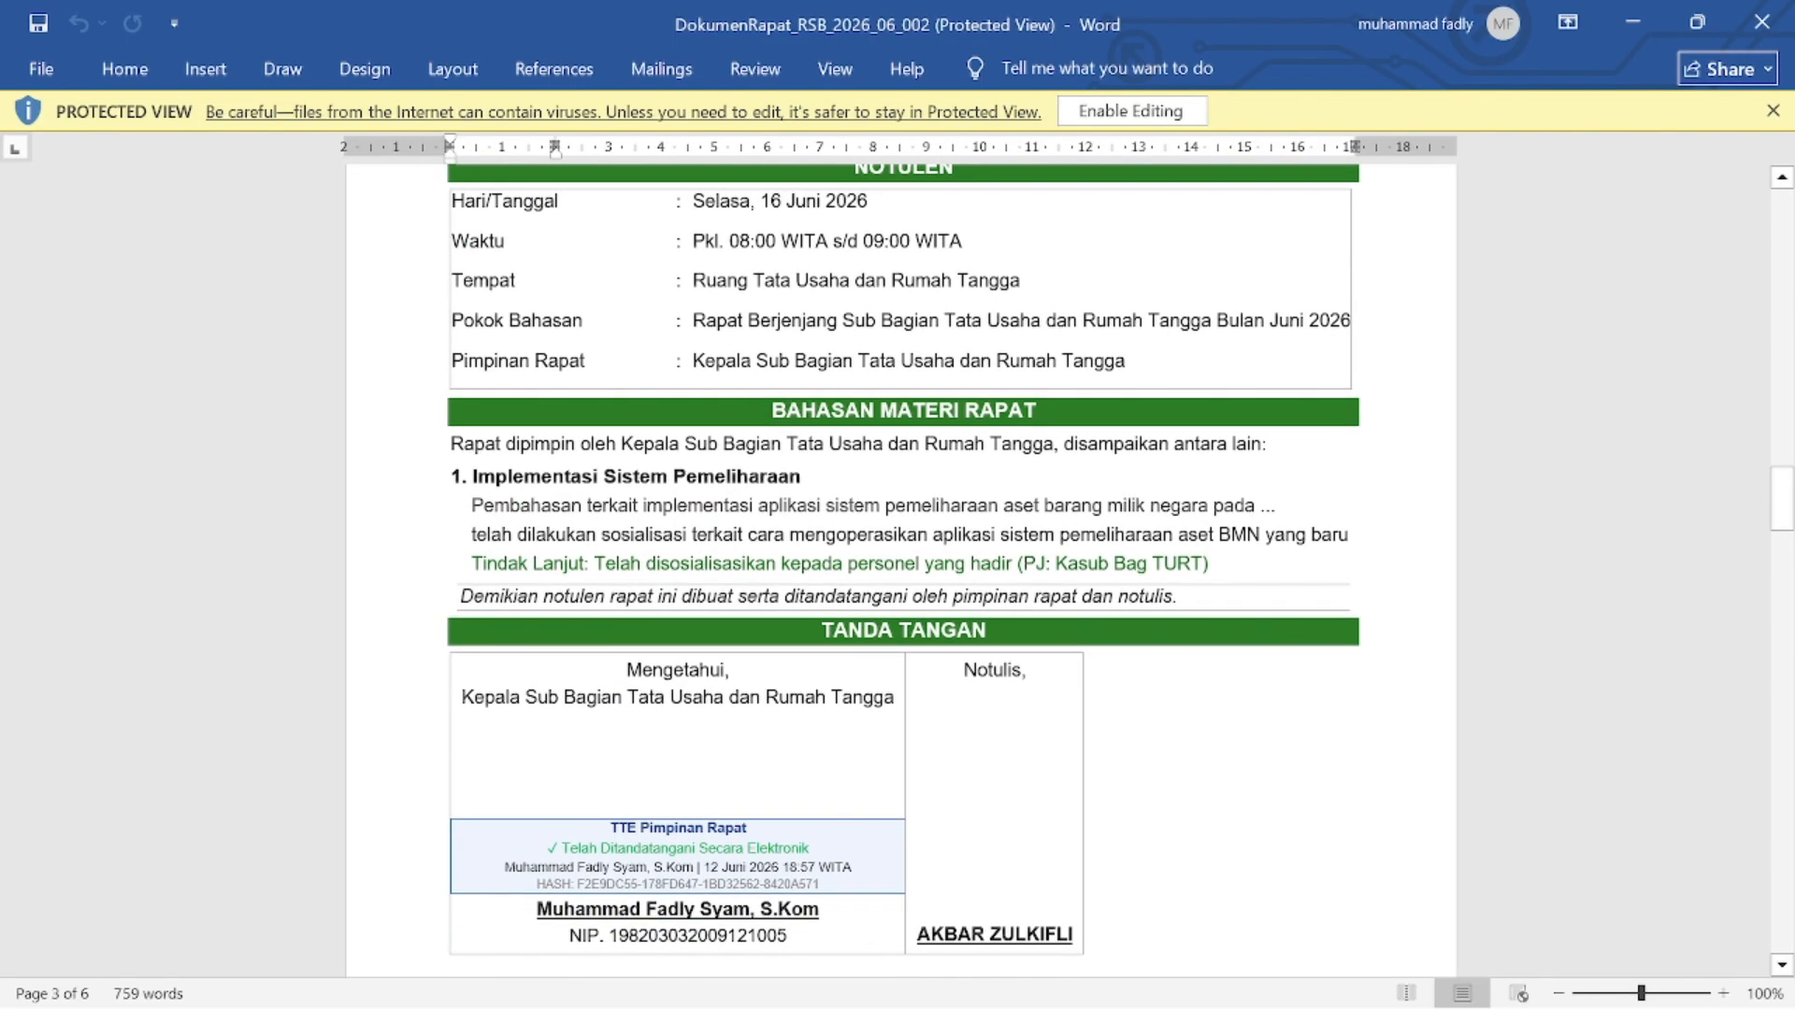
pyautogui.scroll(-3, 897, 561)
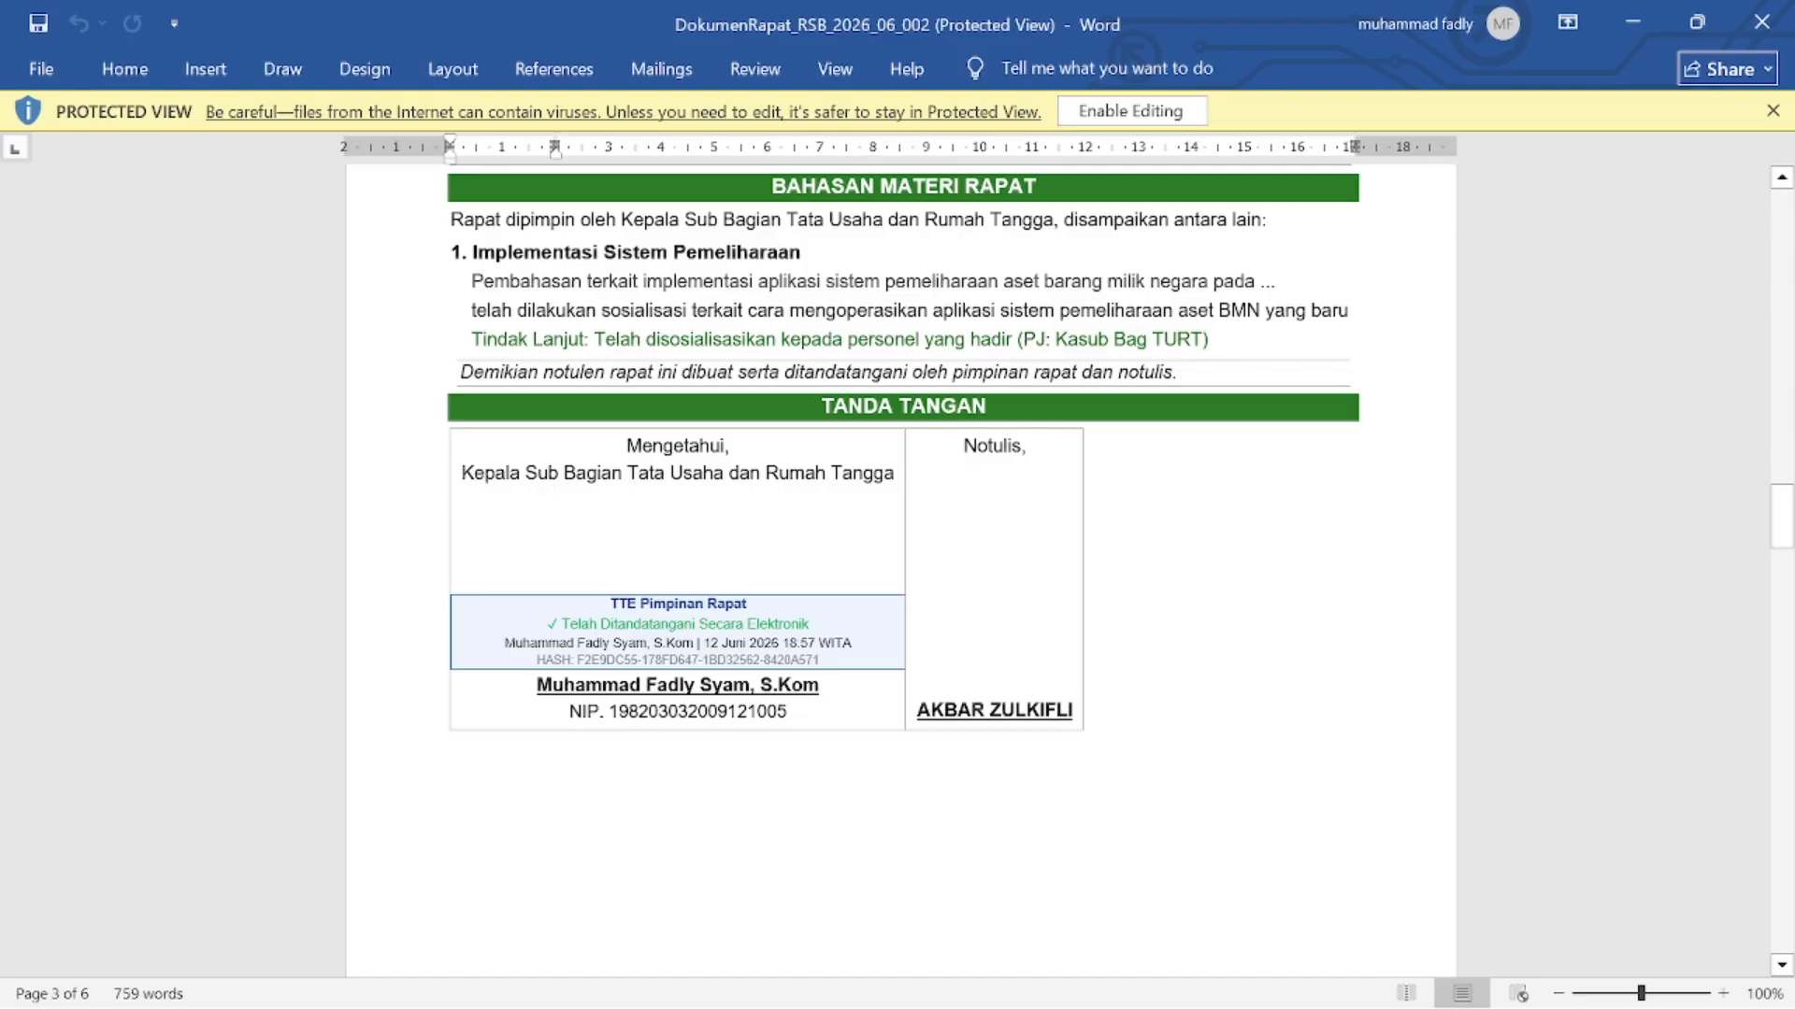
# Step: Enable editing and widen the Notulis column of the Tanda Tangan table to line up with the minutes table's outer edge
pyautogui.click(1157, 114)
pyautogui.scroll(-5, 1112, 515)
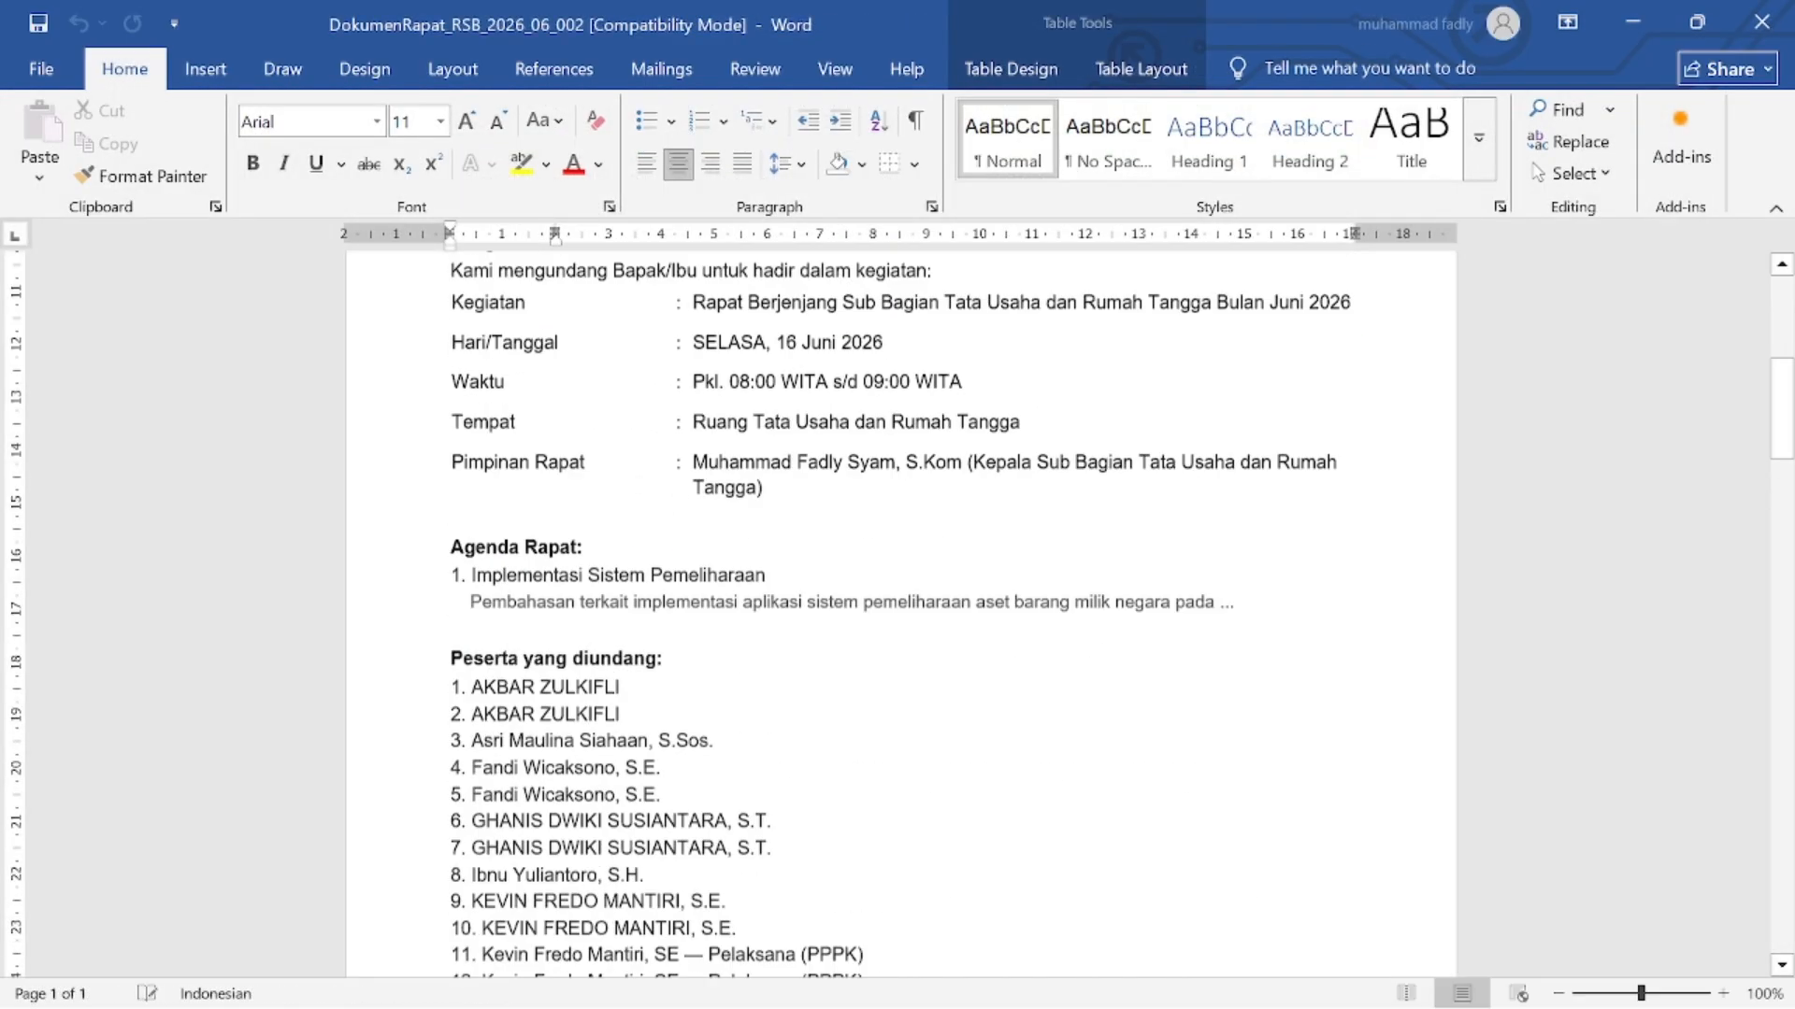
pyautogui.scroll(-20, 1109, 617)
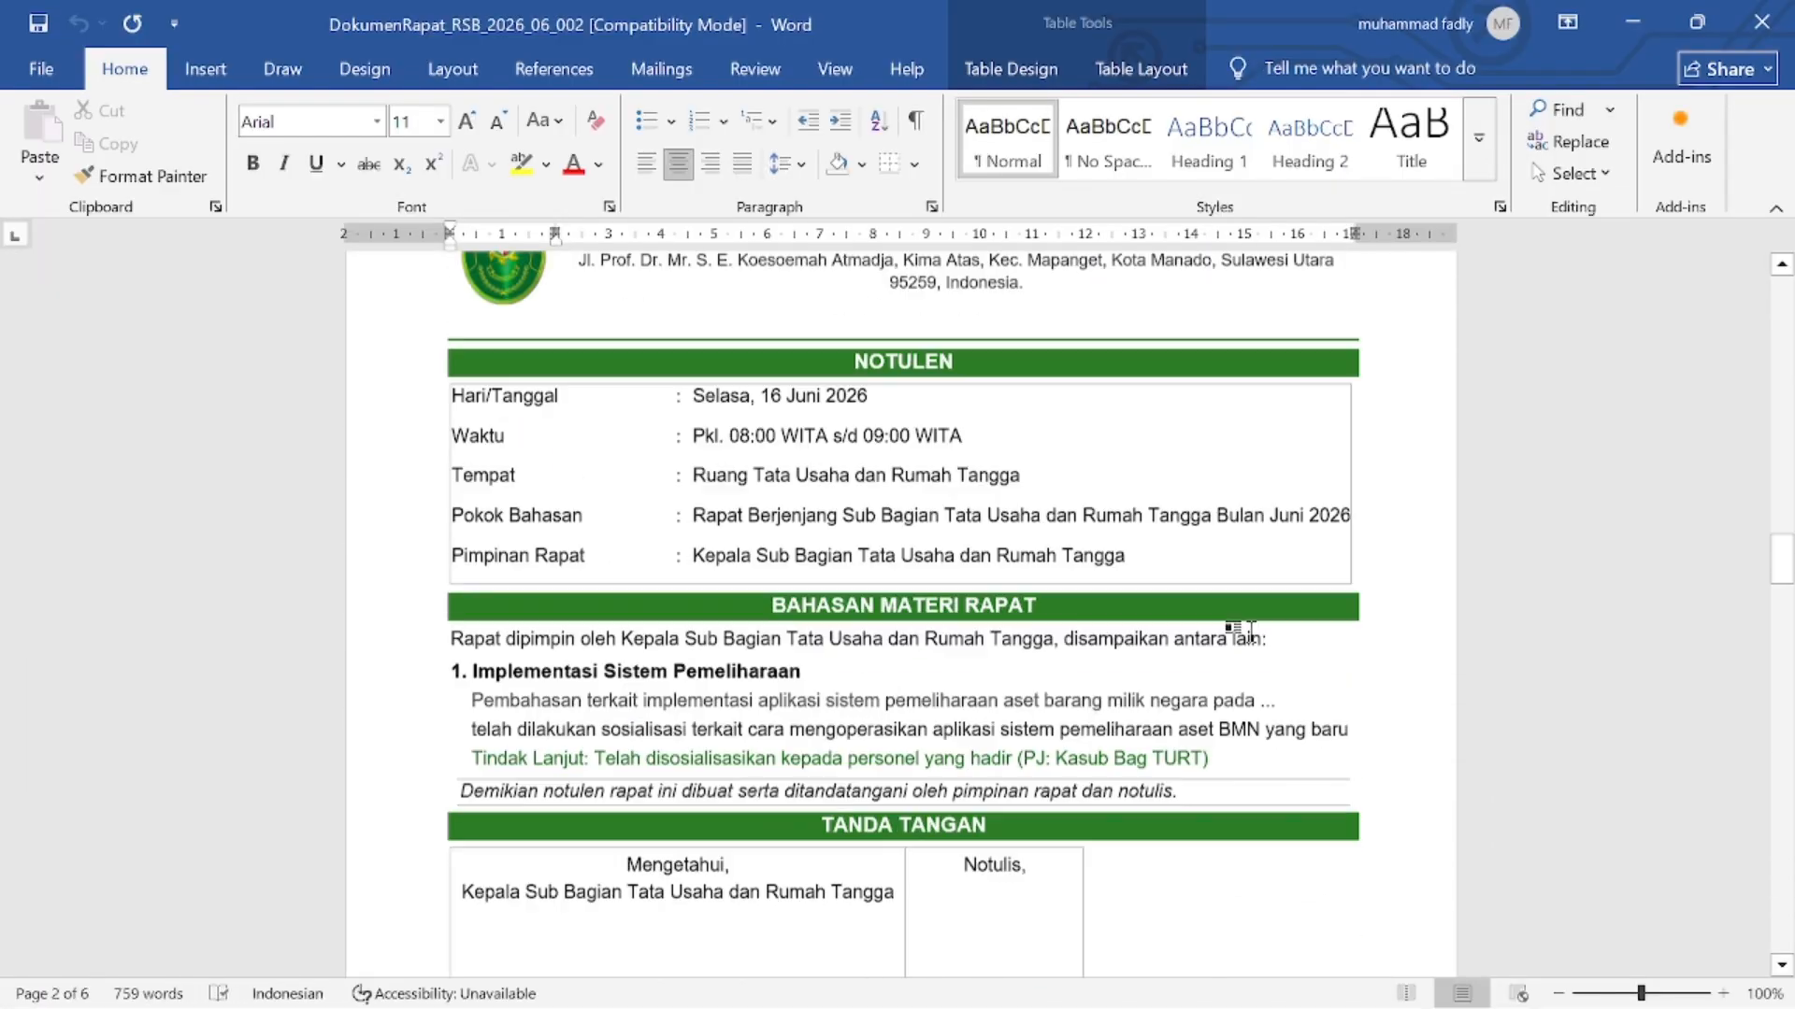
pyautogui.scroll(-4, 1251, 634)
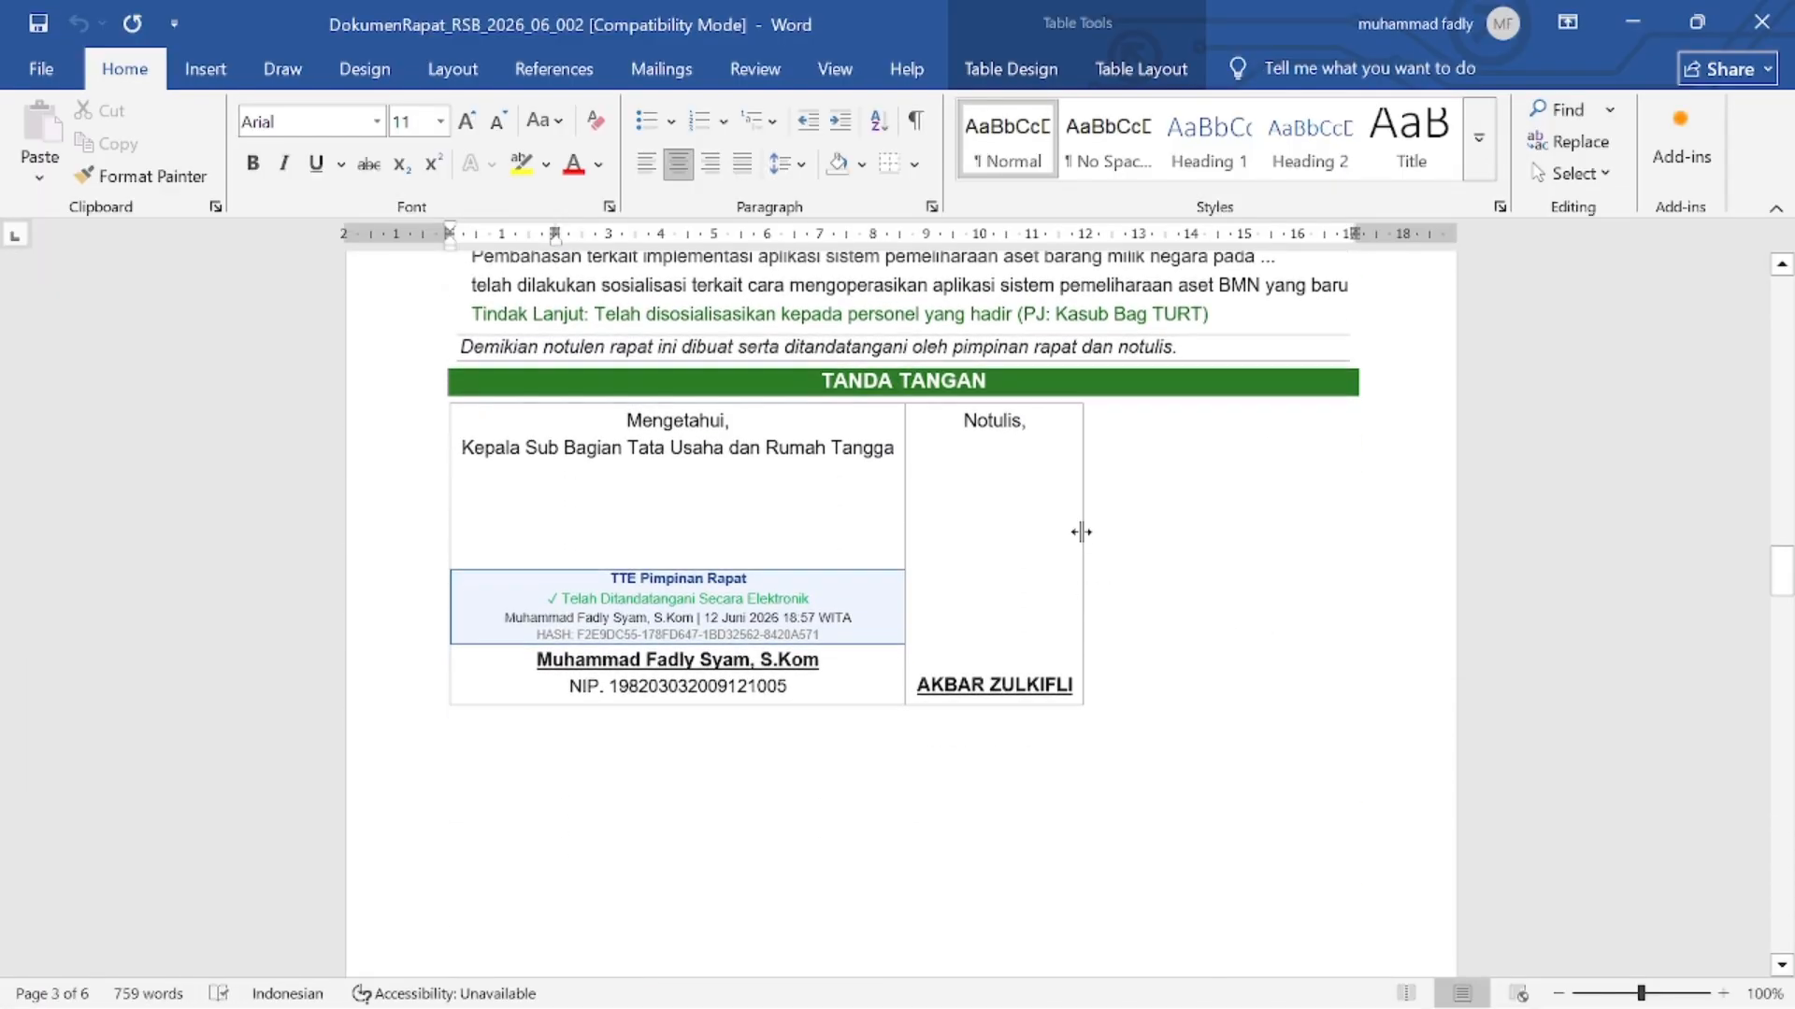
pyautogui.moveTo(1082, 532); pyautogui.dragTo(1350, 545)
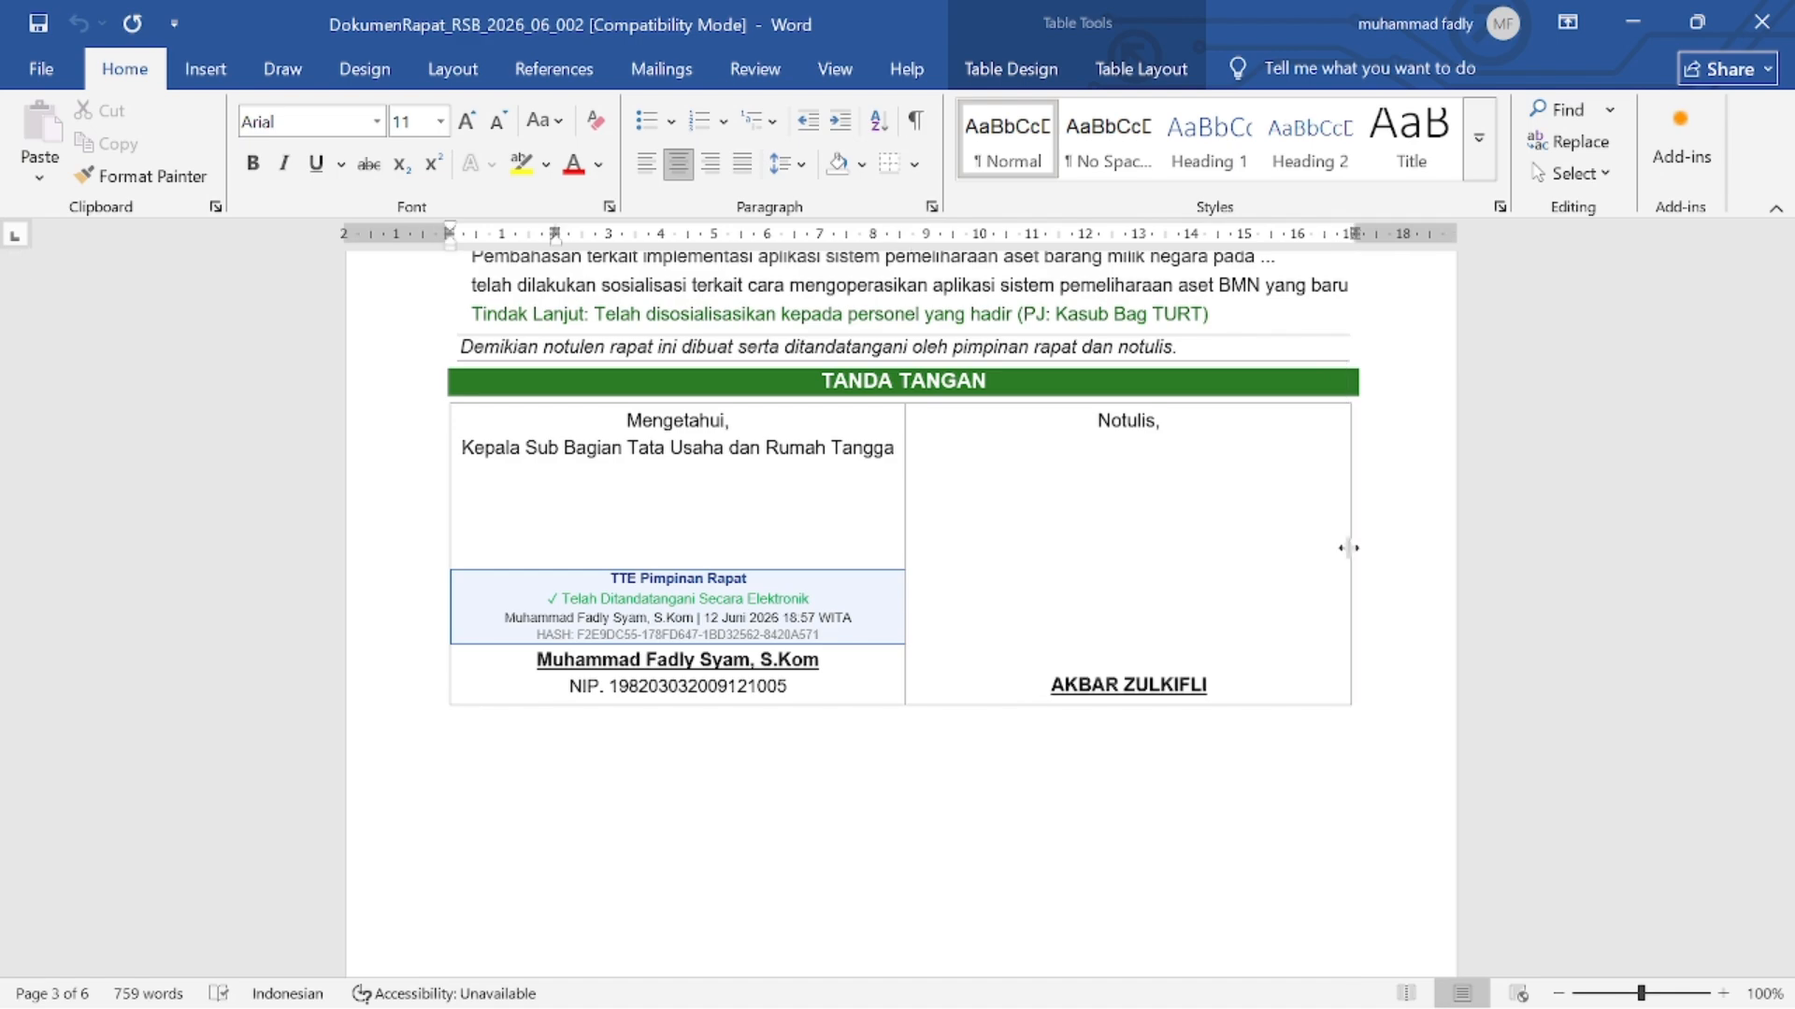
# Step: Examine the attendance list and its electronically signed approval block on the pages following the minutes
pyautogui.scroll(-4, 1346, 549)
pyautogui.scroll(3, 900, 607)
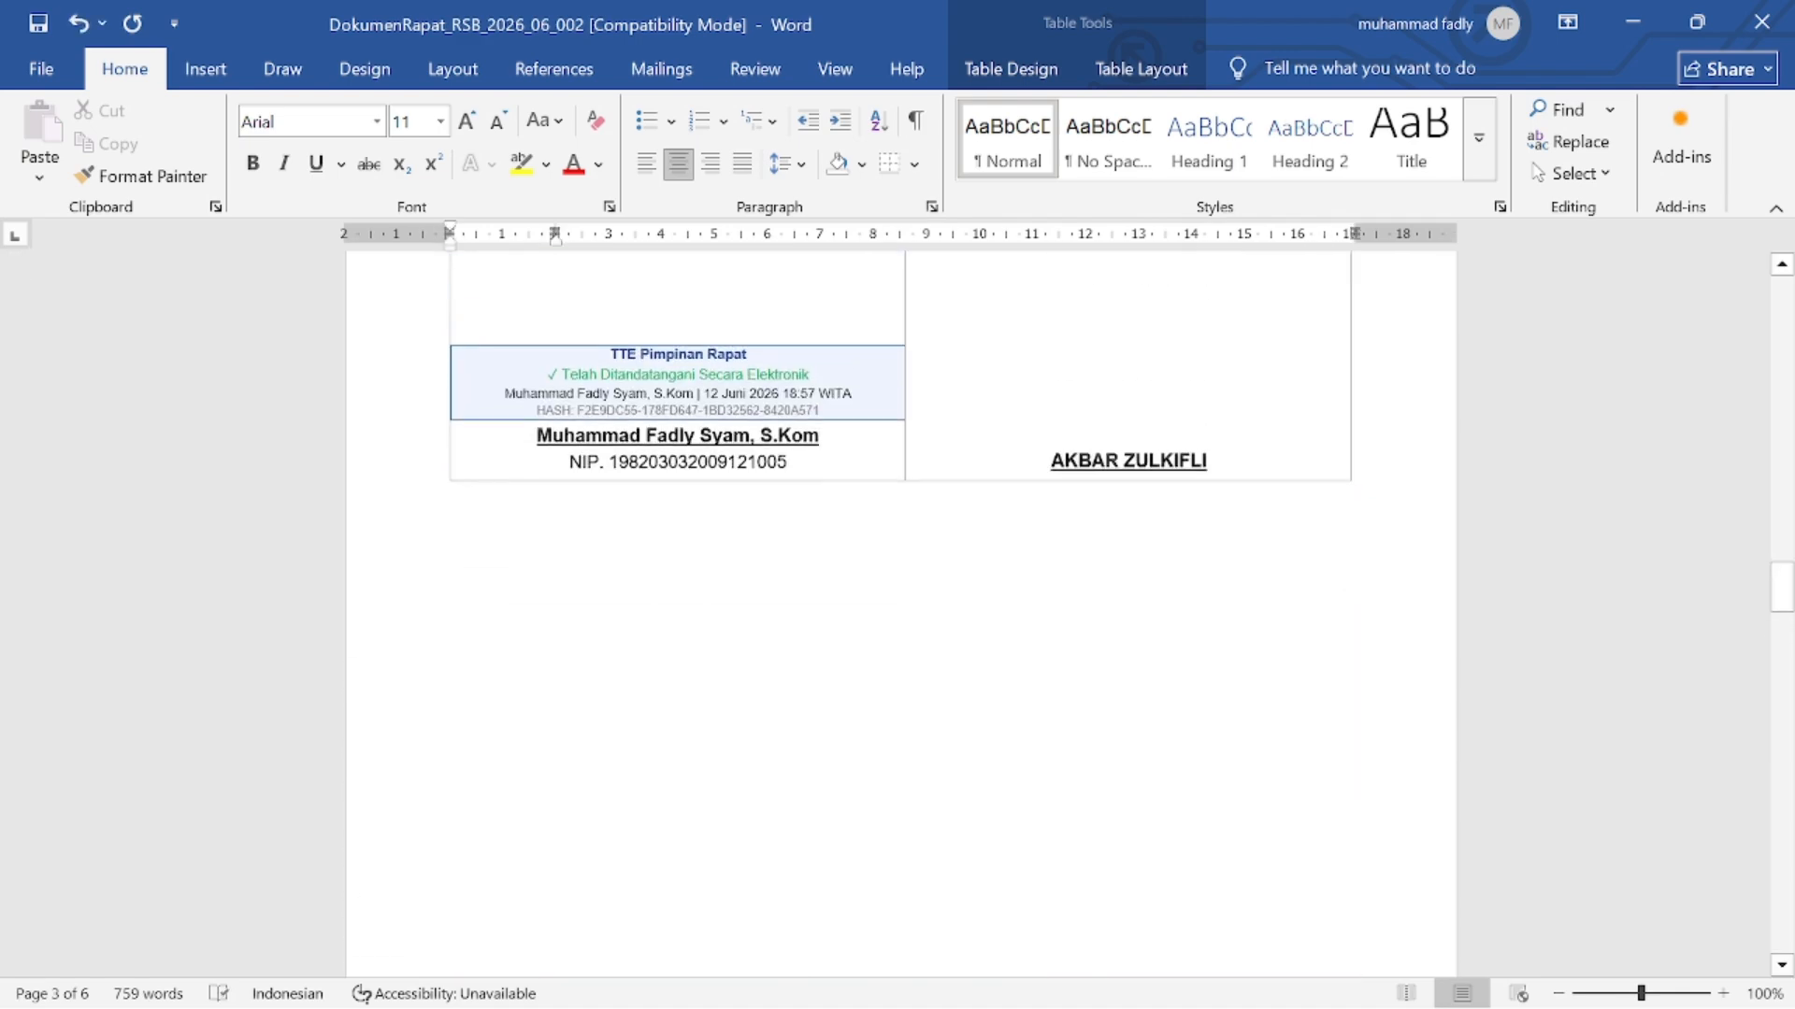
pyautogui.scroll(-6, 900, 614)
pyautogui.scroll(-14, 1084, 592)
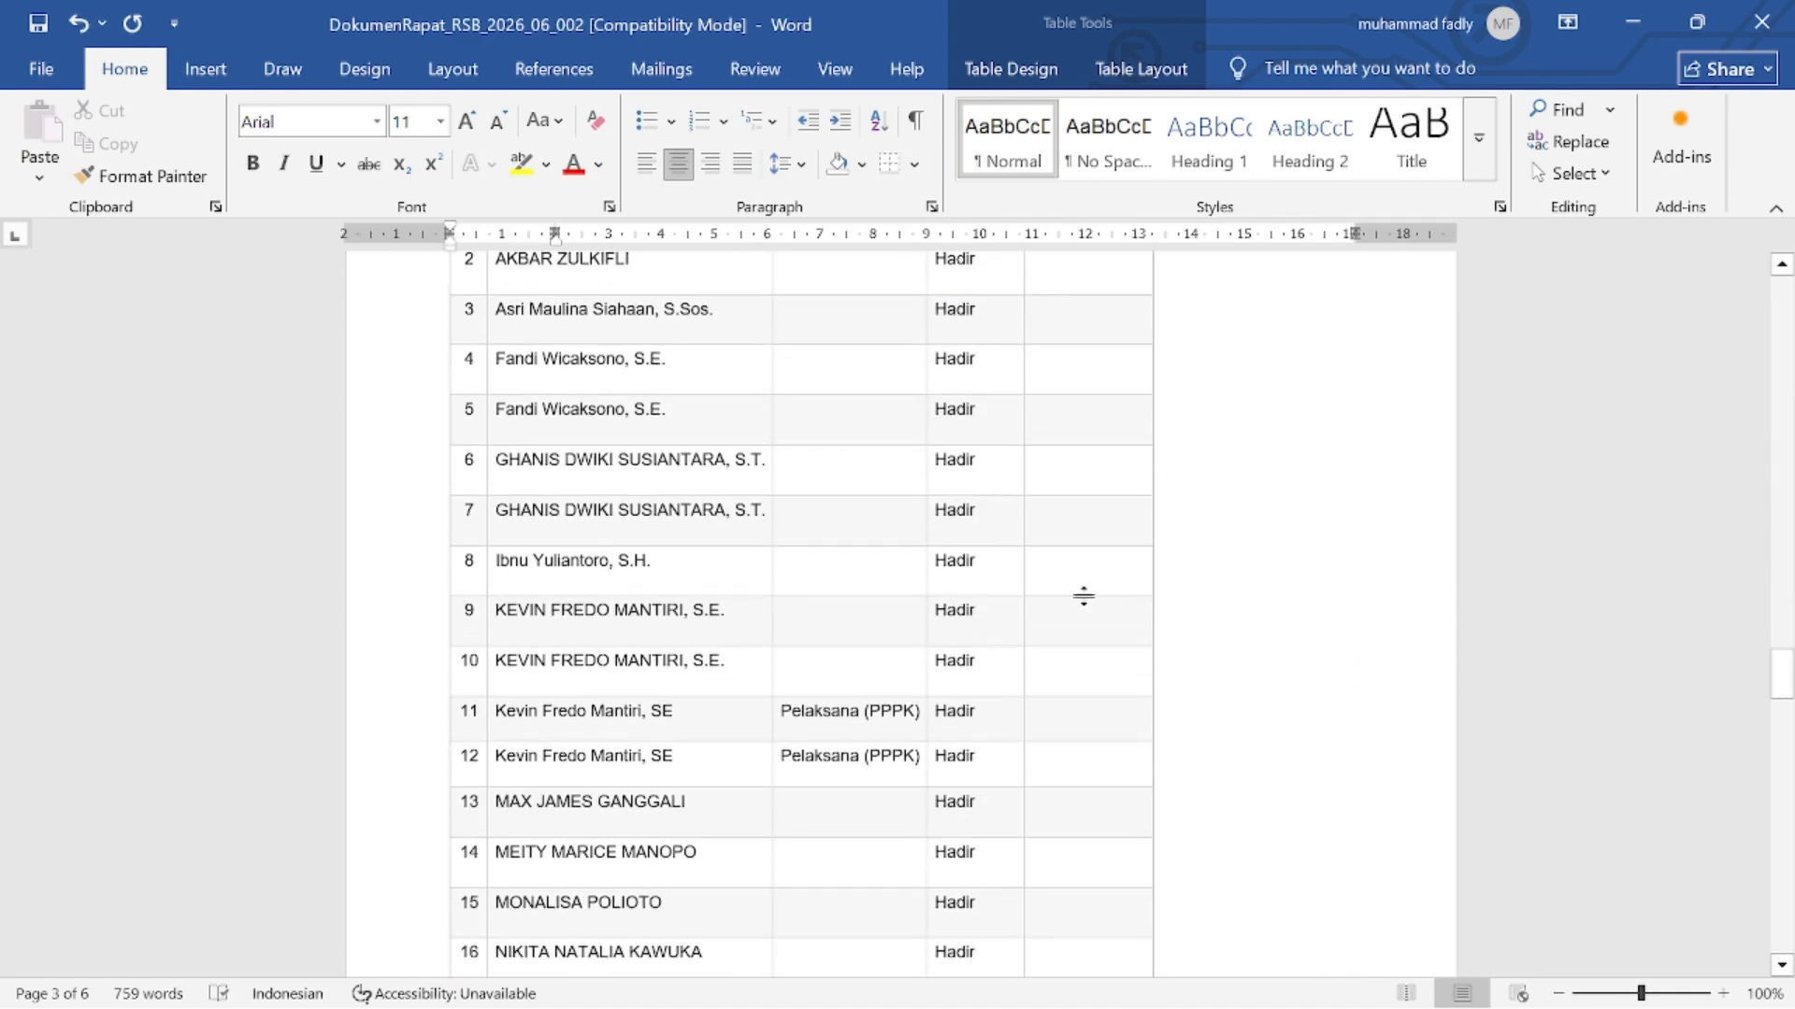
pyautogui.scroll(-5, 947, 584)
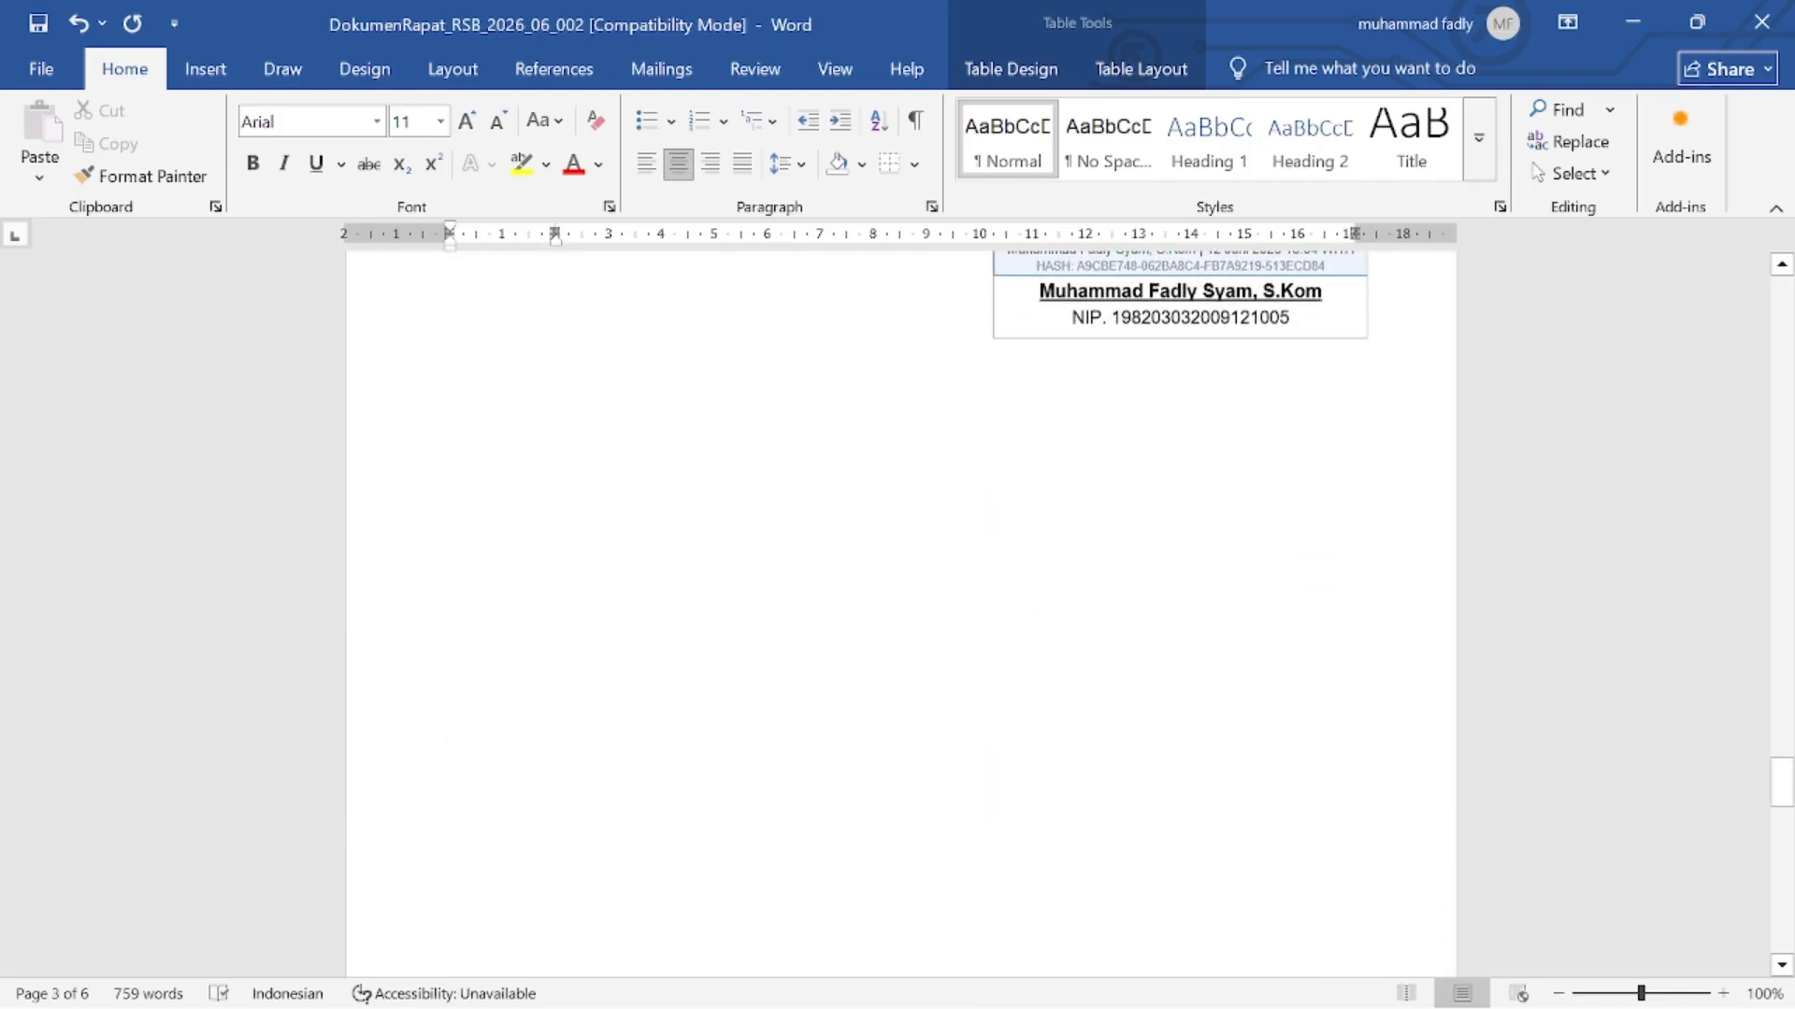
pyautogui.scroll(4, 947, 584)
pyautogui.scroll(14, 485, 428)
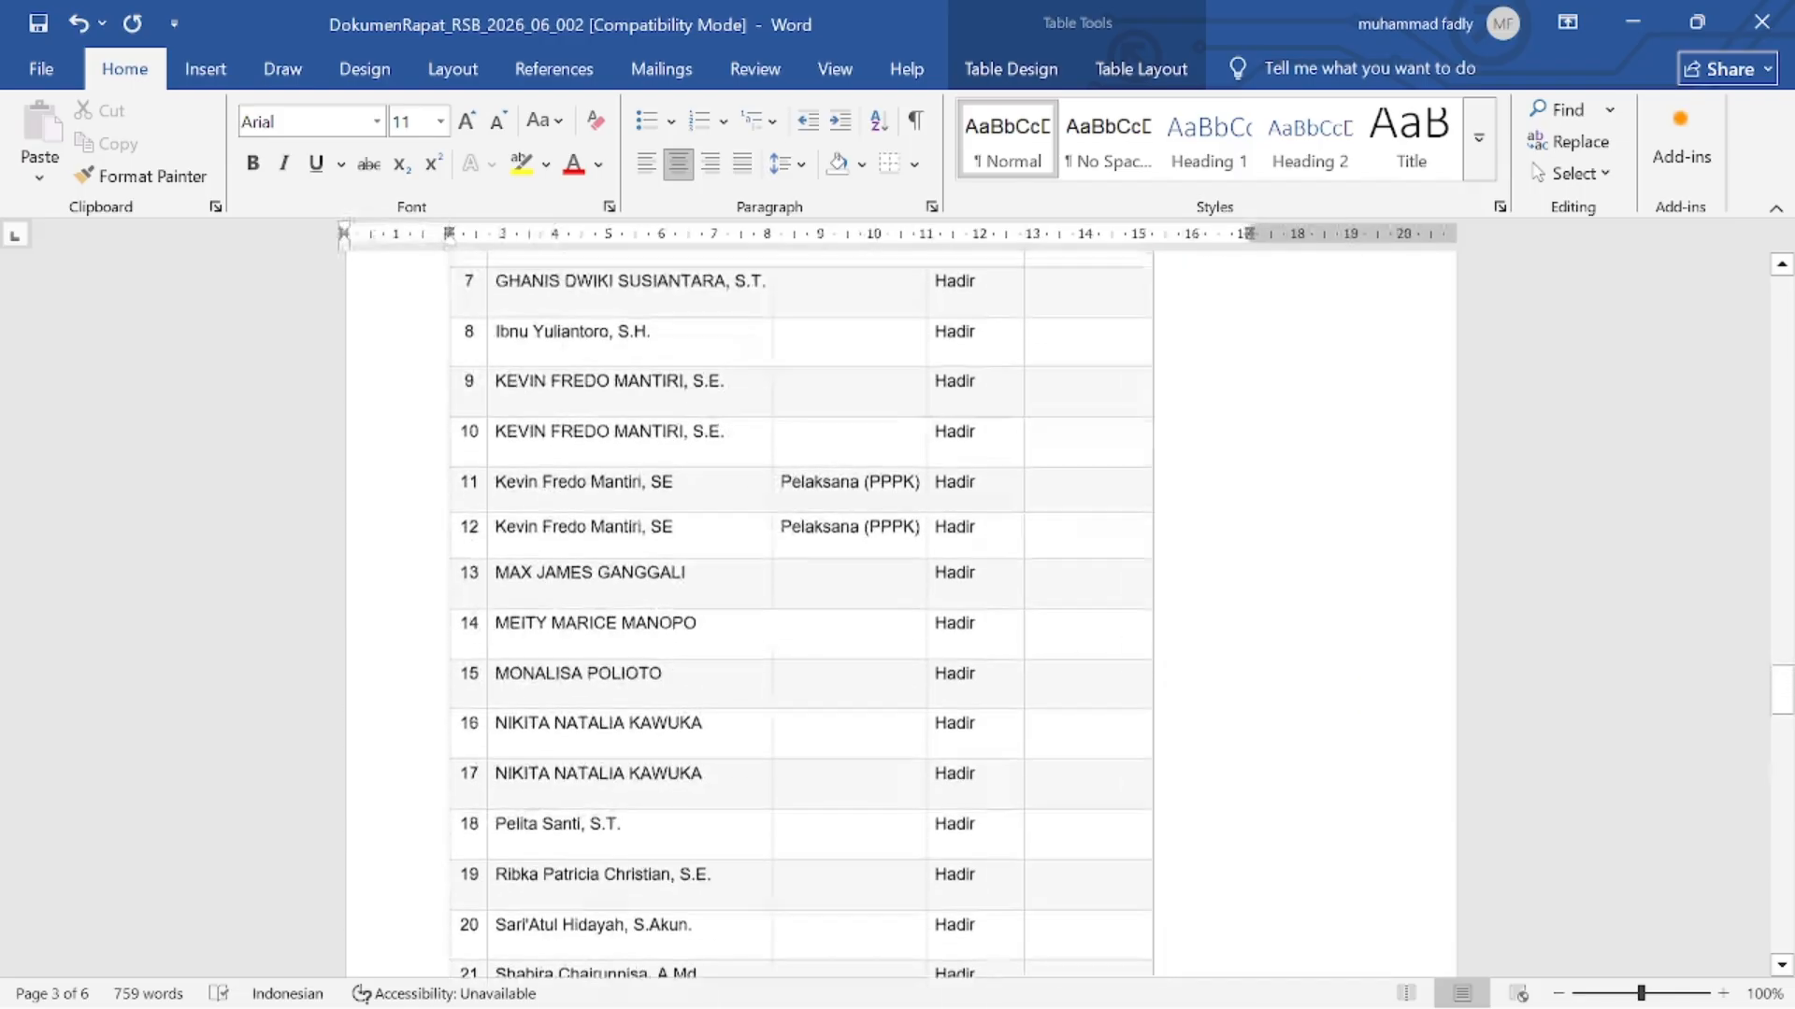
pyautogui.scroll(-14, 514, 459)
pyautogui.scroll(-5, 513, 459)
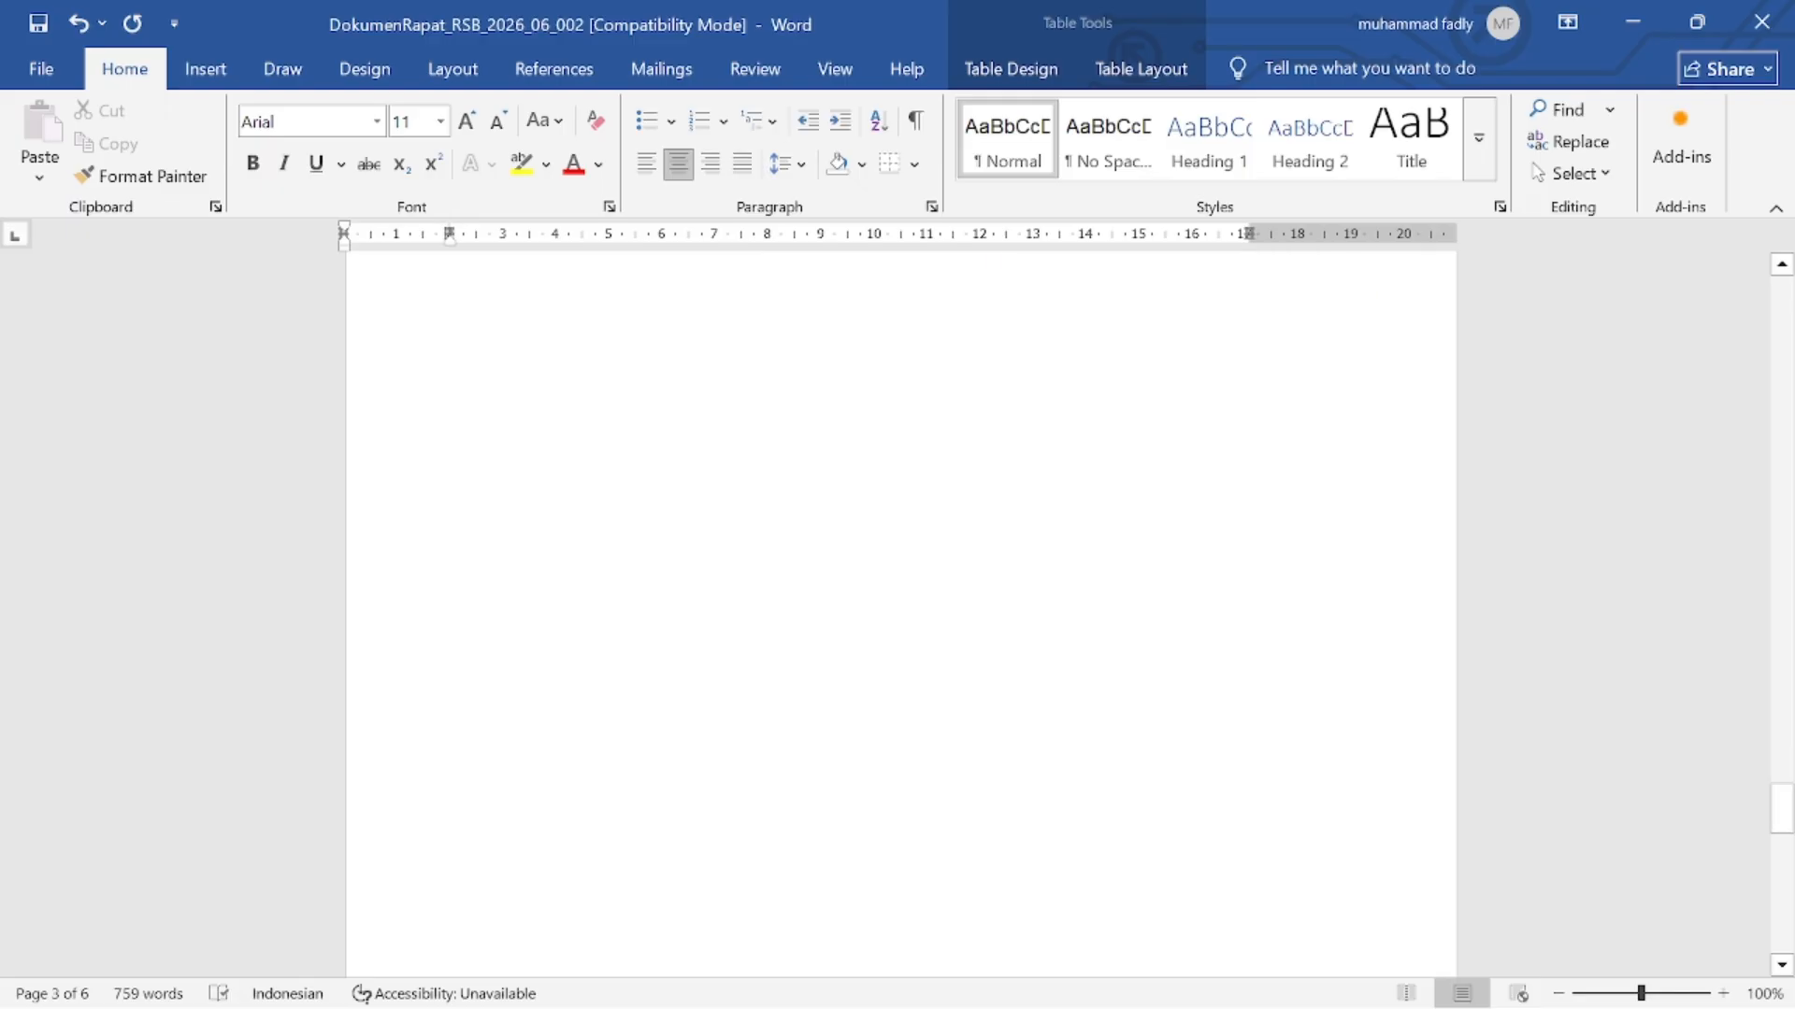
pyautogui.scroll(7, 514, 459)
# Step: Examine the Foto Dokumentasi Rapat page with its photos and caption, and look over the invitation letter at the document's beginning again
pyautogui.scroll(-16, 1168, 580)
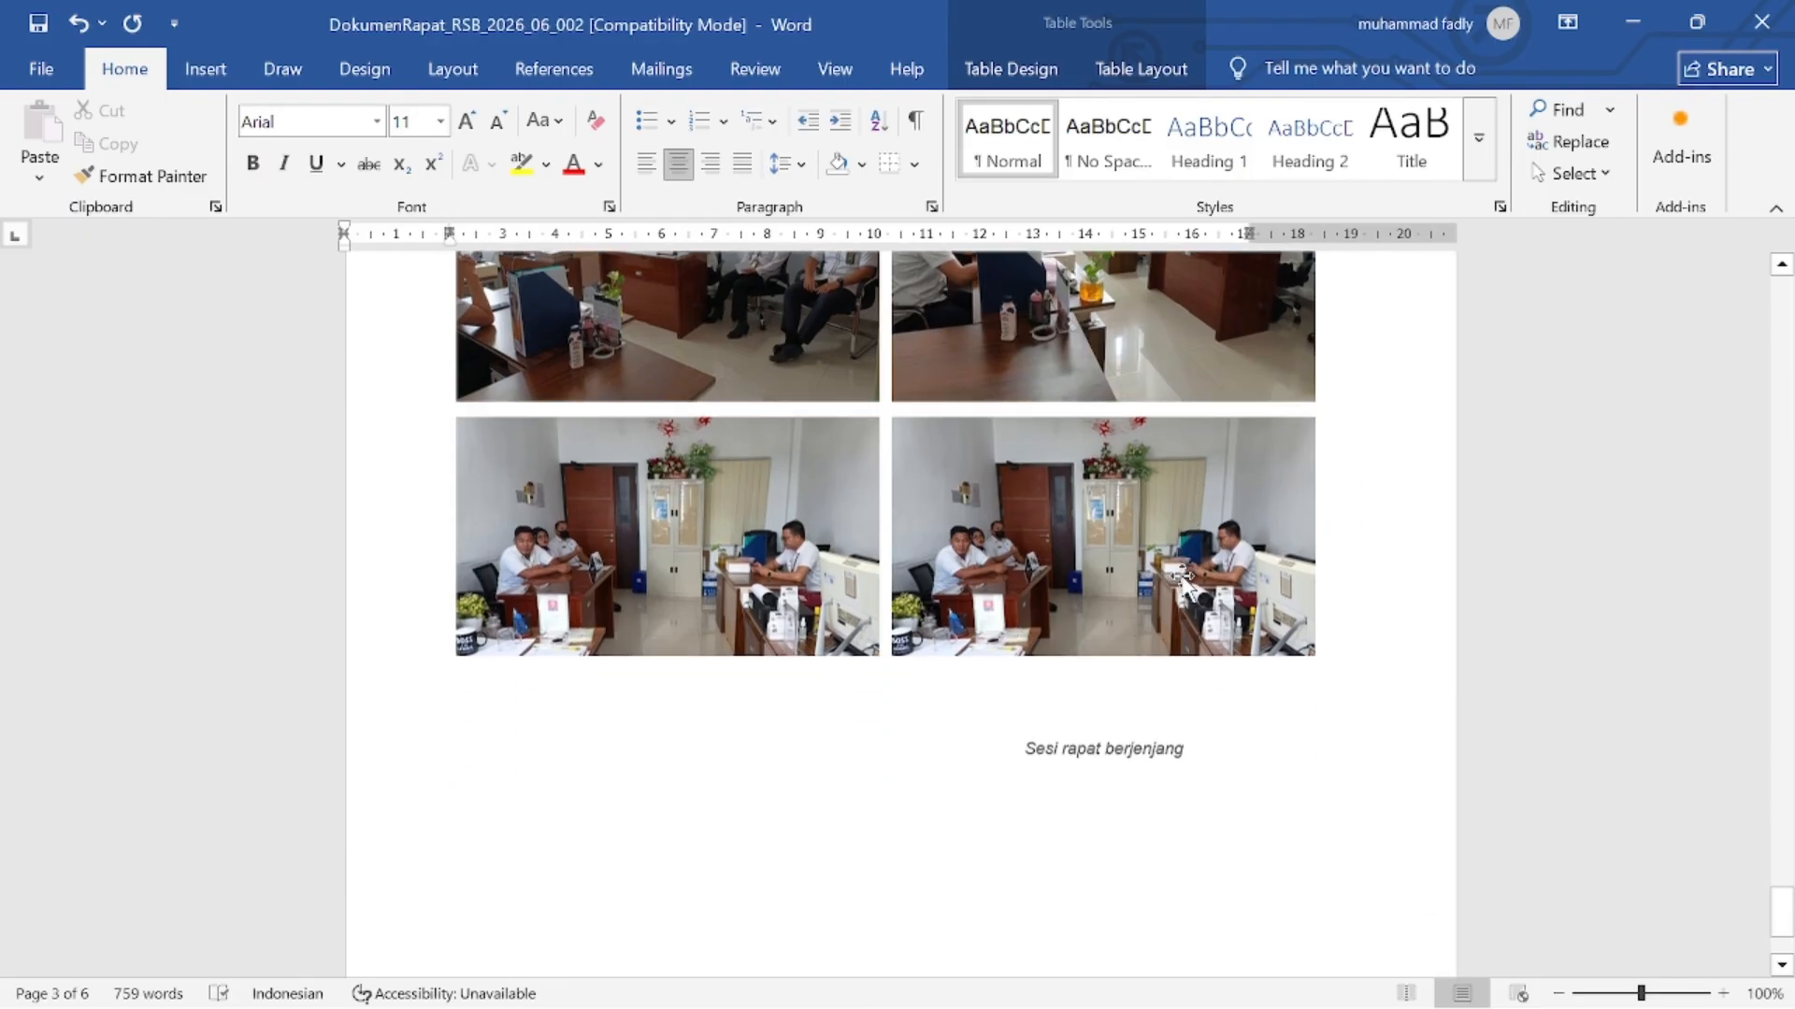
pyautogui.scroll(7, 1168, 579)
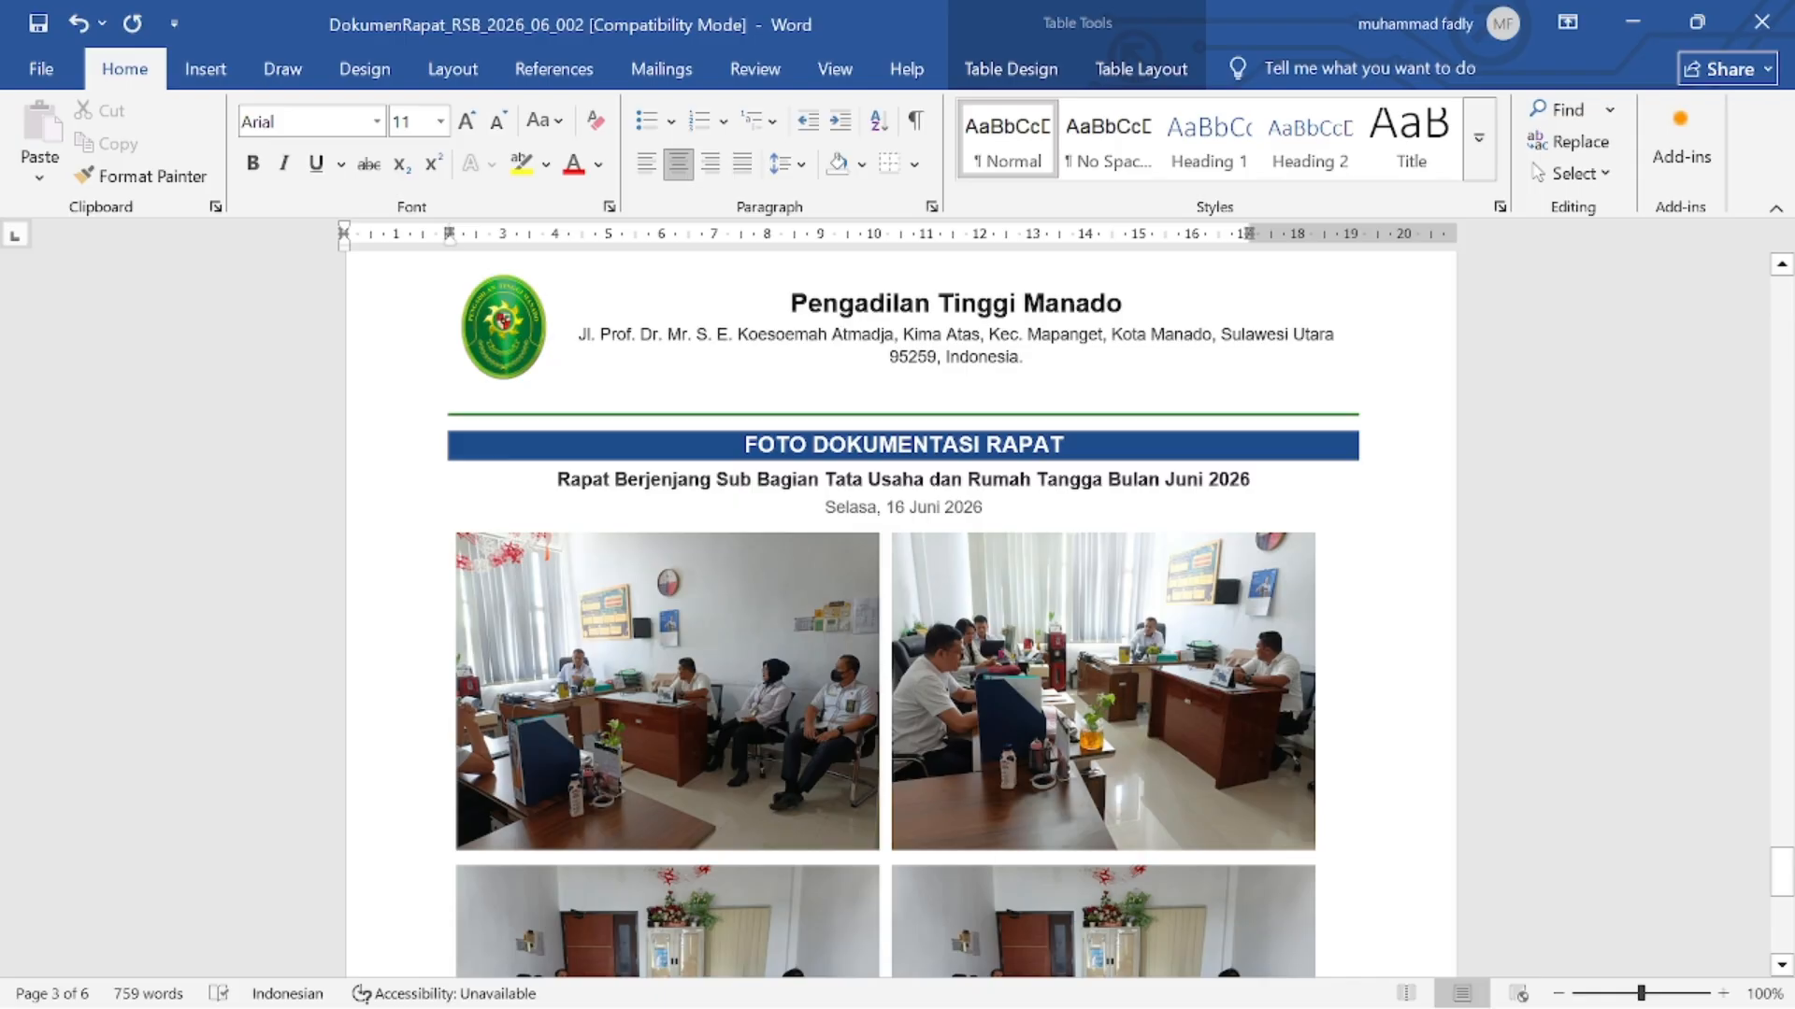
pyautogui.scroll(-8, 1084, 507)
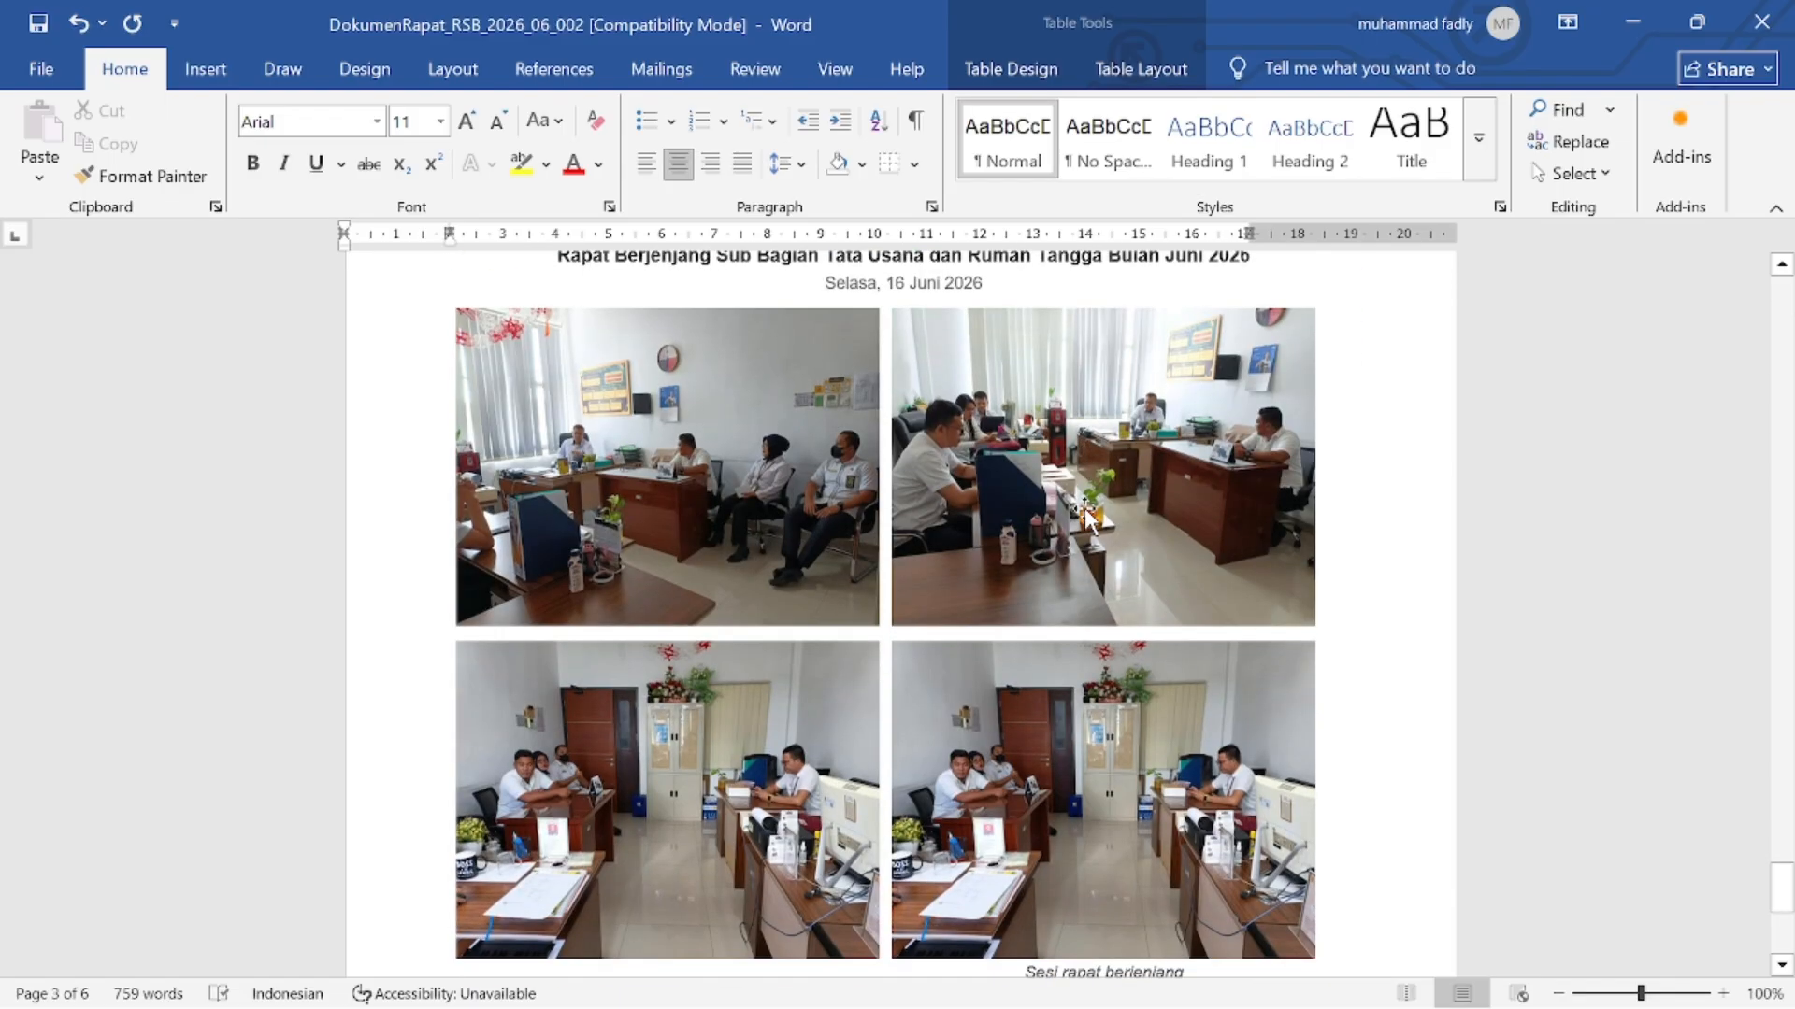
pyautogui.scroll(2, 1094, 560)
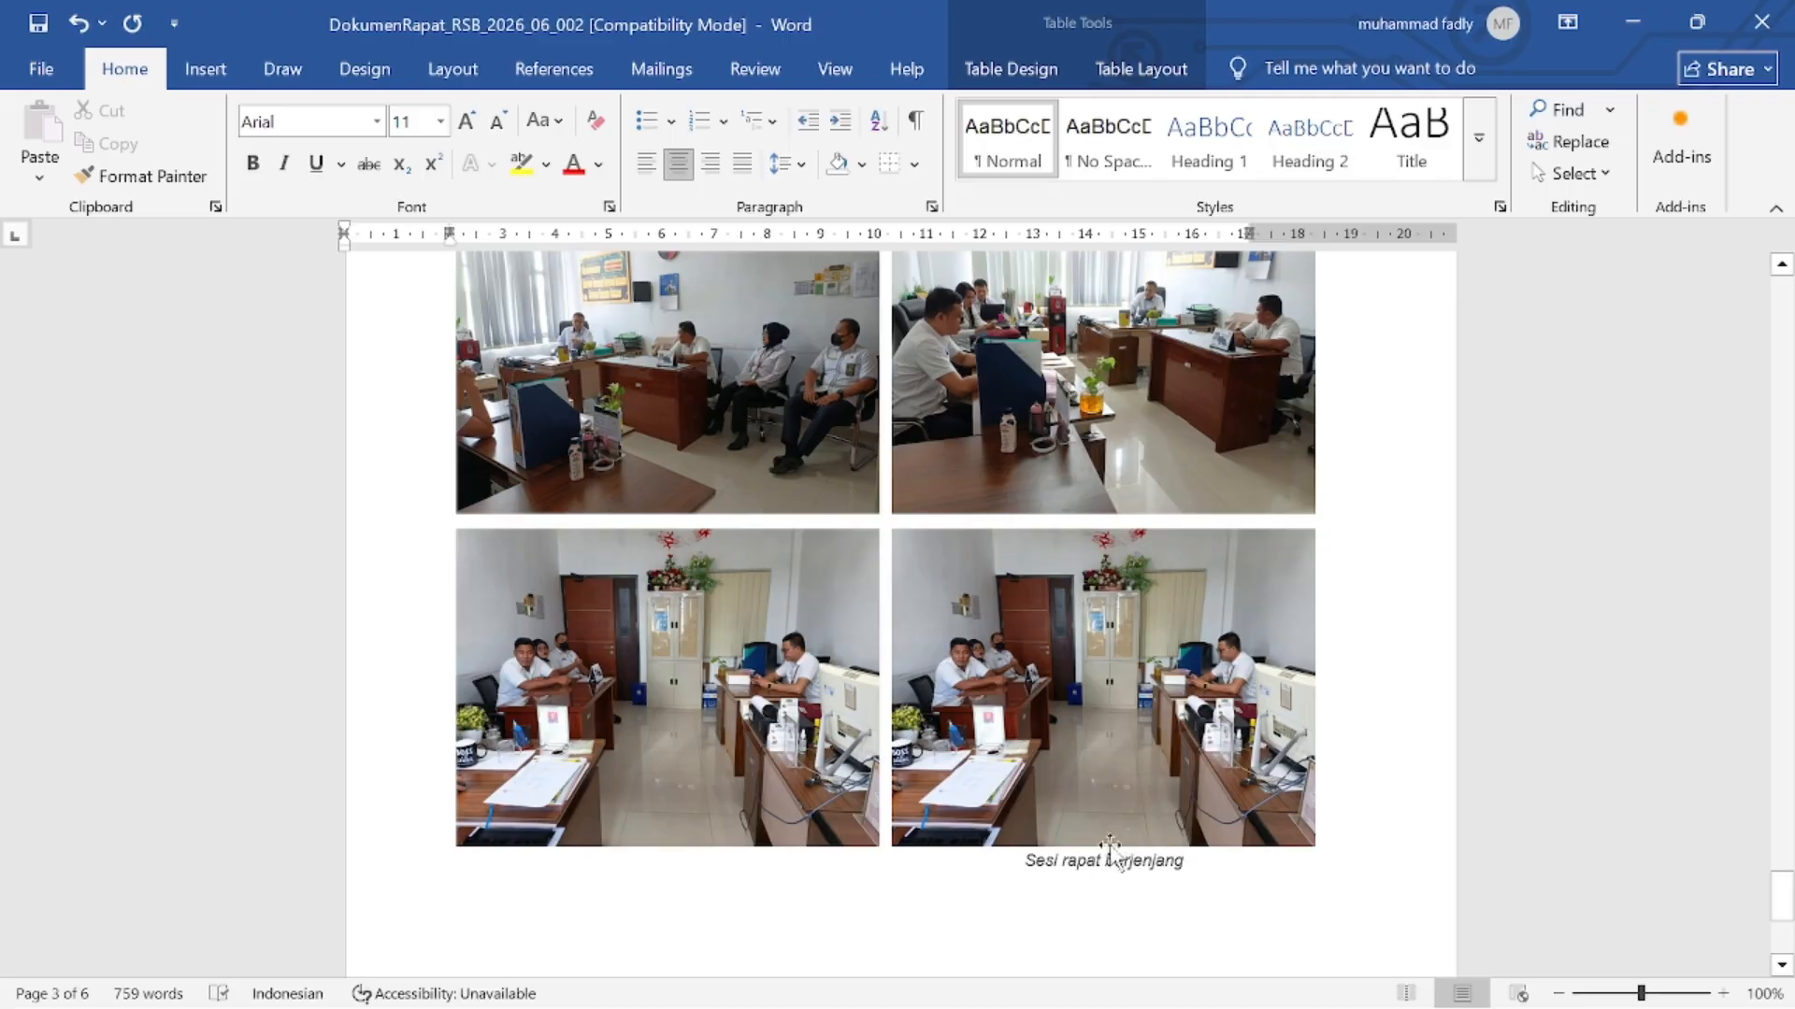
pyautogui.scroll(1, 803, 622)
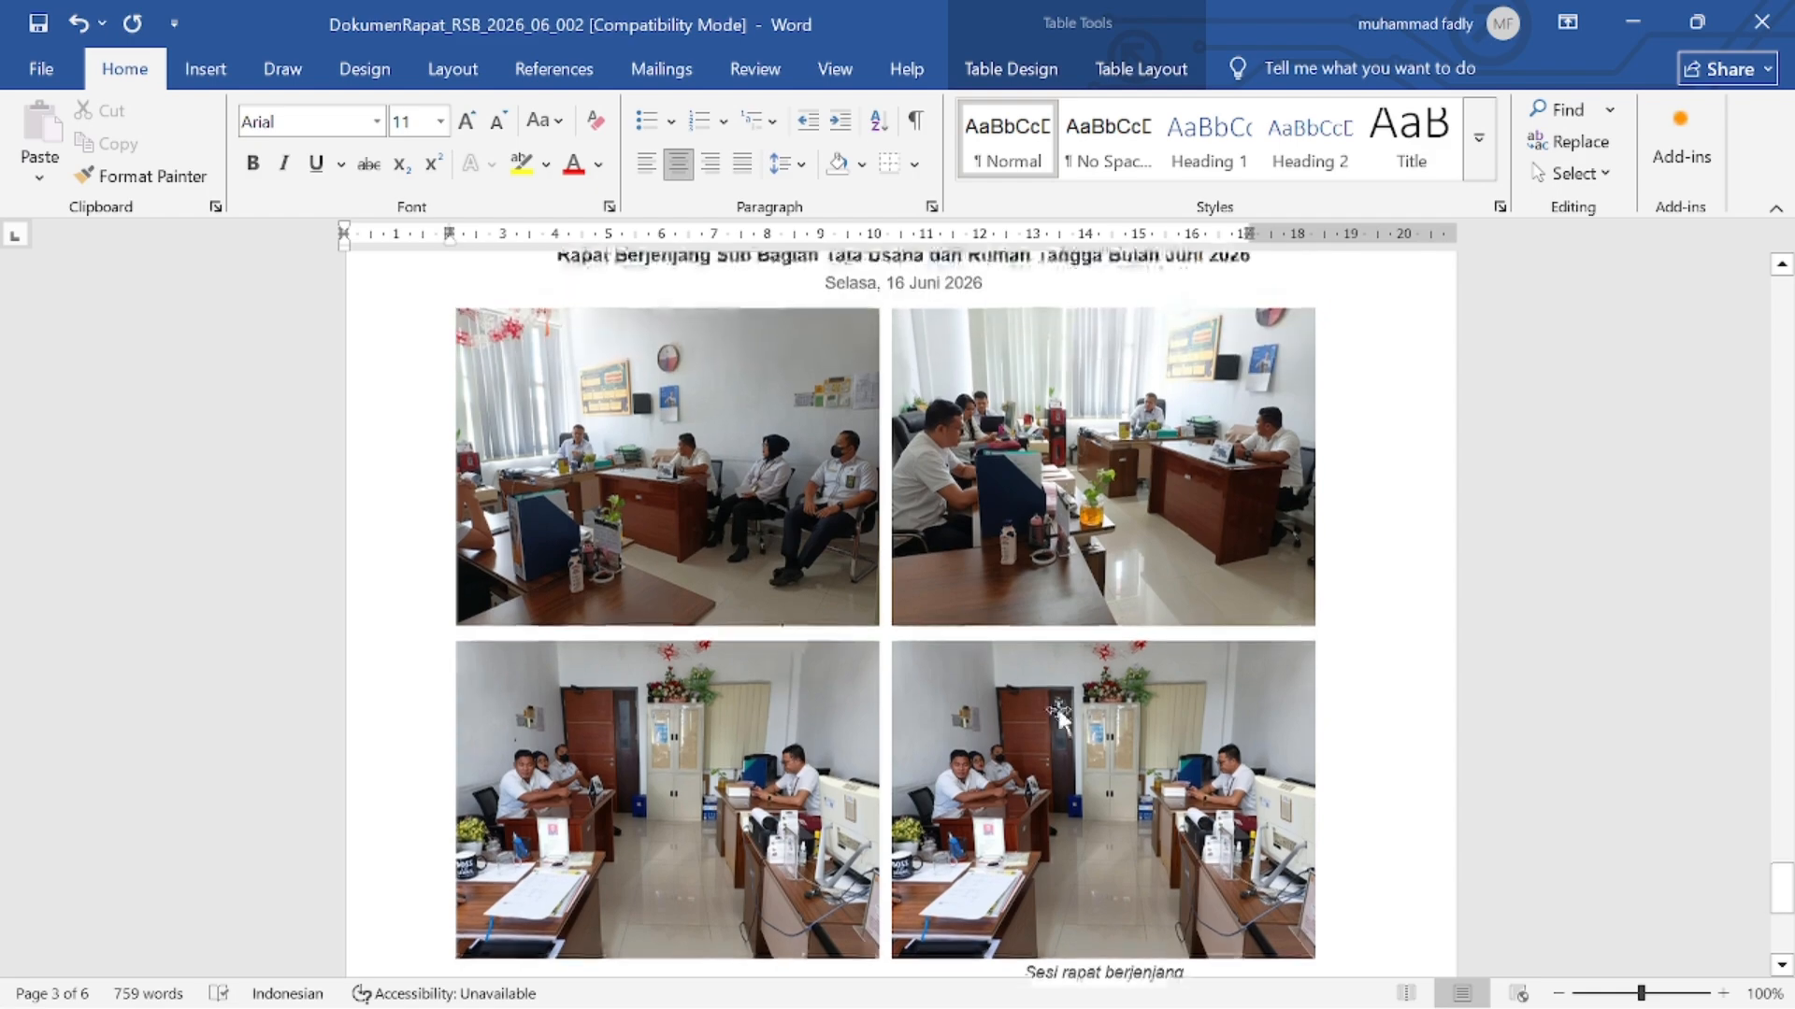
pyautogui.scroll(-1, 825, 612)
pyautogui.scroll(12, 726, 587)
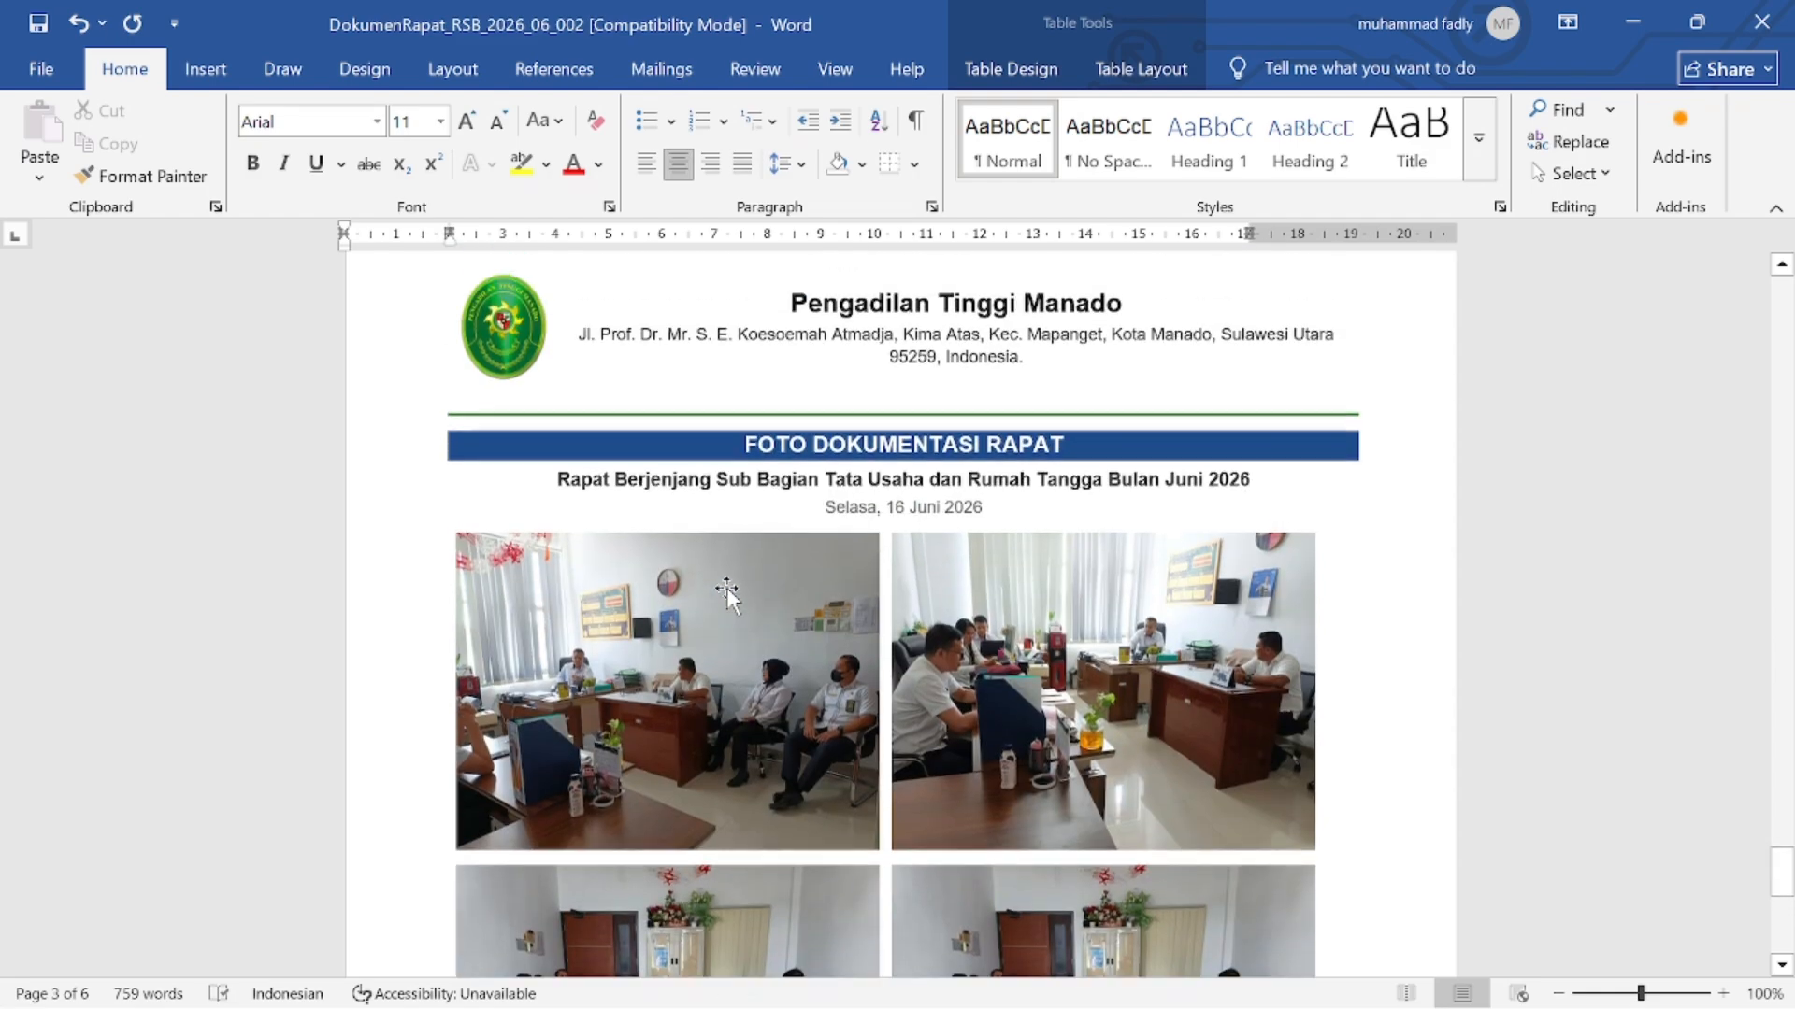
pyautogui.scroll(20, 788, 554)
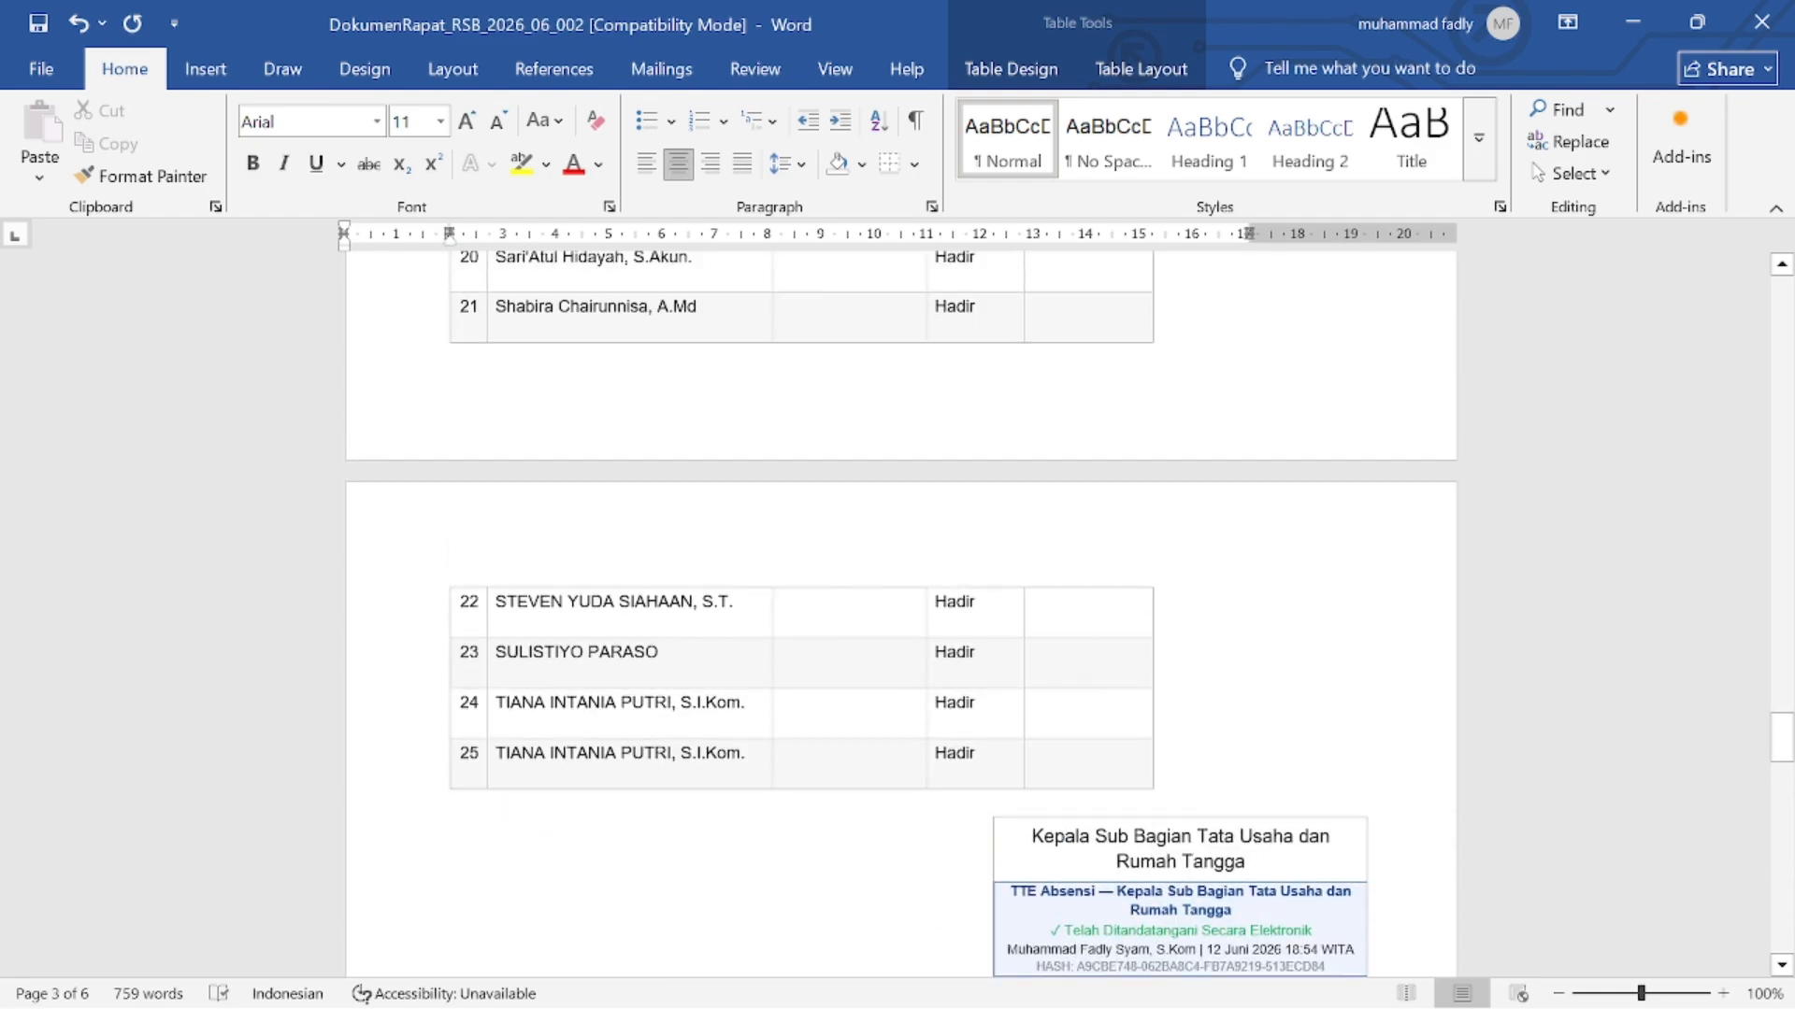
pyautogui.scroll(20, 900, 617)
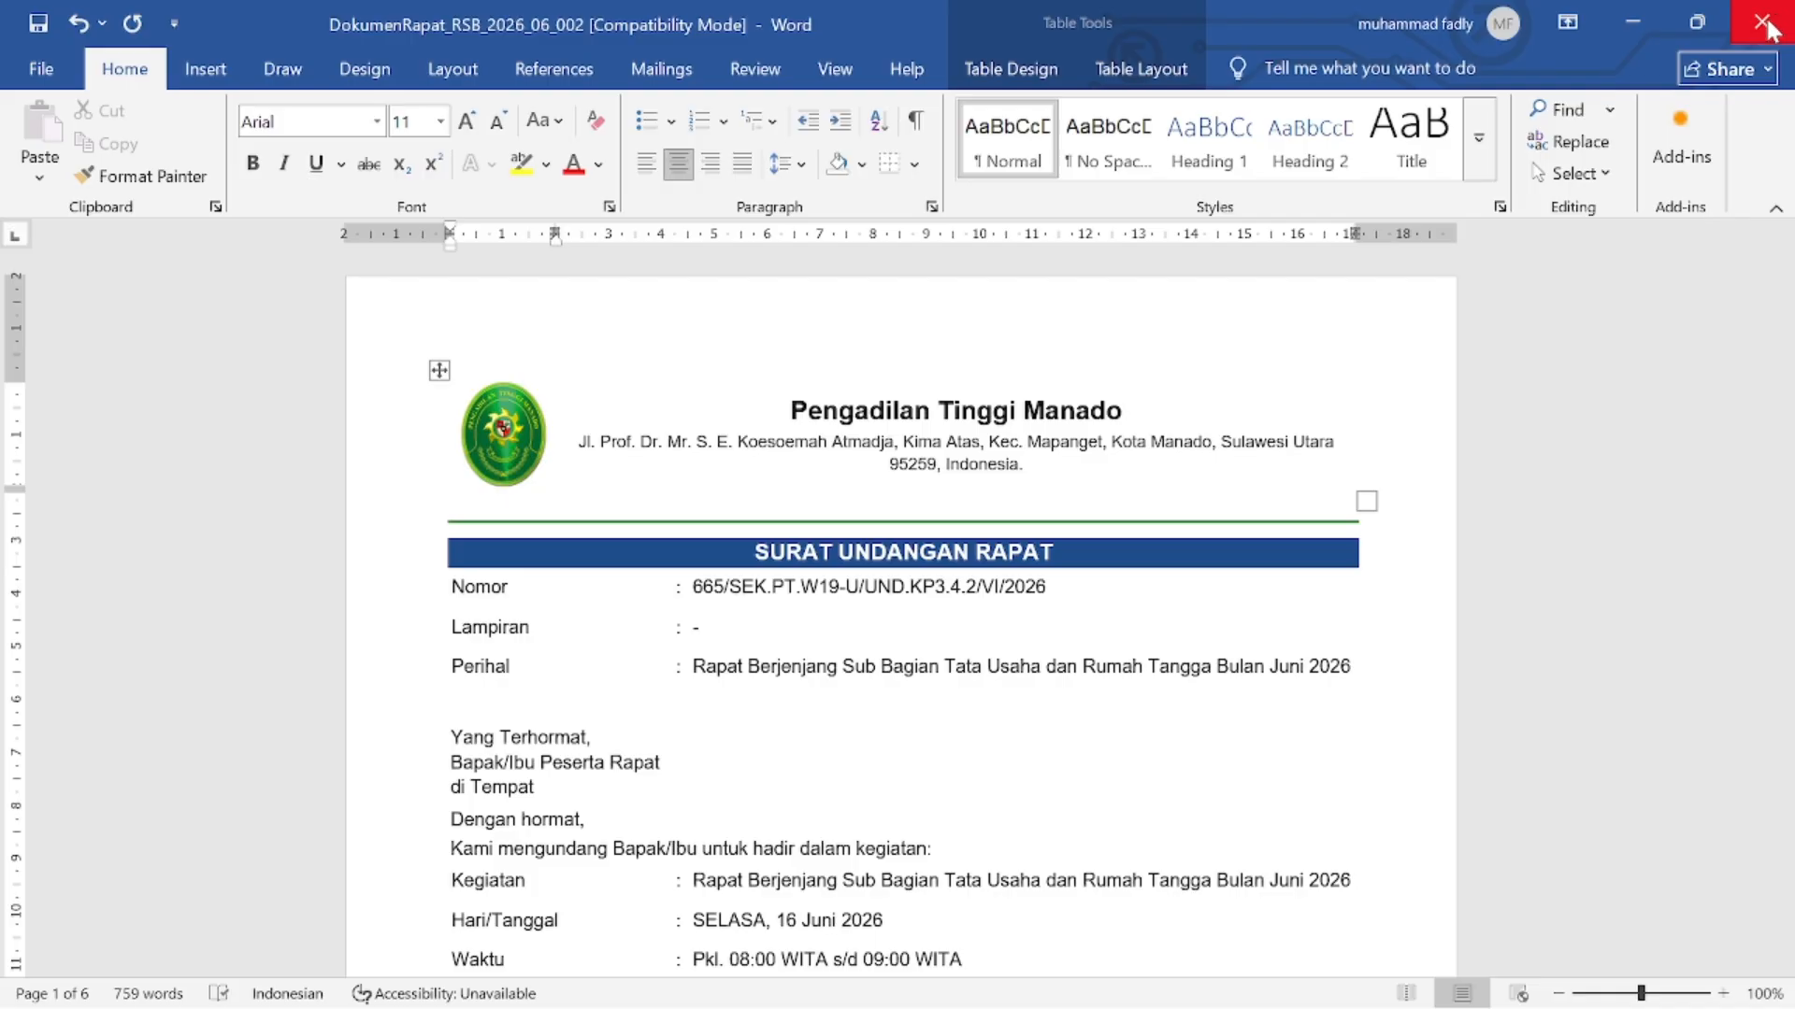
pyautogui.scroll(-9, 901, 617)
pyautogui.scroll(9, 901, 617)
pyautogui.scroll(-10, 900, 617)
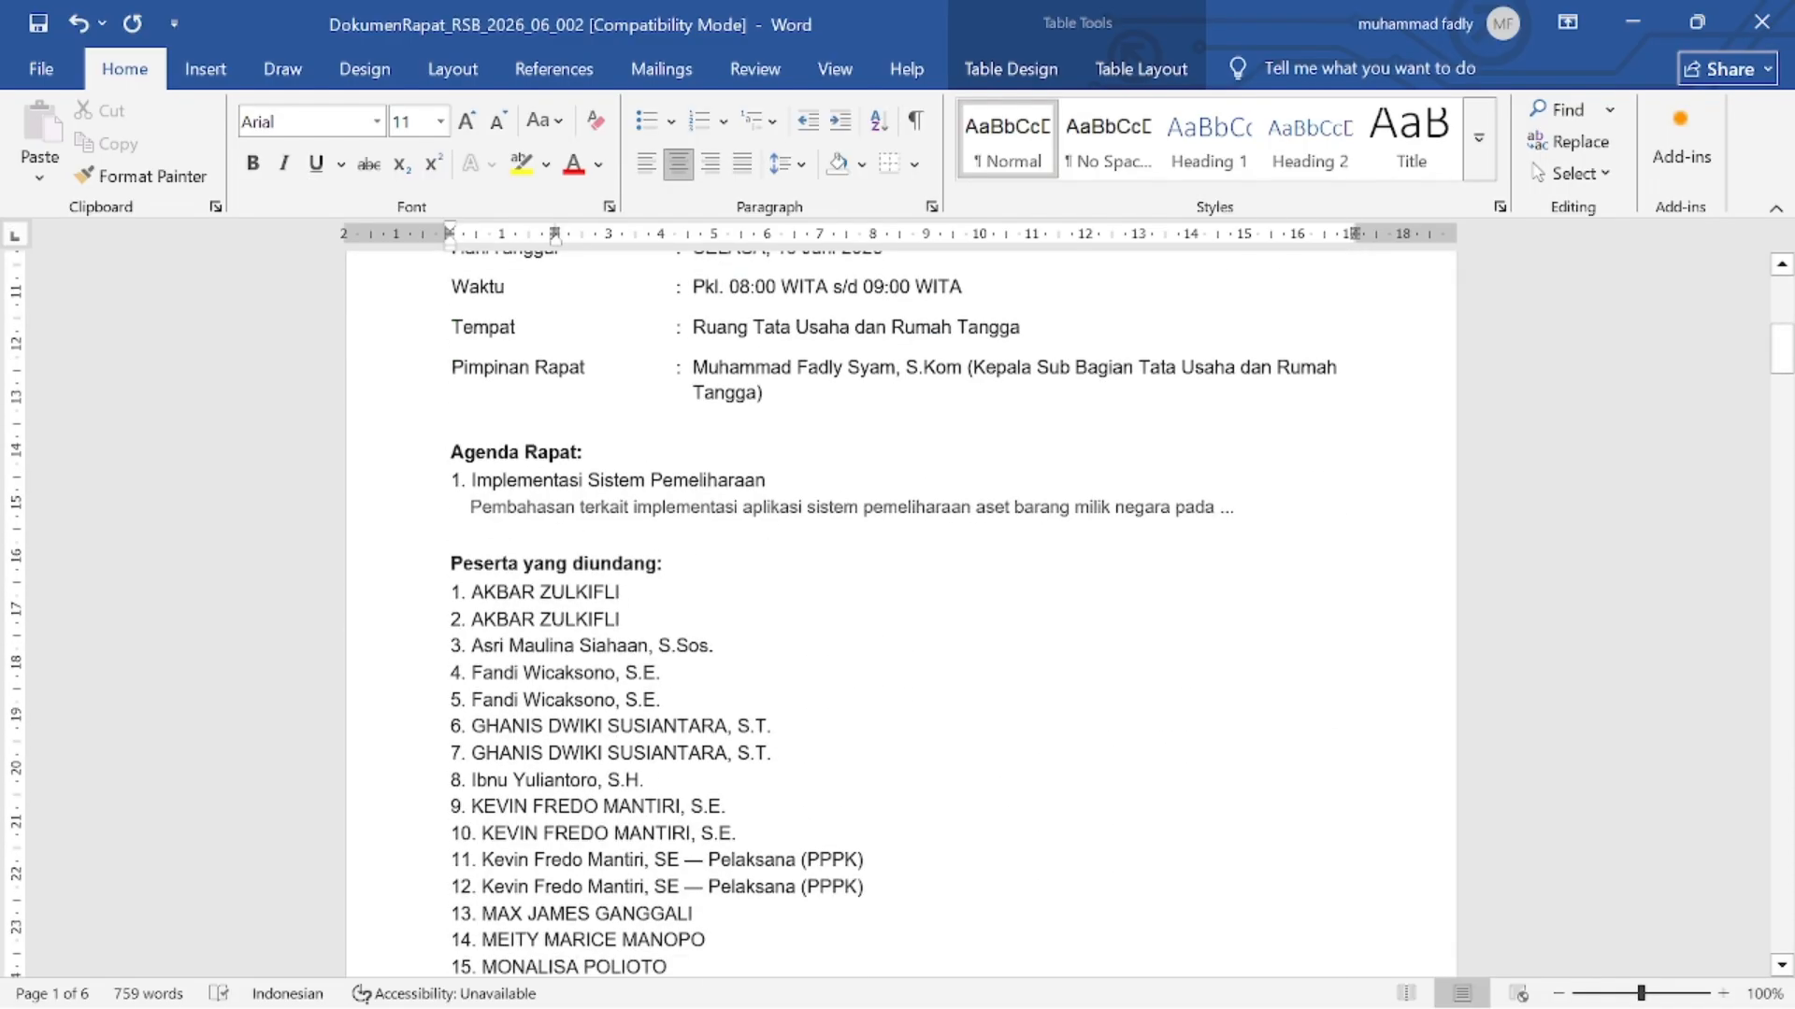
# Step: Close the combined meeting document in Word and dismiss the browser's downloads list
pyautogui.click(1773, 14)
pyautogui.click(1005, 737)
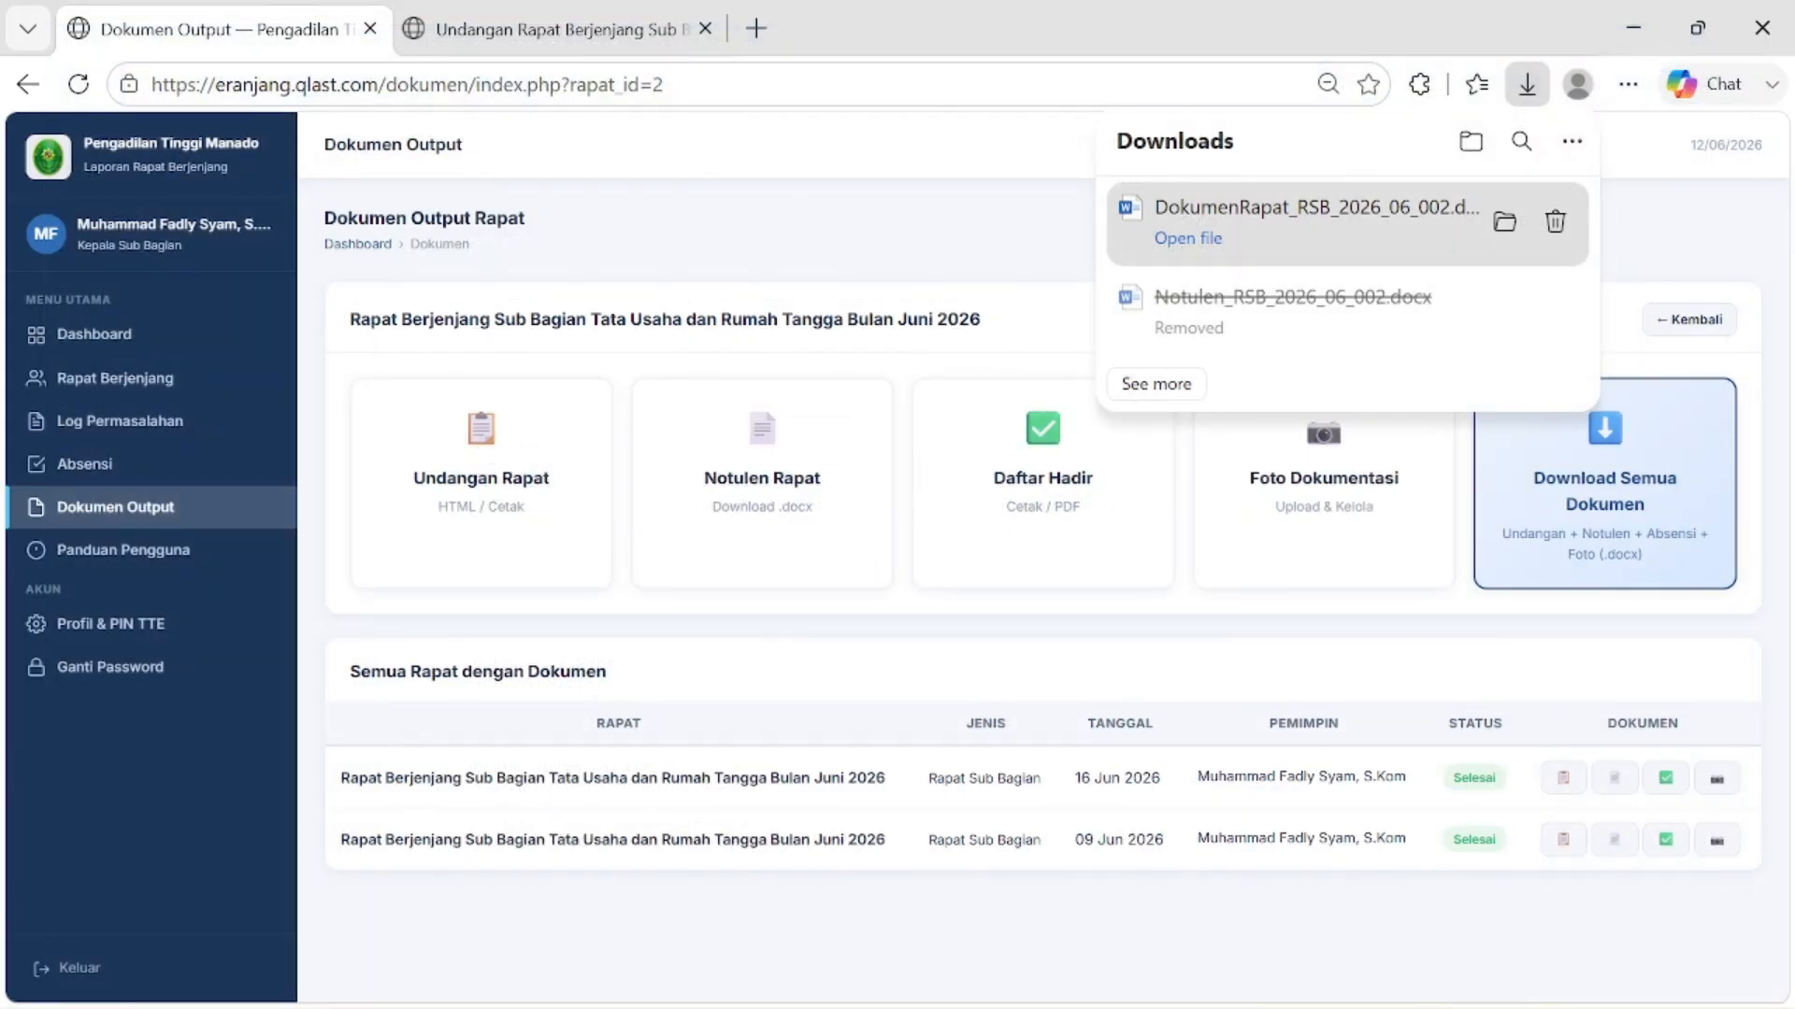
pyautogui.click(711, 256)
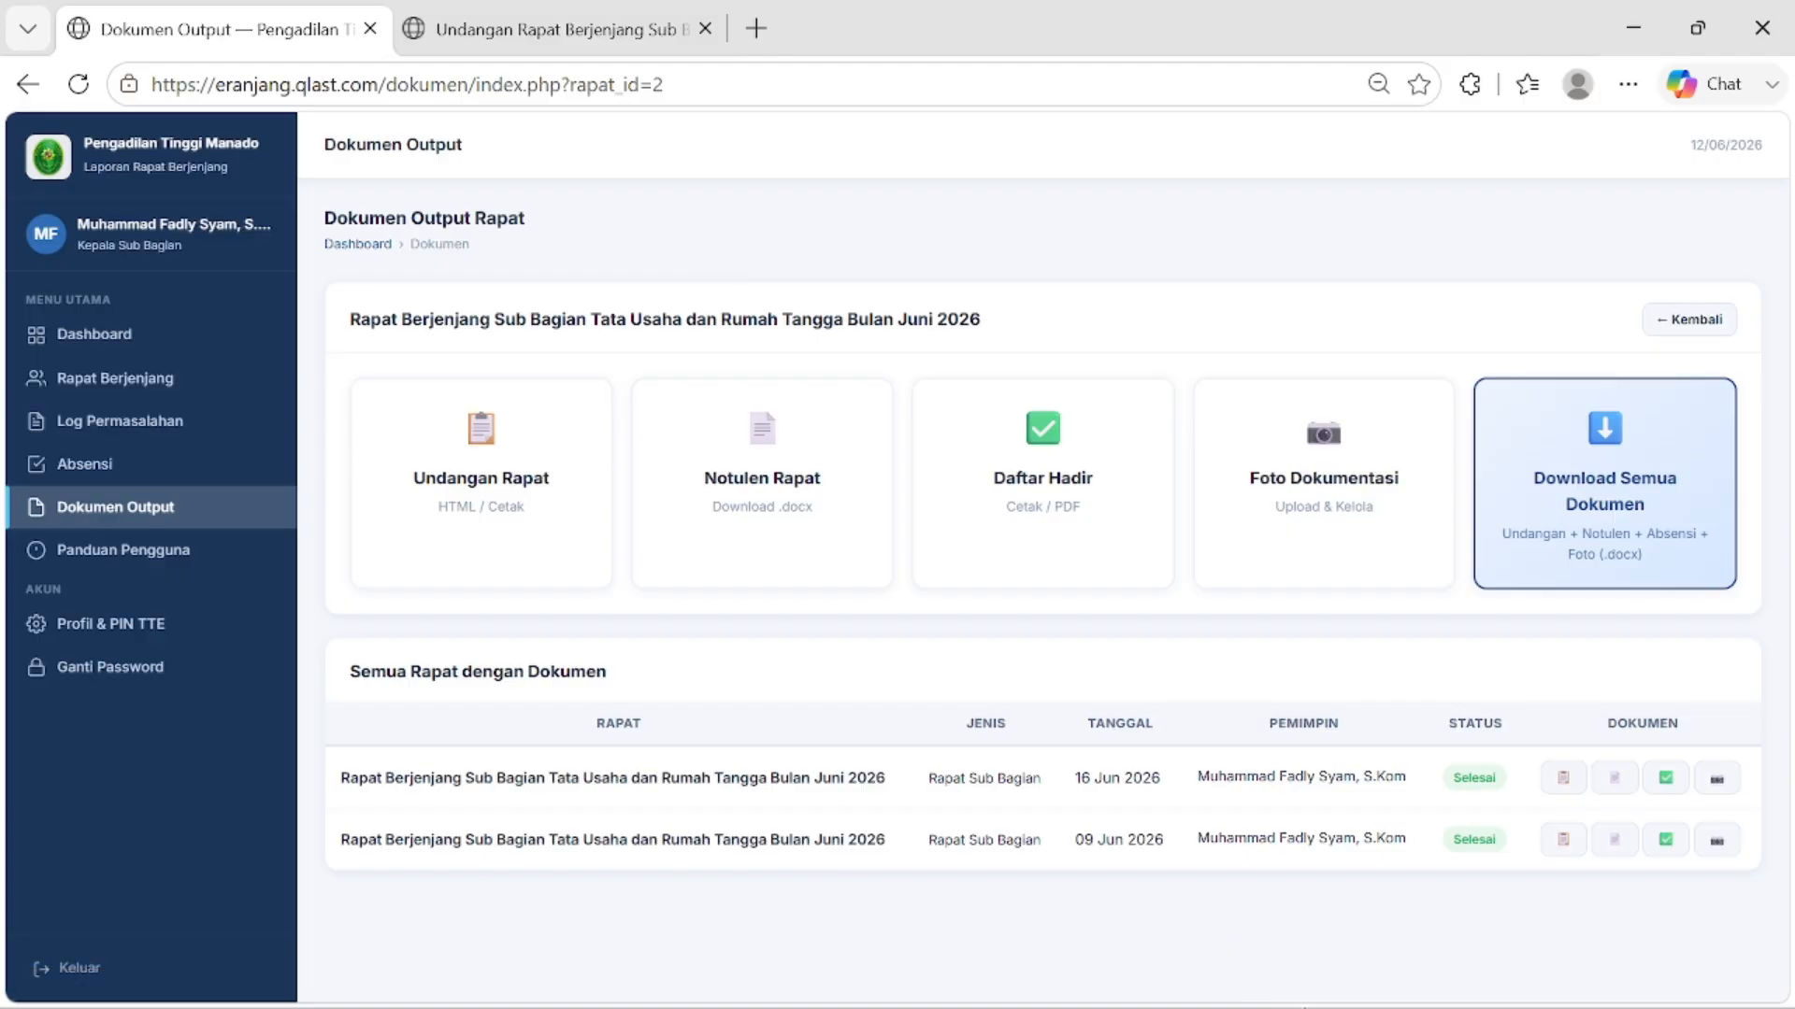
pyautogui.moveTo(1365, 998)
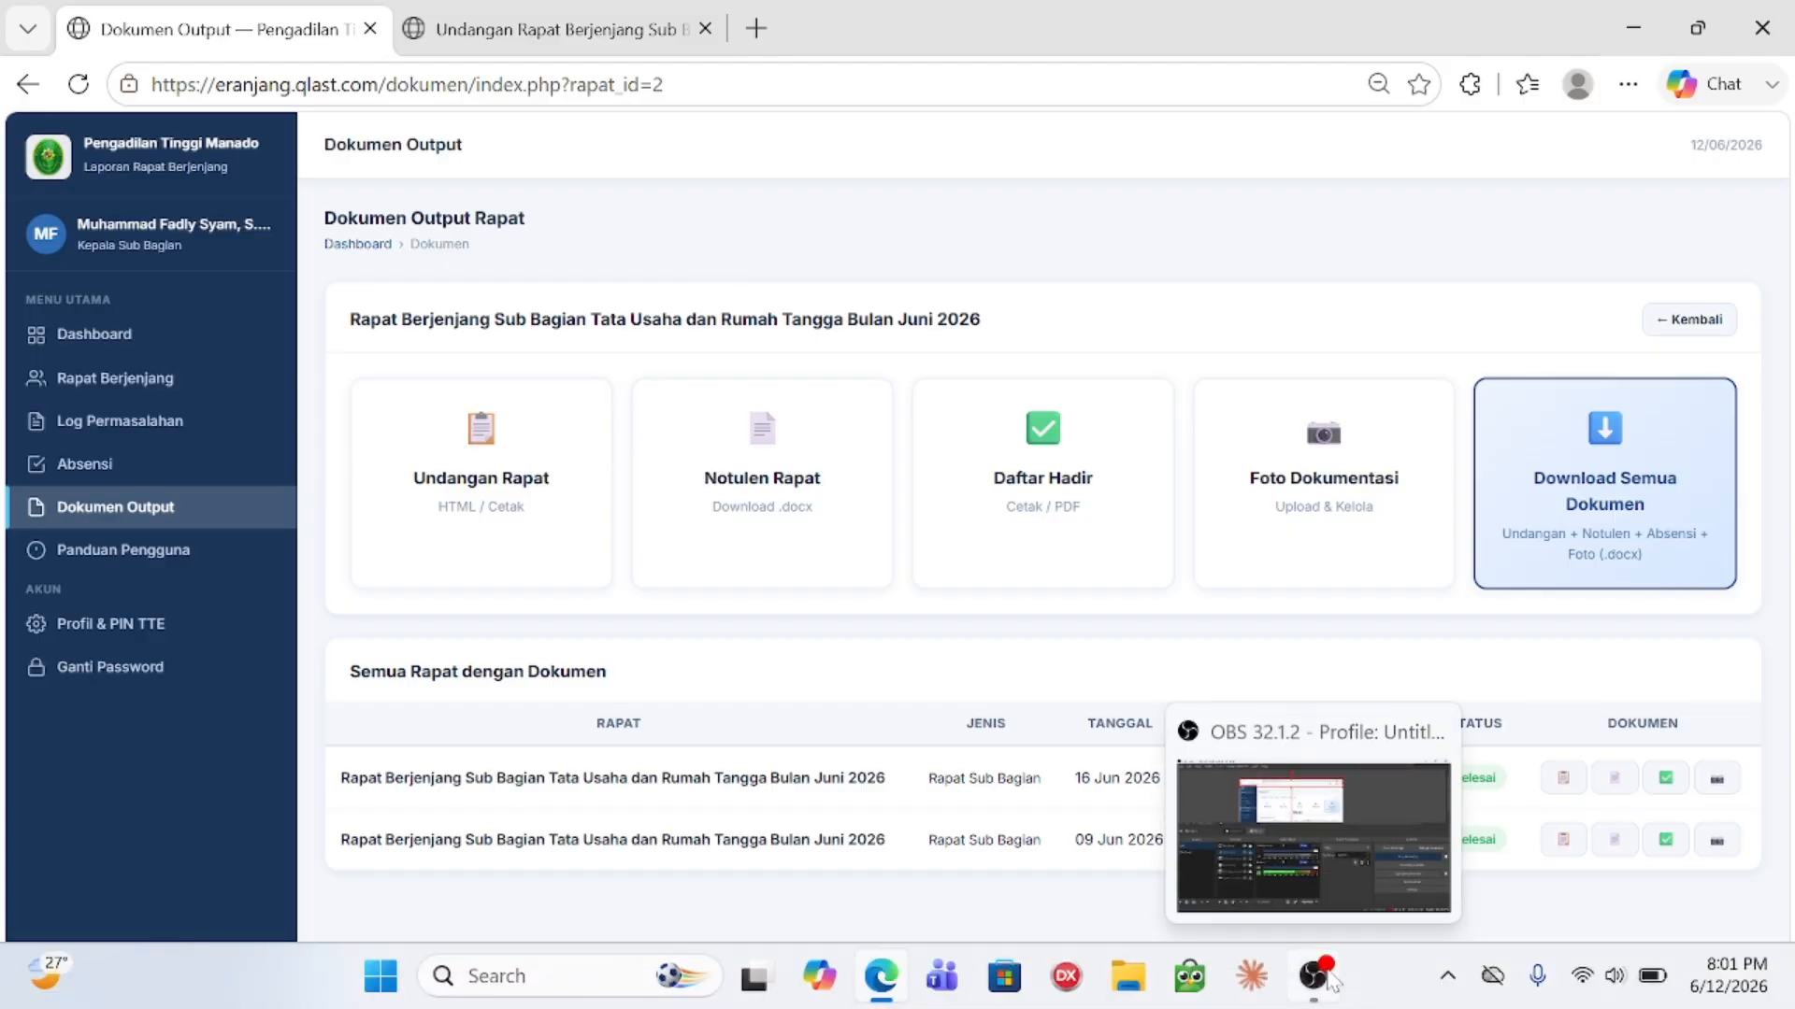